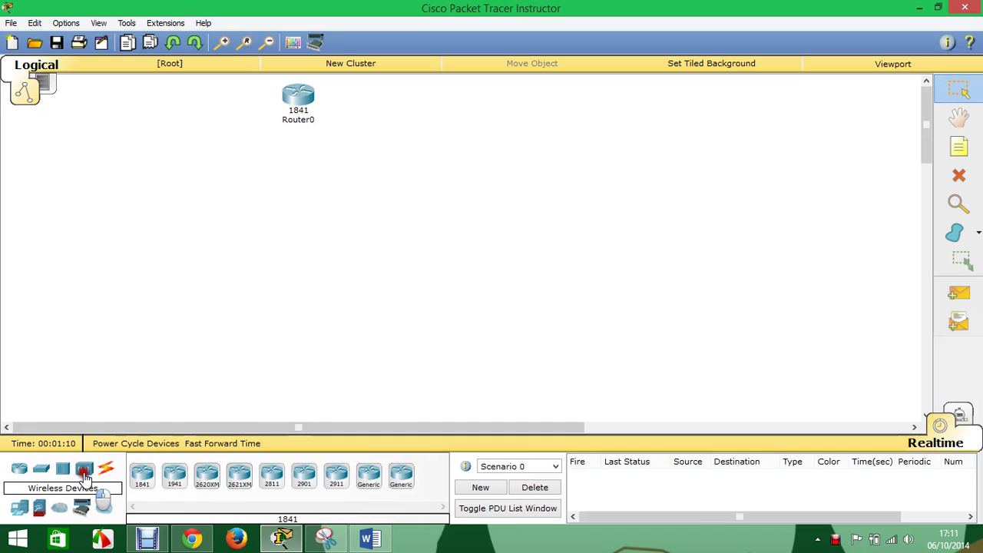
- Place five WRT300N wireless routers: one top left and four in a middle row
left_click(84, 468)
left_click(240, 475)
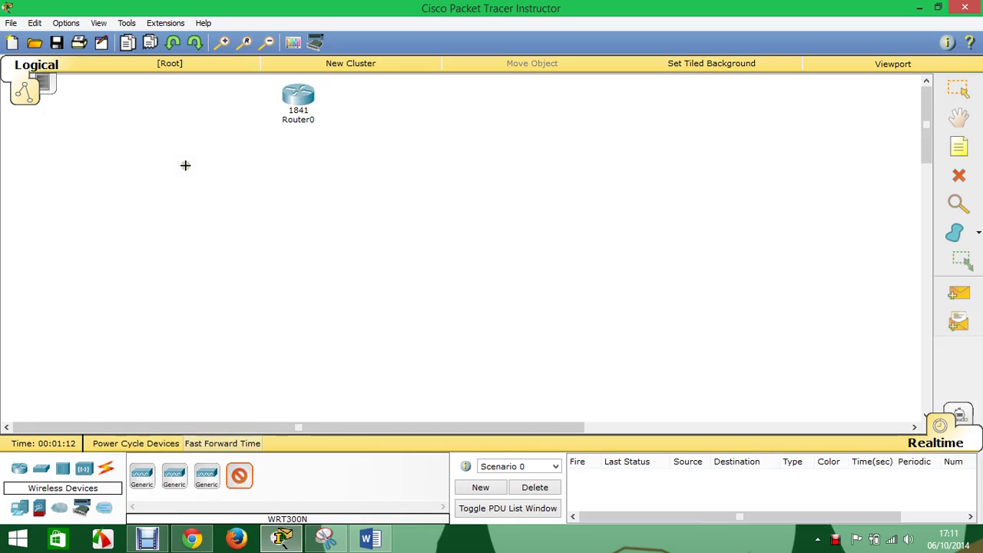
left_click(244, 477)
left_click(244, 477)
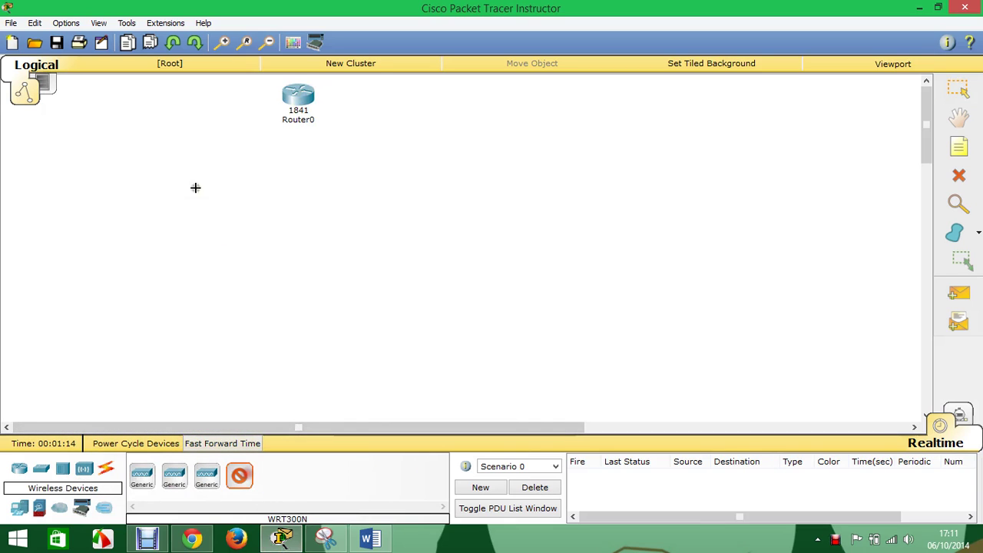
left_click(108, 96)
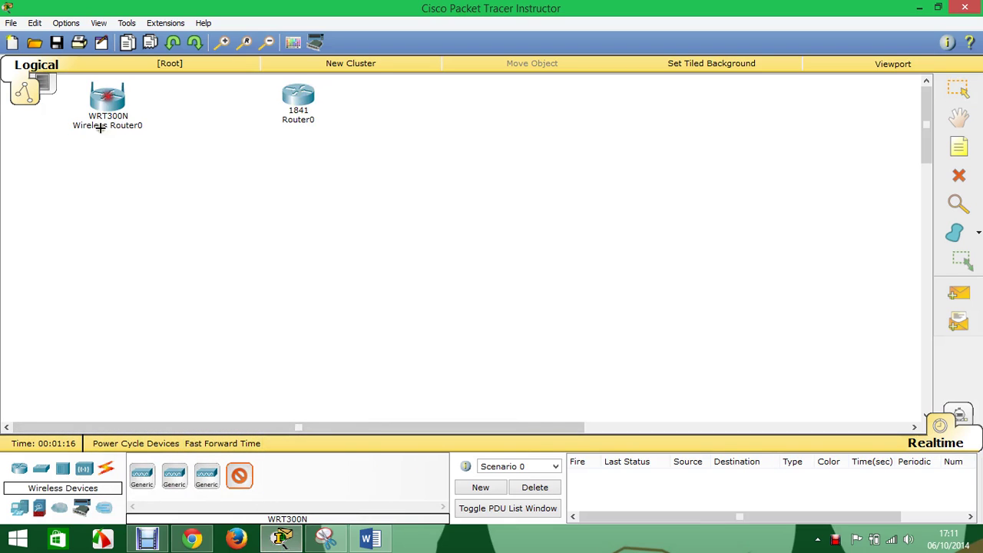
left_click(97, 281)
left_click(290, 281)
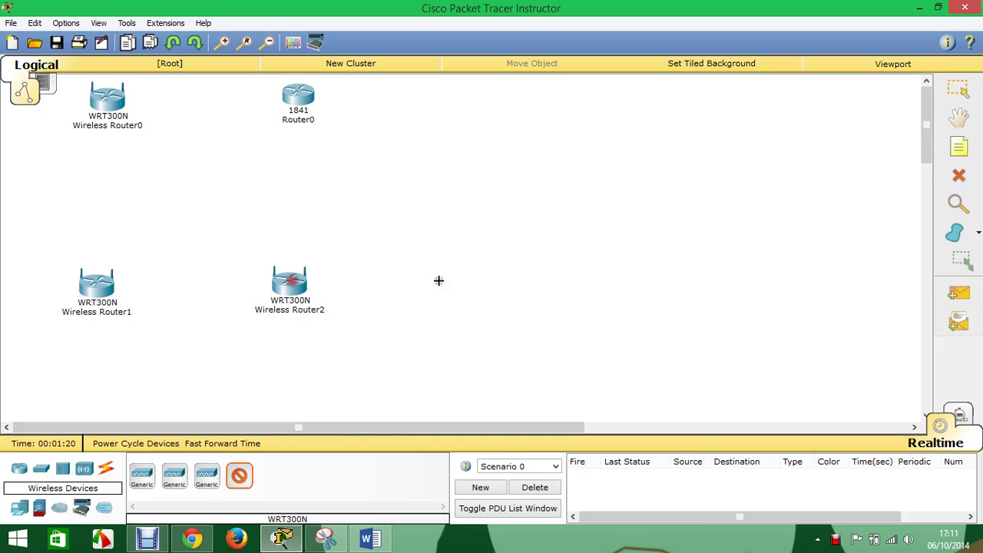
left_click(436, 280)
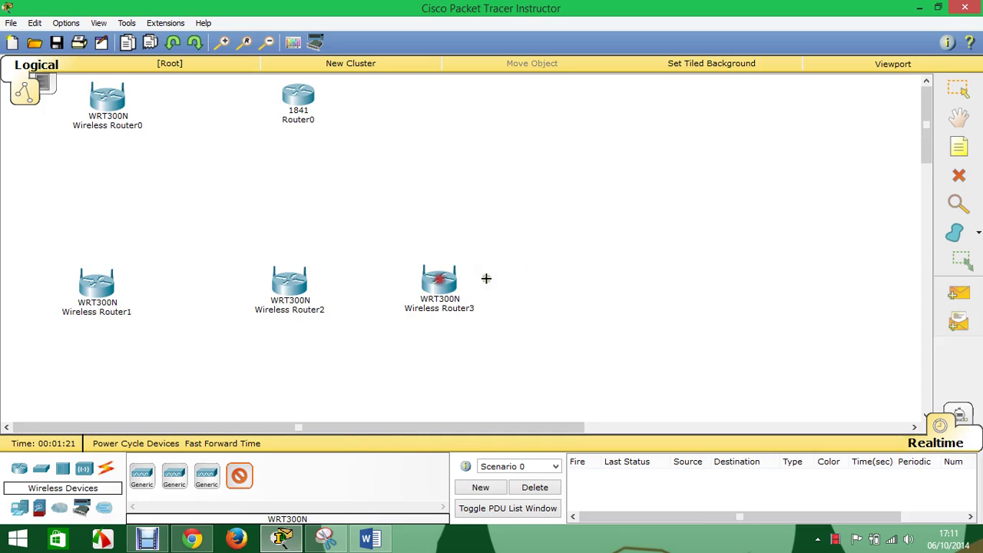
left_click(613, 281)
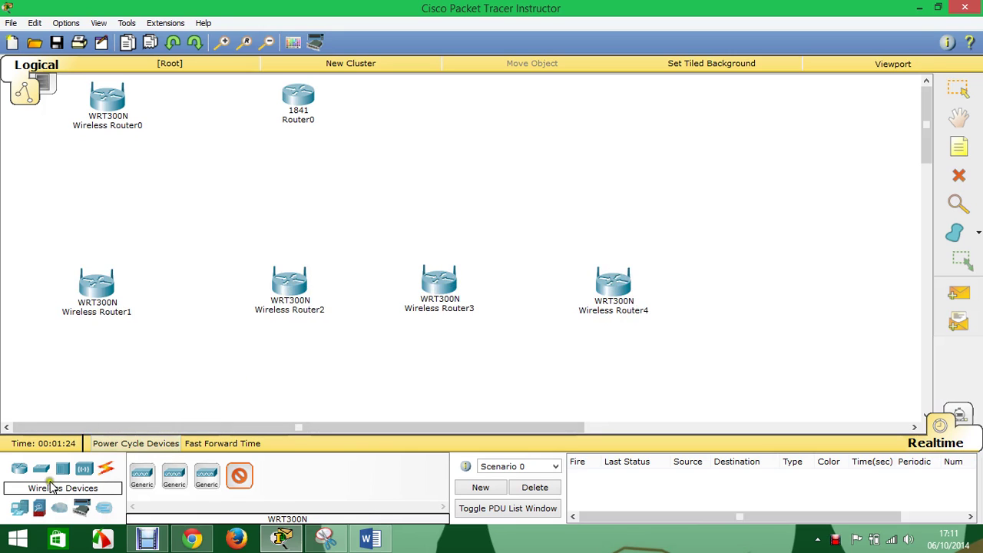
- Place five laptops, Laptop0–Laptop4, one below each wireless router
left_click(21, 509)
left_click(174, 472)
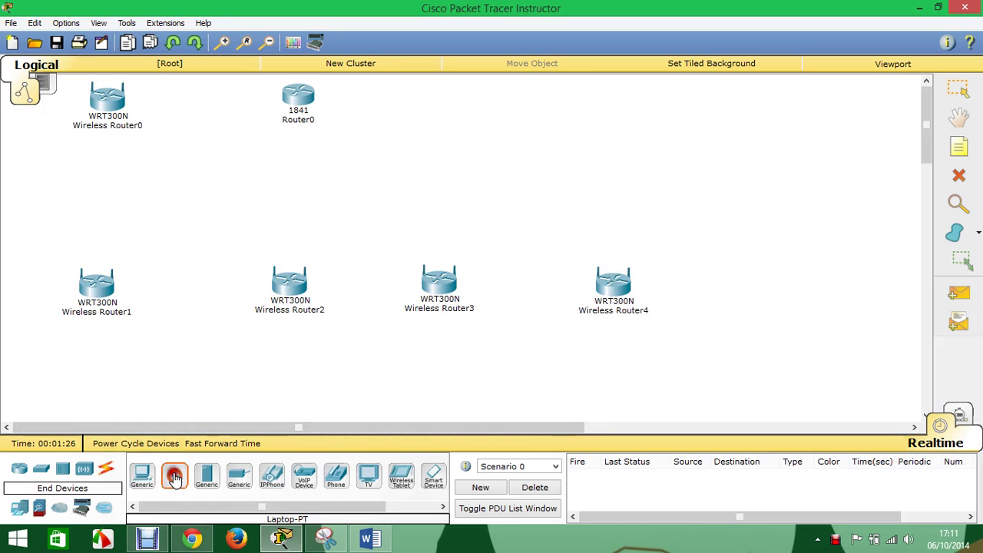
left_click(175, 473)
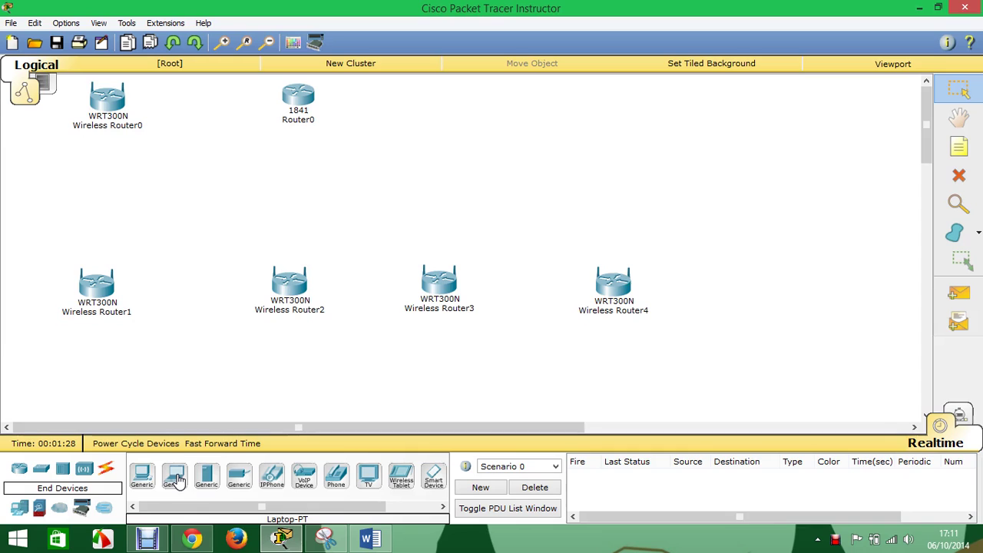
left_click(176, 476)
left_click(43, 148)
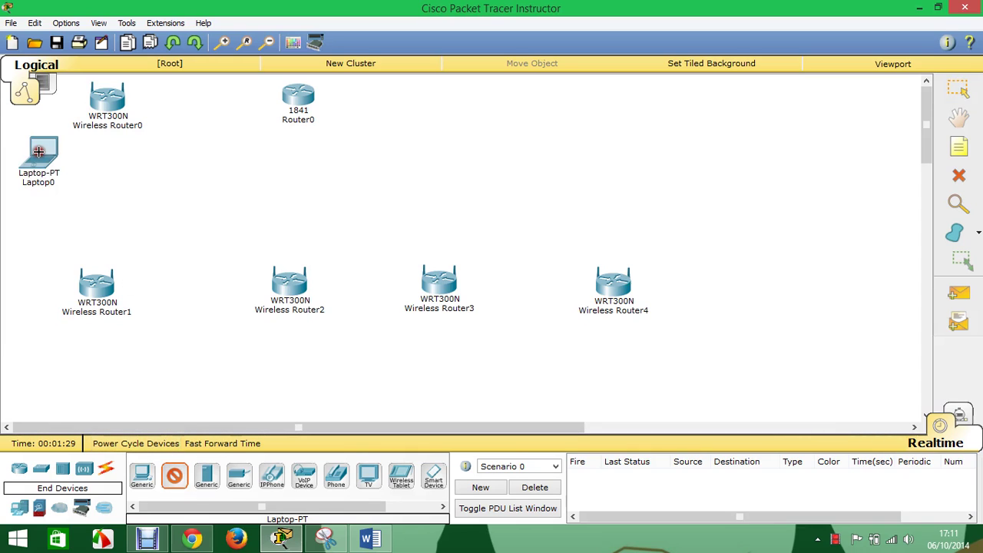
left_click(29, 369)
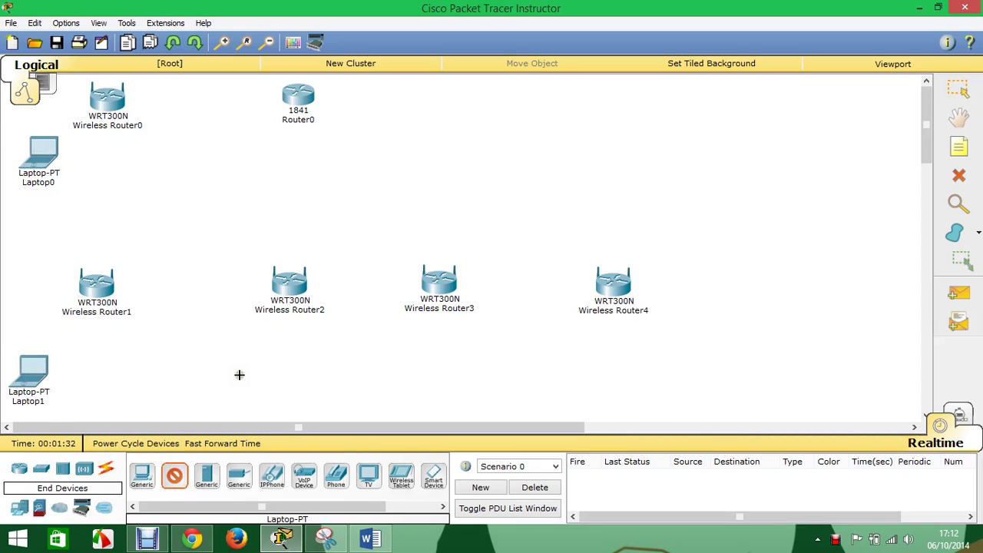
left_click(239, 371)
left_click(416, 377)
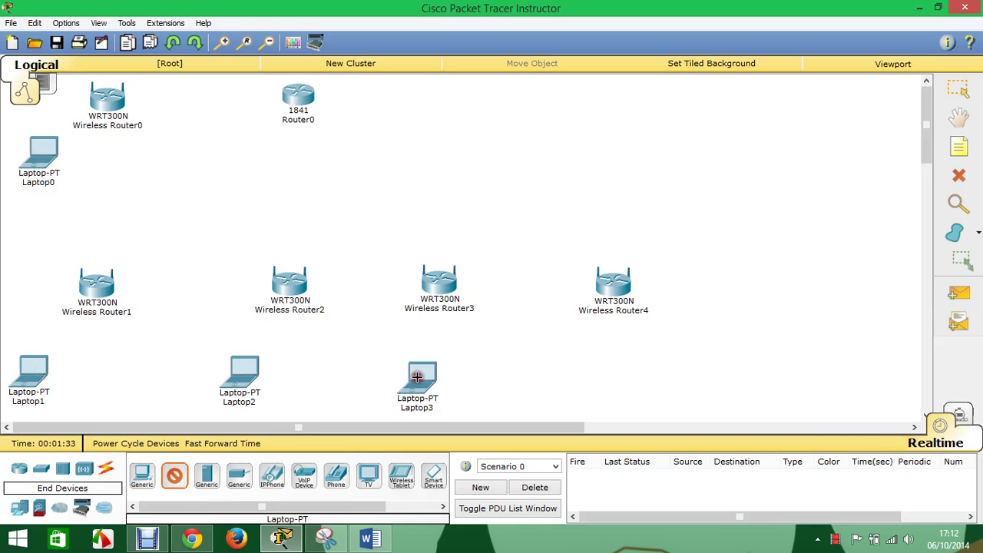
left_click(596, 368)
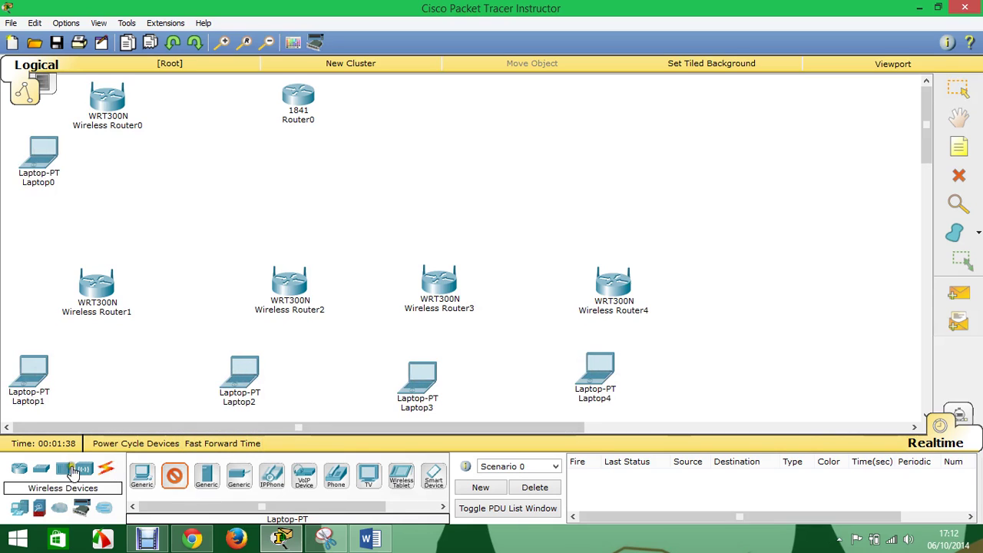
- Add a 2960 switch between Wireless Router0 and Router0, and a server below Router0
left_click(40, 469)
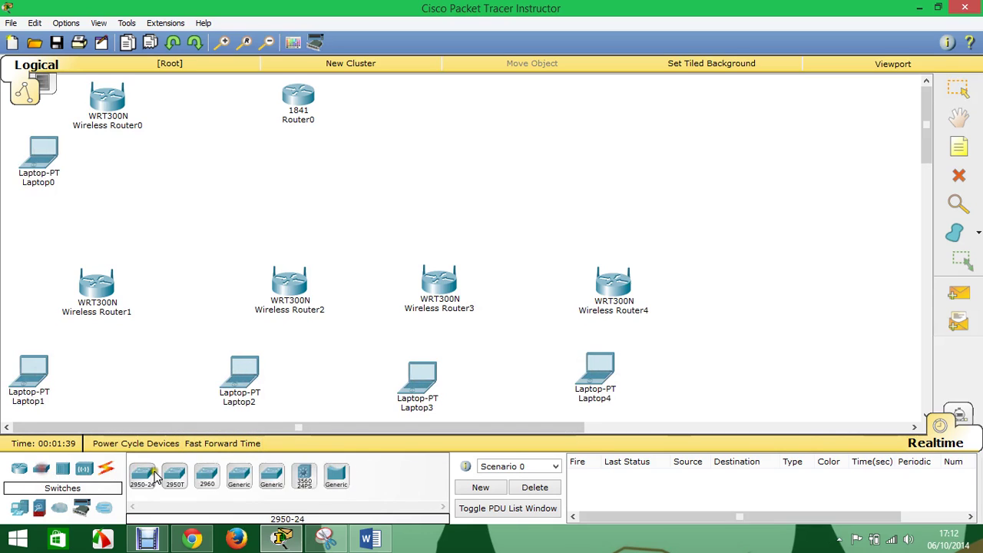
left_click(208, 482)
left_click(217, 165)
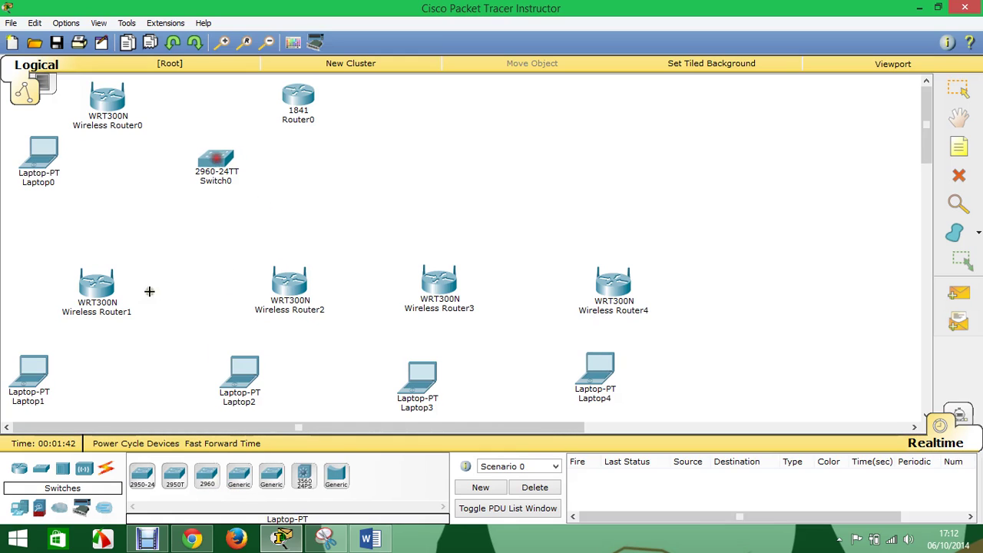
left_click(19, 506)
left_click(208, 476)
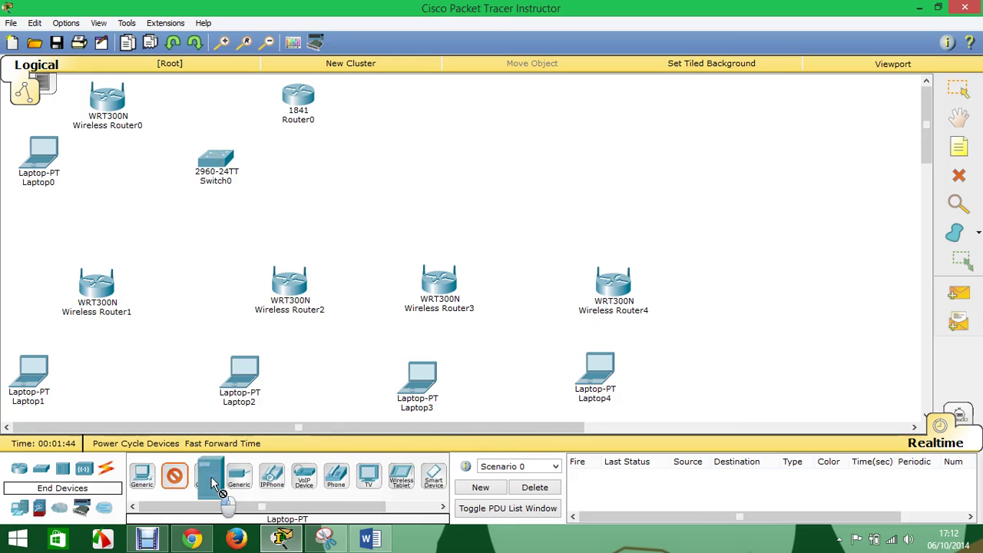
left_click(326, 175)
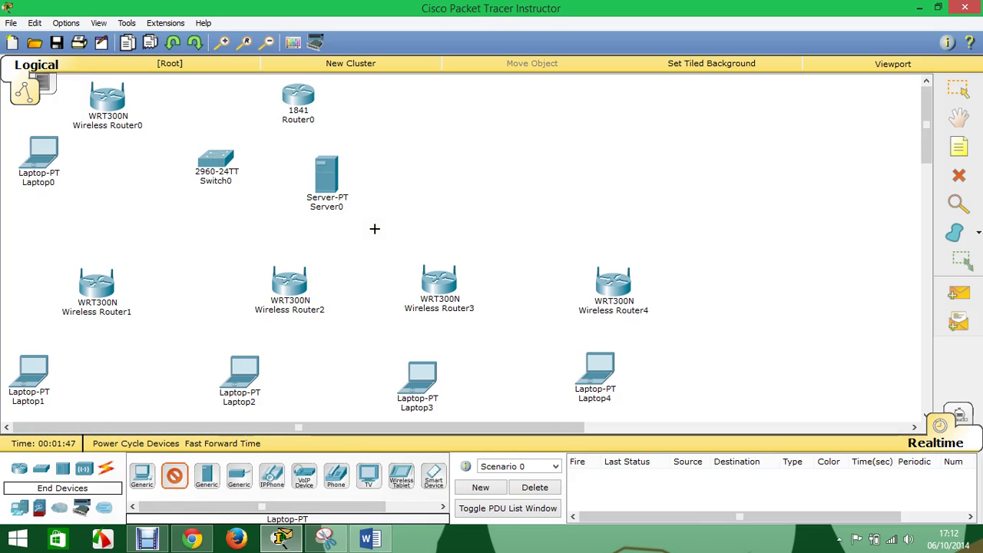
left_click(106, 468)
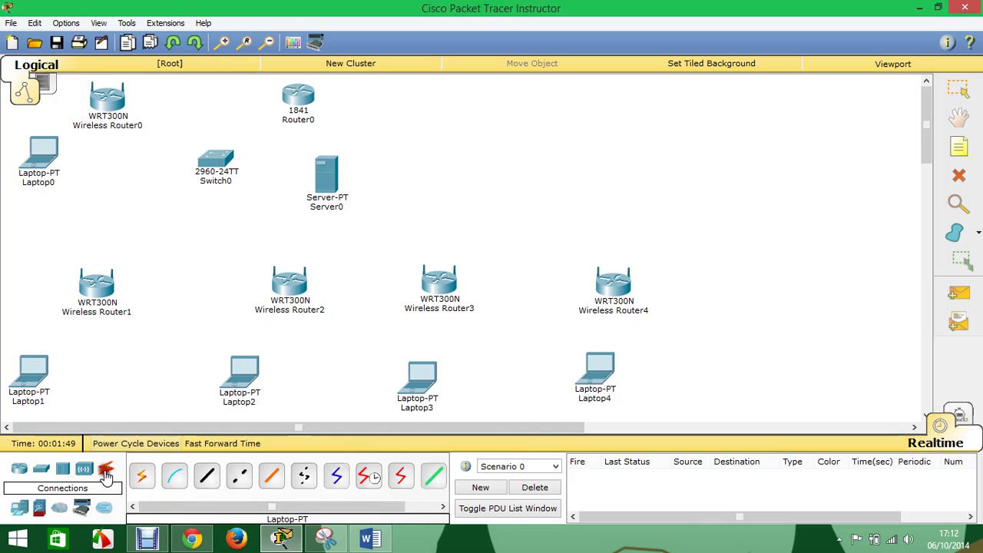
- Cable Switch0 to Router0's Fa0/0 and to Wireless Router0's Ethernet 1 with straight-through copper
left_click(209, 477)
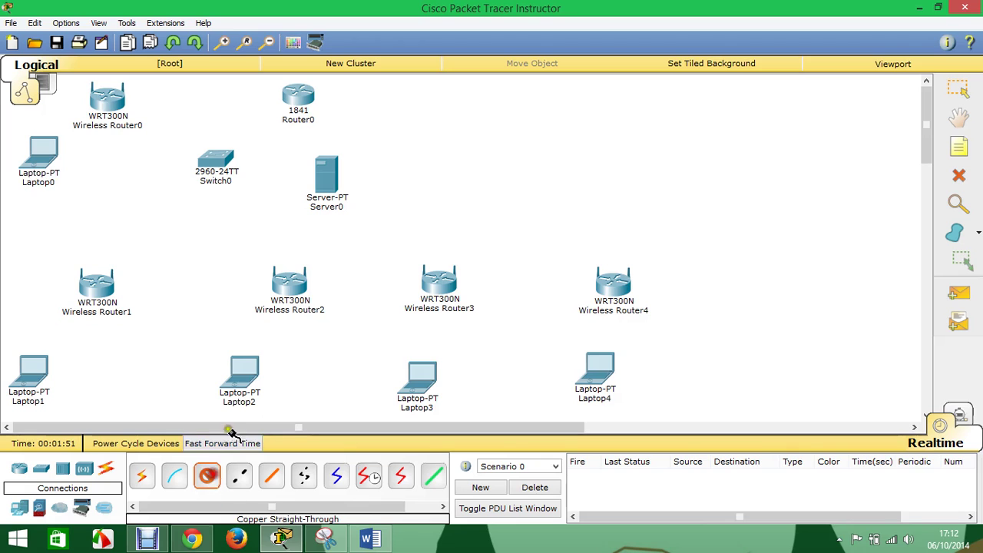
left_click(222, 164)
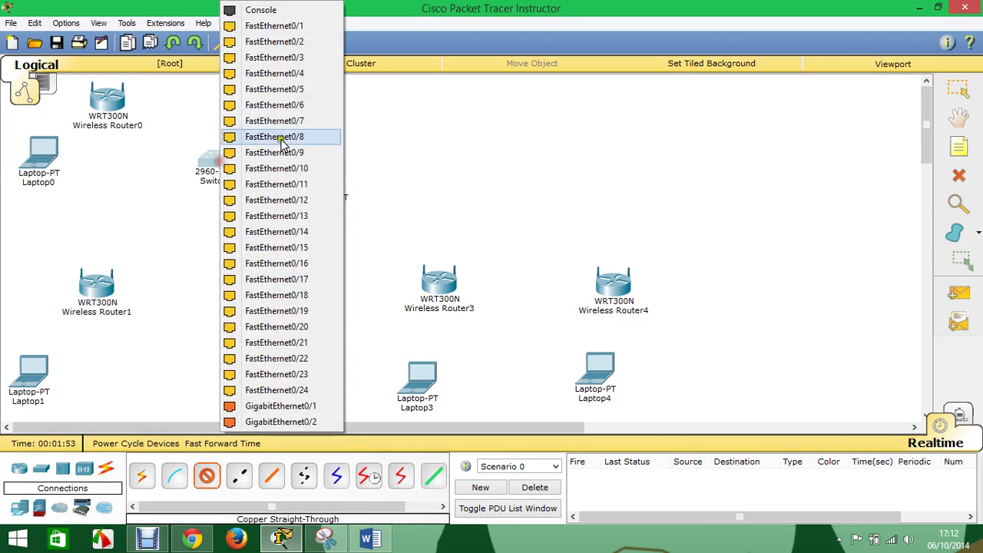
left_click(311, 27)
left_click(303, 100)
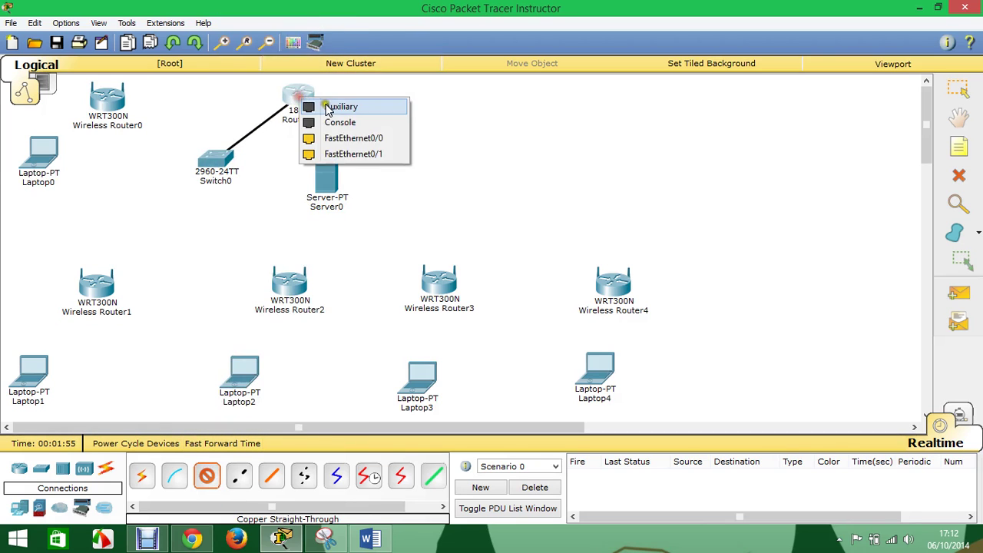
left_click(353, 138)
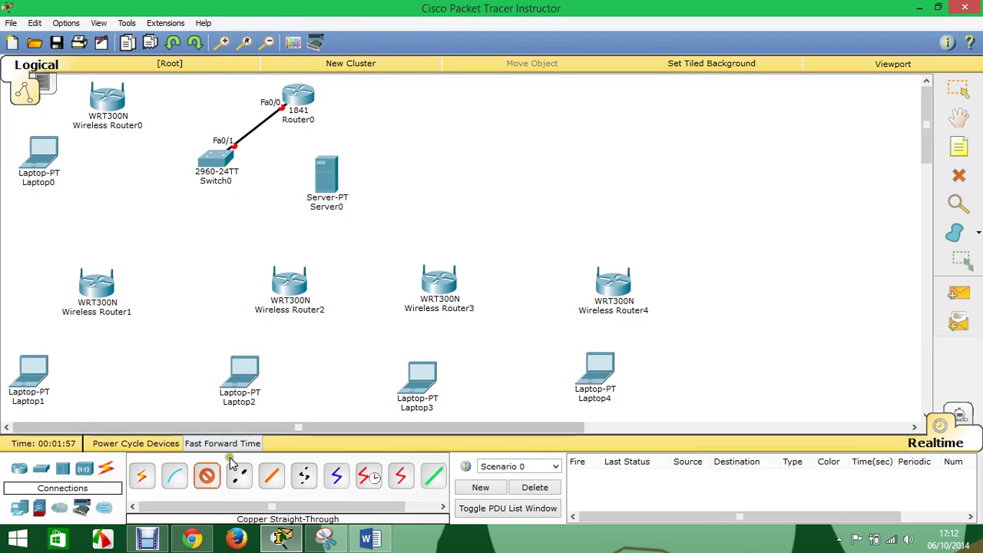
left_click(209, 174)
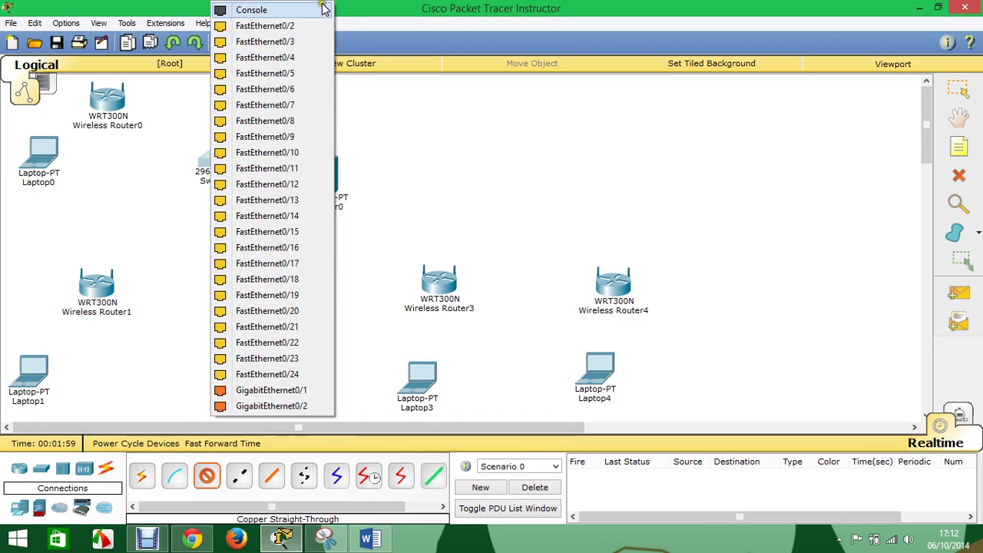
left_click(301, 30)
left_click(115, 105)
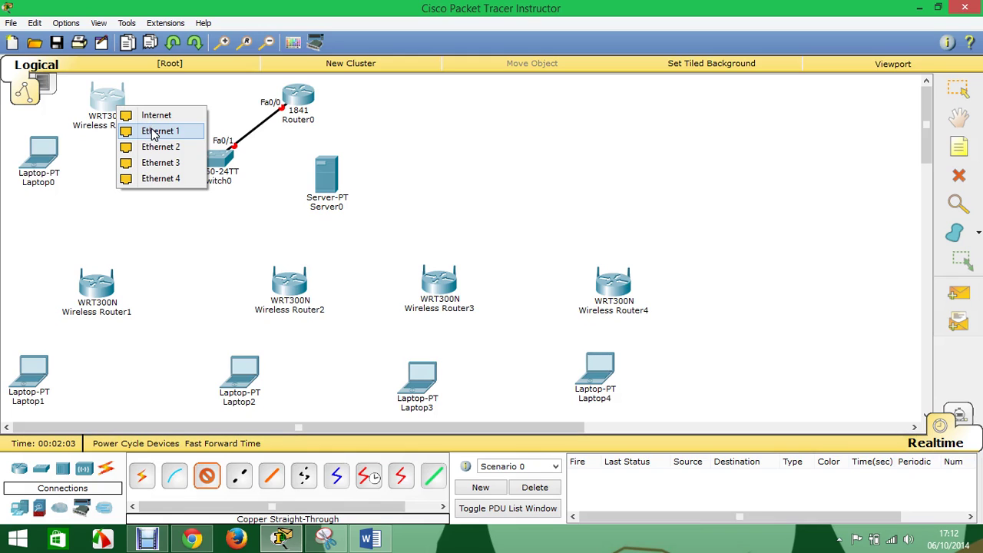
left_click(153, 131)
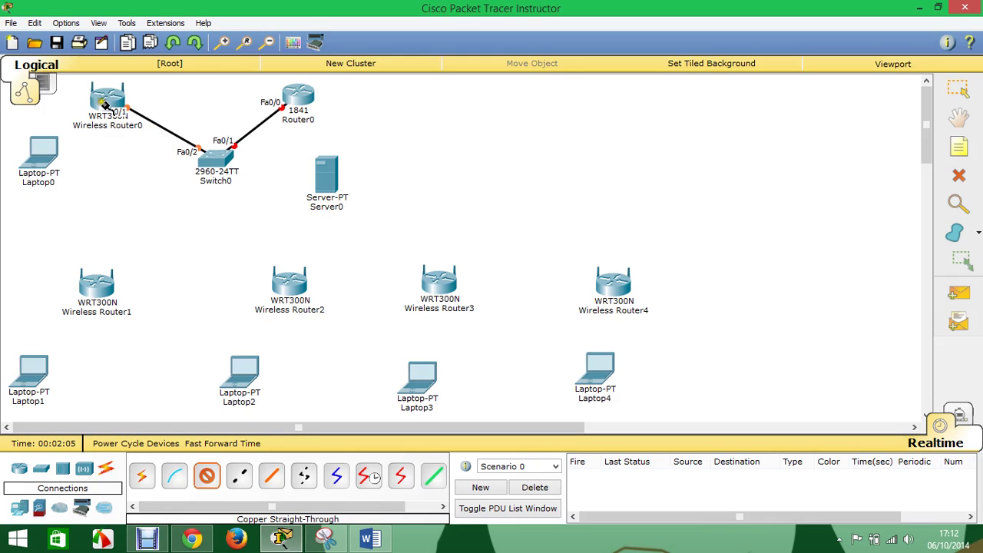
- Connect Wireless Router0 to Router1, and Router1 to Router2, with cross-over cables
left_click(241, 477)
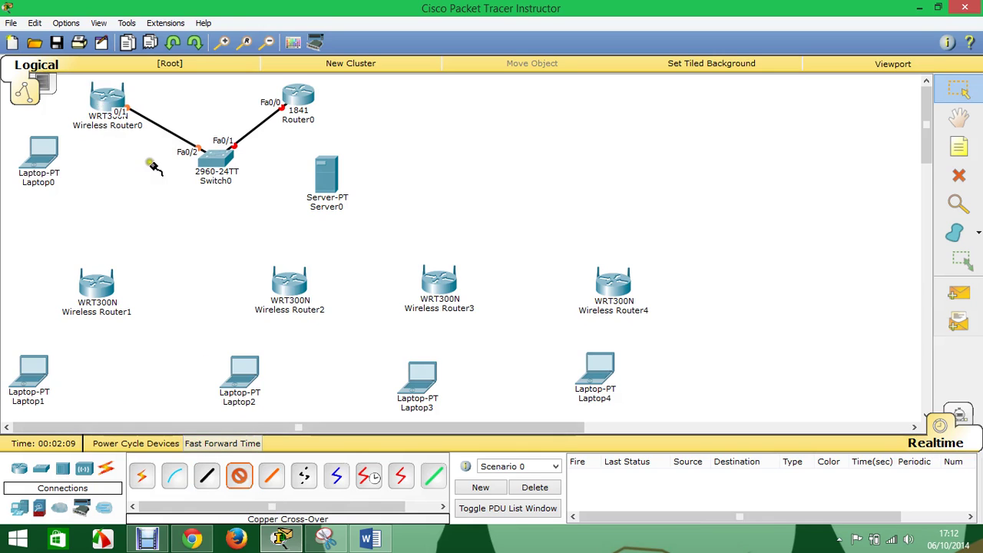
left_click(99, 105)
left_click(145, 128)
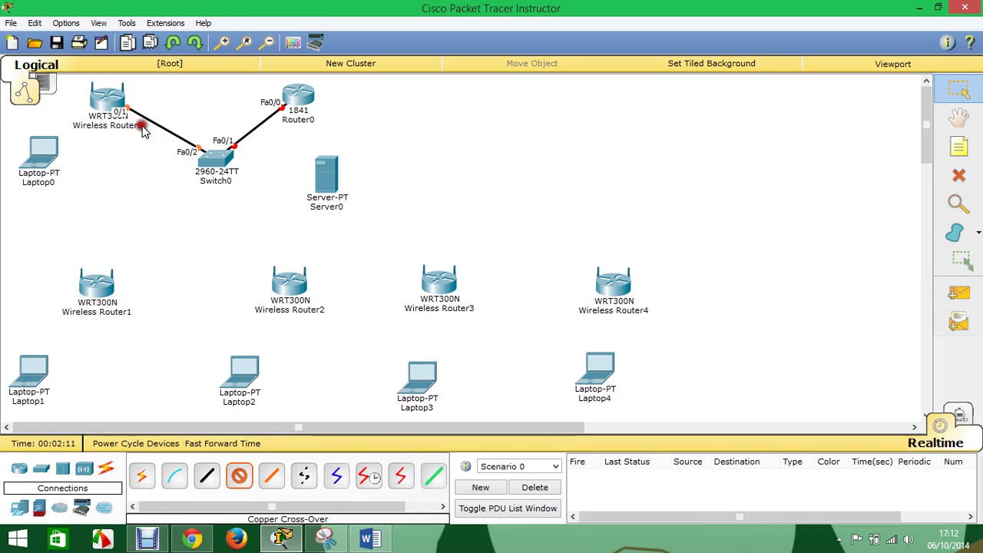
left_click(105, 286)
left_click(131, 307)
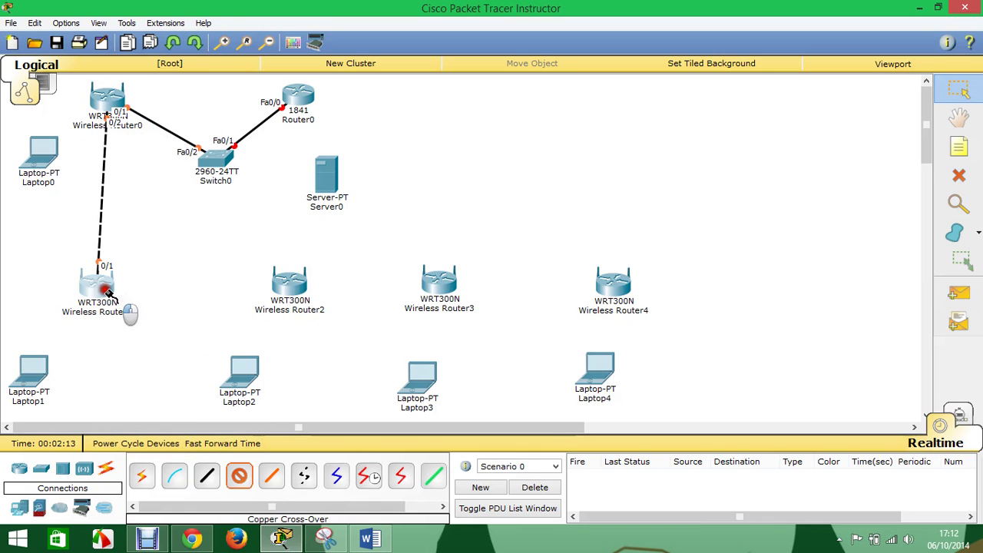
left_click(125, 310)
left_click(175, 315)
left_click(283, 286)
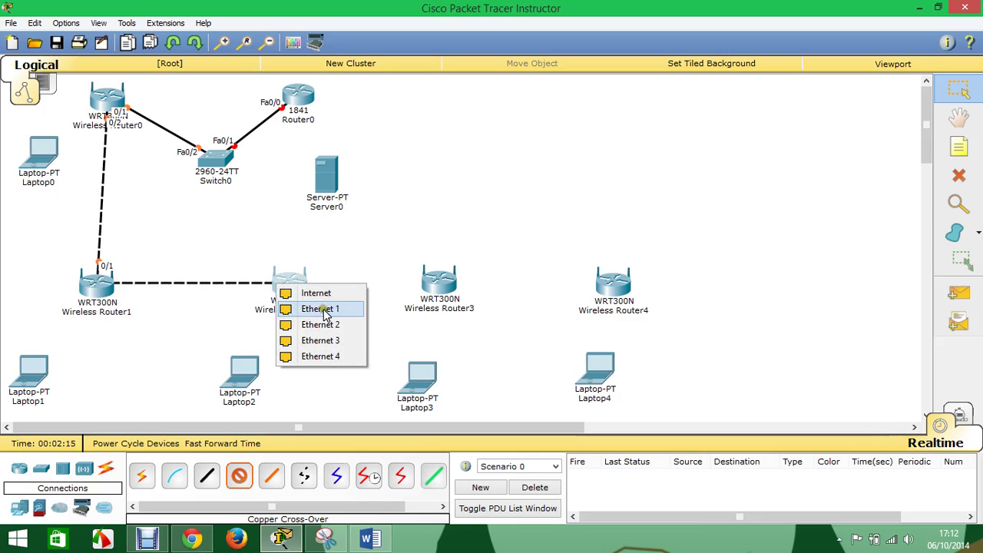
left_click(303, 309)
- Finish the cross-over chain from Wireless Router2 to Router3 and Router3 to Router4
left_click(322, 292)
left_click(327, 325)
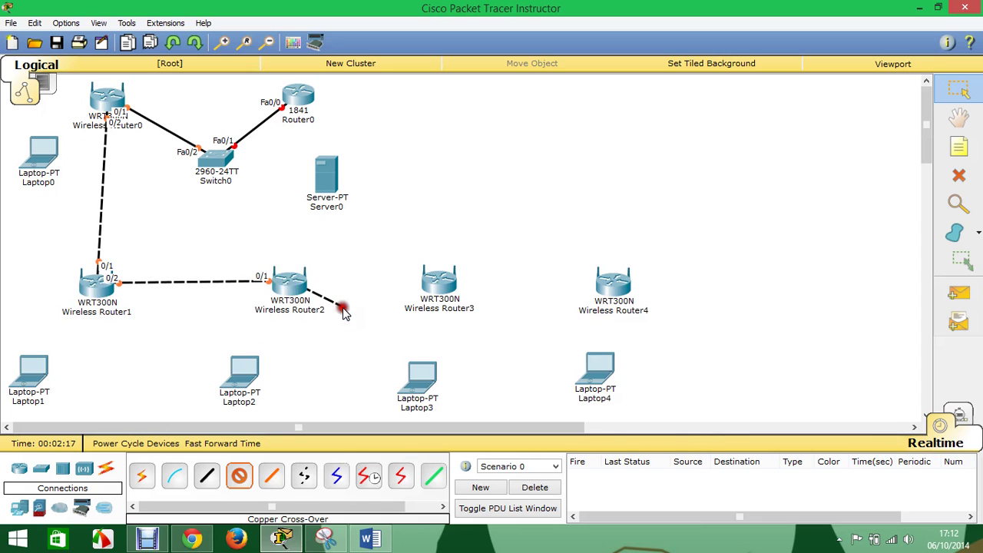
left_click(447, 293)
left_click(453, 298)
left_click(436, 284)
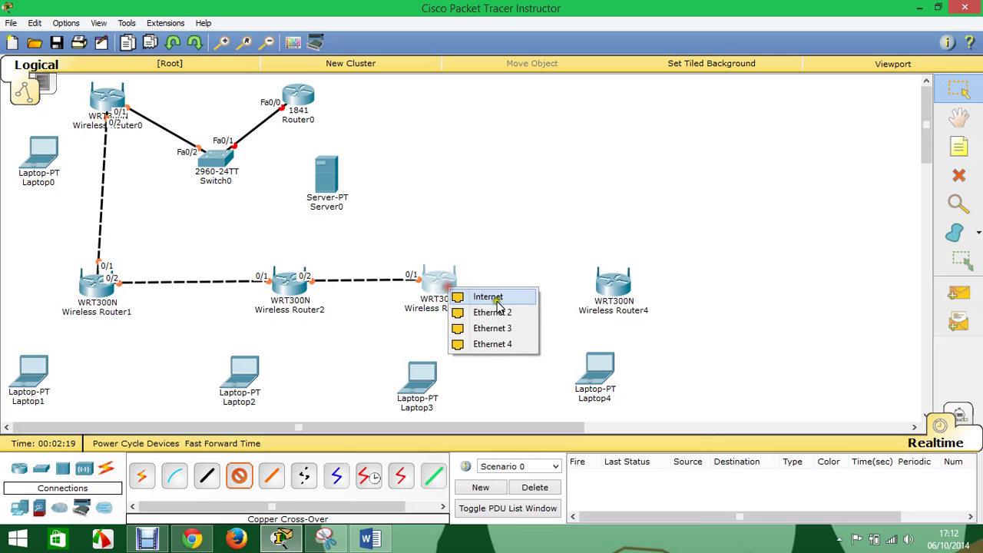
left_click(470, 312)
left_click(614, 287)
left_click(644, 296)
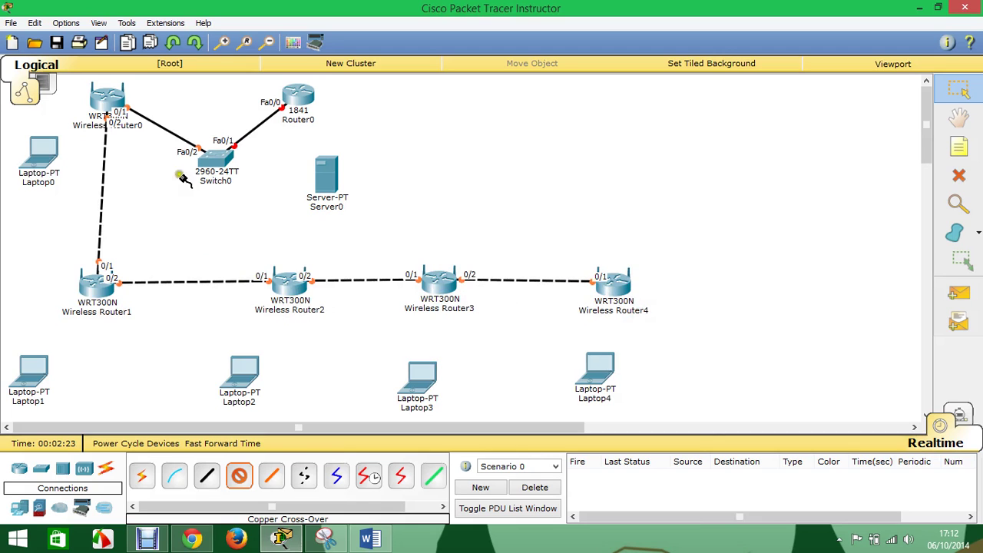
left_click(966, 91)
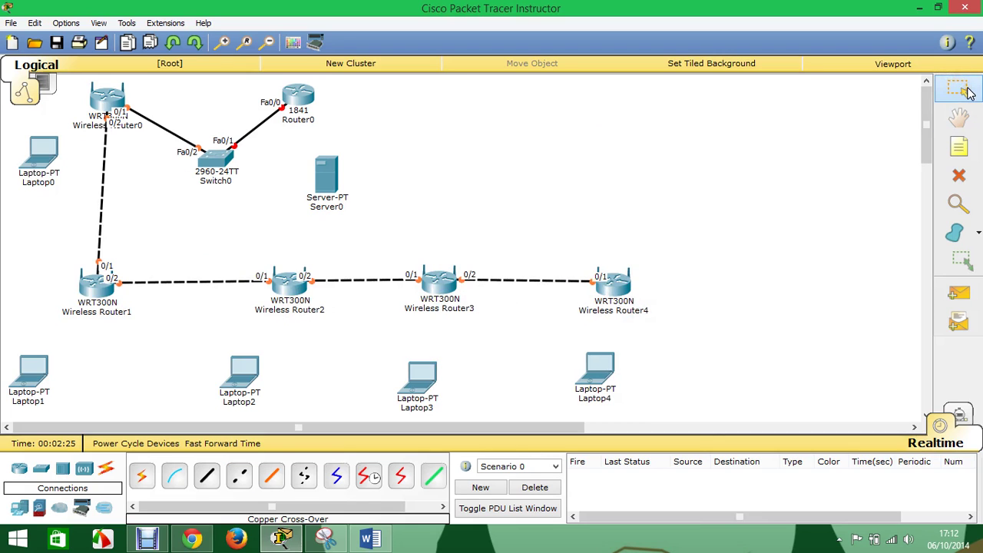
- Remove the wired network card from Laptop0 and Laptop1
left_click(43, 156)
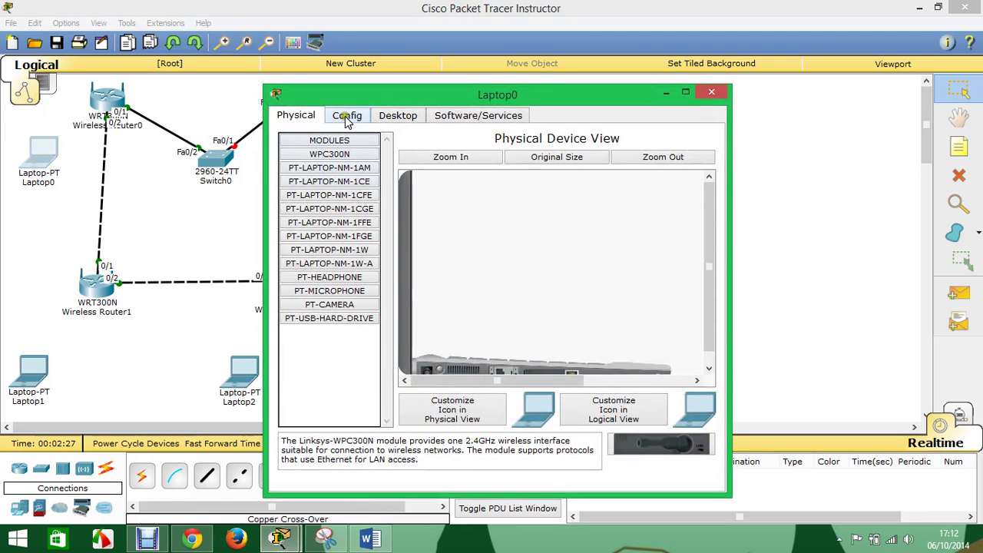
scroll(468, 307, "down", 1)
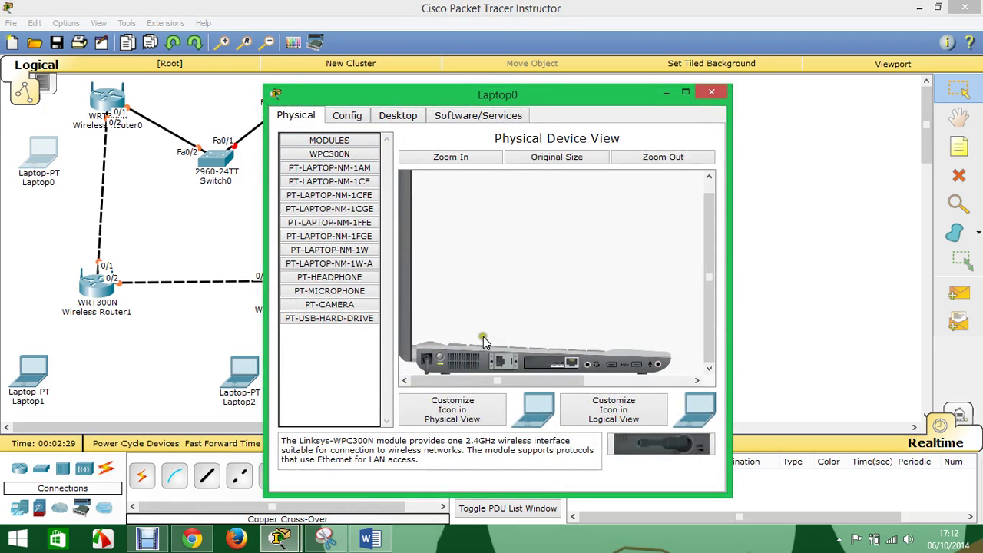
left_click_drag(565, 362, 683, 446)
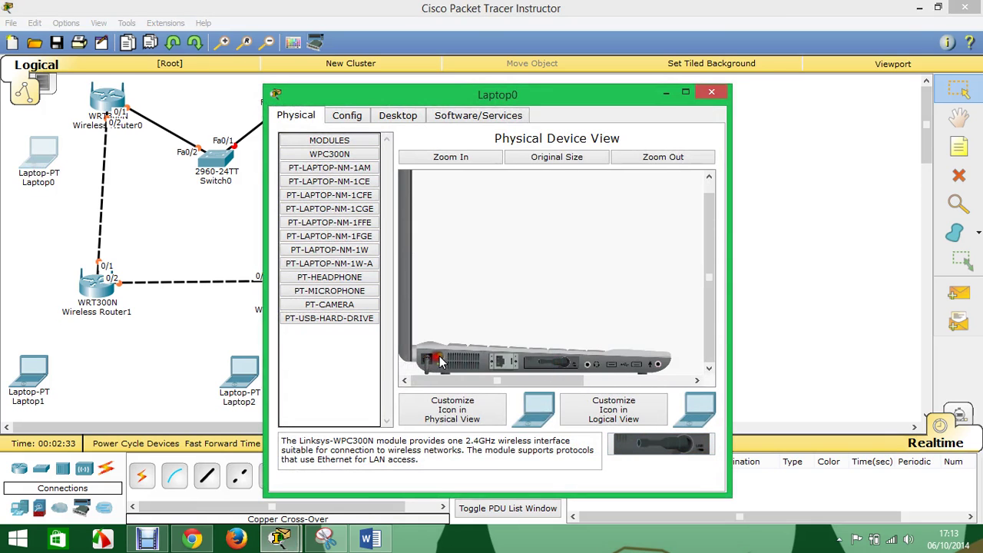
left_click(711, 92)
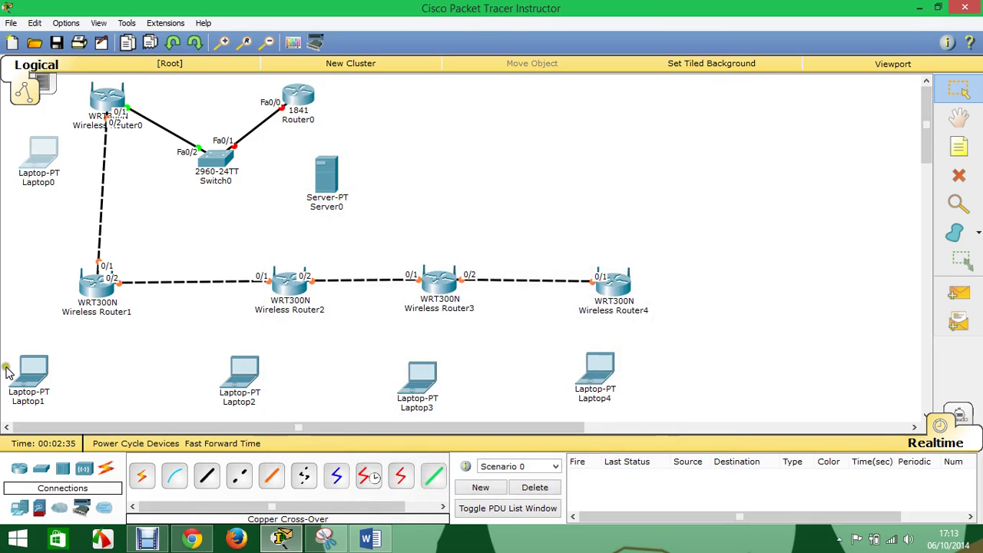
left_click(30, 370)
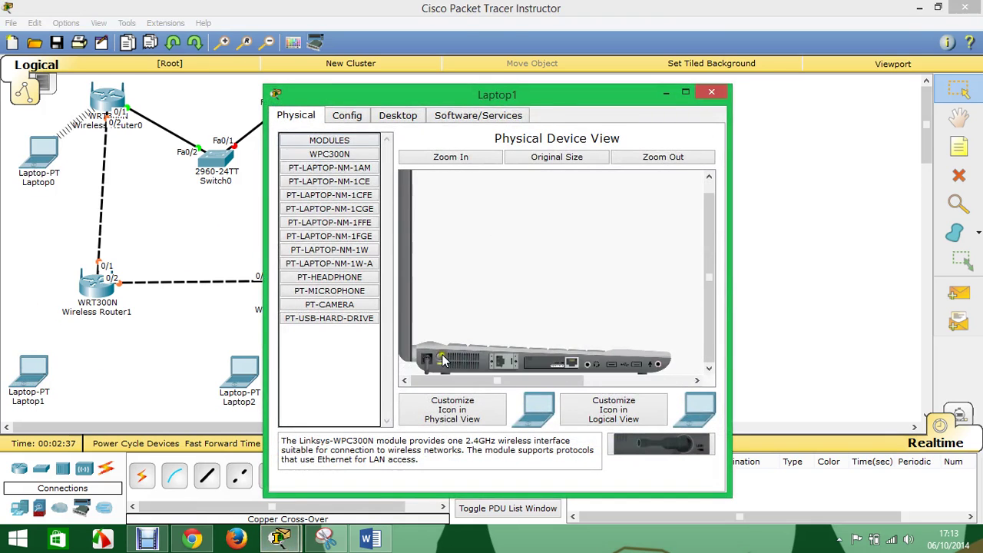
mouse_move(564, 362)
left_mouse_down()
mouse_move(697, 445)
mouse_move(630, 419)
mouse_move(568, 365)
left_mouse_up()
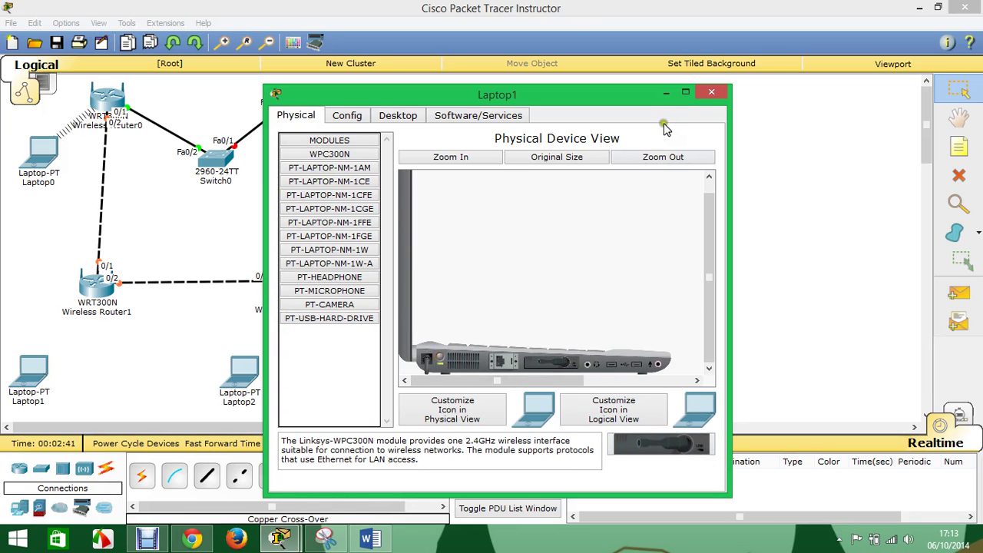
left_click(706, 100)
- Power off Laptop2, insert the WPC300N wireless card, and power it back on
left_click(243, 375)
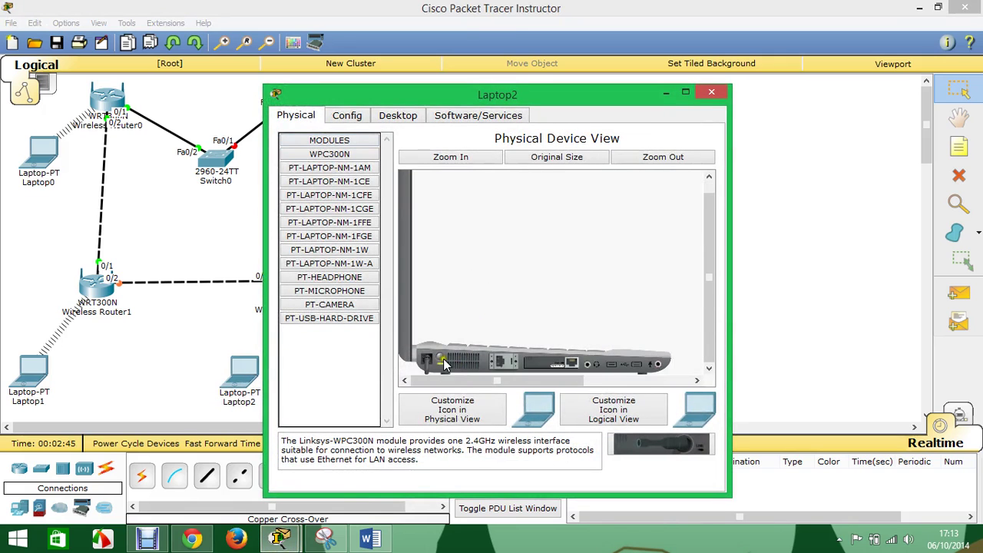
left_click(442, 359)
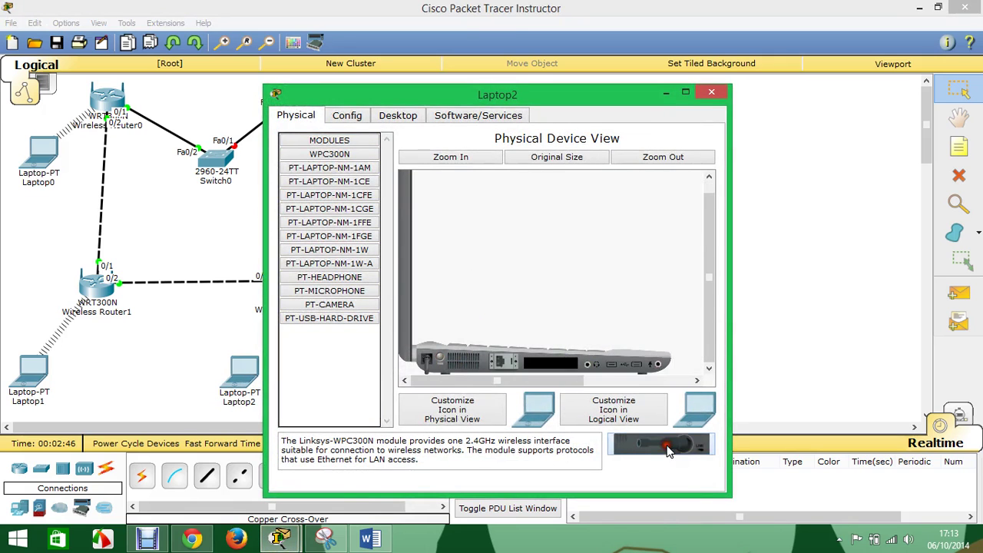
left_click_drag(662, 444, 561, 363)
left_click(439, 358)
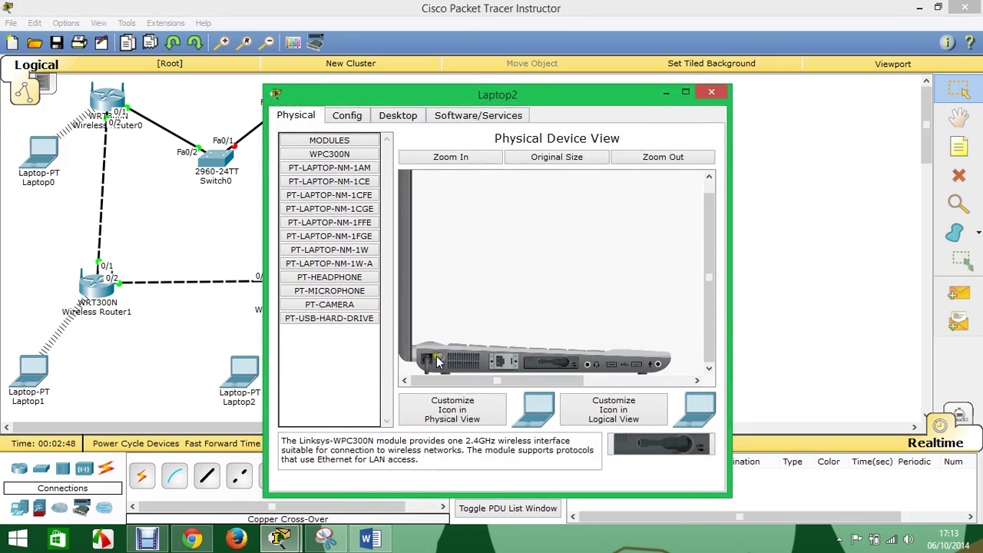
left_click(711, 93)
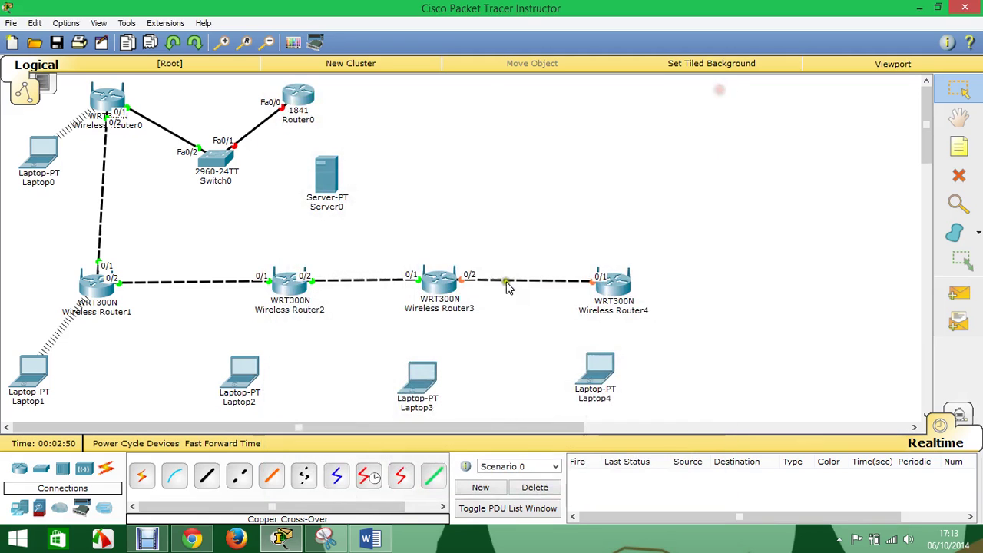
- Remove the wired network card from Laptop3 and Laptop4
left_click(423, 384)
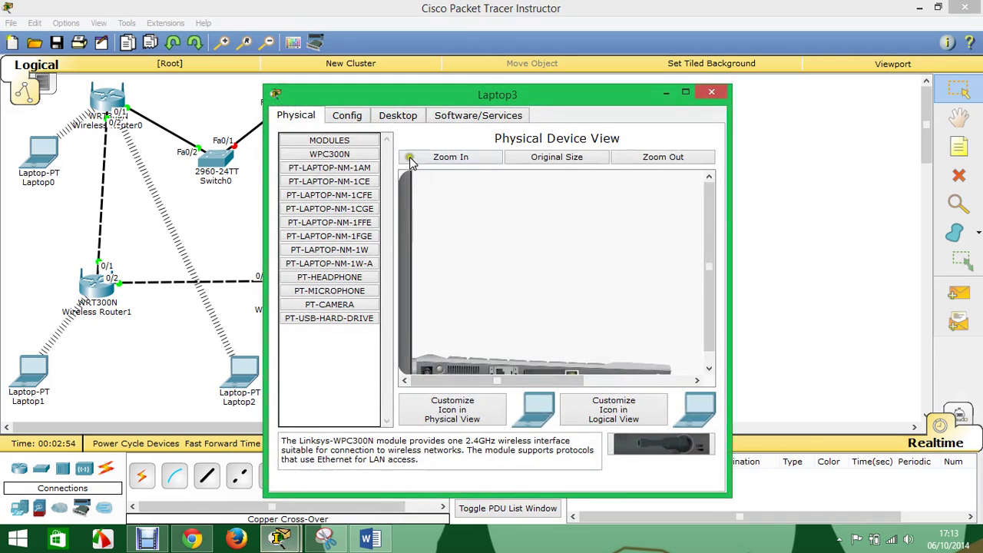
left_click(409, 157)
mouse_move(550, 364)
left_mouse_down()
mouse_move(648, 450)
mouse_move(622, 365)
mouse_move(596, 376)
mouse_move(550, 364)
left_mouse_up()
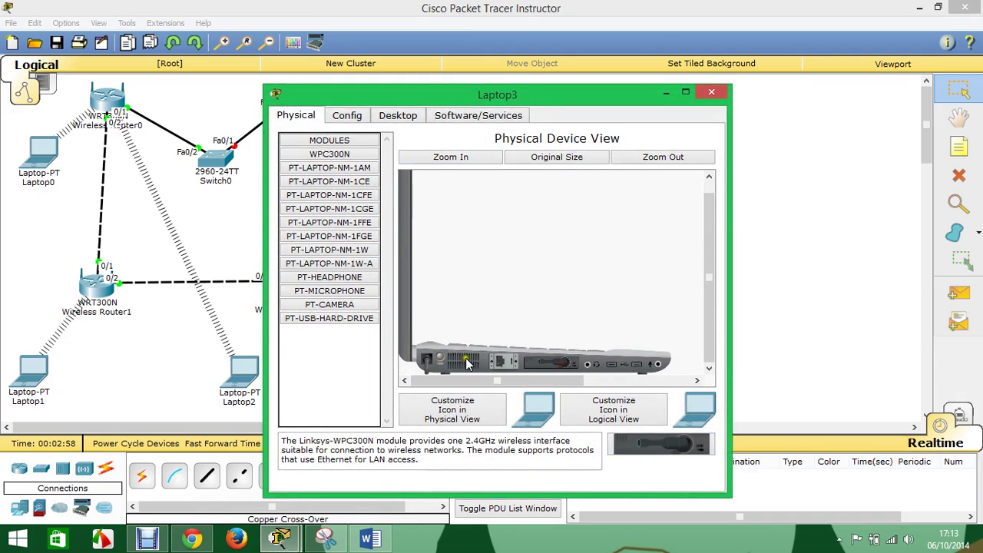
left_click(714, 93)
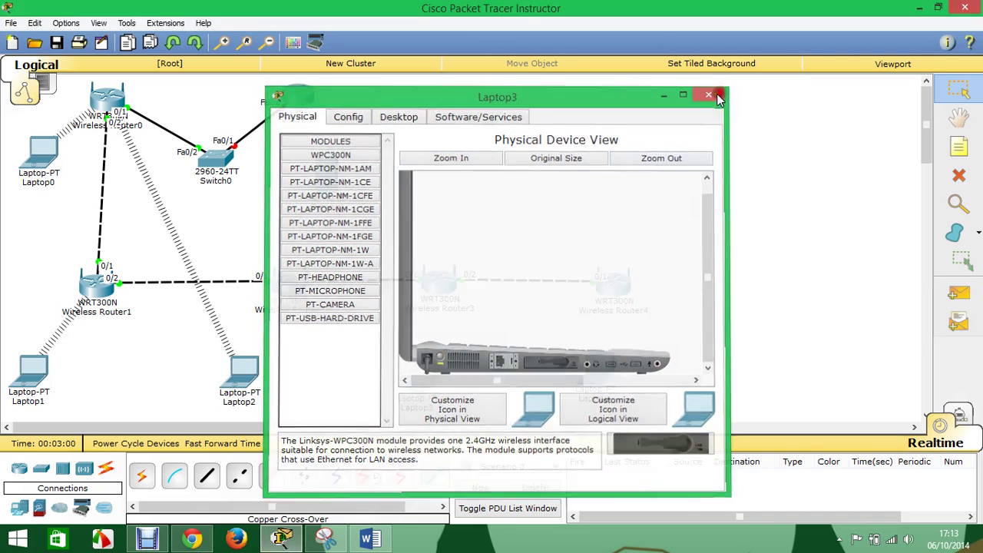
left_click(599, 372)
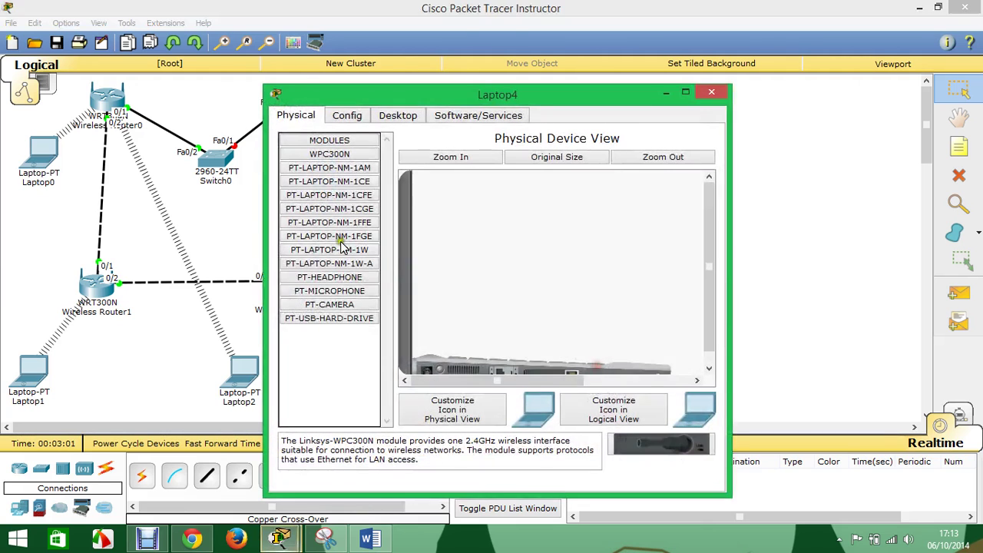
left_click(346, 116)
left_click(303, 116)
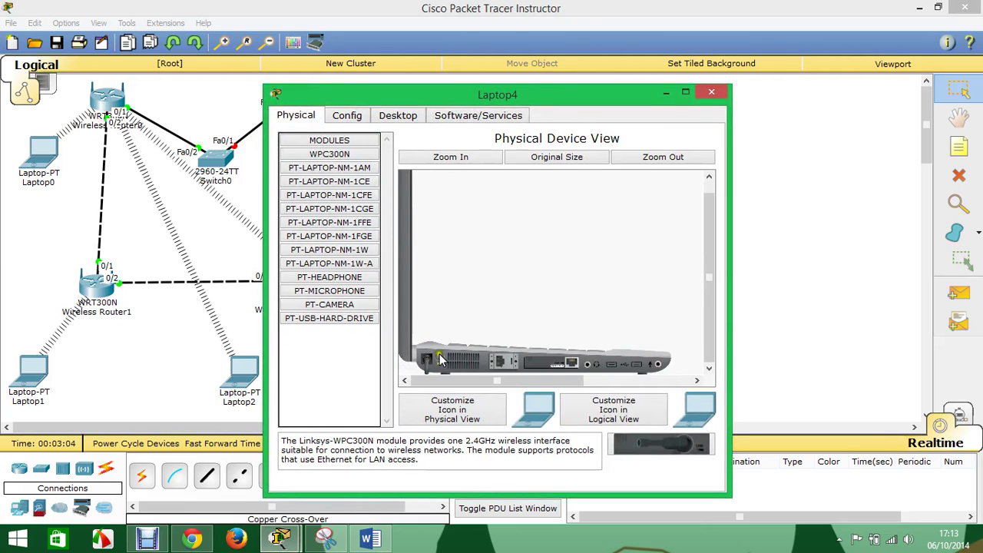
mouse_move(549, 363)
left_mouse_down()
mouse_move(542, 380)
mouse_move(633, 453)
mouse_move(656, 451)
mouse_move(584, 380)
mouse_move(543, 370)
left_mouse_up()
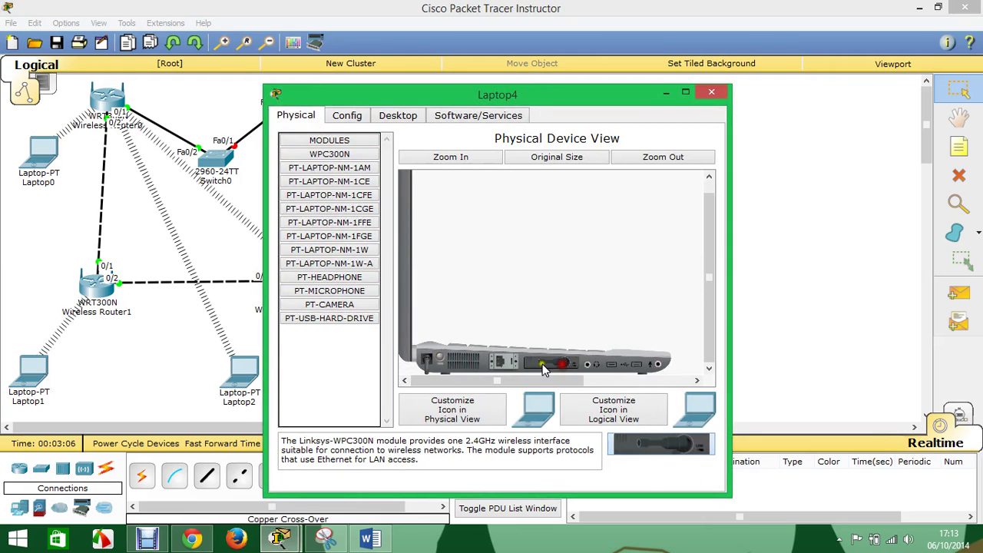
left_click(710, 92)
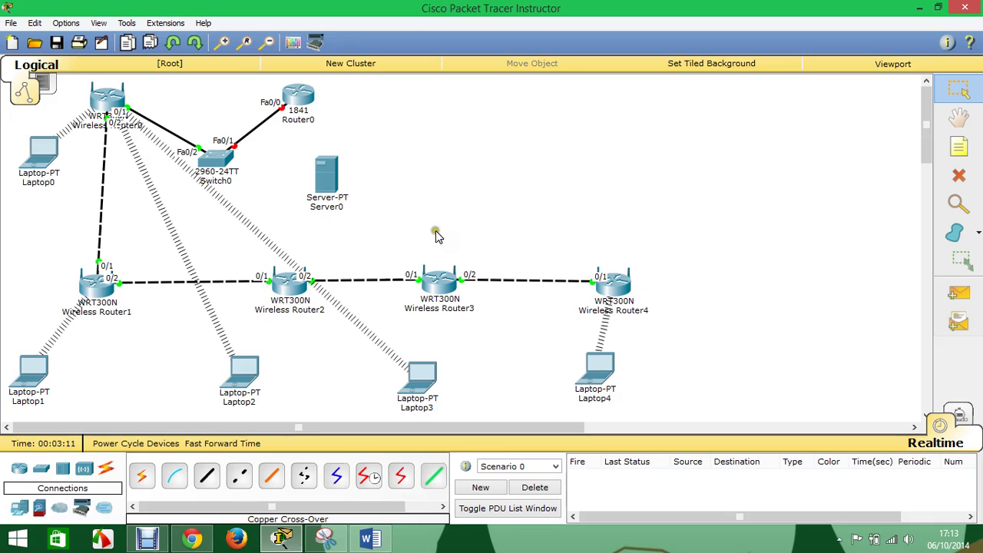
- Move Router0 and Switch0 up into the top row beside Wireless Router0
left_click_drag(298, 96, 320, 101)
left_click_drag(216, 158, 227, 105)
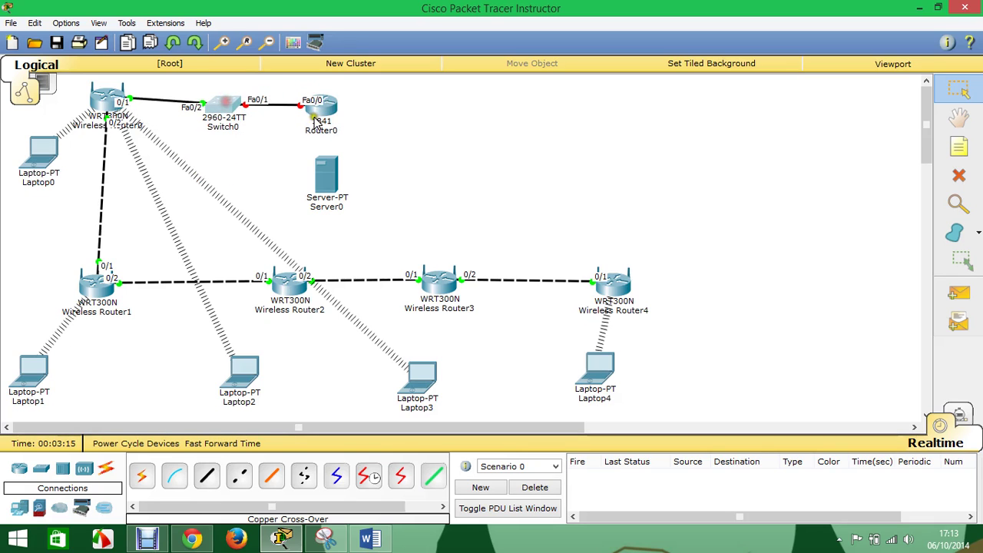
left_click_drag(321, 106, 346, 101)
left_click_drag(227, 116, 222, 112)
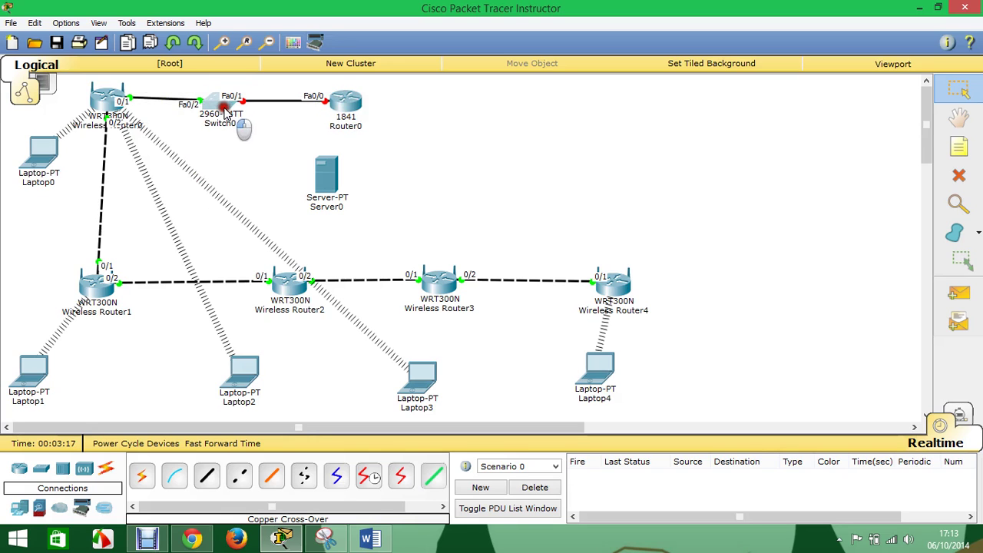
- Cable Switch0's Fa0/3 to Server0's FastEthernet0 with a straight-through cable
left_click(209, 478)
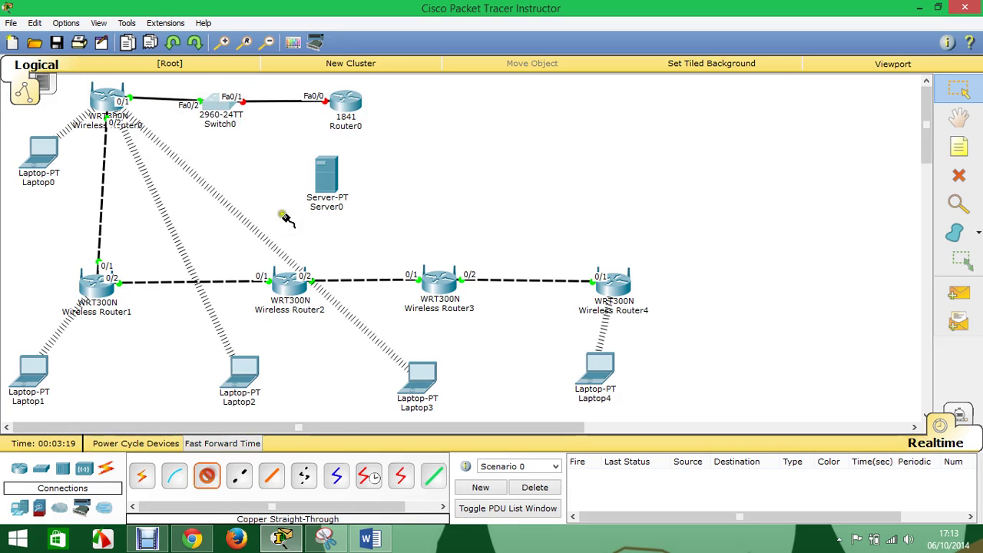
left_click(220, 105)
left_click(257, 131)
left_click(323, 173)
left_click(322, 173)
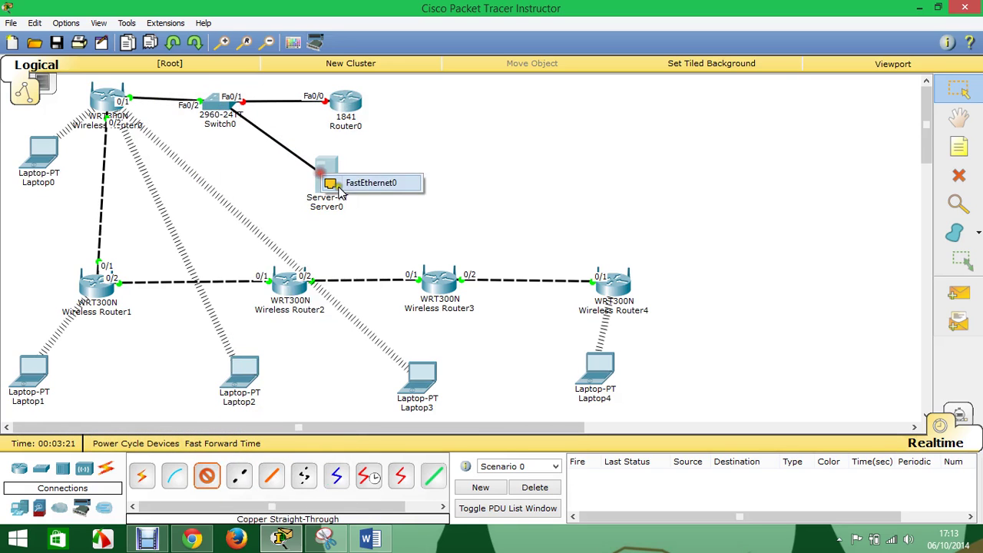
left_click(361, 184)
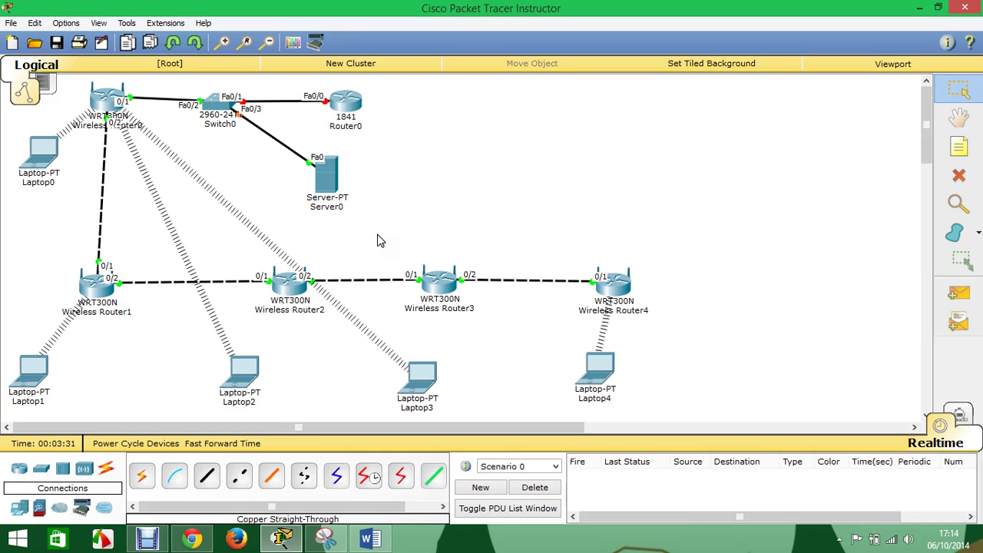
- Open Router0's CLI, skip initial setup, and enter global configuration mode
left_click(350, 102)
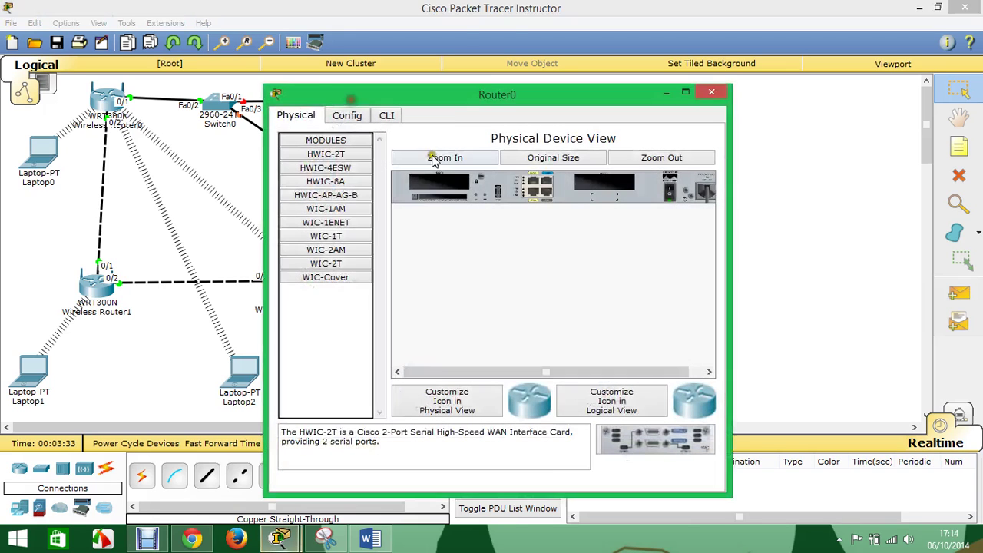
left_click_drag(430, 111, 978, 175)
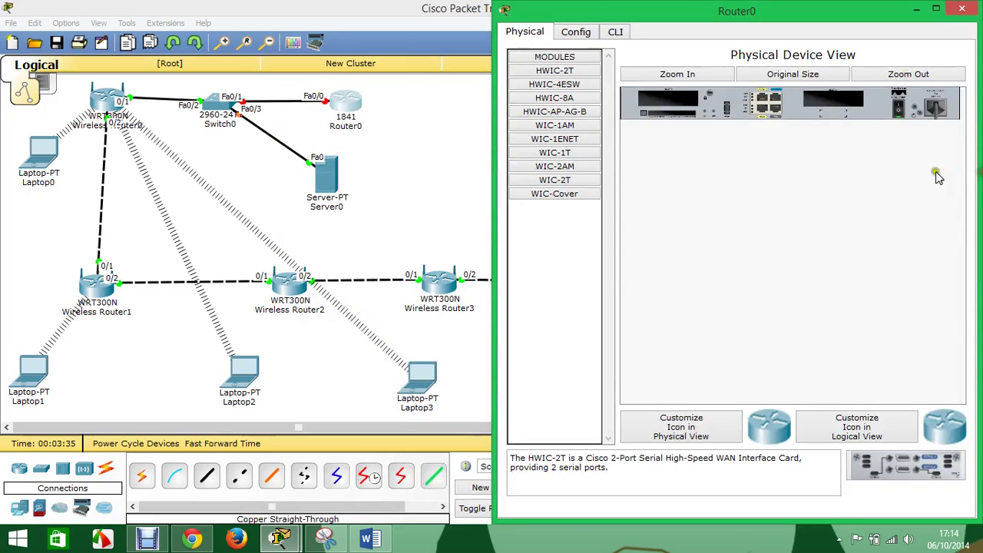
left_click(615, 34)
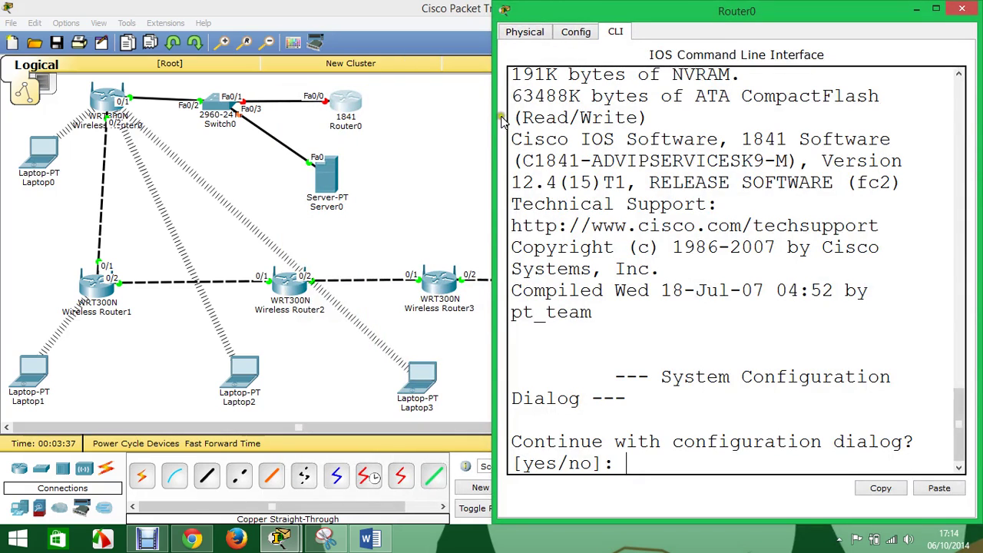
left_click_drag(493, 115, 370, 116)
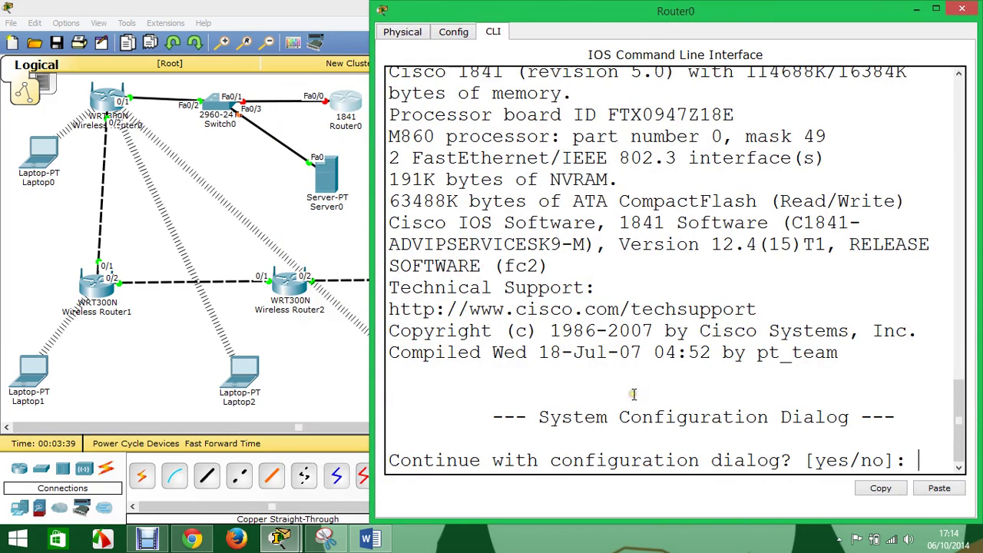
key("Return")
key("Return")
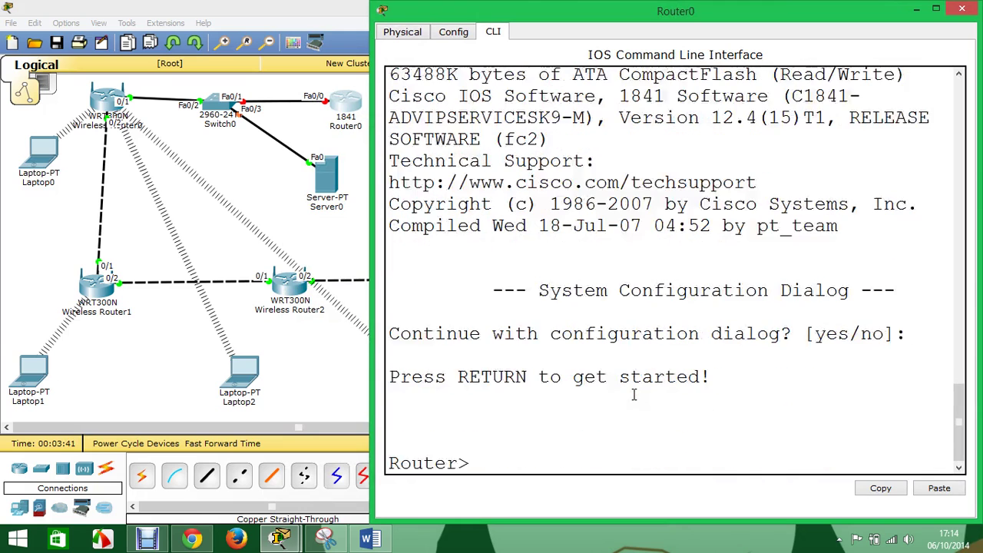
type("ena")
key("Return")
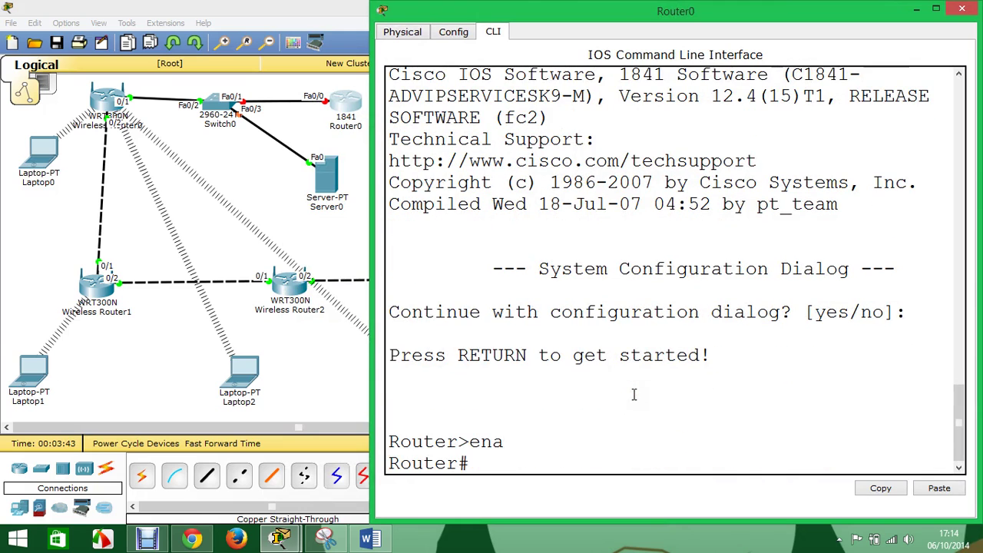
type("conf ter")
key("Return")
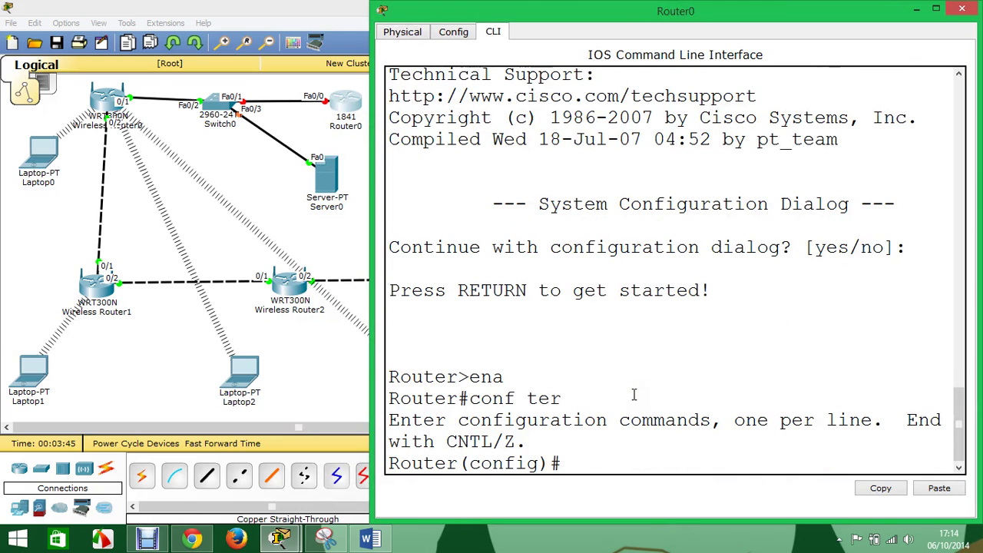
- Assign FastEthernet0/0 the address 192.168.1.1 255.255.255.0 and bring the interface up
type("int f0")
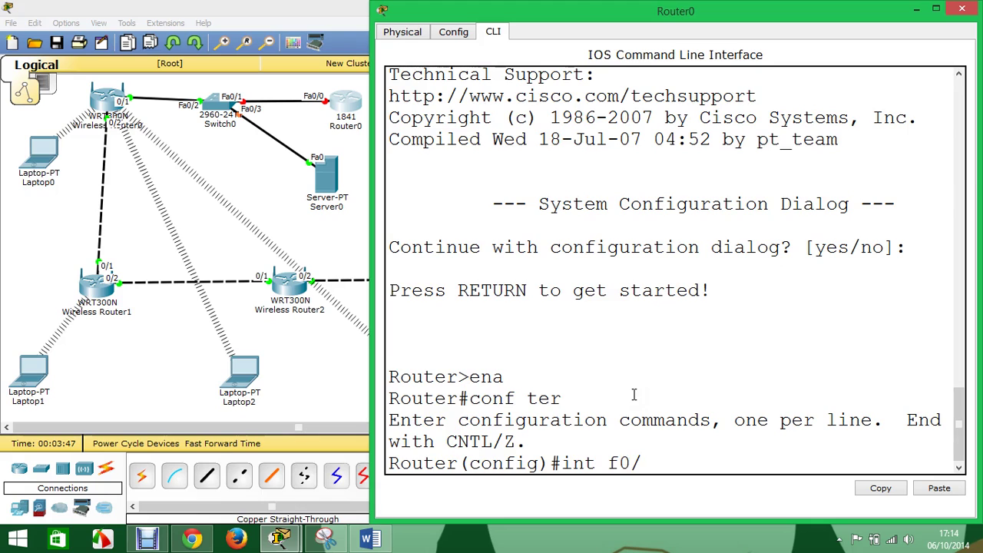
type("/0")
key("Return")
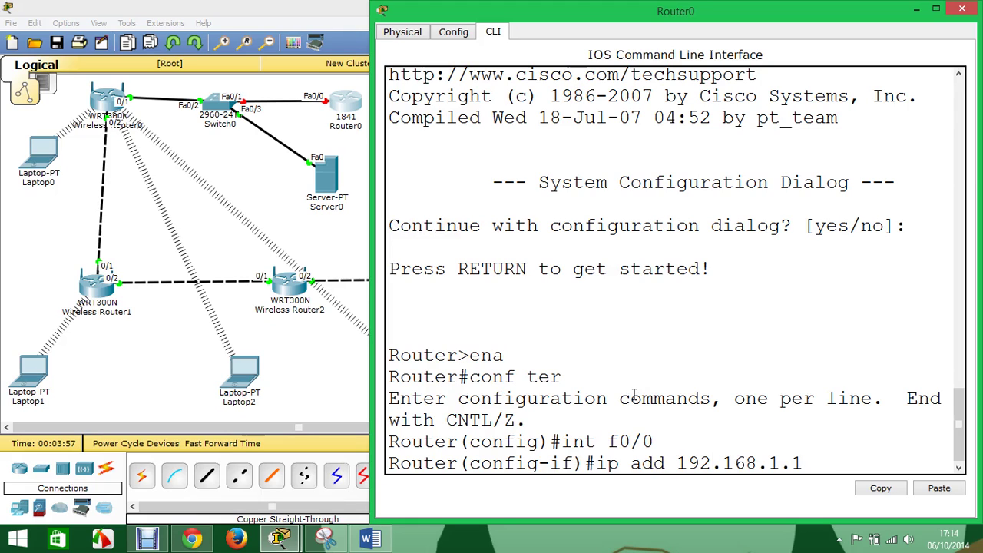
type("55.255.255.0")
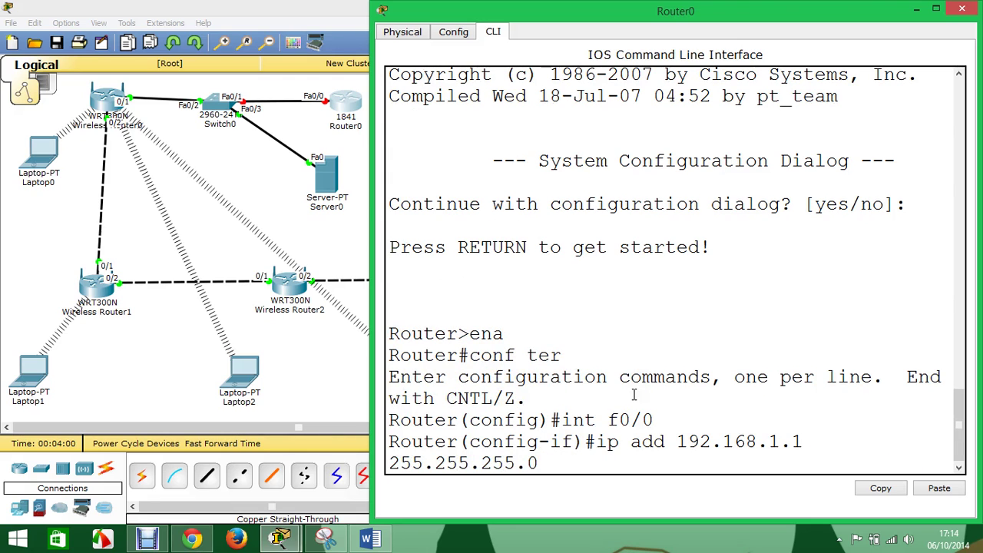
key("Return")
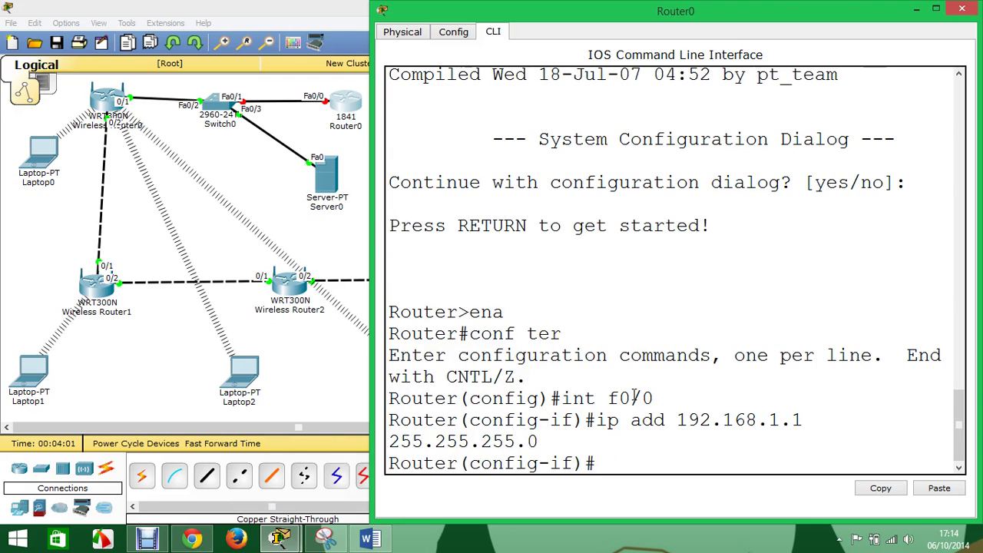
type("no sh")
key("Return")
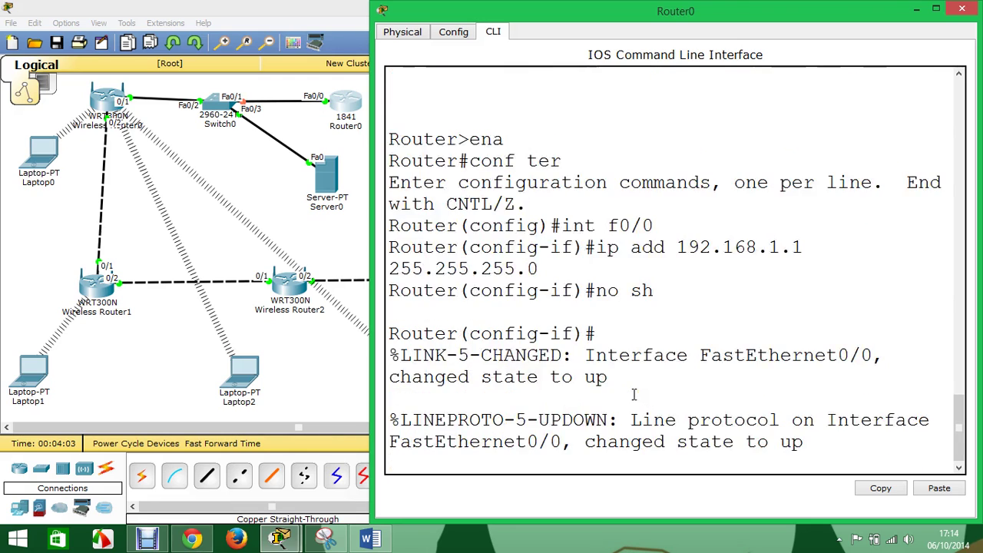
type("exit")
key("Return")
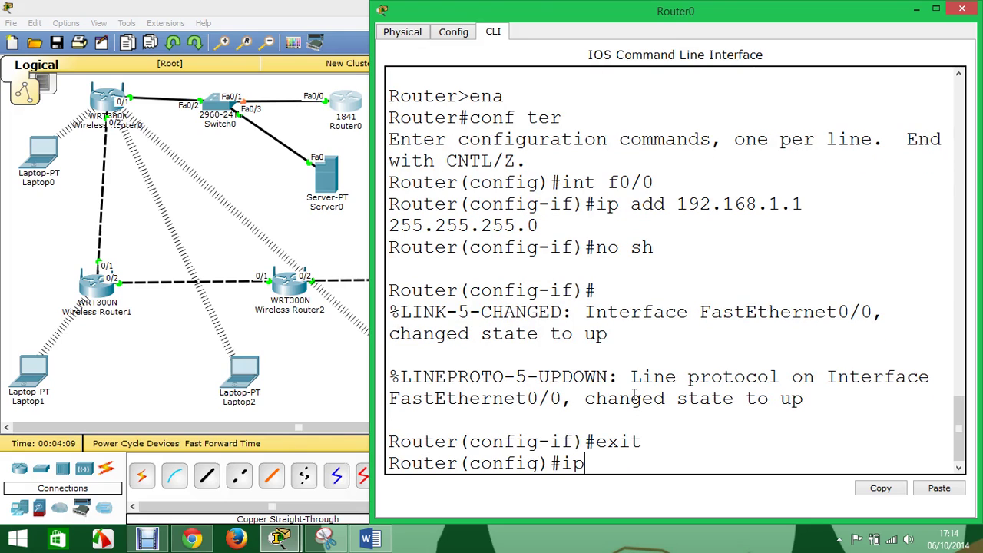
type("ip dhcp pool")
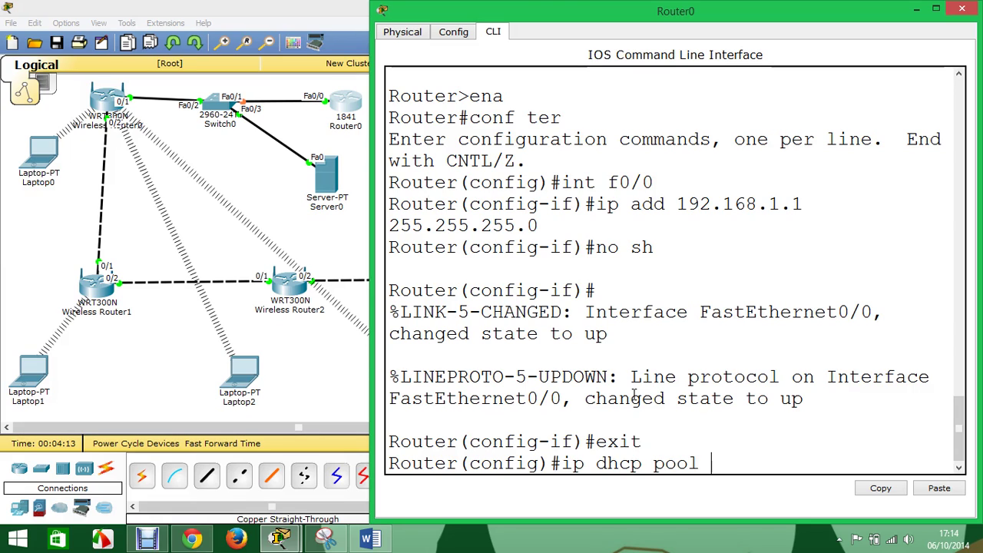
- Create DHCP pool Wireless for 192.168.1.0 255.255.255.0 with default router 192.168.1.1
left_click(631, 396)
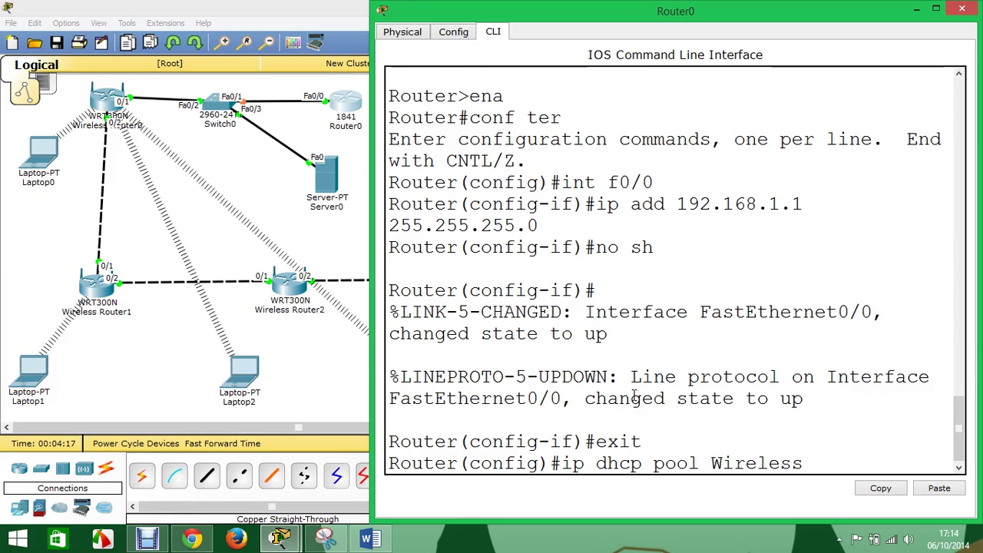
key("Return")
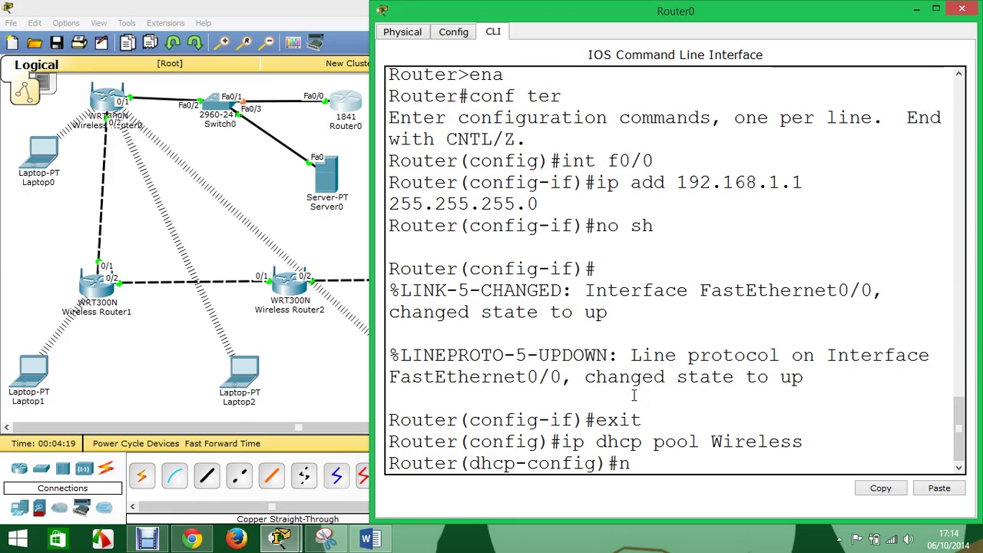
type("network 192.168.1.0 2")
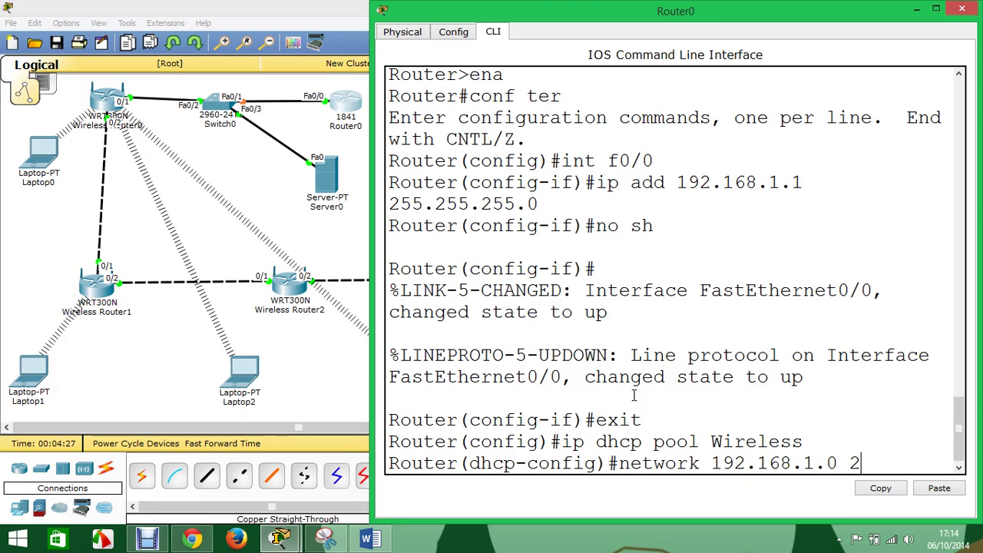
type("5.255.255.0")
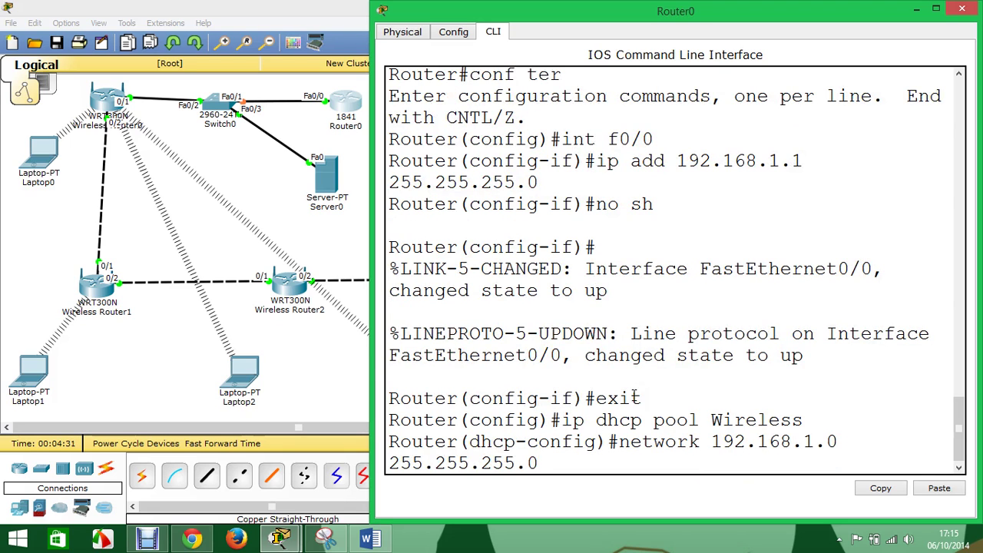
key("Return")
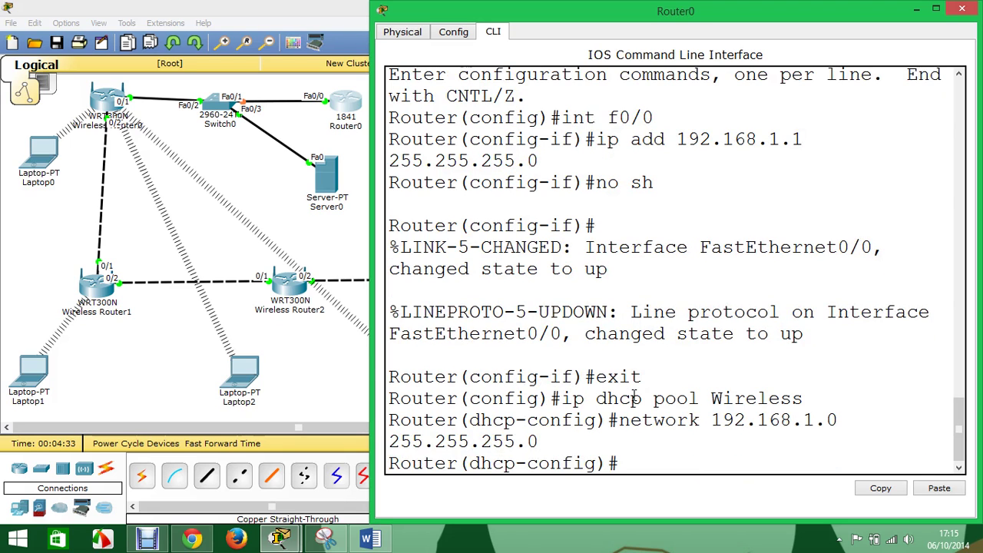
type("defau")
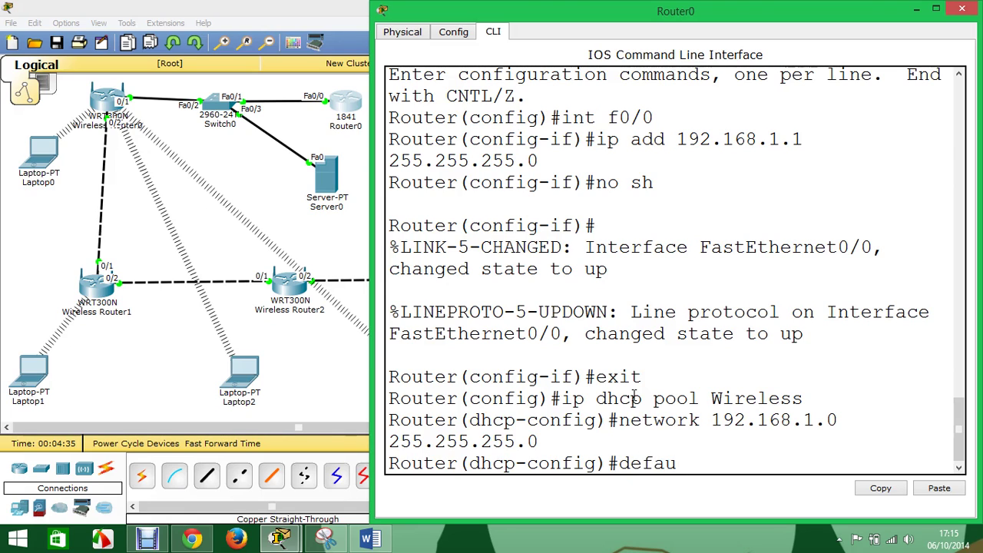
key("Tab")
type("19")
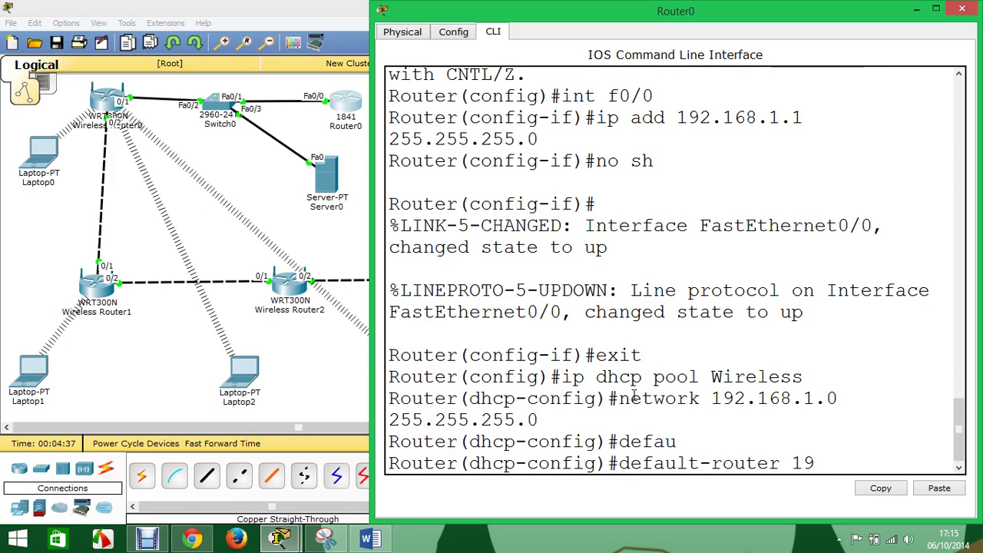
type("2.168.1.1")
key("Return")
type("ex")
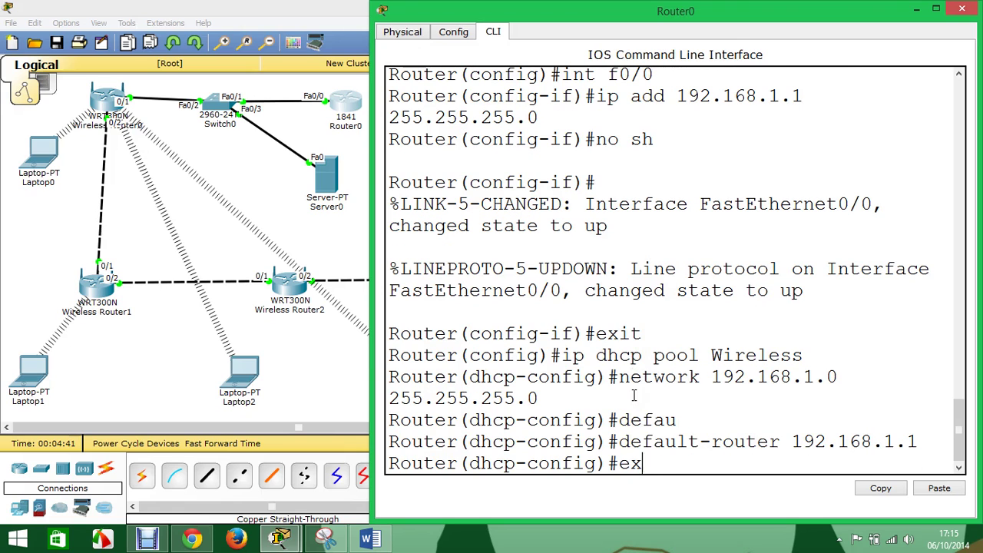
type("it")
key("Return")
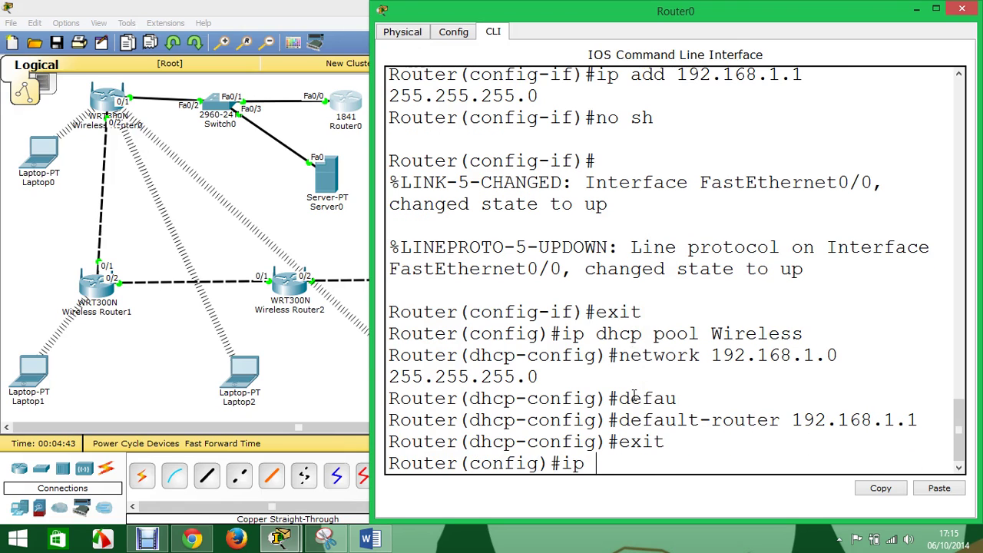
- Exclude 192.168.1.1–192.168.1.10 from DHCP leasing and close Router0's window
type("ip dhcp")
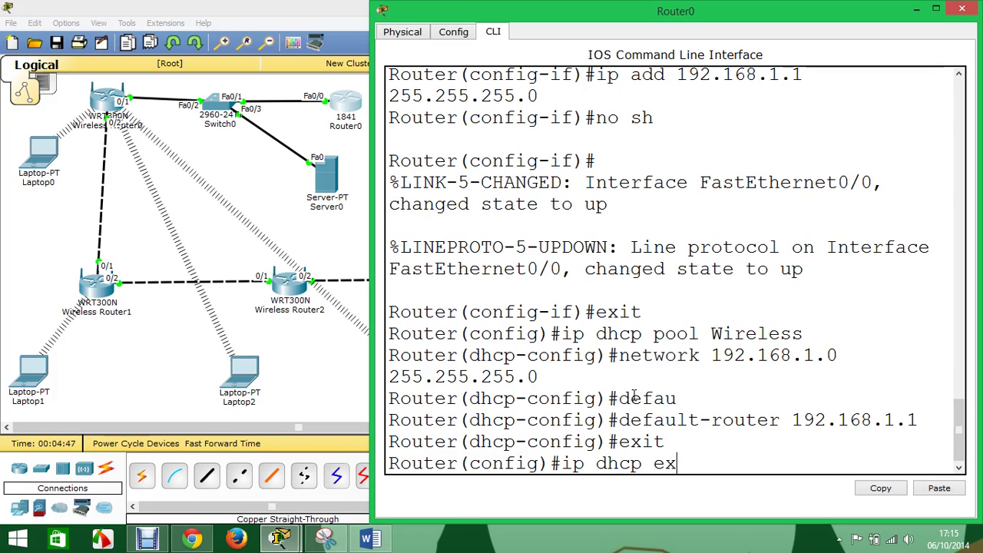
type(" ex")
key("Tab")
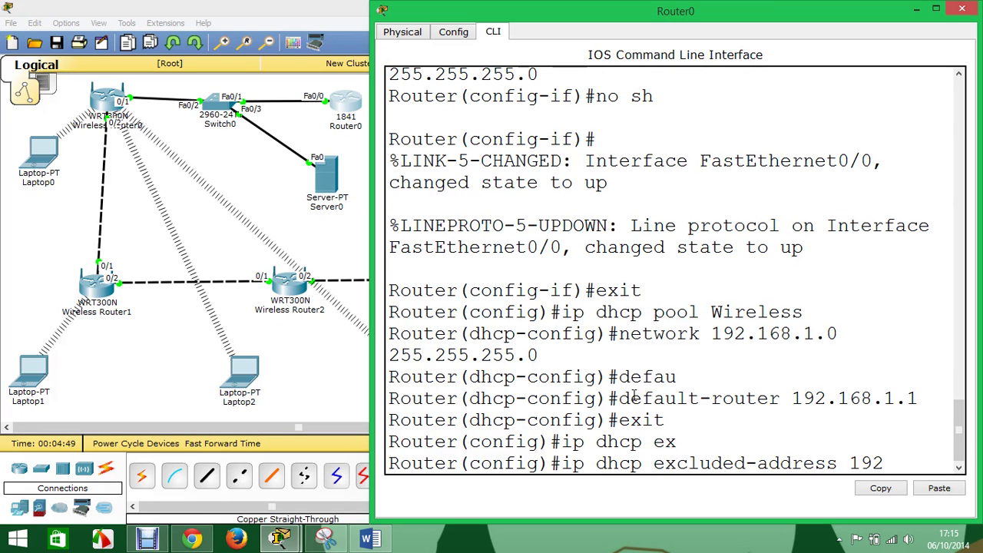
type("192.168.1.1 192")
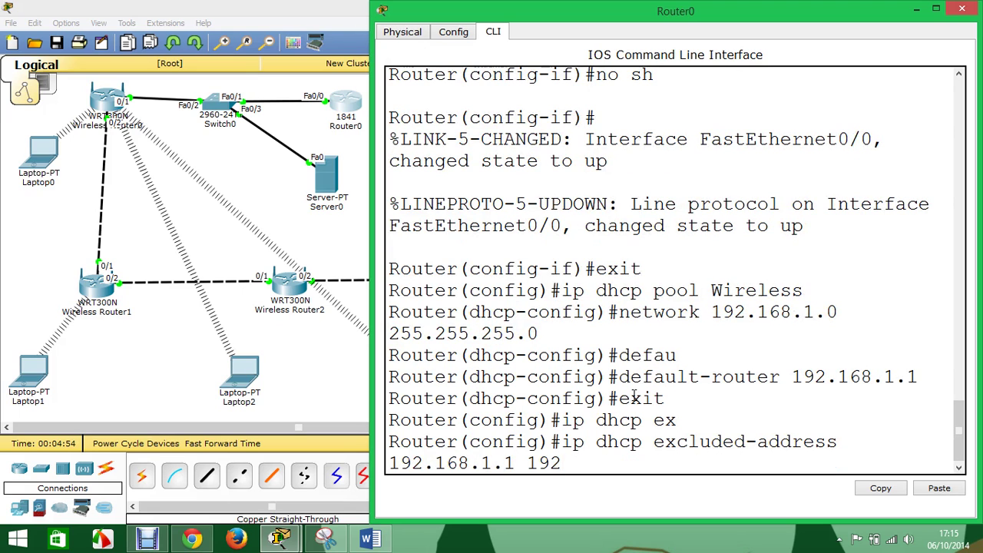
type(".168.1.10")
key("Return")
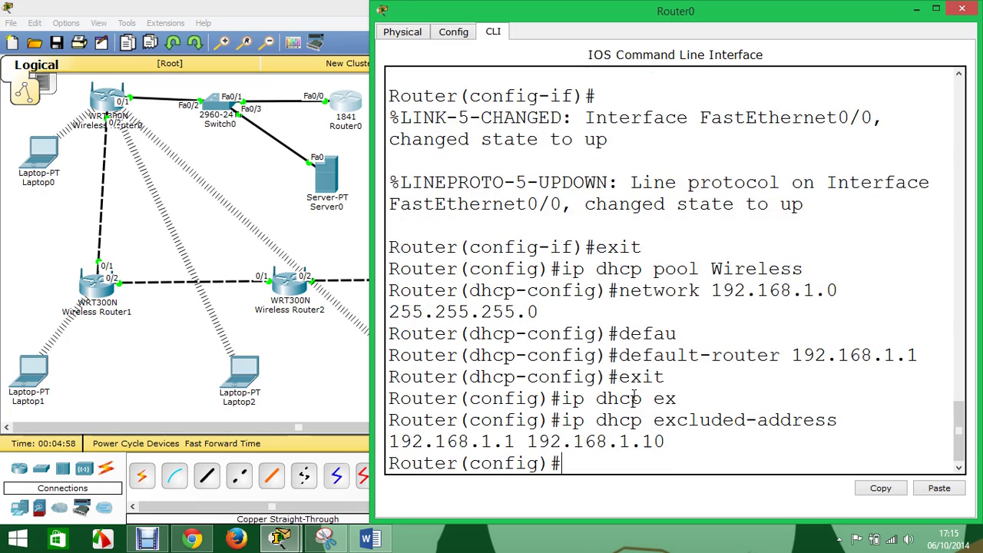
type("exit")
key("Return")
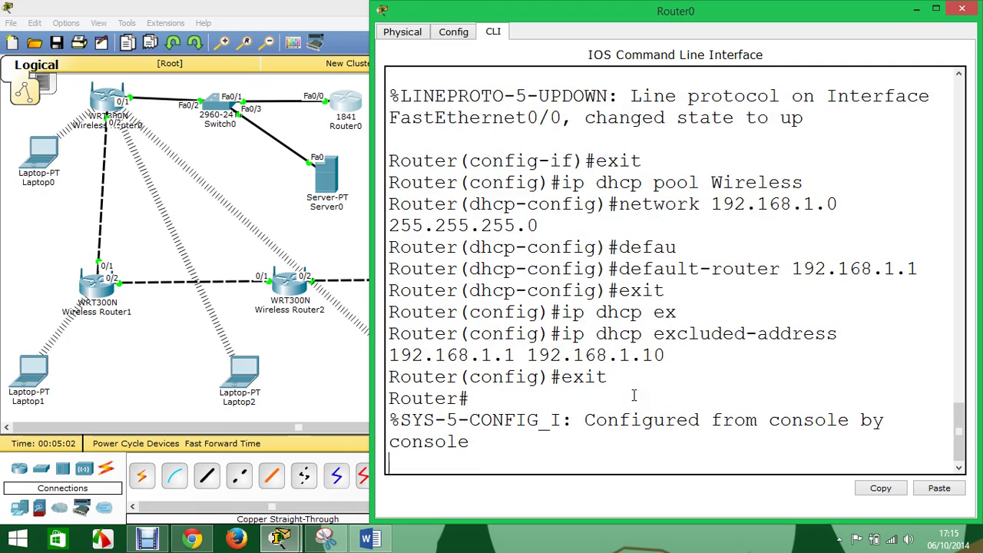
left_click(961, 9)
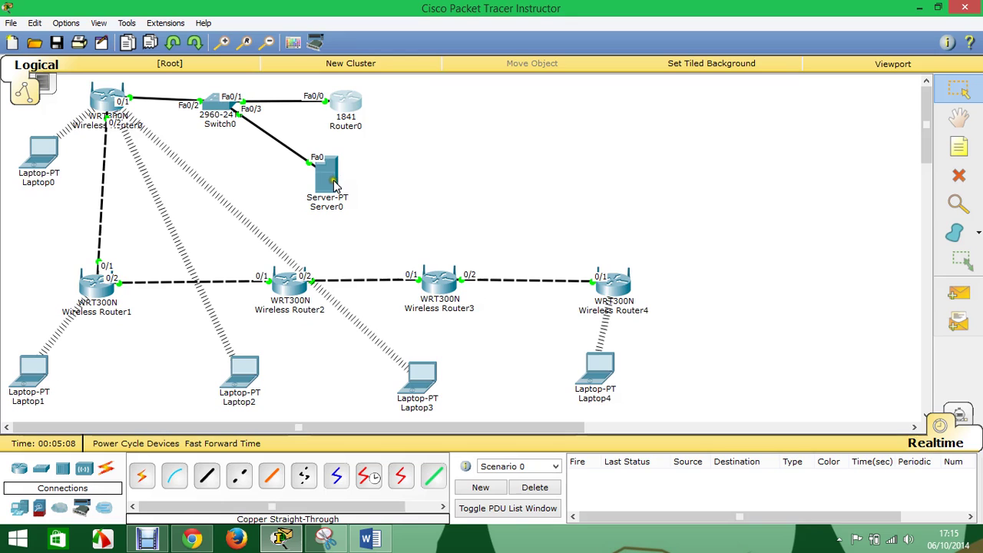
left_click(330, 180)
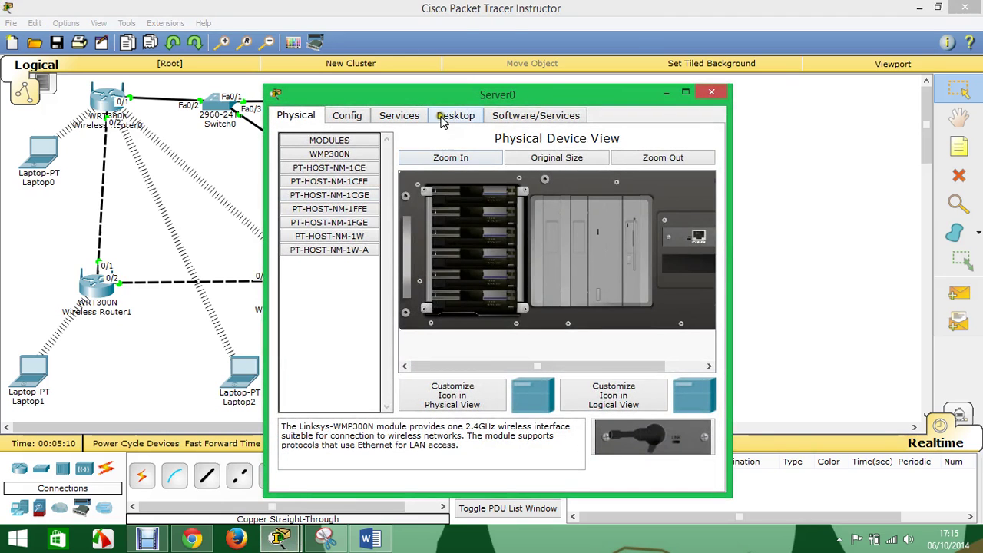
- Set Server0's static IP 192.168.1.10, mask 255.255.255.0 and gateway 192.168.1.1
left_click(453, 115)
left_click(331, 164)
left_click(433, 228)
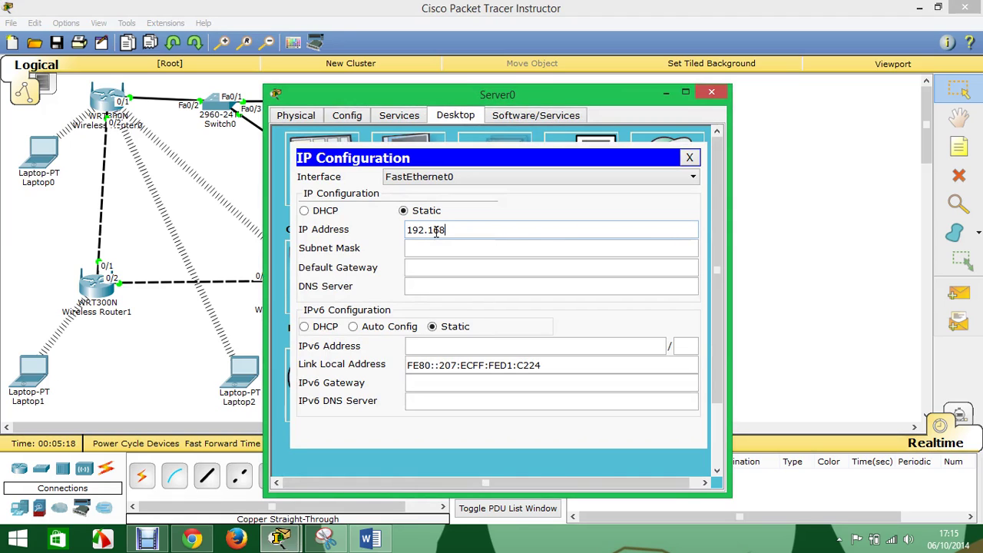
type("192.168.1.10")
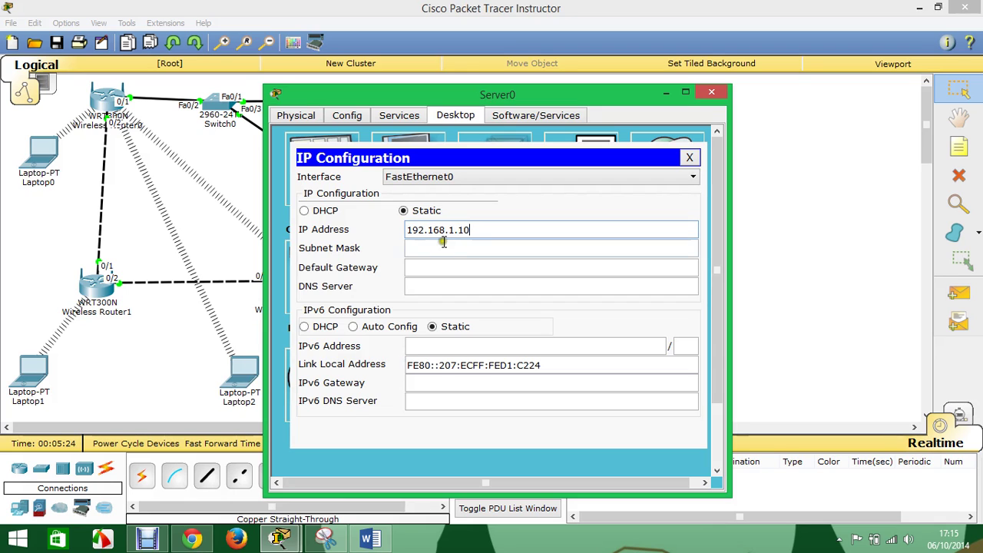
left_click(441, 246)
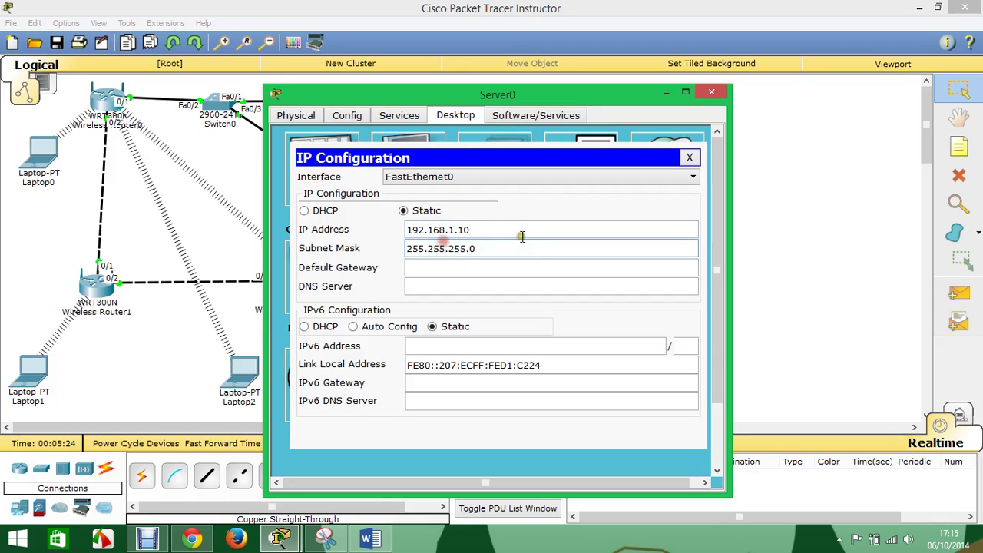
left_click_drag(519, 232, 345, 228)
key("ctrl+c")
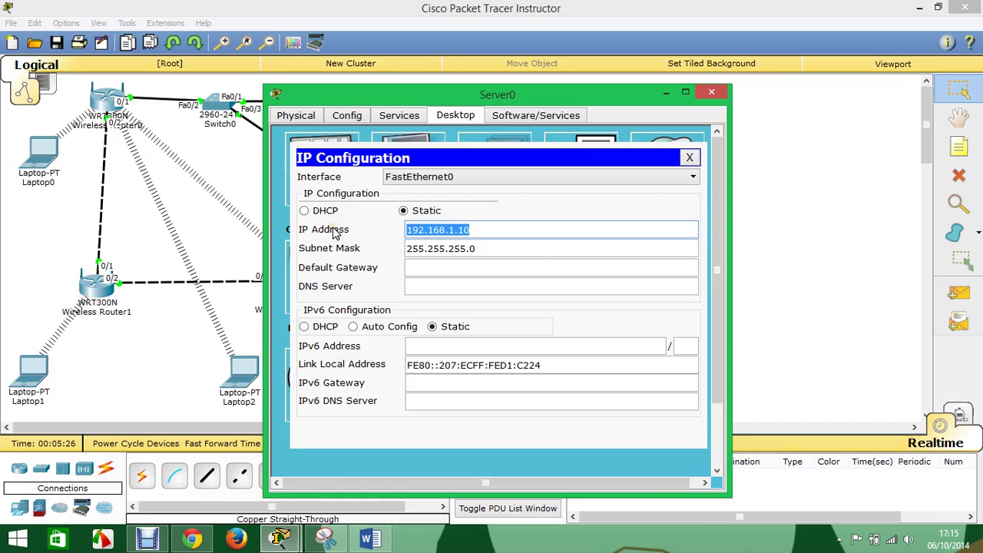
left_click(432, 269)
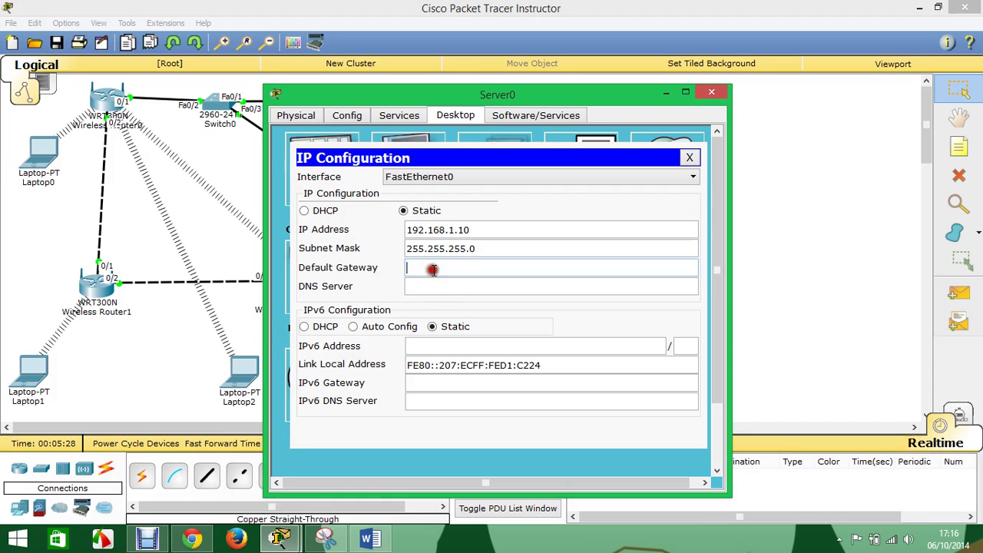
key("ctrl+v")
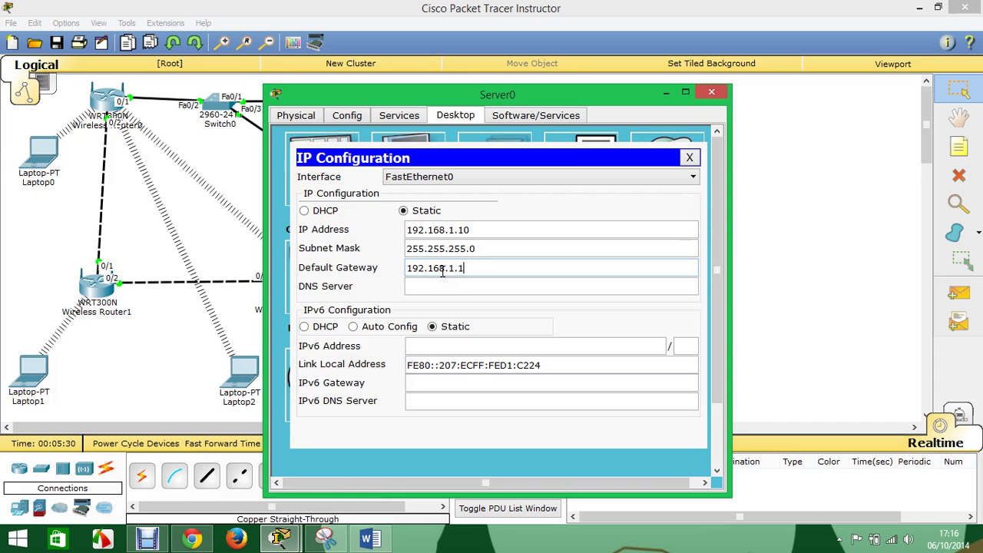
left_click(437, 286)
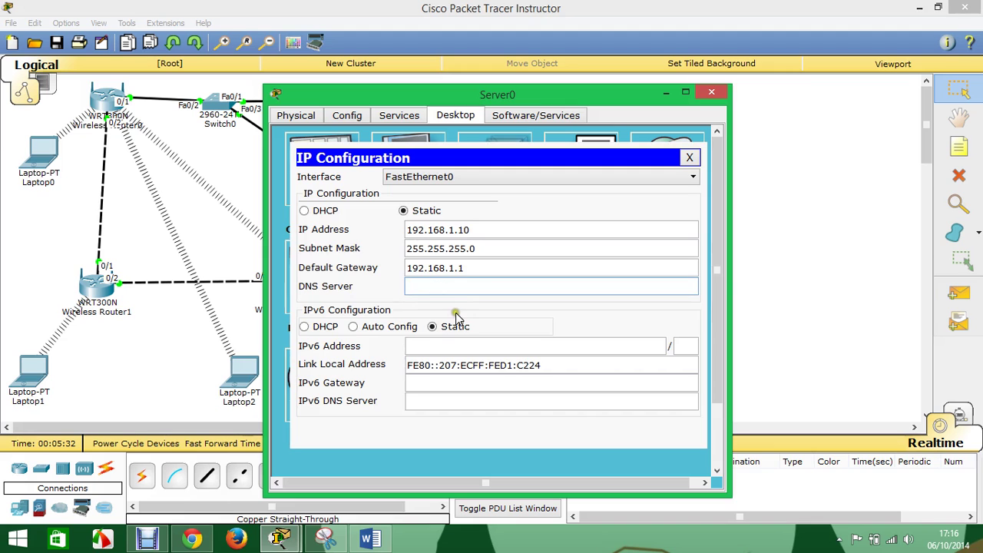
left_click(711, 93)
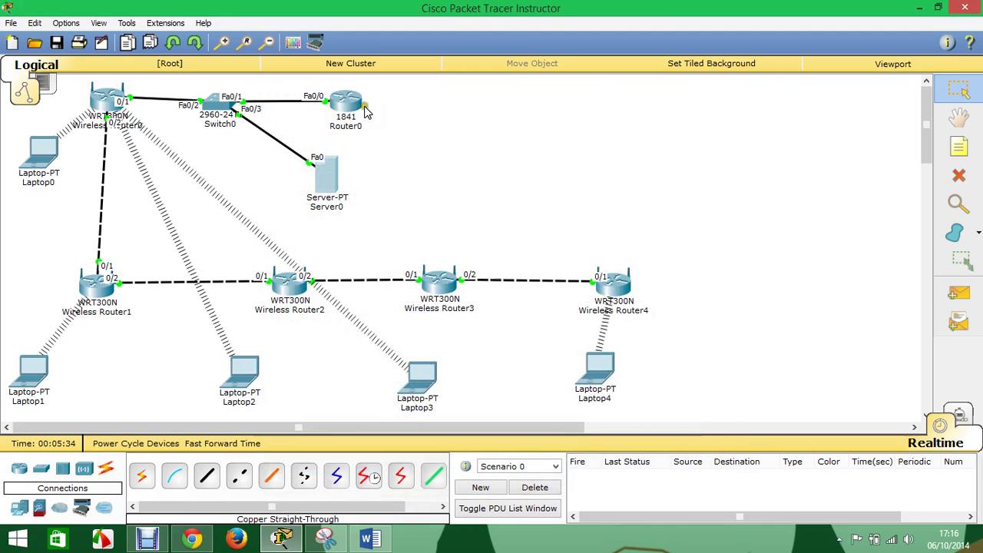
- In Router0's CLI, enter global configuration mode and the 'ip dhcp pool Wireless' pool
left_click(366, 112)
key("Return")
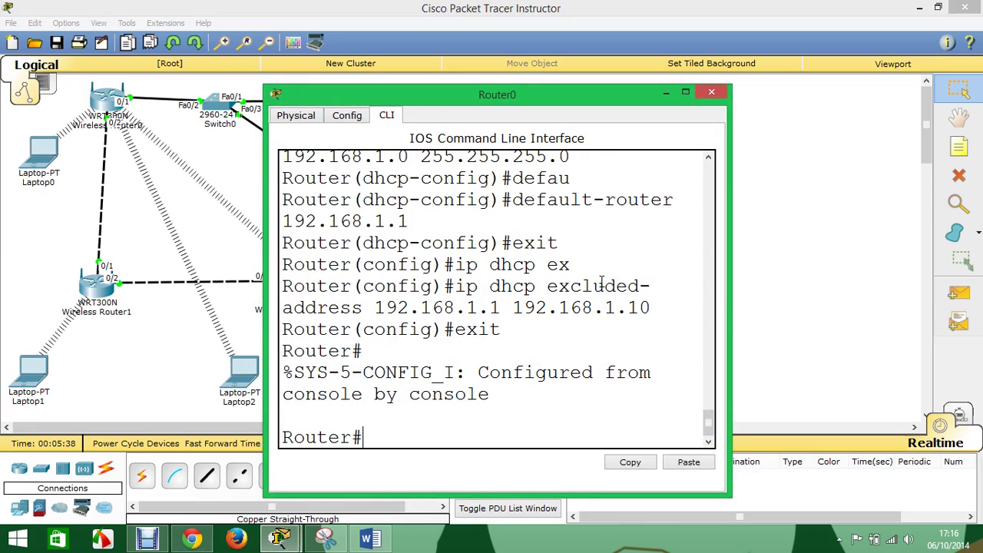
type("conf ter")
key("Return")
key("Up")
key("Up")
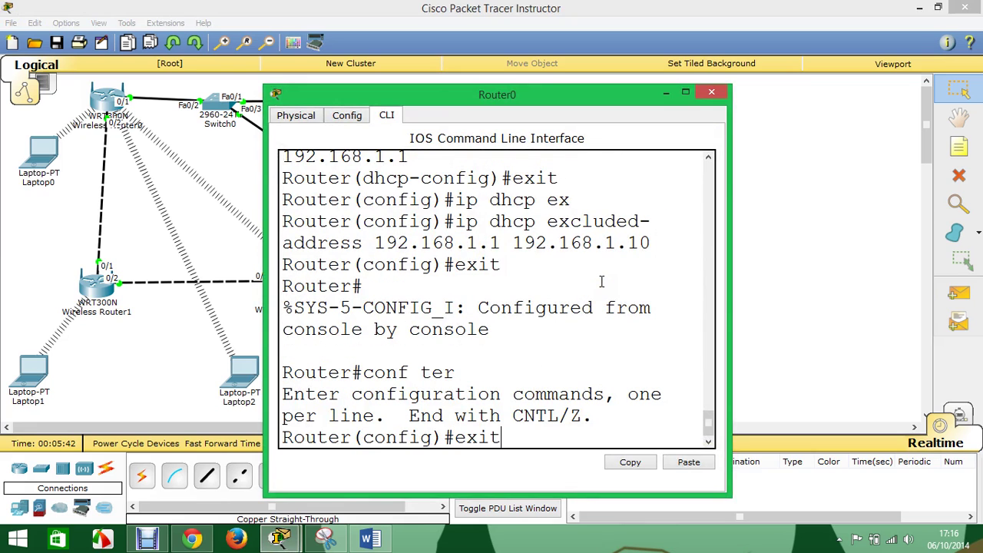
key("Up")
key("Up")
key("Up")
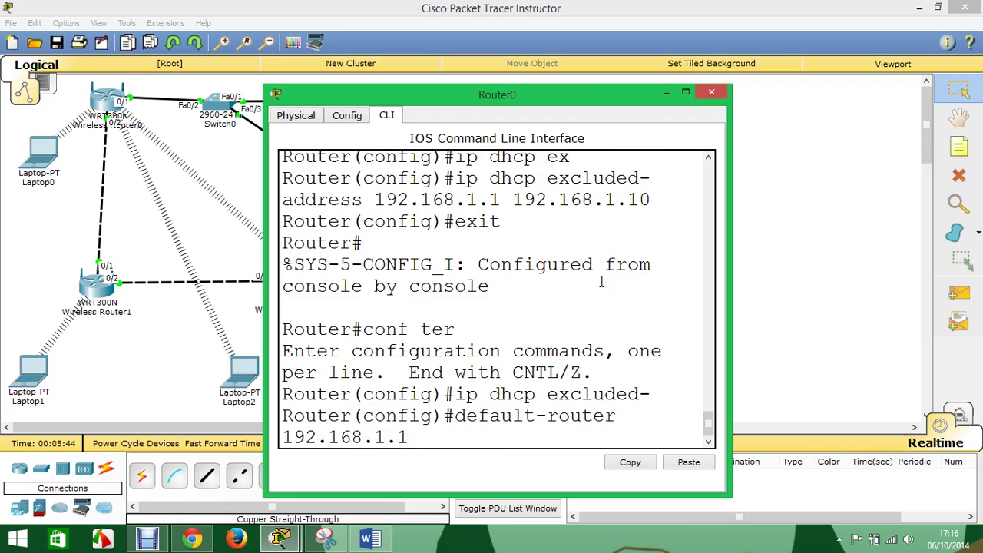
key("Up")
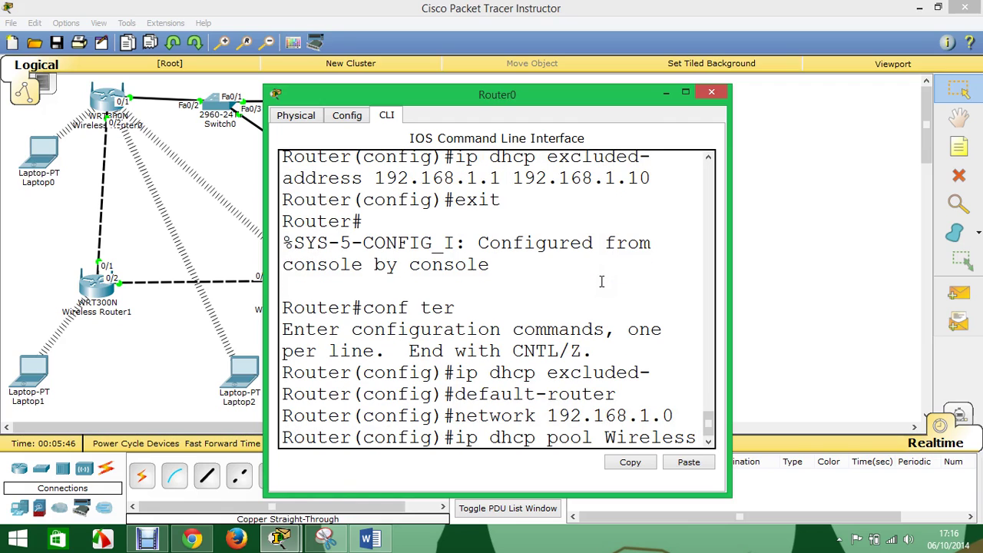
key("Return")
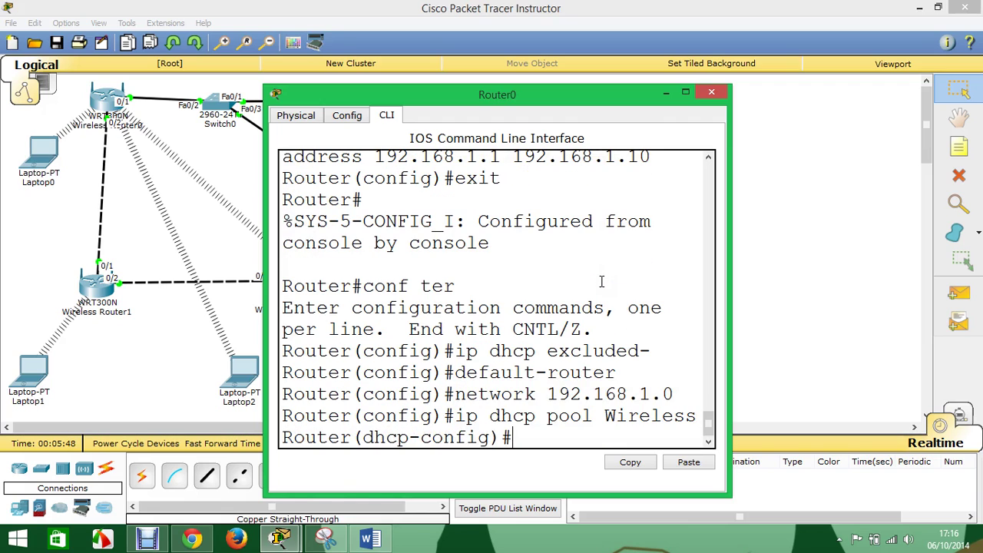
- Set the pool's DNS server to 8.8.8.8 with 'dns-server 8.8.8.8'
type("dns")
key("Tab")
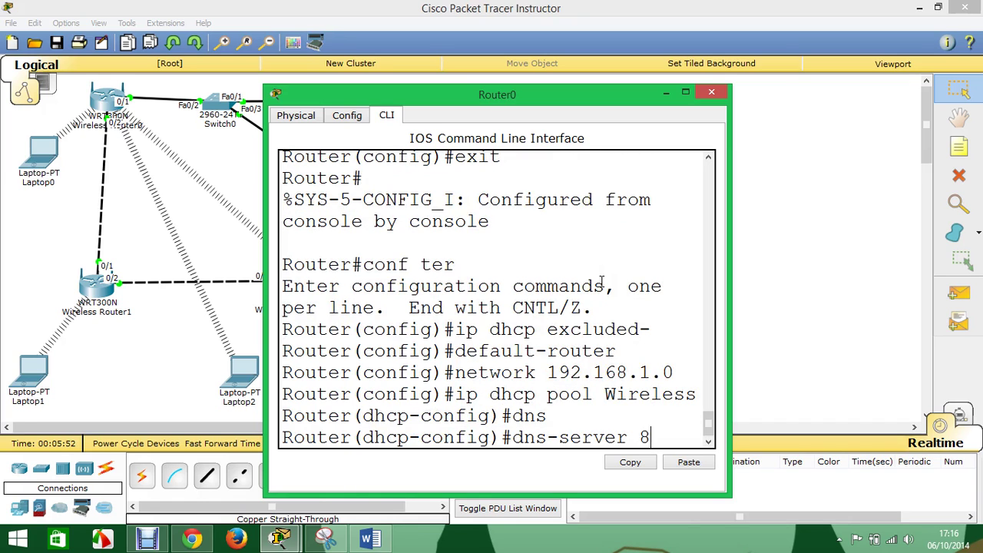
type("8.8.8.8")
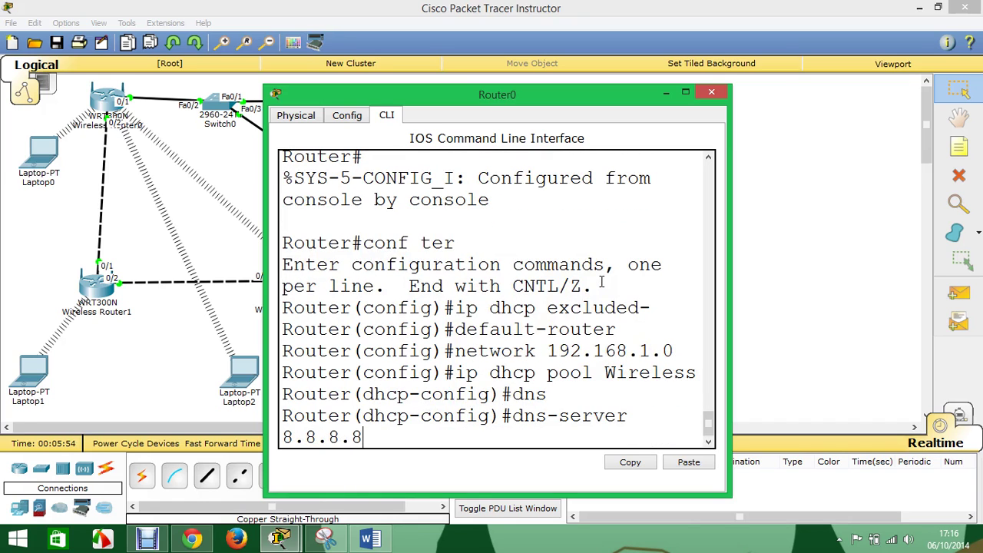
key("Return")
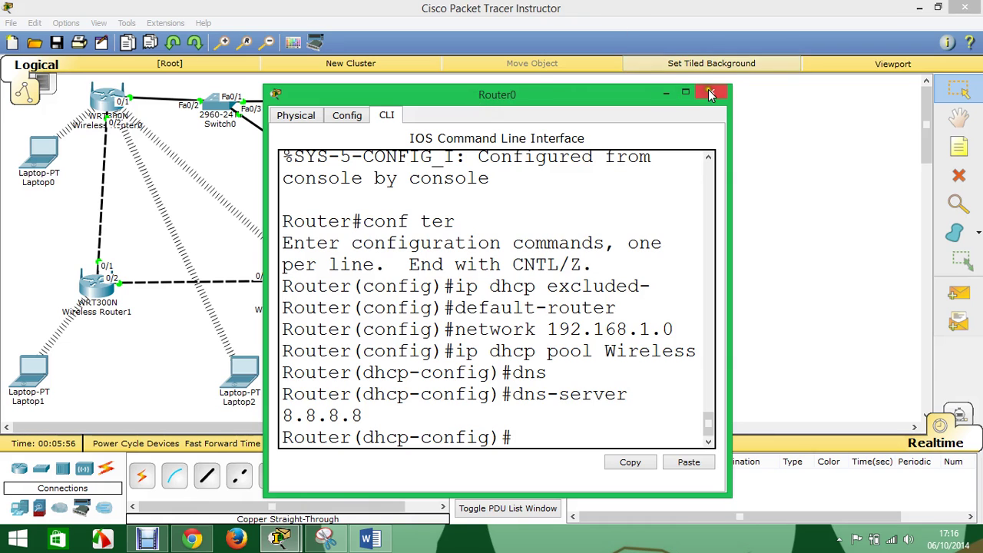
left_click(711, 93)
- Enter DNS server 8.8.8.8 in Server0's IP Configuration, then bring up Wireless Router0's window
left_click(335, 187)
left_click(347, 182)
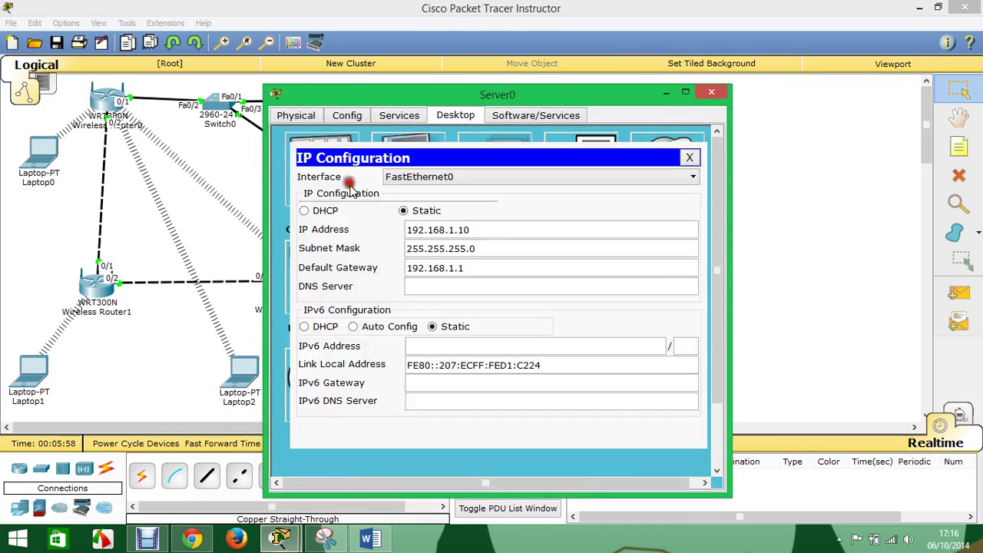
left_click(431, 286)
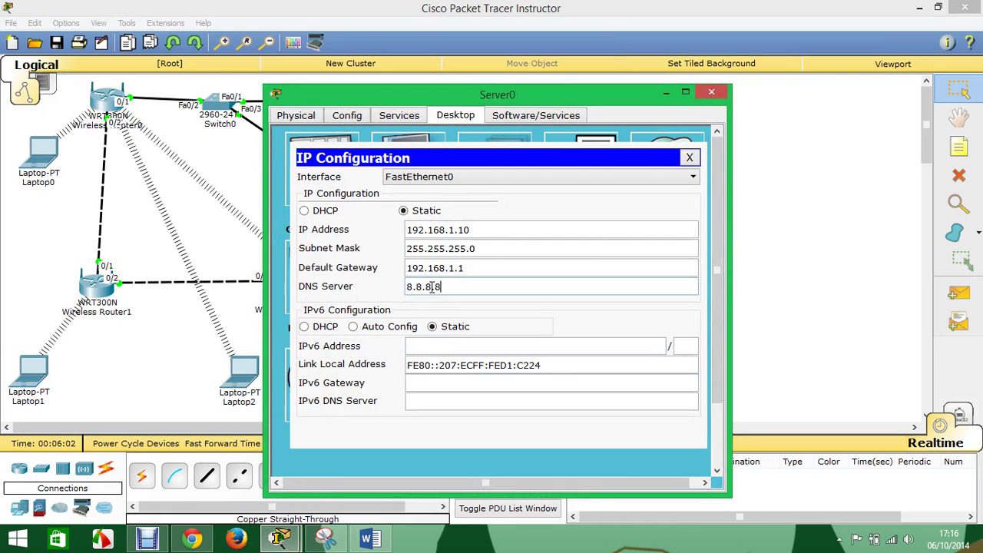
left_click(711, 92)
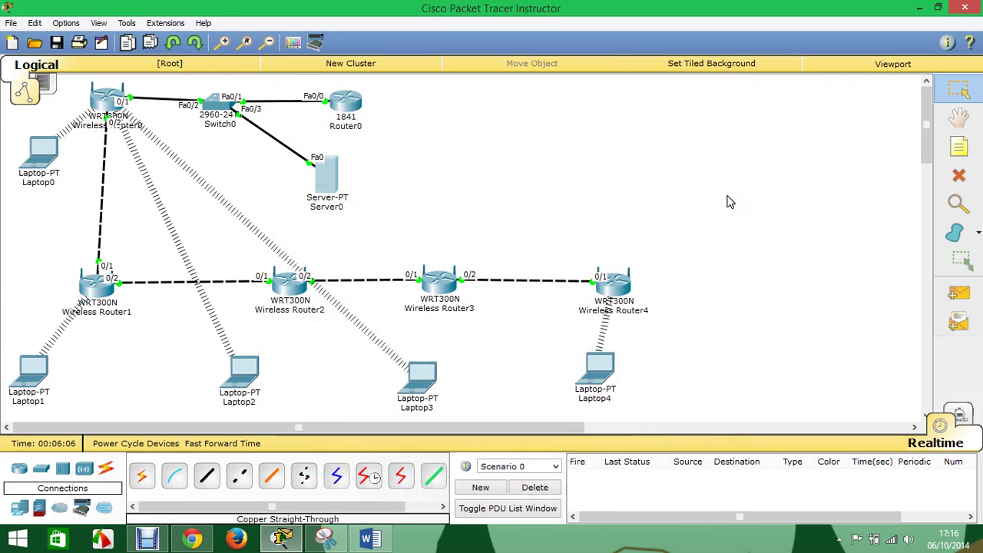
left_click(231, 185)
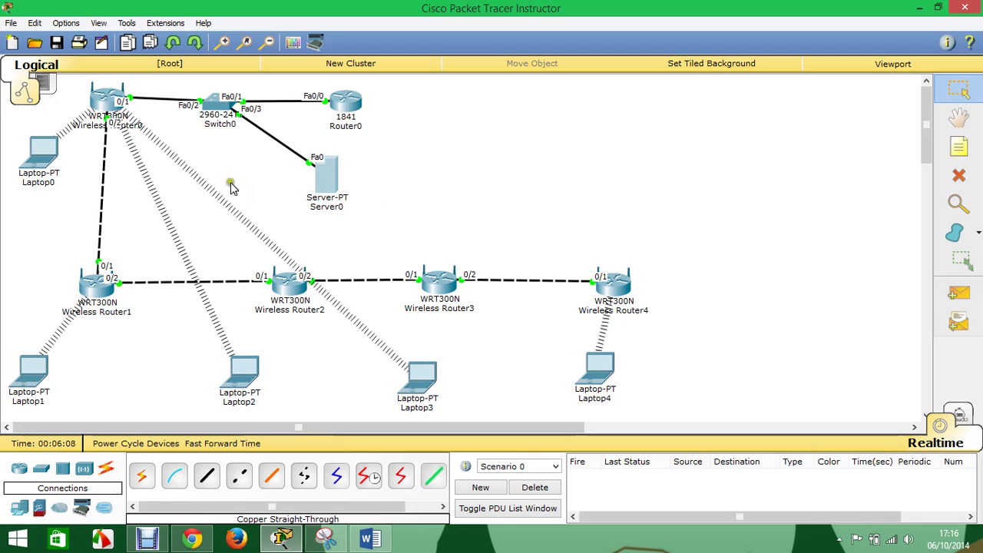
left_click(105, 105)
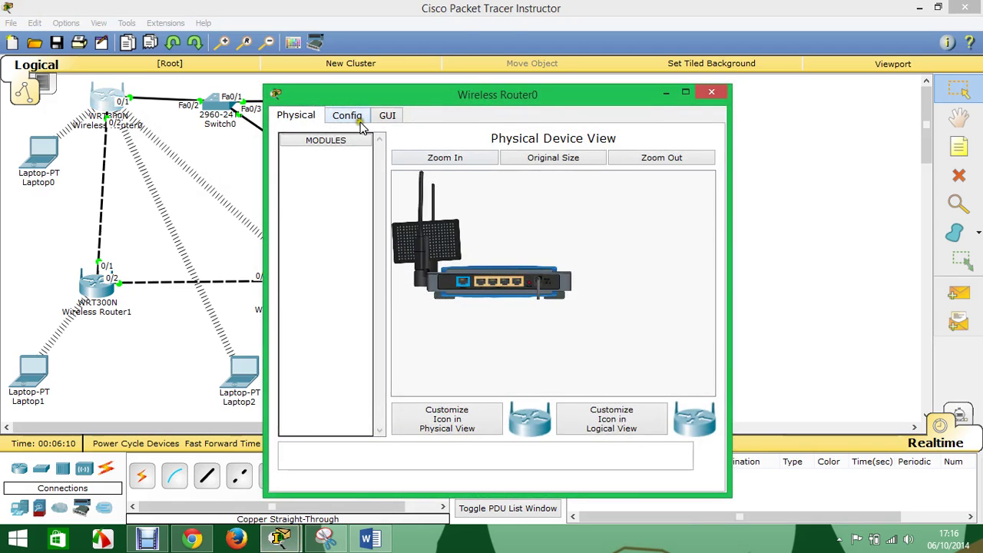
- In Wireless Router0's GUI setup, set router IP 192.168.1.2, disable DHCP, and save settings
left_click(383, 117)
double_click(499, 96)
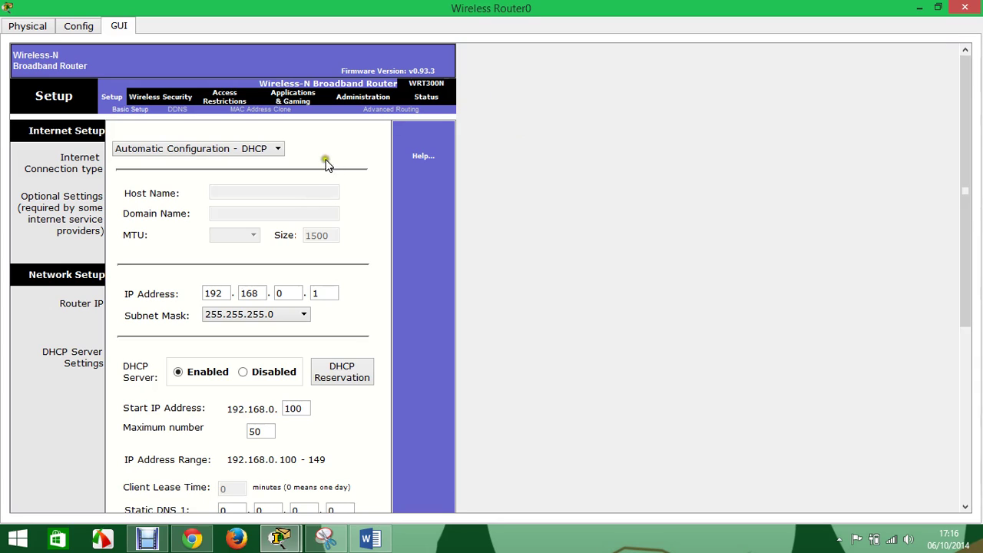
mouse_move(296, 293)
left_mouse_down()
mouse_move(261, 292)
mouse_move(315, 292)
left_mouse_up()
type("192")
left_click(242, 372)
scroll(273, 408, "down", 5)
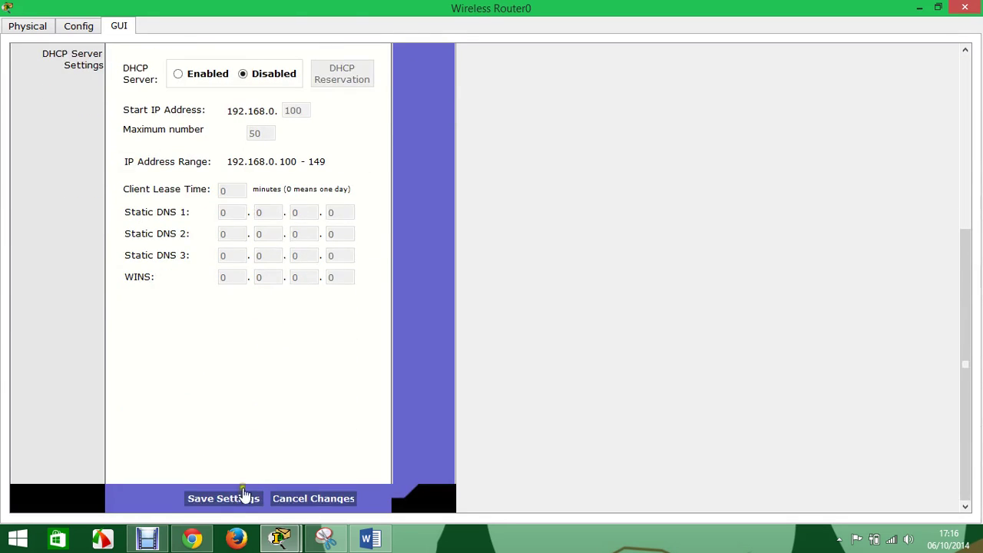
left_click(242, 496)
scroll(285, 368, "up", 1)
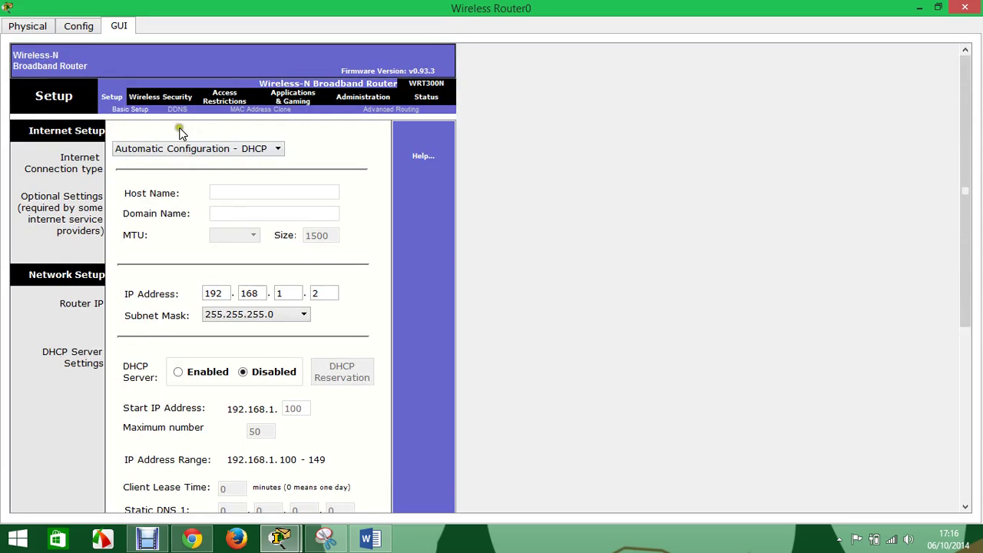
left_click(152, 97)
left_click_drag(280, 188, 180, 189)
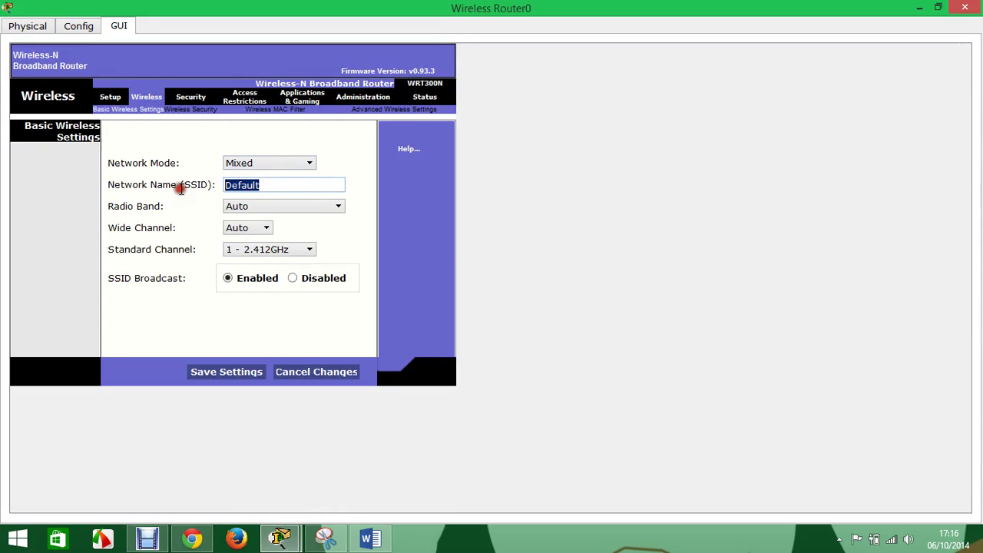
- Set Wireless Router0's SSID to c1 and WEP security with a 10-character Key1, saving both
type("c1")
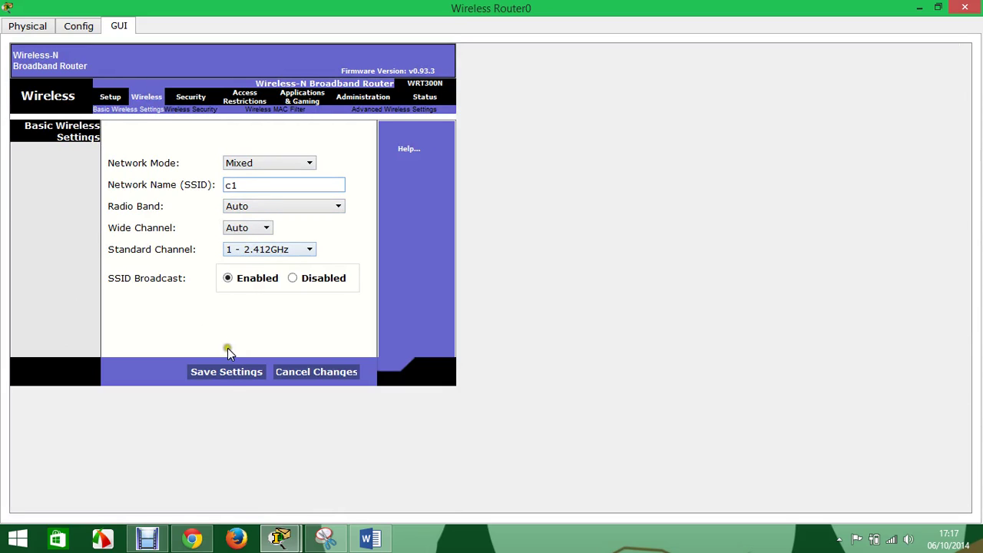
left_click(234, 373)
left_click(184, 110)
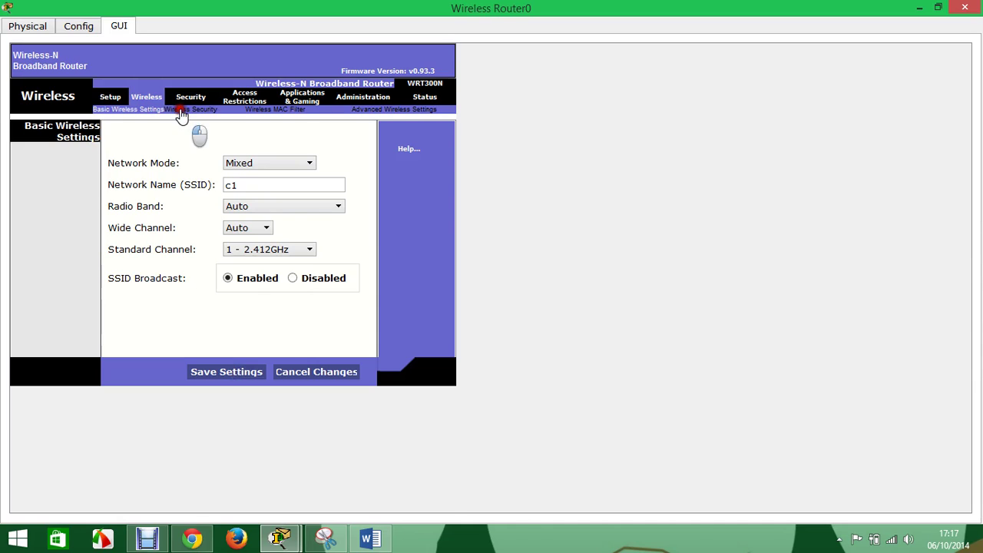
left_click(257, 146)
left_click(261, 157)
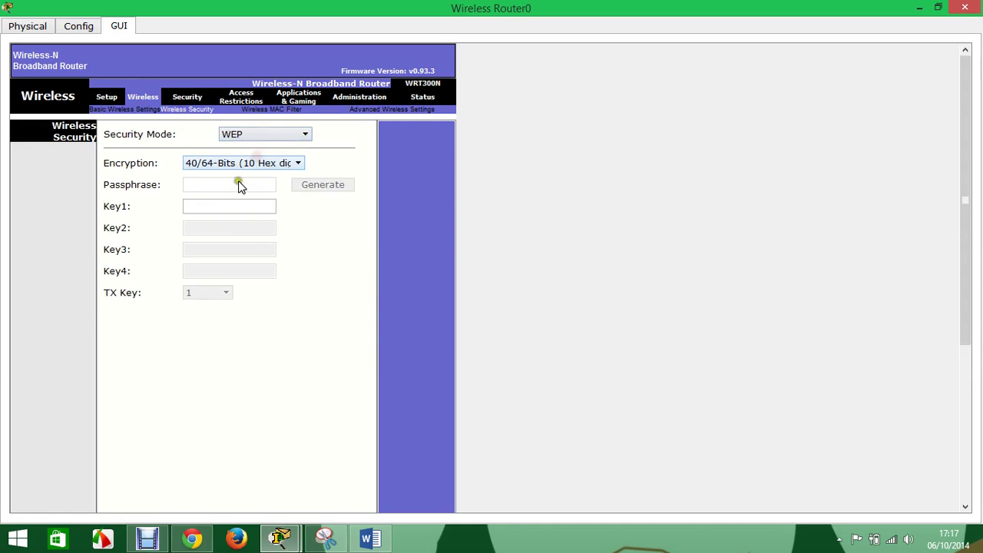
left_click(216, 205)
type("aaaaaa")
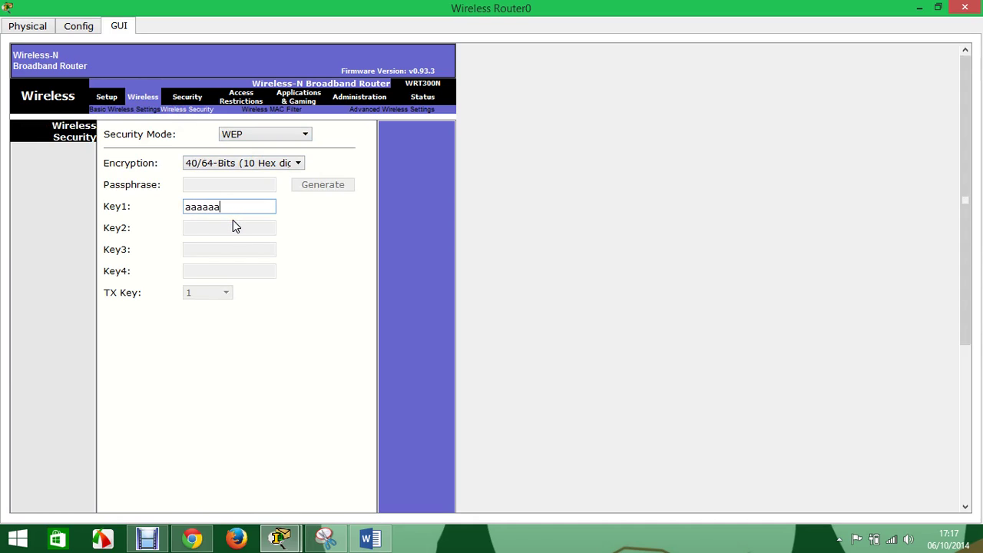
type("aaaa")
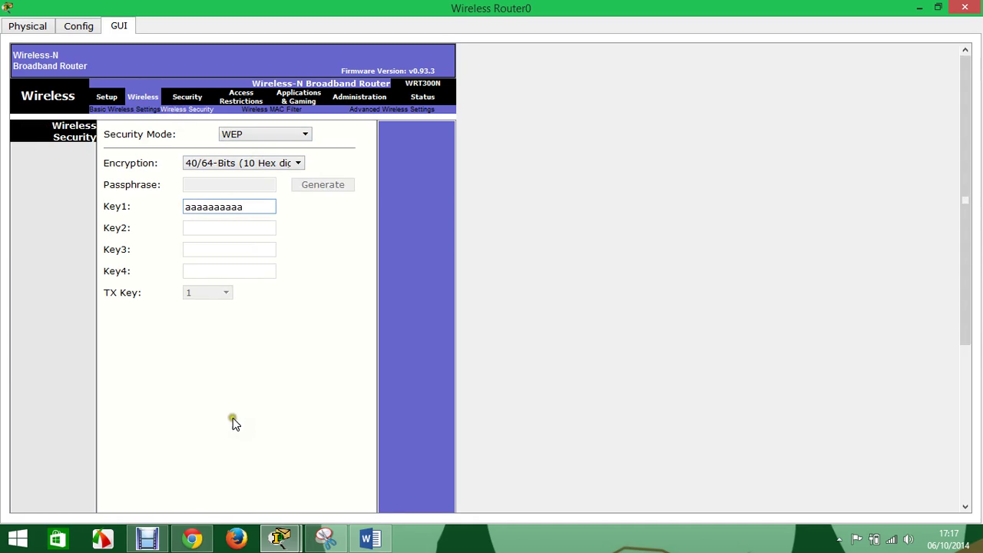
scroll(233, 417, "down", 5)
left_click(236, 501)
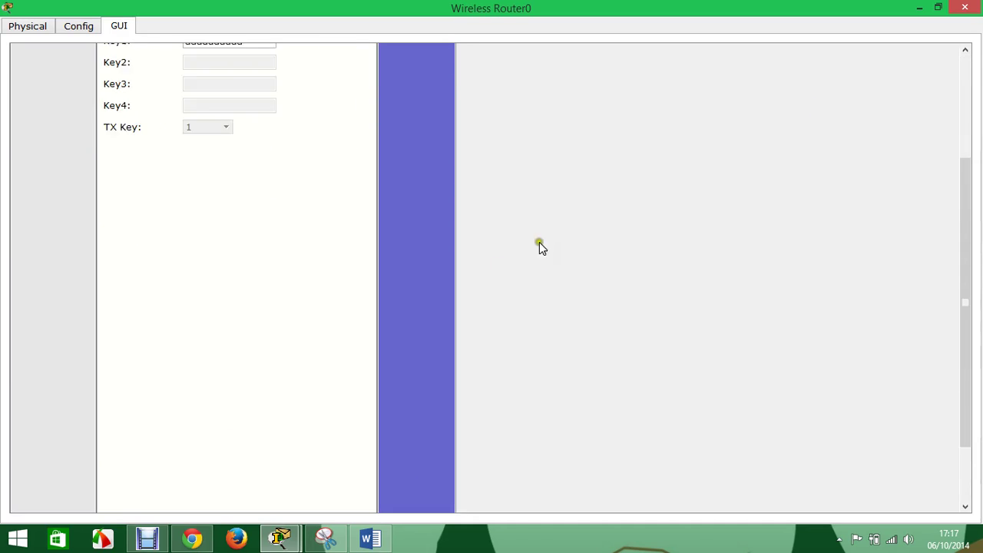
left_click(965, 6)
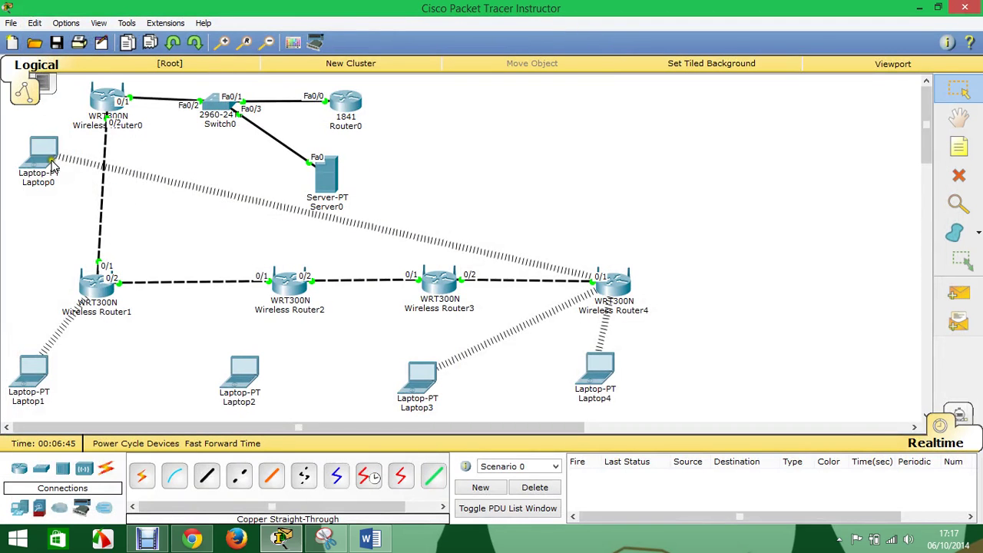
- In Laptop0's PC Wireless, pick the c1 network in a profile and try connecting
left_click(43, 152)
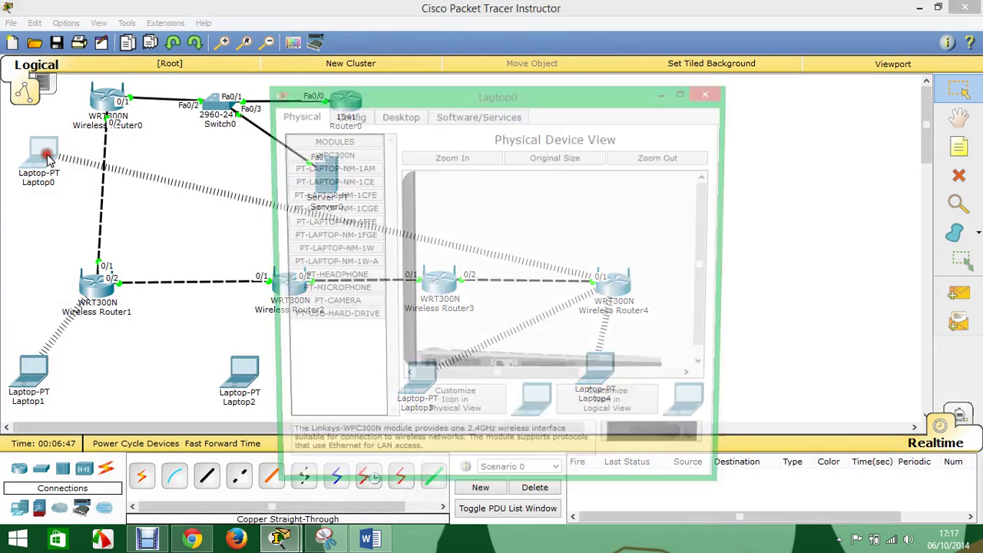
left_click(400, 120)
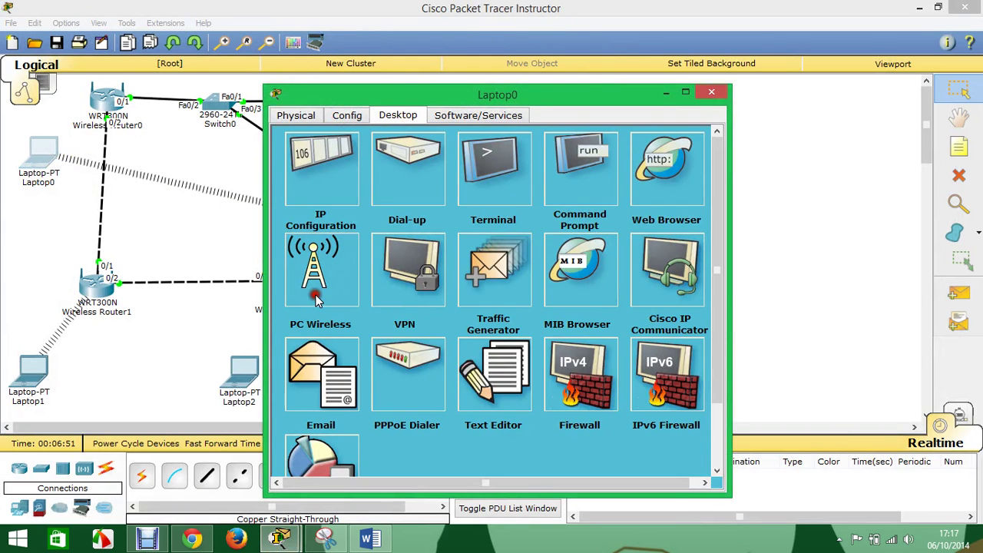
left_click(313, 294)
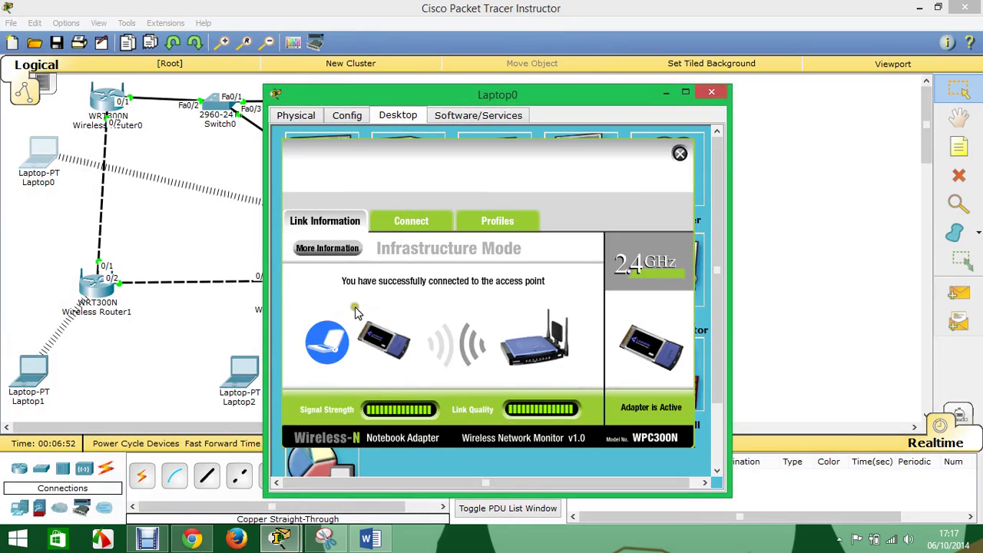
left_click(500, 228)
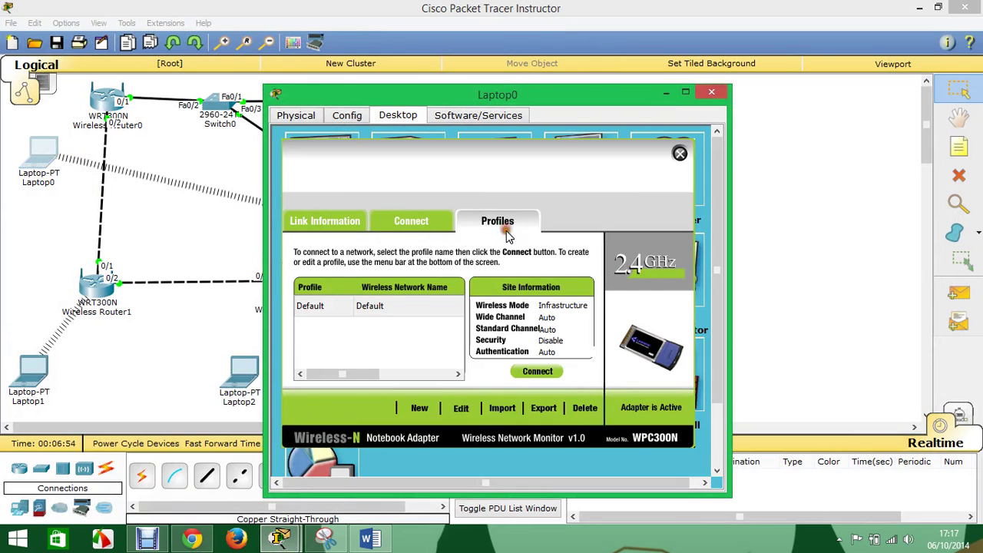
left_click(461, 408)
left_click(335, 343)
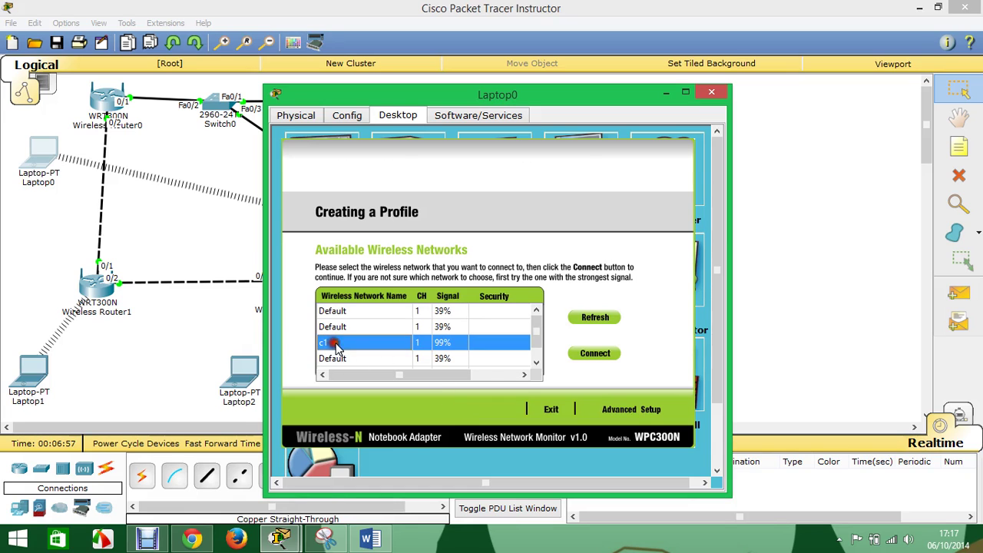
left_click(594, 353)
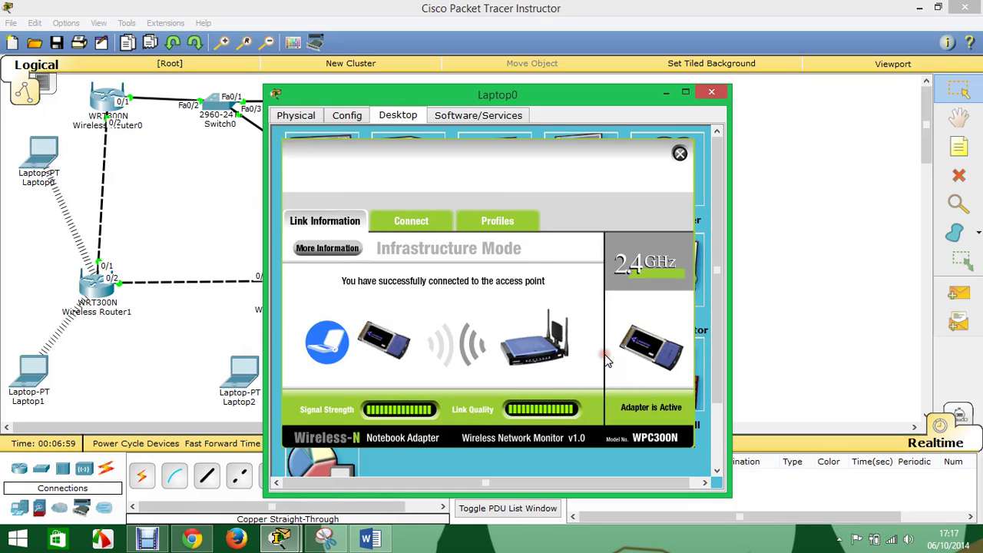
left_click(491, 224)
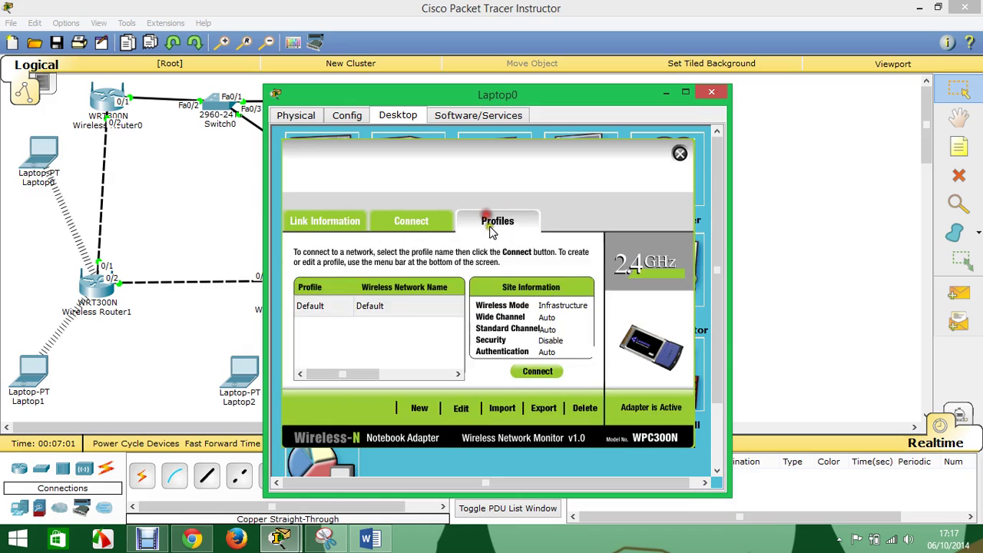
- Edit the profile via Advanced Setup, naming the network c1
left_click(456, 407)
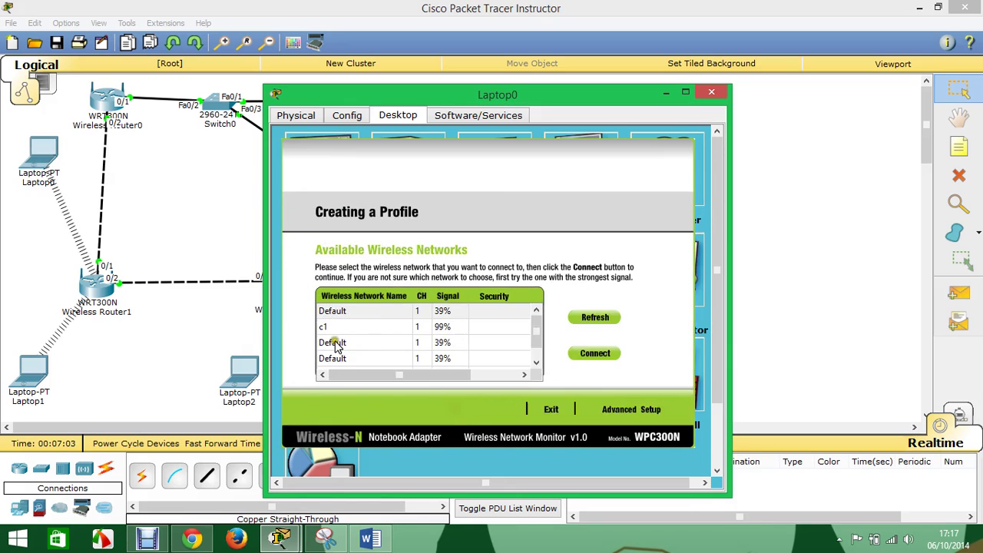
left_click(334, 328)
left_click(641, 412)
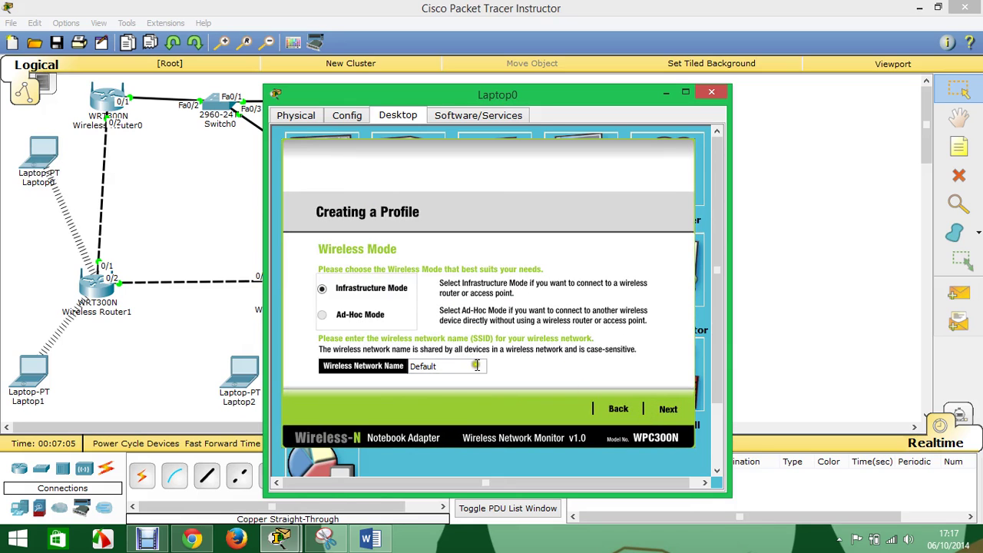
left_click_drag(472, 365, 361, 368)
type("c1")
left_click(667, 411)
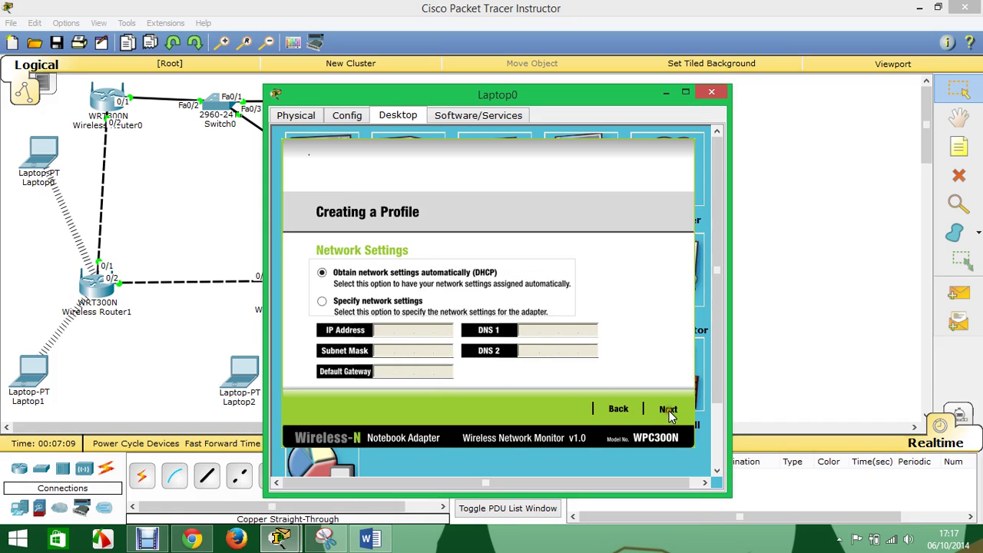
left_click(668, 411)
- Choose WEP security with the 10-character key, save the profile, and connect
left_click(388, 276)
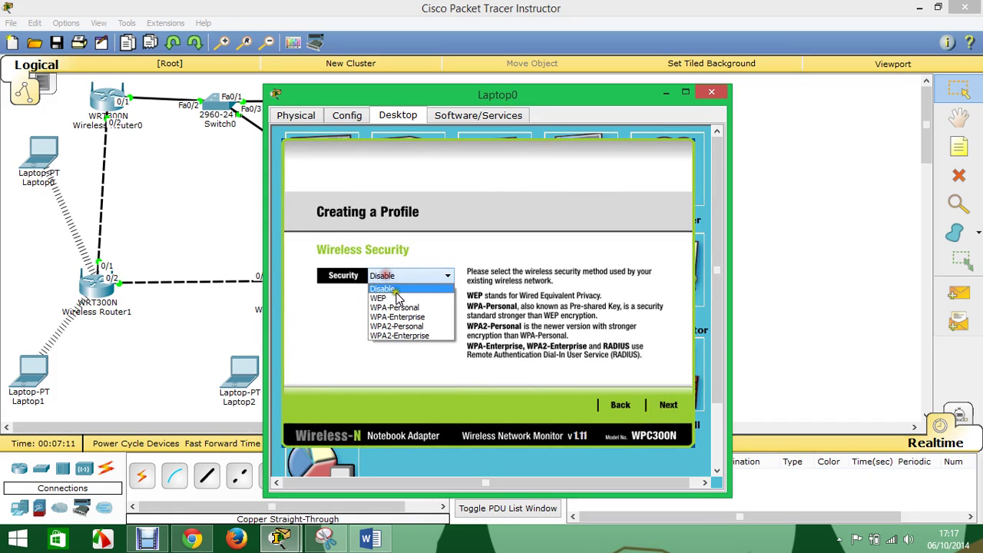
left_click(396, 298)
left_click(666, 406)
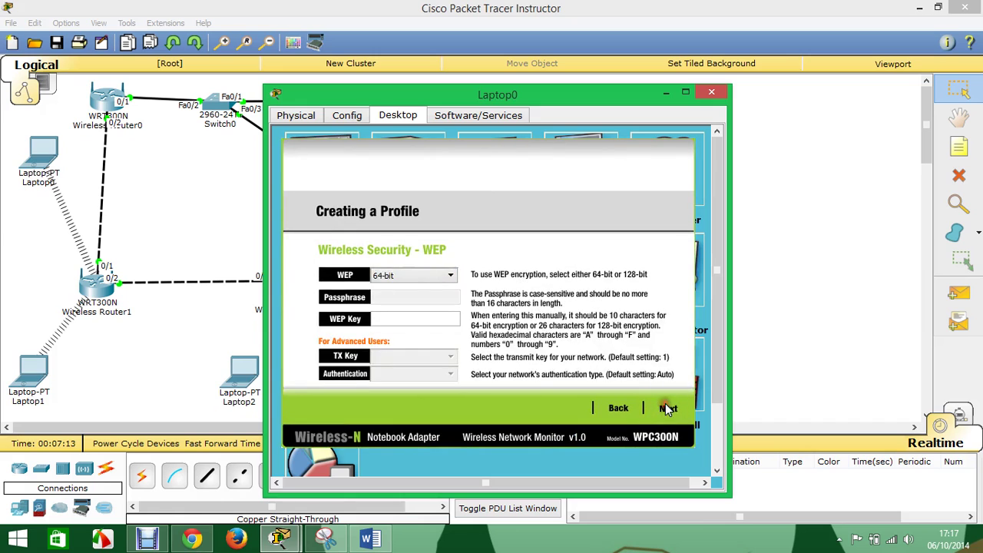
left_click(394, 317)
type("aaaaaaaaaa")
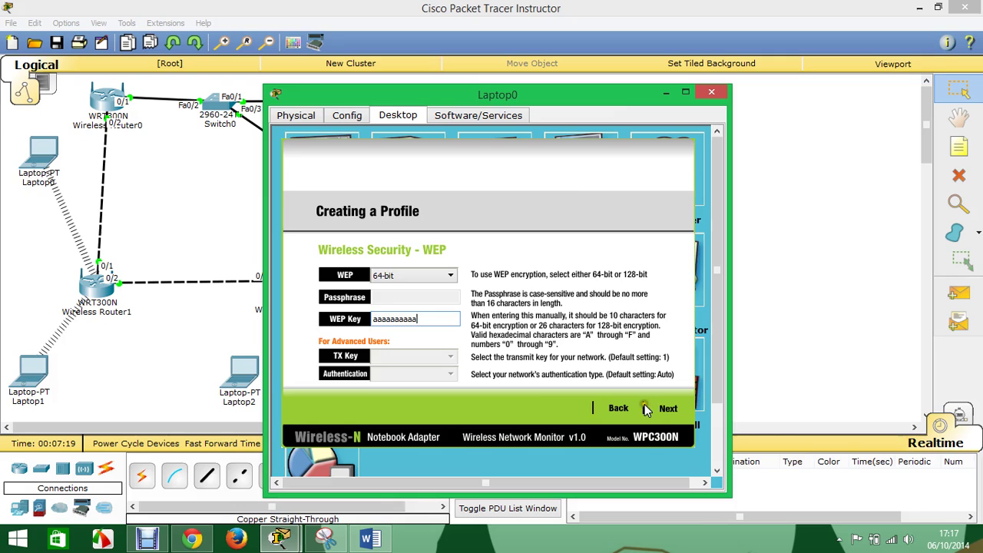
left_click(668, 409)
left_click(668, 410)
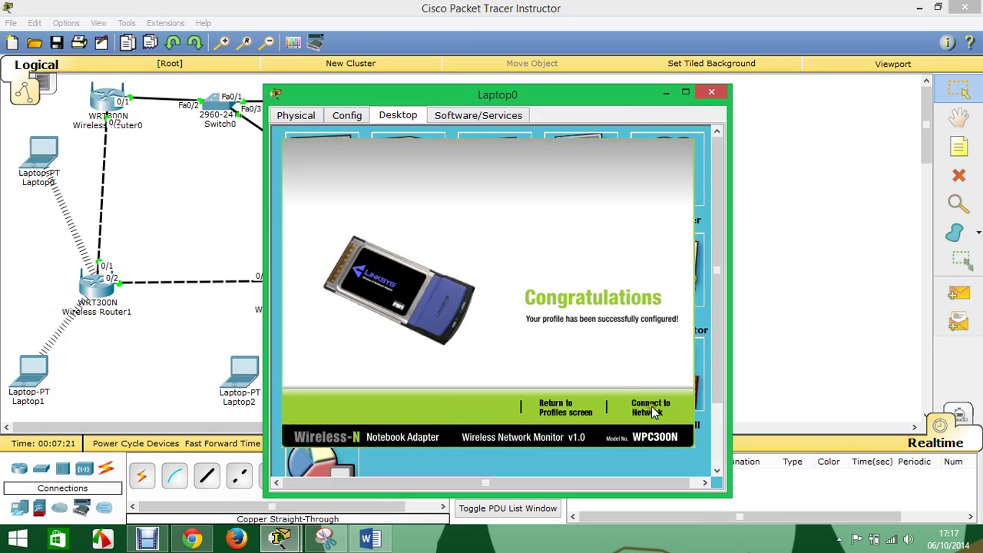
left_click(662, 409)
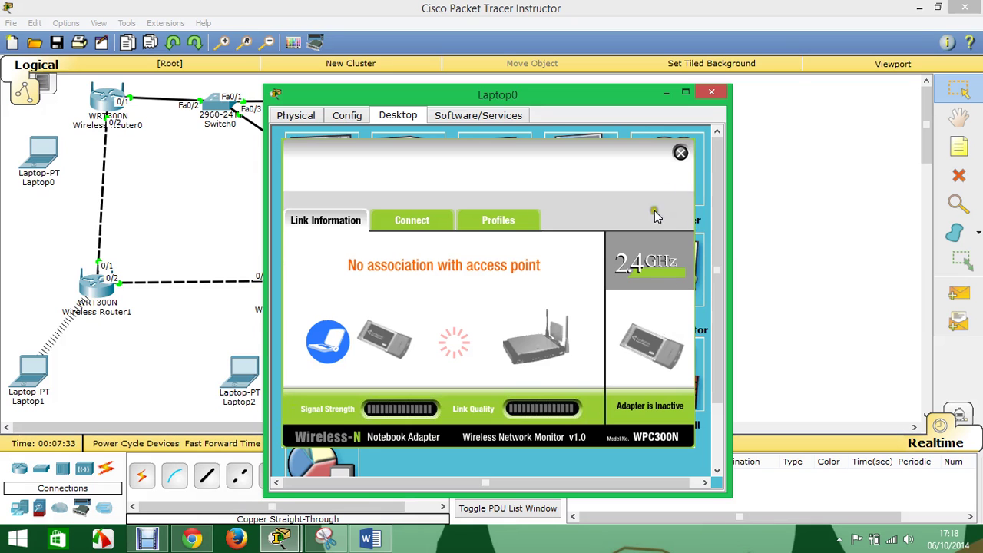
- Inspect Key1 in Wireless Router0's Wireless Security page, then close the router window
left_click(104, 107)
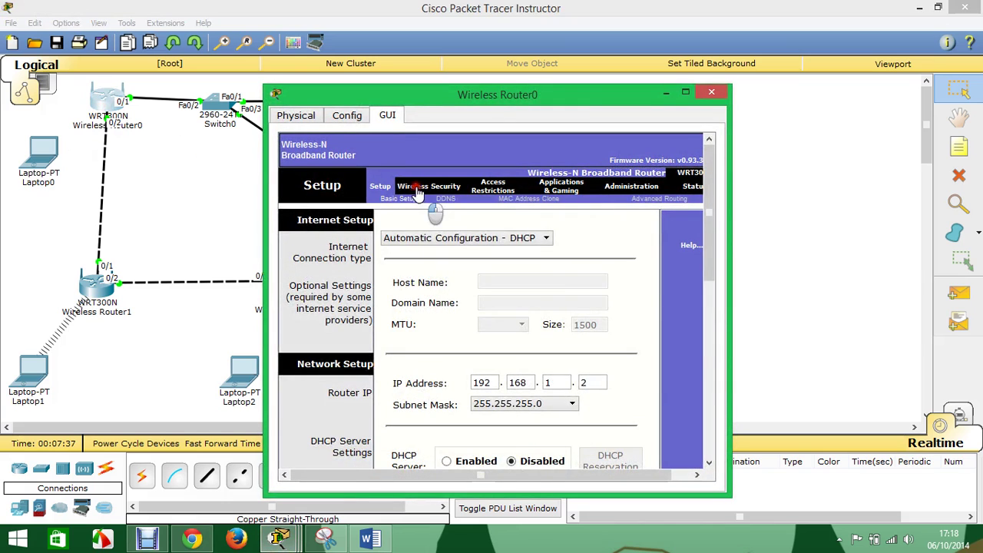
left_click(415, 188)
left_click(444, 198)
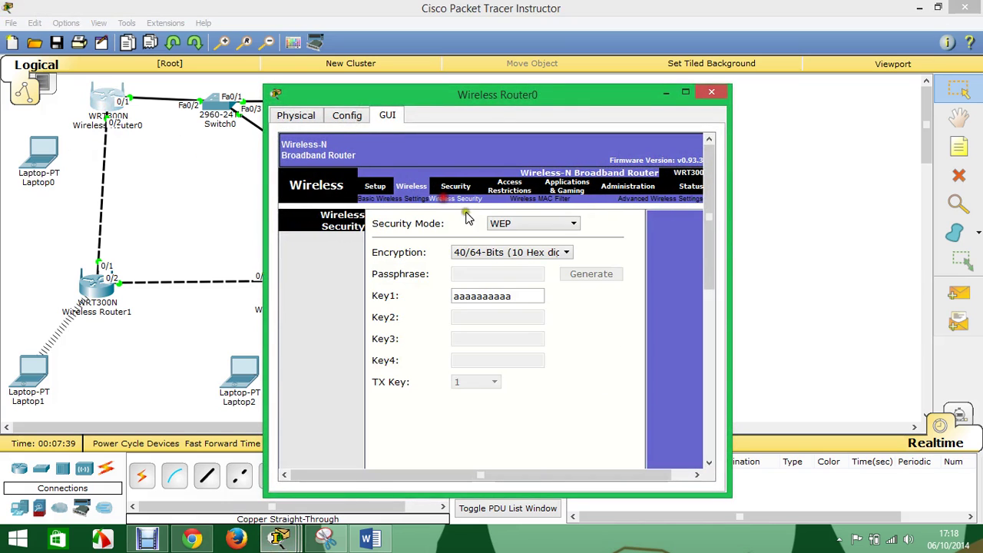
double_click(517, 295)
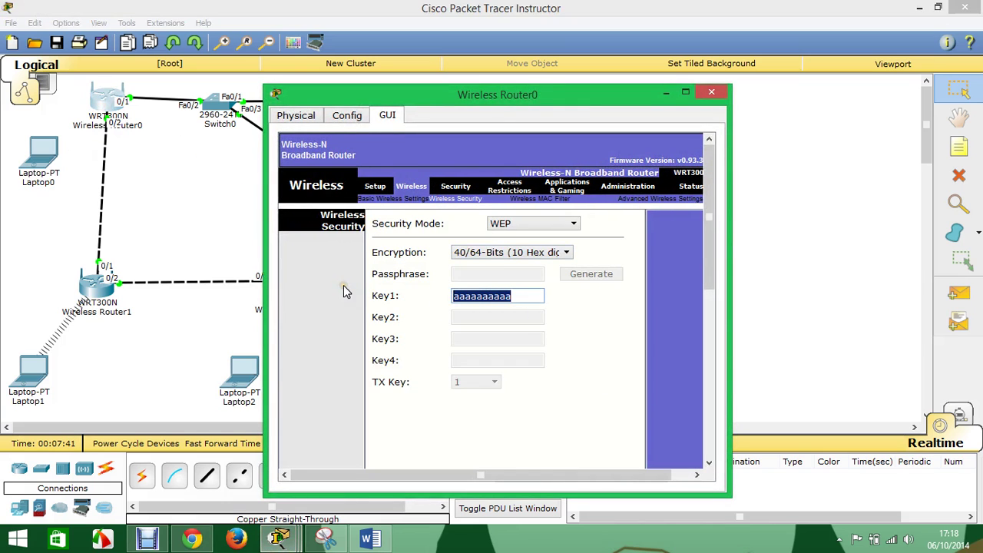
left_click(711, 92)
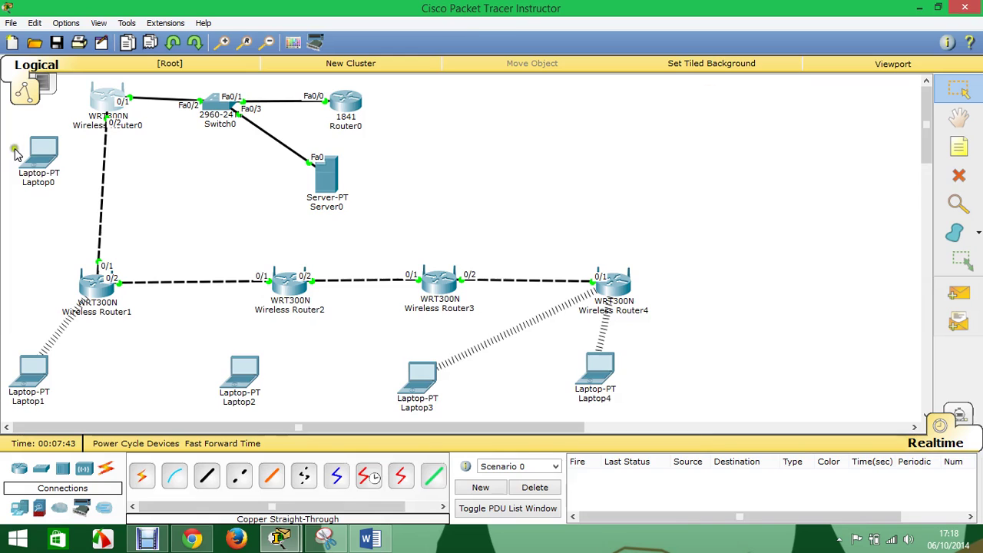
left_click(38, 153)
- Step through Laptop0's c1 profile Advanced Setup, verify the WEP key, save, and connect again
left_click(514, 227)
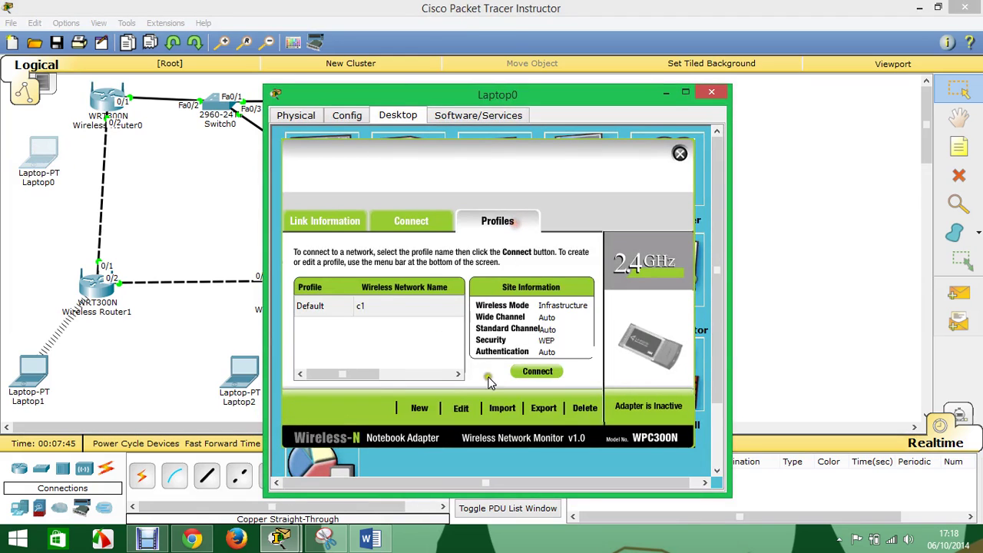
left_click(460, 407)
left_click(618, 409)
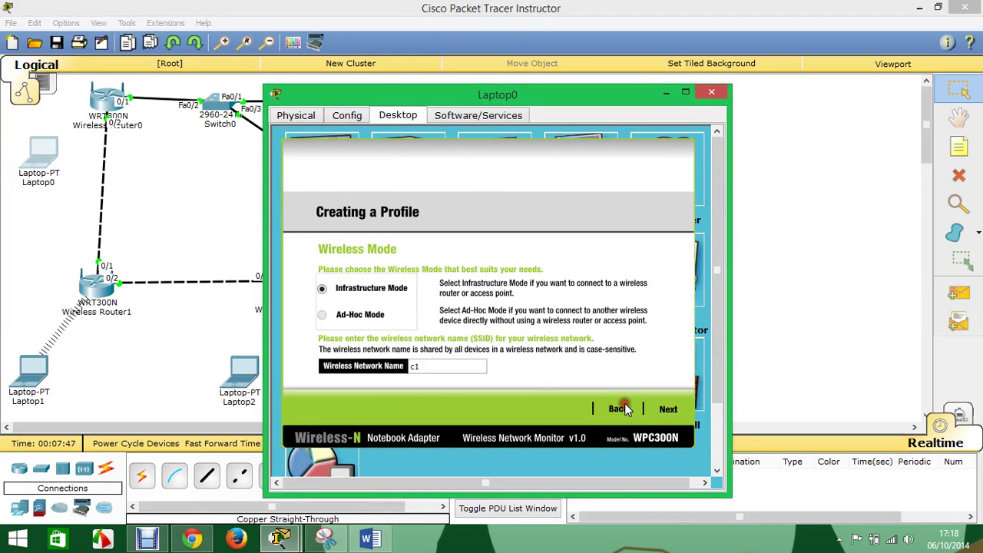
left_click(668, 409)
left_click(672, 411)
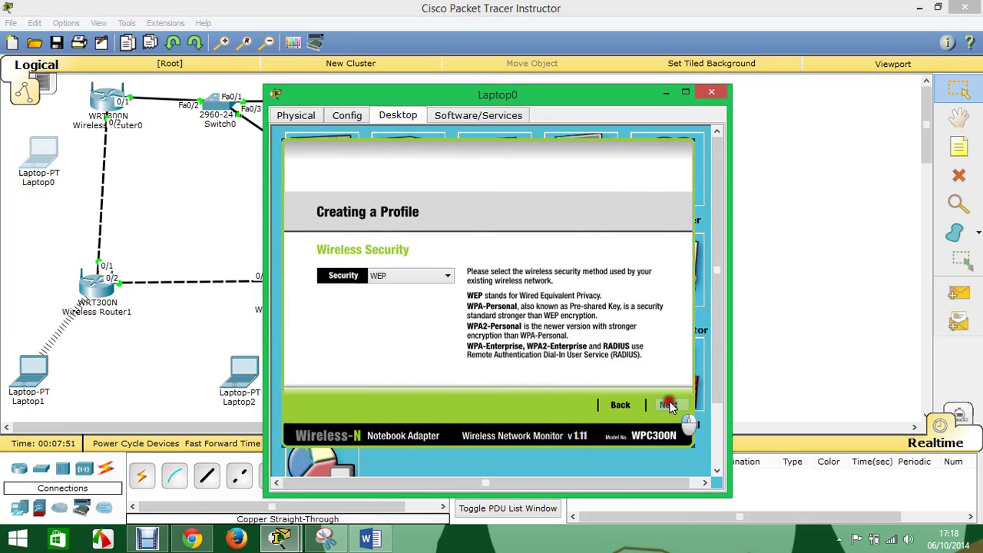
left_click(667, 404)
left_click_drag(445, 327, 297, 314)
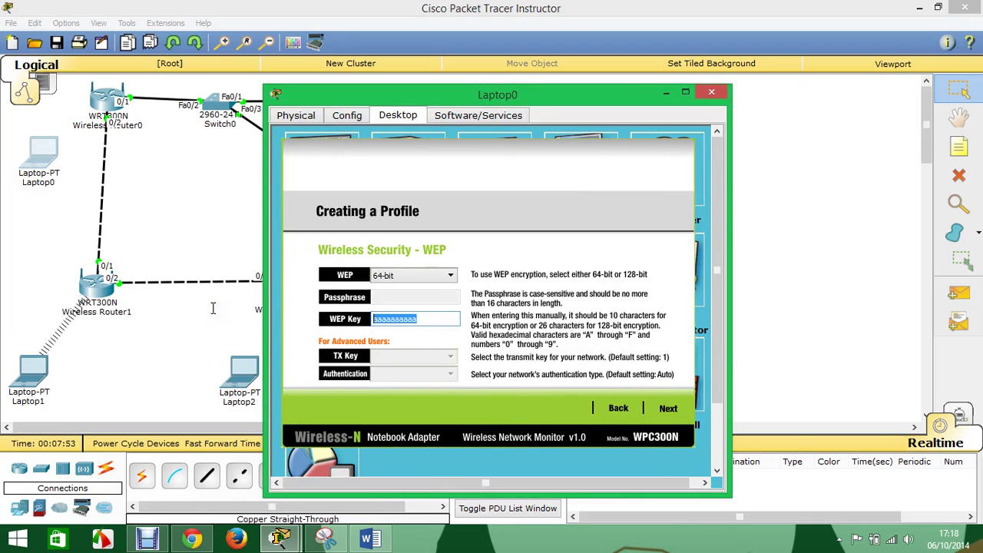
left_click(668, 409)
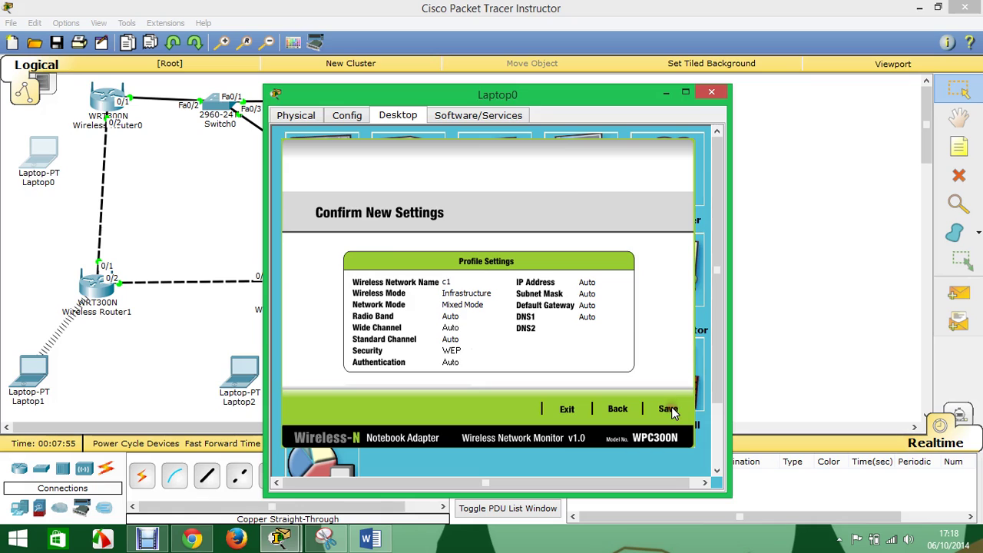
left_click(668, 409)
left_click(656, 412)
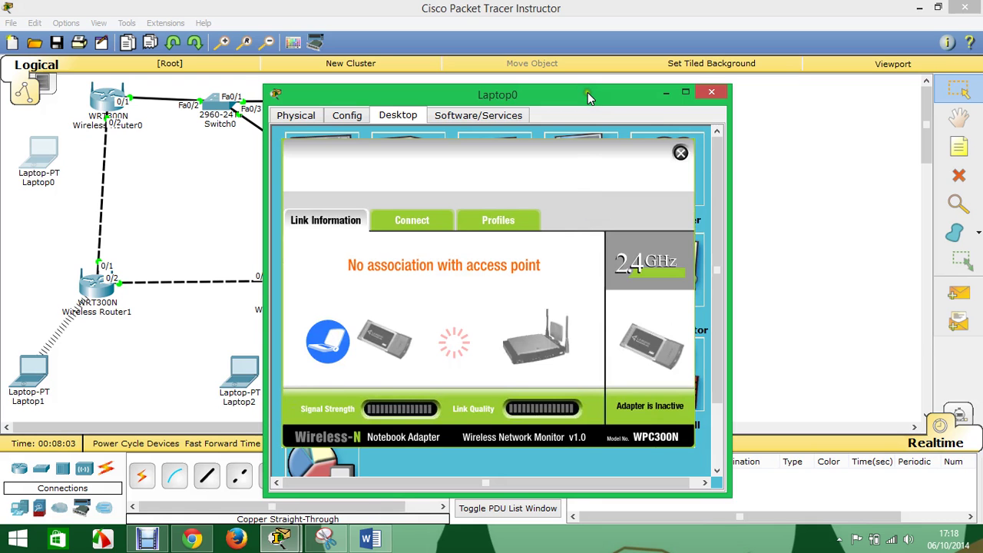
- Check the available networks list and link information in Laptop0's wireless monitor
left_click_drag(587, 97, 658, 115)
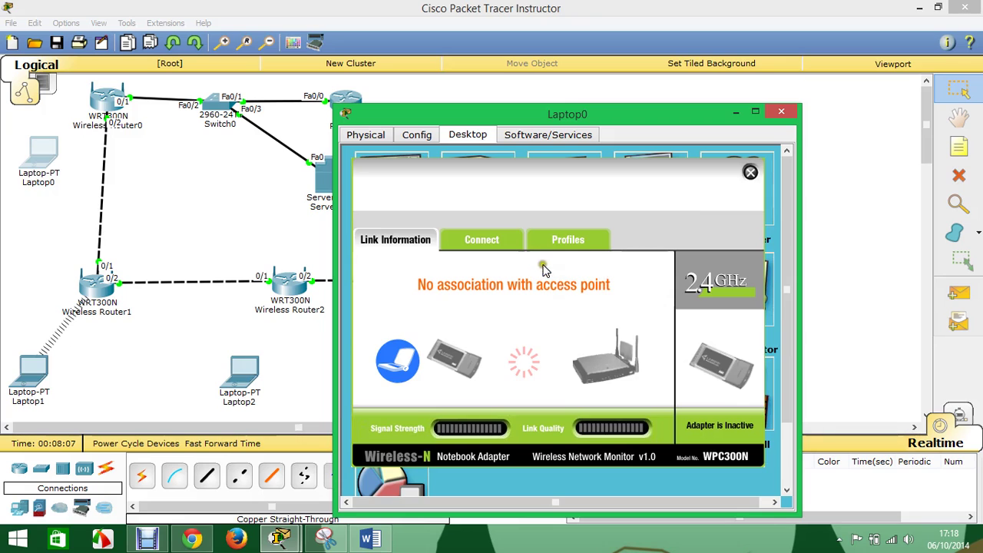
left_click(485, 239)
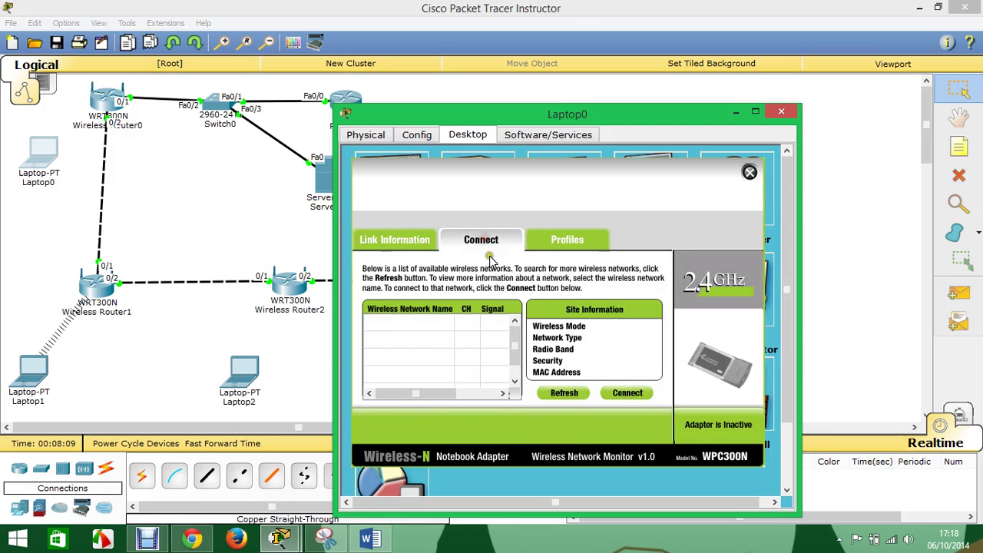
left_click(391, 242)
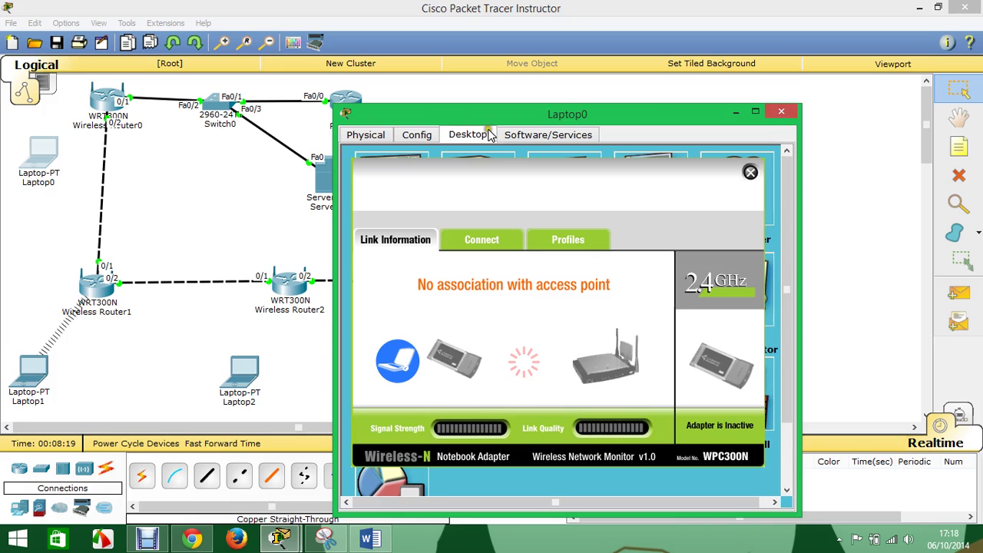
- Re-request Laptop0's address by switching Static then DHCP, getting fallback 169.254.144.14
left_click(752, 174)
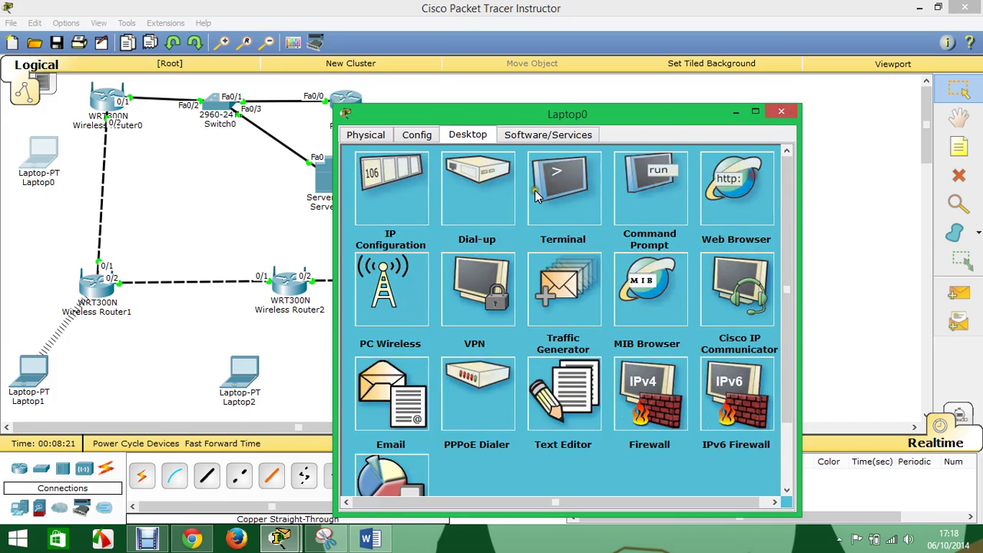
left_click(376, 190)
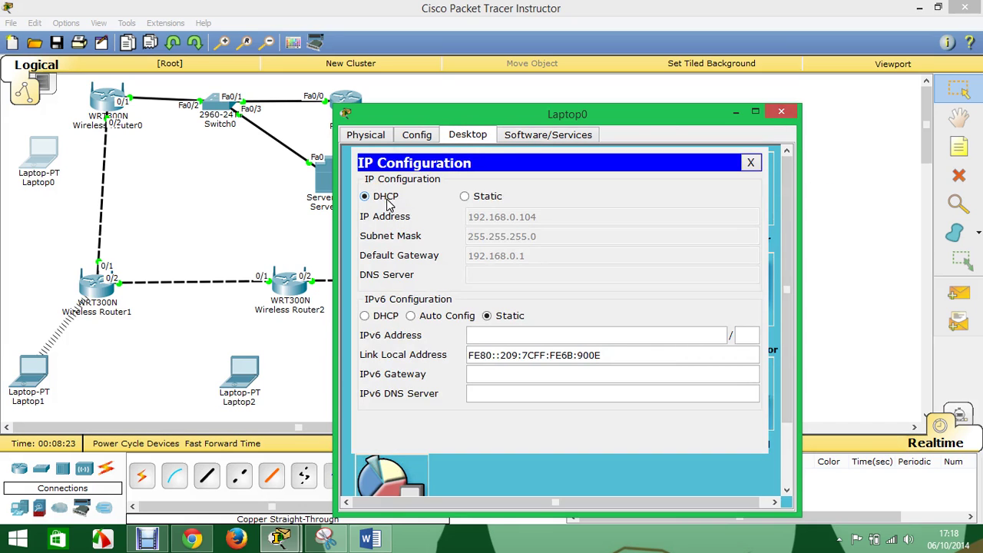
left_click(479, 198)
left_click(391, 198)
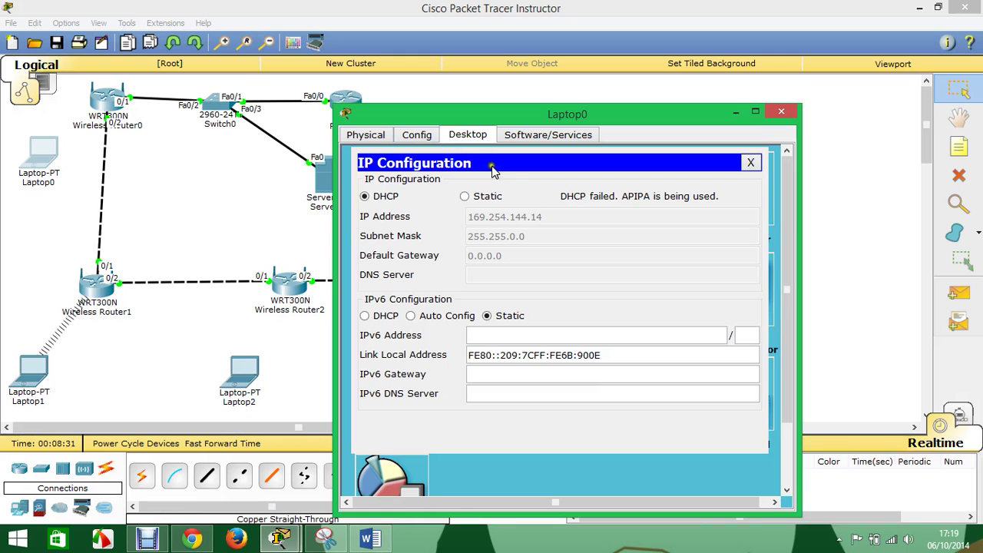
left_click(780, 113)
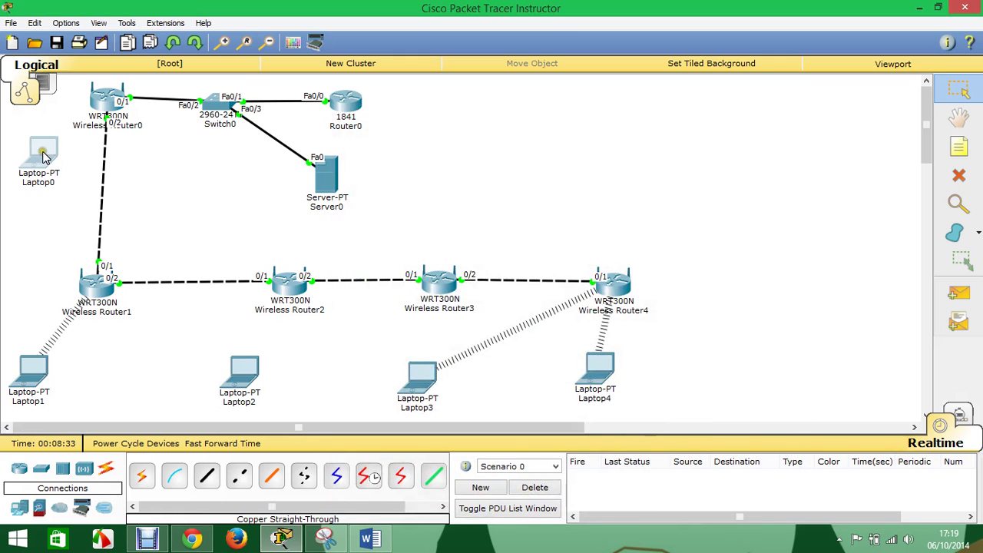
left_click_drag(44, 158, 40, 171)
- Confirm Wireless Router0's setup page still shows DHCP disabled, then close it
left_click(108, 100)
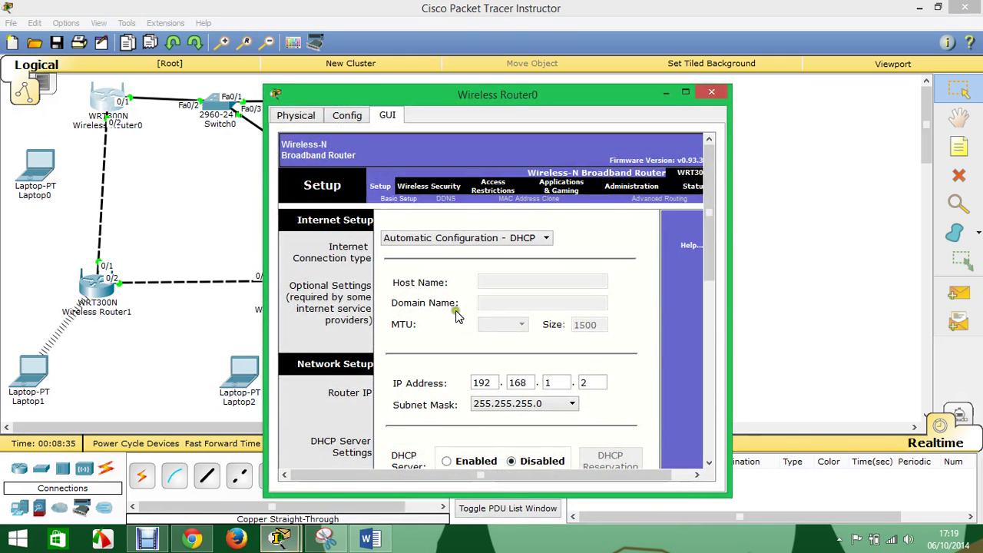
scroll(562, 396, "down", 3)
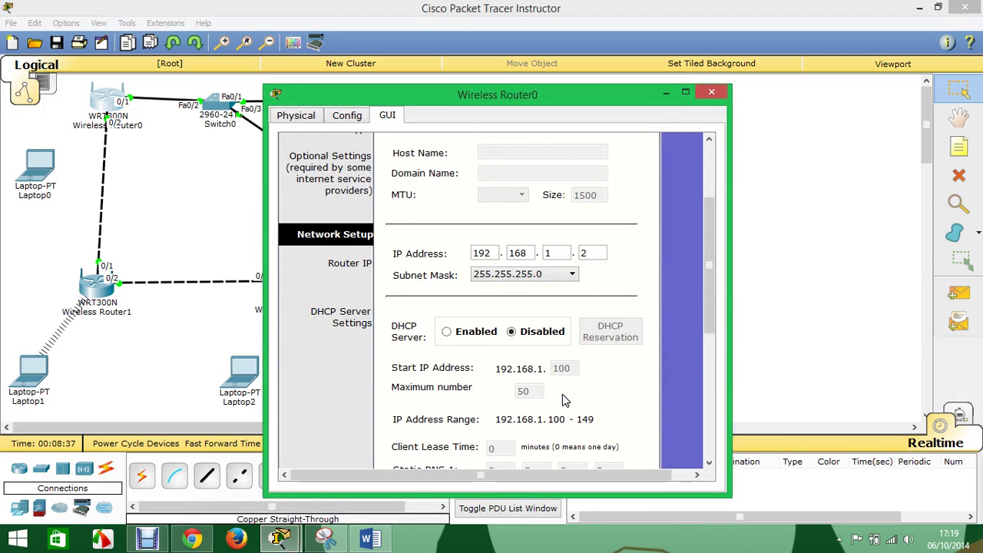
scroll(562, 399, "down", 2)
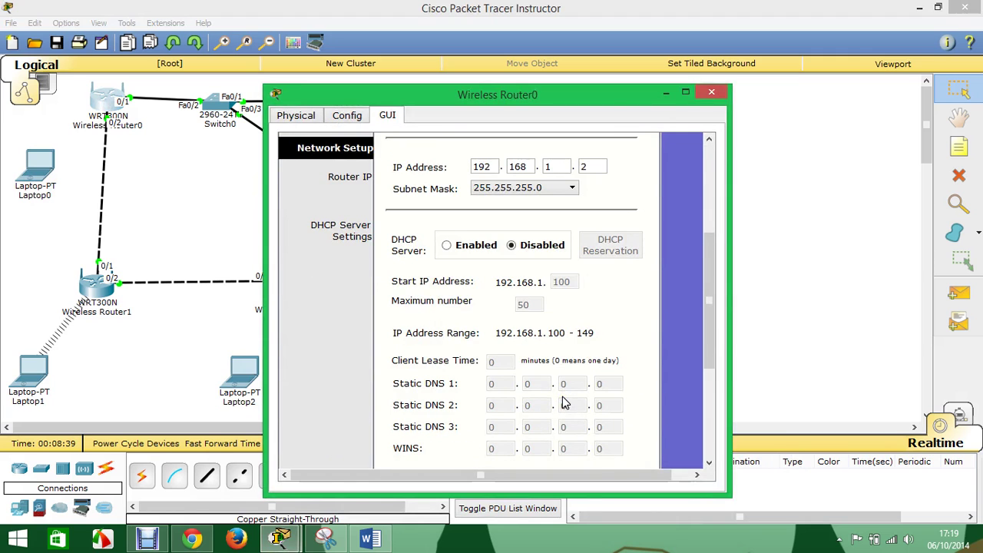
scroll(564, 402, "up", 3)
scroll(564, 403, "up", 1)
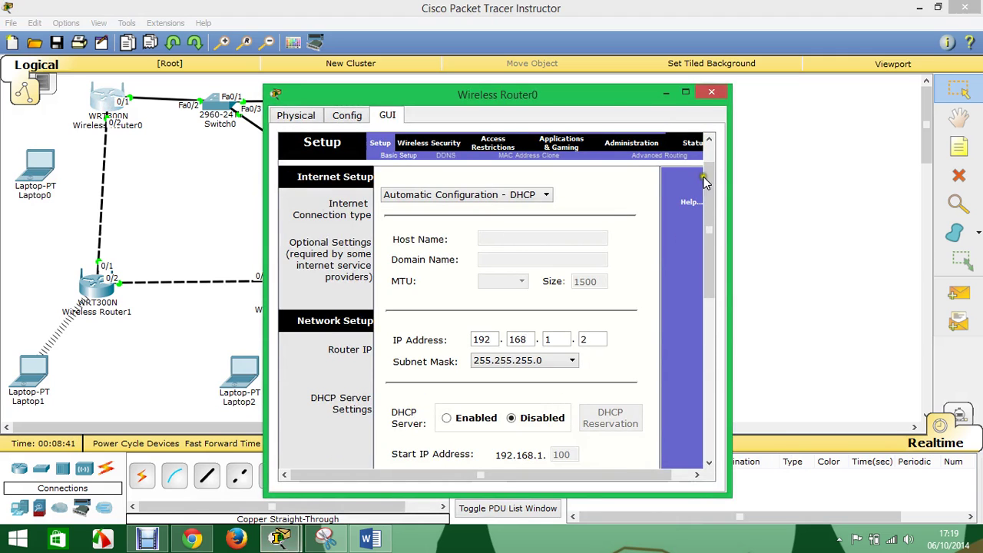
left_click(711, 91)
left_click(958, 292)
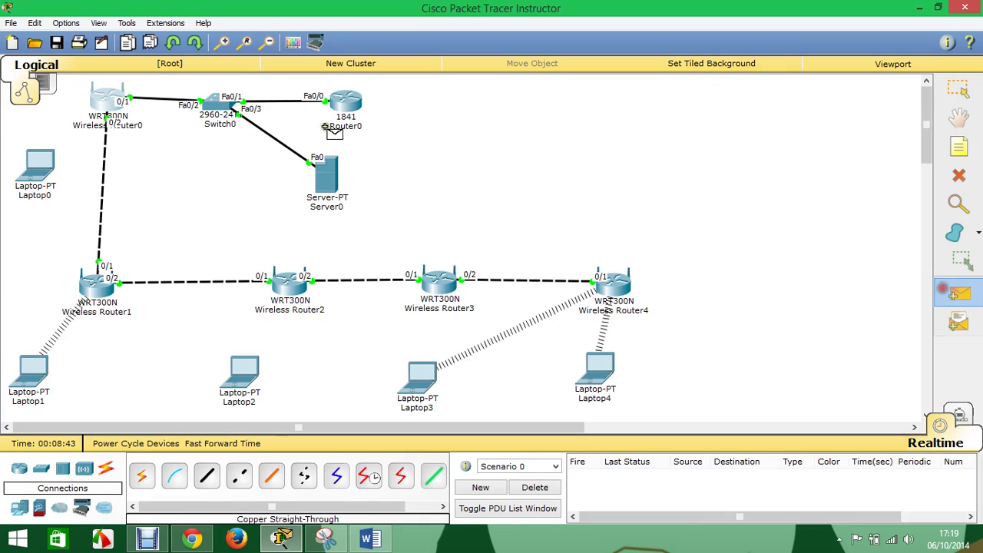
- Send a simple PDU from Switch0 to Router0 and fire it again
left_click(223, 106)
left_click(345, 105)
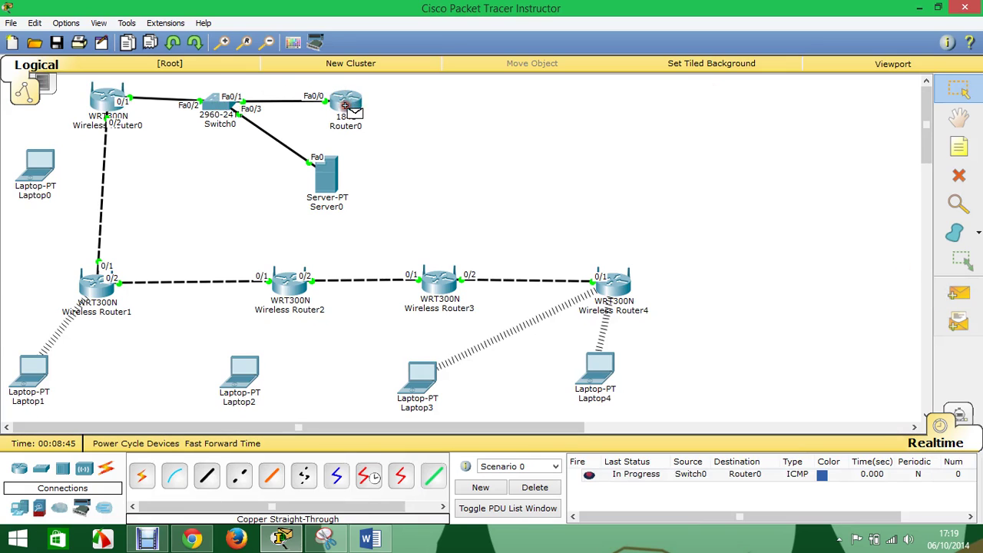
left_click(589, 475)
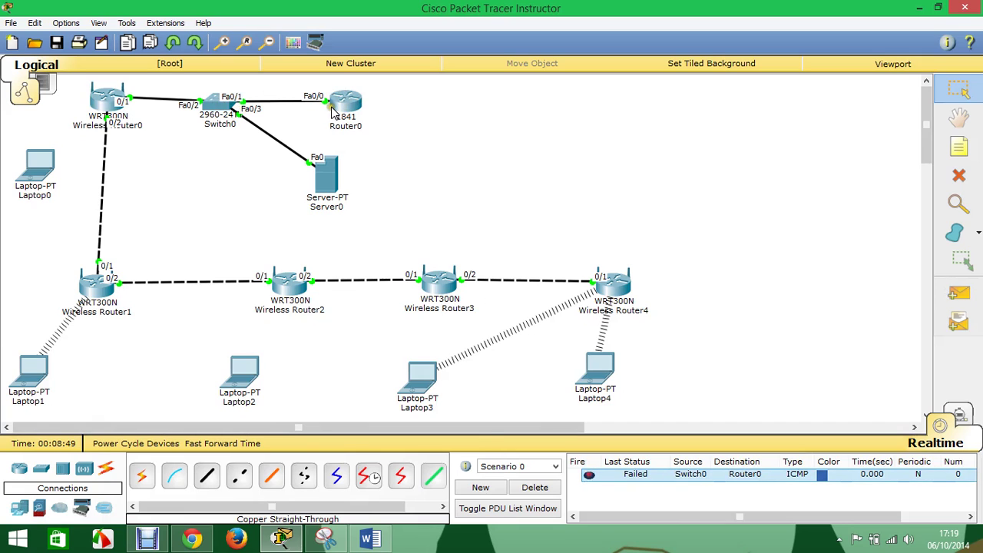
- Cable Wireless Router0's Ethernet 1 to Switch0, toggle simulation mode, and clear the test packets
left_click(117, 108)
left_click(153, 131)
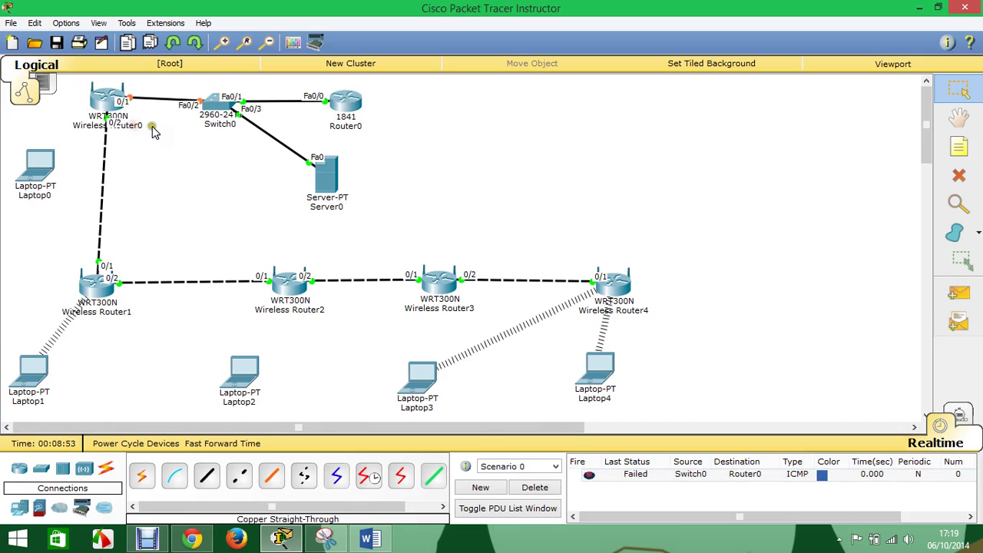
left_click(958, 415)
left_click(958, 415)
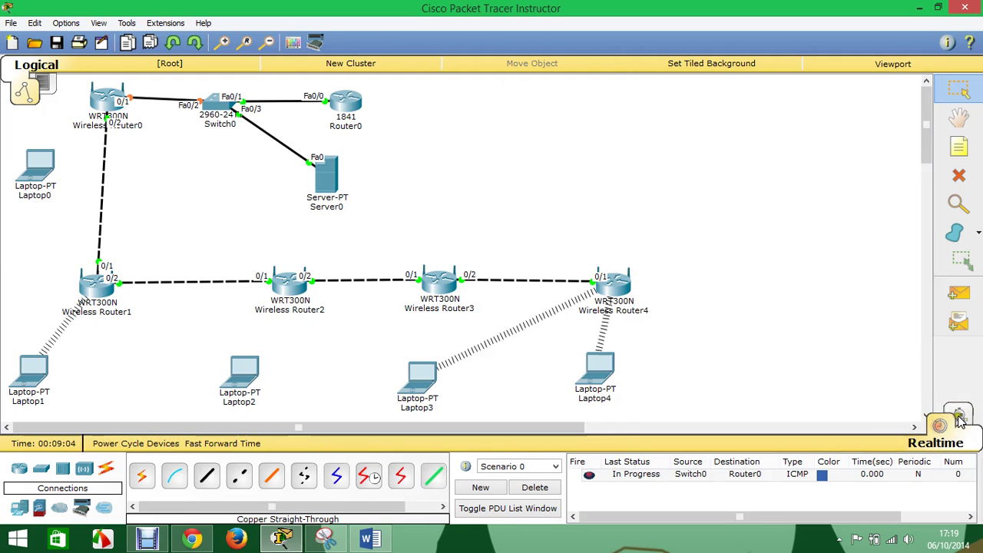
left_click(953, 419)
left_click(952, 422)
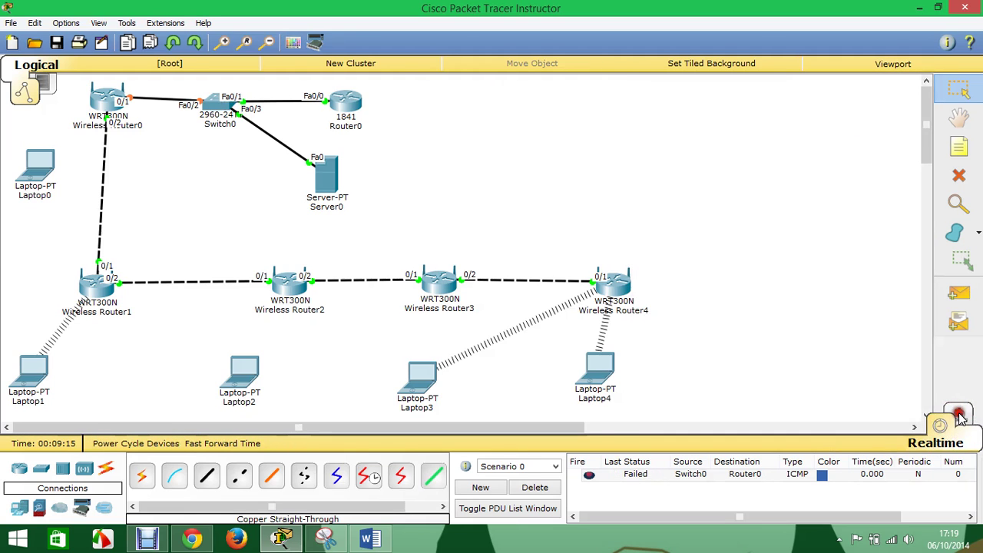
left_click(952, 422)
left_click(952, 422)
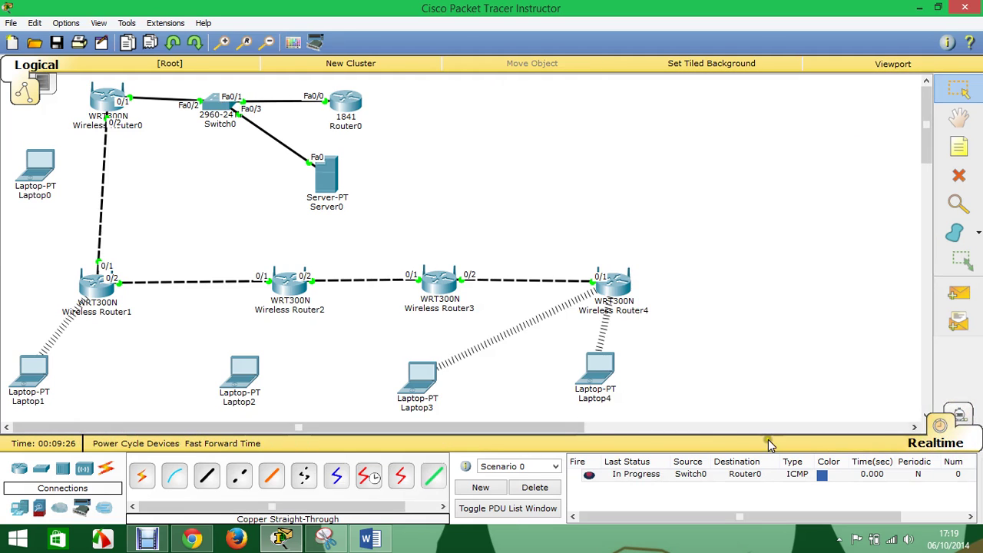
left_click(530, 490)
left_click(958, 419)
left_click(958, 419)
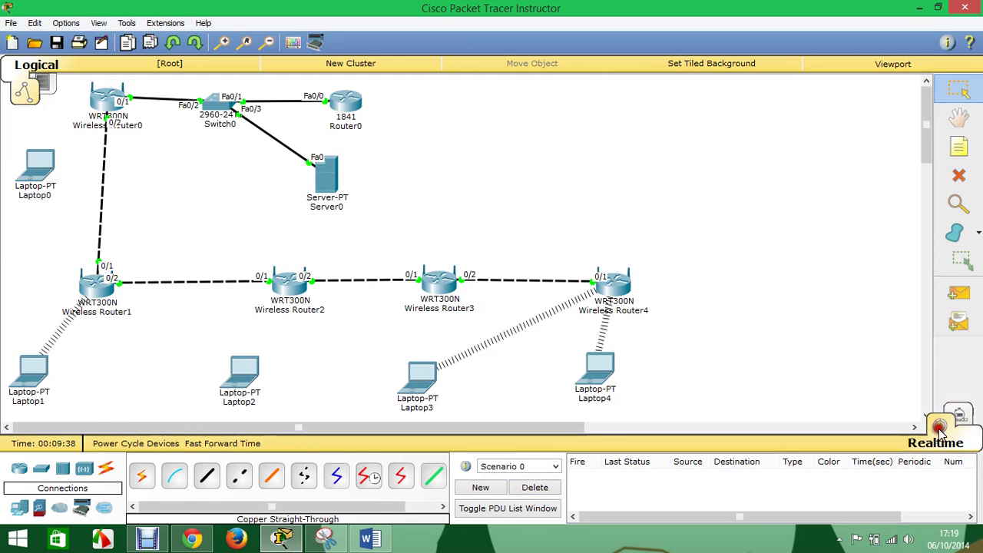
- Send a simple PDU from Wireless Router0 to Router0, showing Successful
left_click(958, 293)
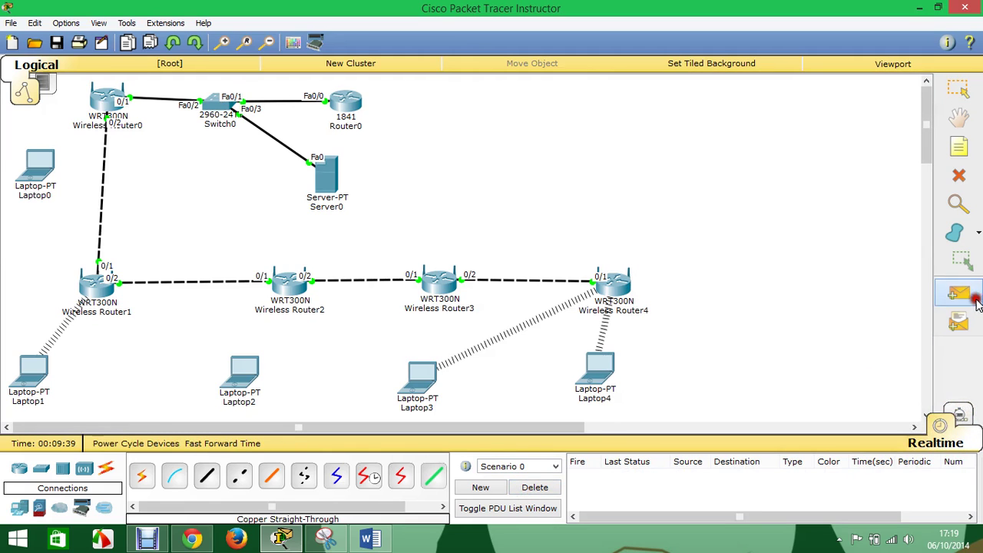
left_click(111, 101)
left_click(352, 102)
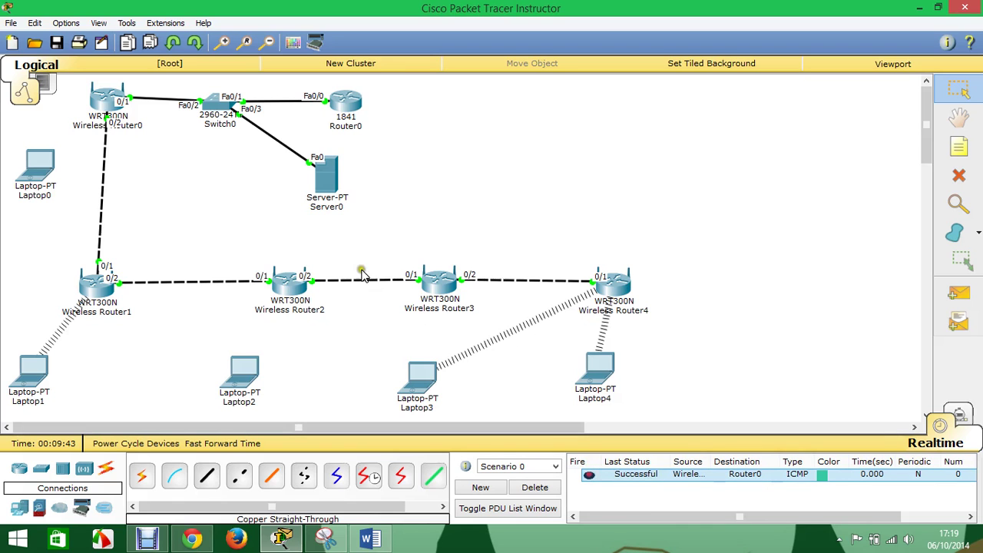
- In Laptop0's PC Wireless, edit the Default profile, choosing network c1 and Advanced Setup
left_click(49, 161)
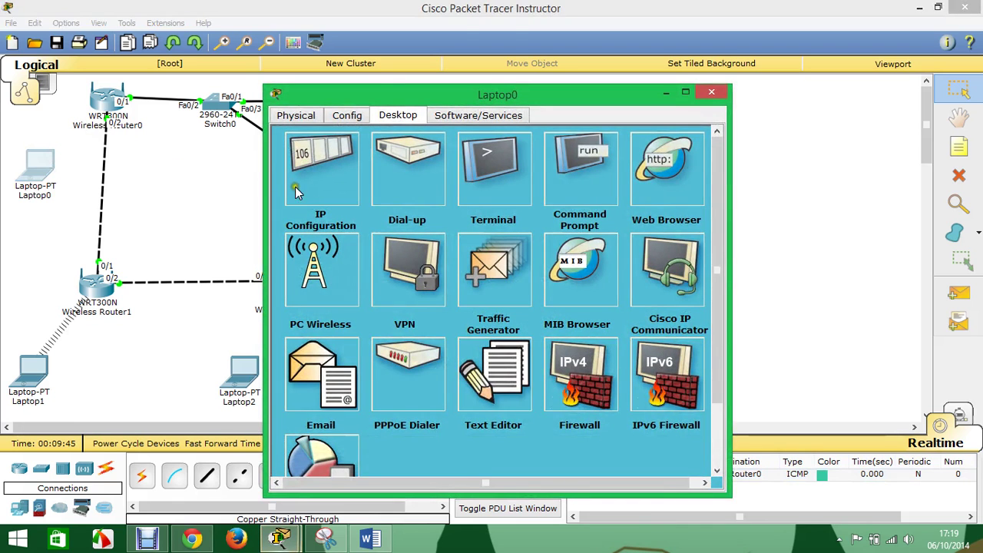
left_click(320, 284)
left_click(493, 221)
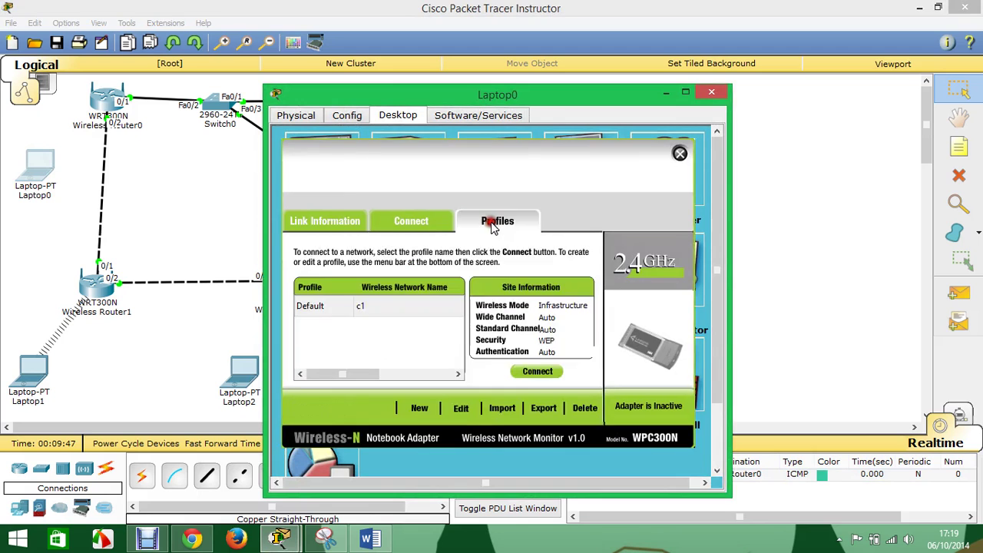
left_click(385, 310)
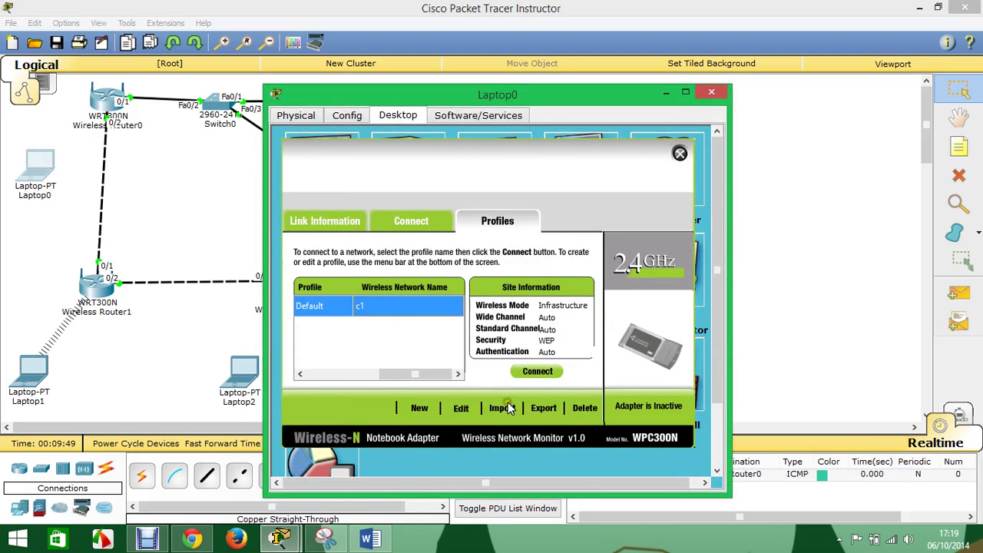
left_click(461, 411)
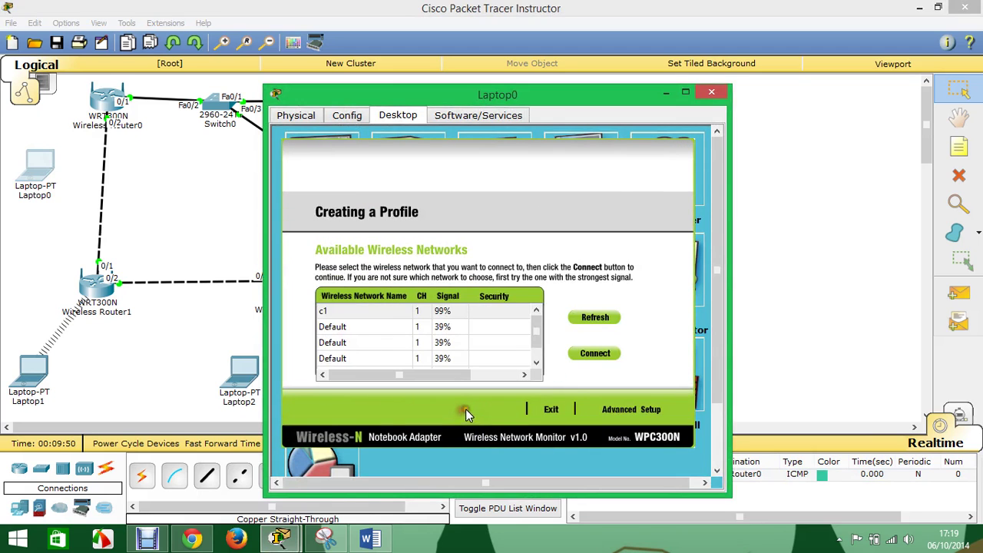
left_click(396, 311)
left_click(636, 409)
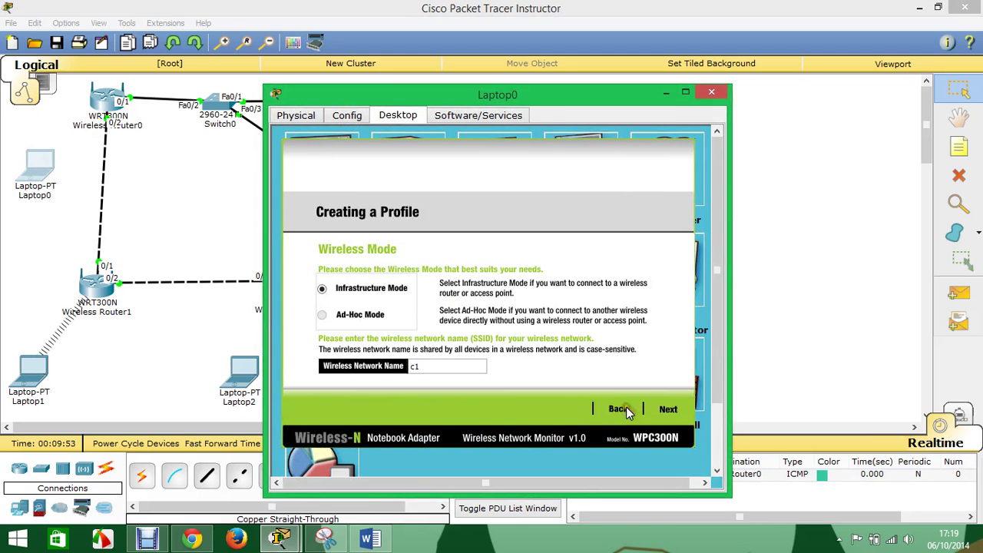
- Advance through the profile pages, save it, connect to the network, and close Laptop0
left_click(666, 410)
left_click(668, 409)
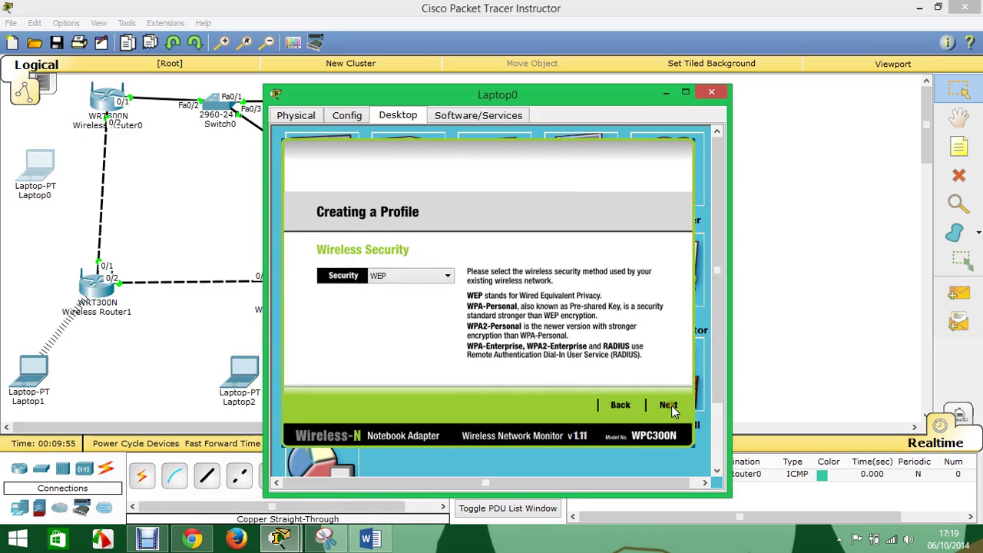
left_click(671, 408)
left_click(670, 408)
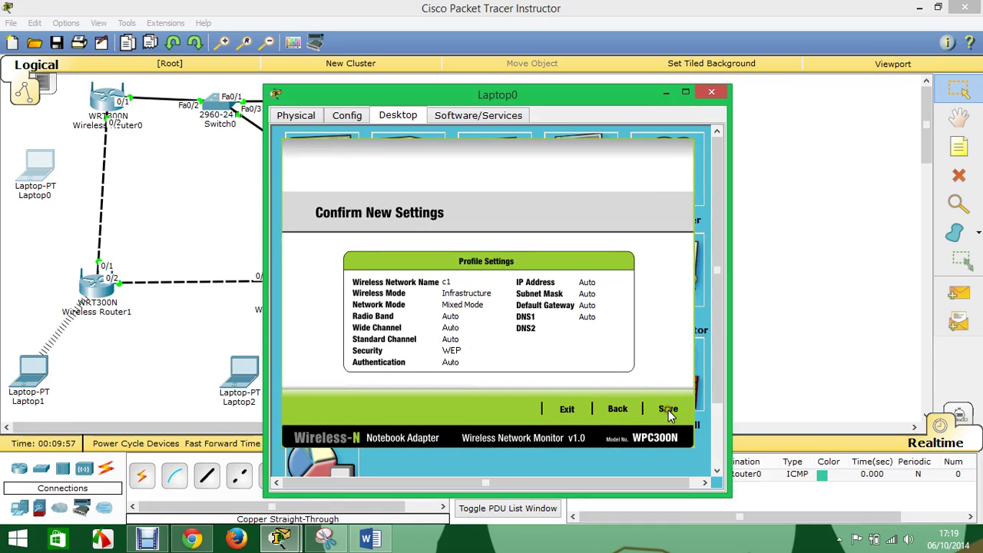
left_click(668, 410)
left_click(665, 410)
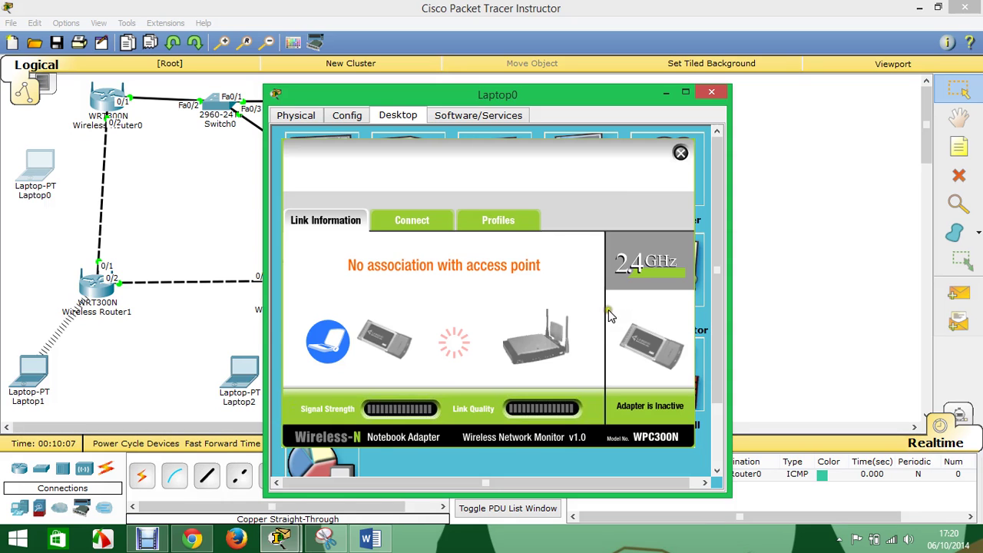
left_click(712, 93)
- Review Wireless Router0's setup page to confirm IP 192.168.1.2 with DHCP disabled, then close it
left_click(101, 100)
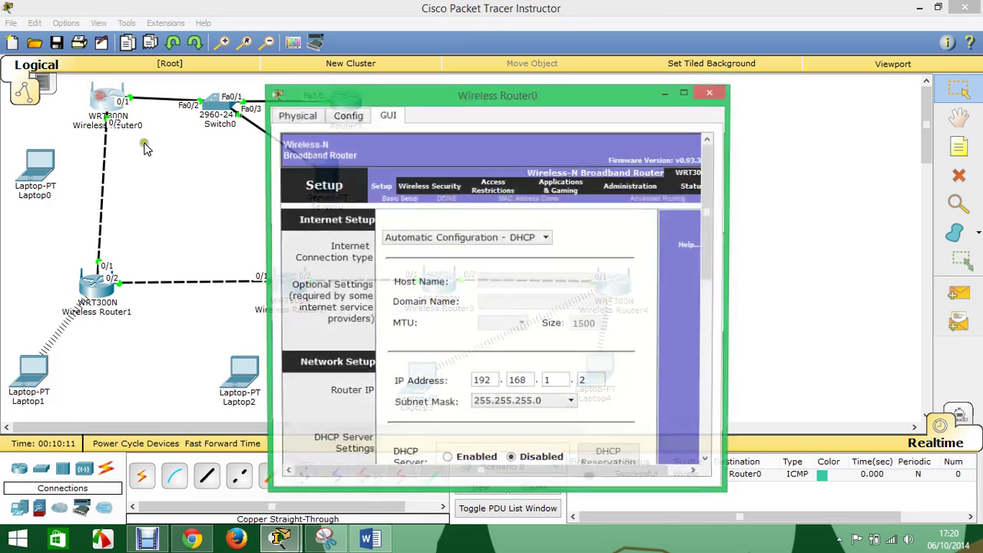
scroll(464, 426, "down", 3)
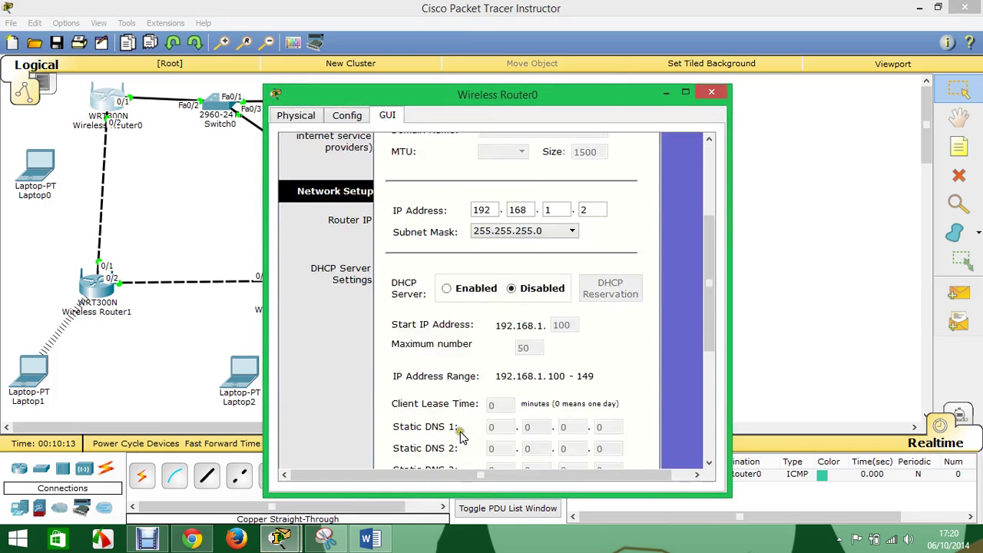
scroll(461, 438, "down", 3)
scroll(460, 438, "up", 5)
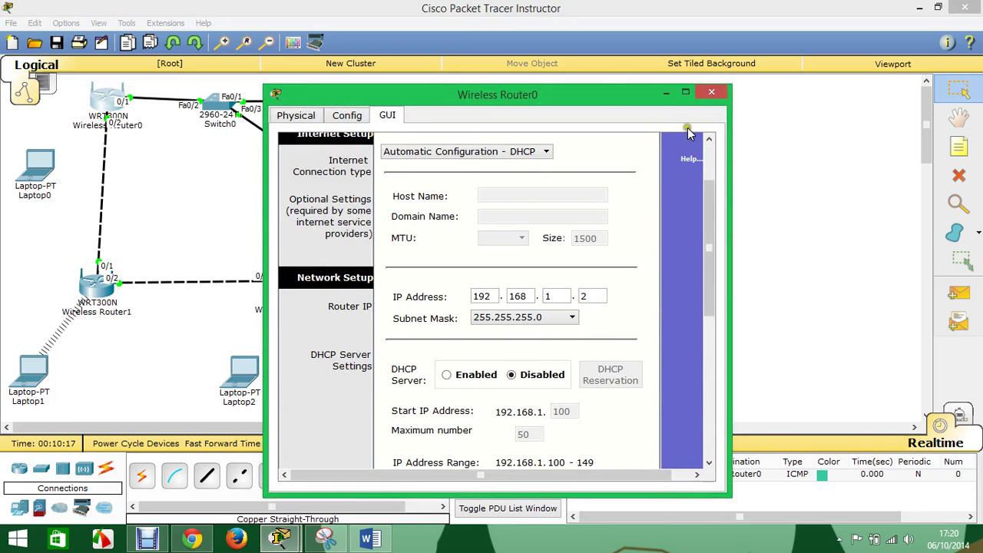
left_click(711, 92)
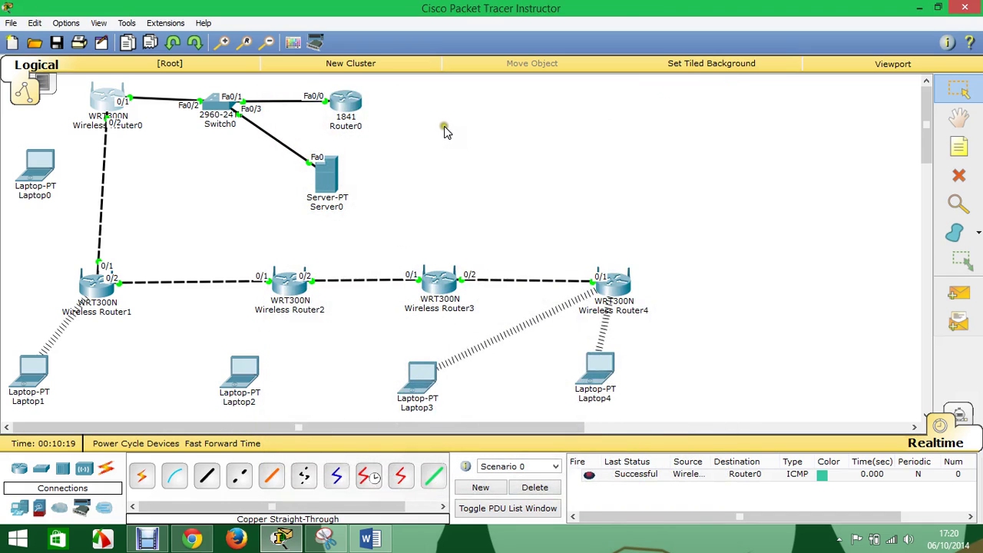
- Set Wireless Router1's IP to 192.168.1.3, disable DHCP, and save the setup
left_click(86, 288)
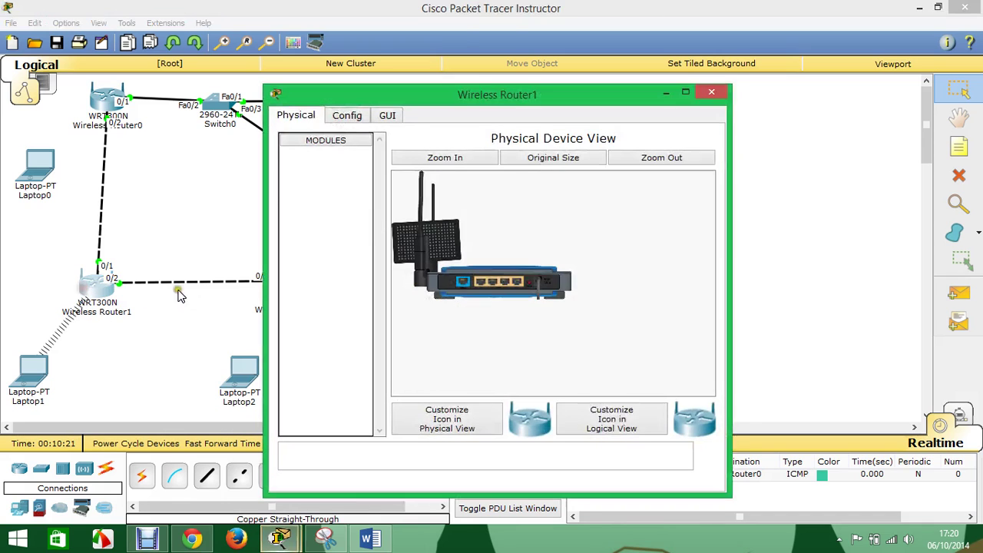
left_click(347, 115)
left_click(387, 115)
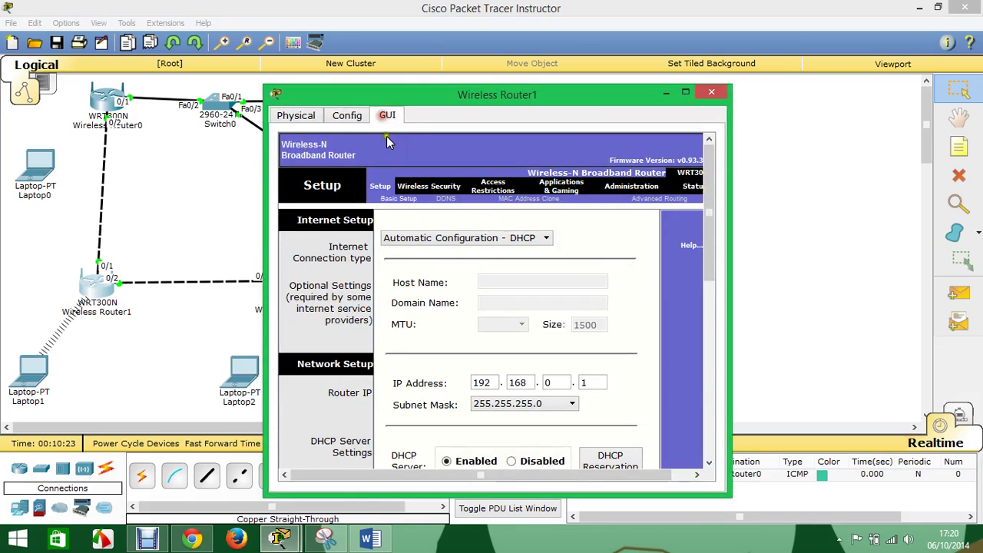
left_click_drag(558, 382, 528, 383)
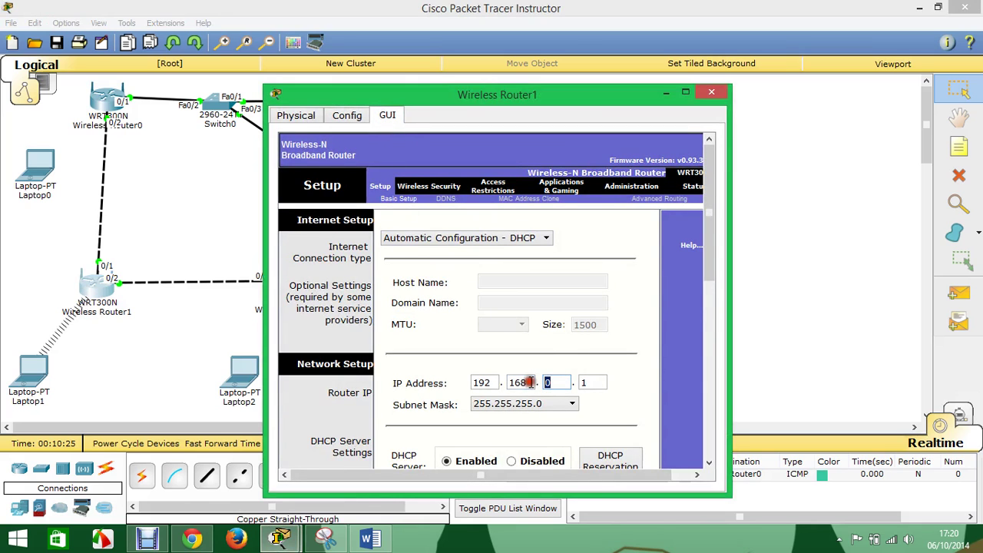
left_click_drag(601, 377, 565, 376)
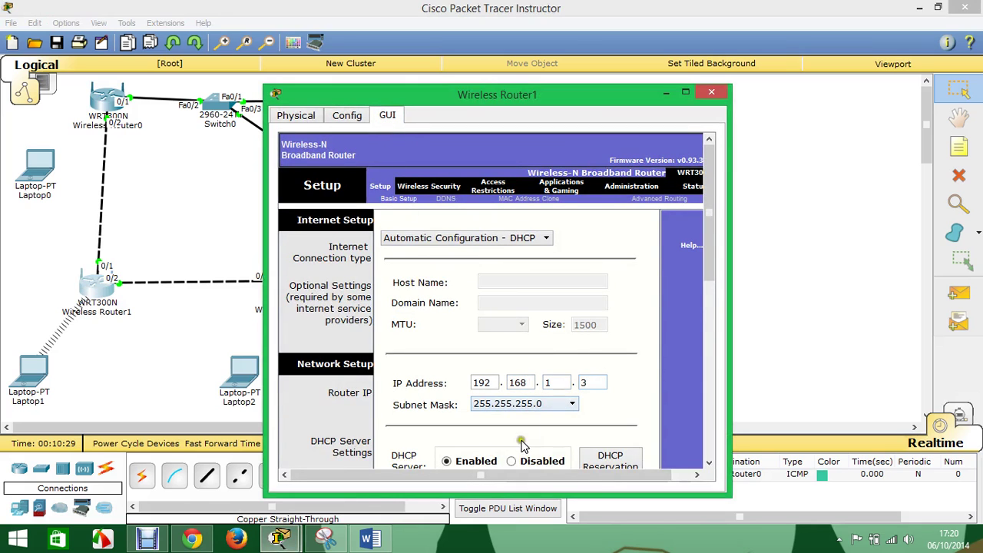
left_click(510, 461)
scroll(530, 453, "down", 10)
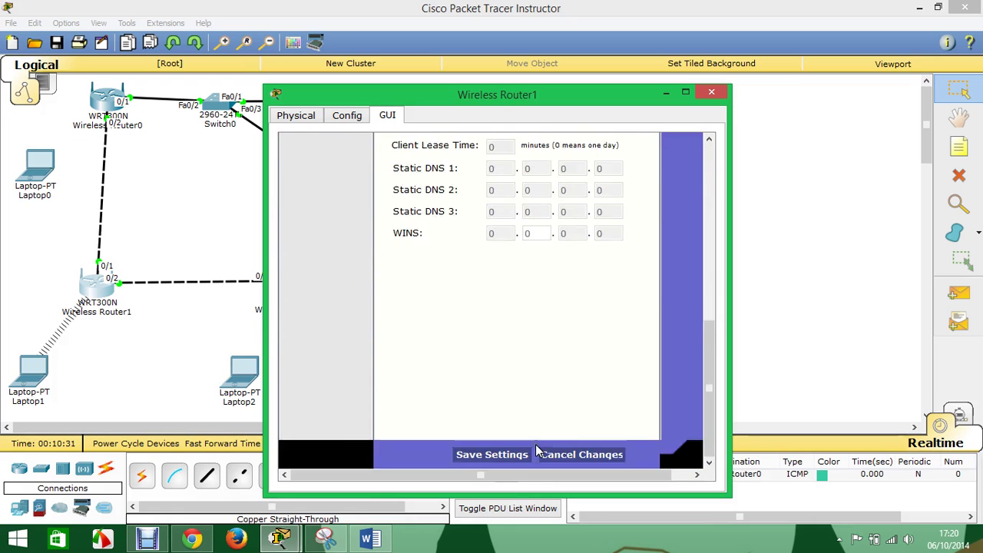
left_click(512, 453)
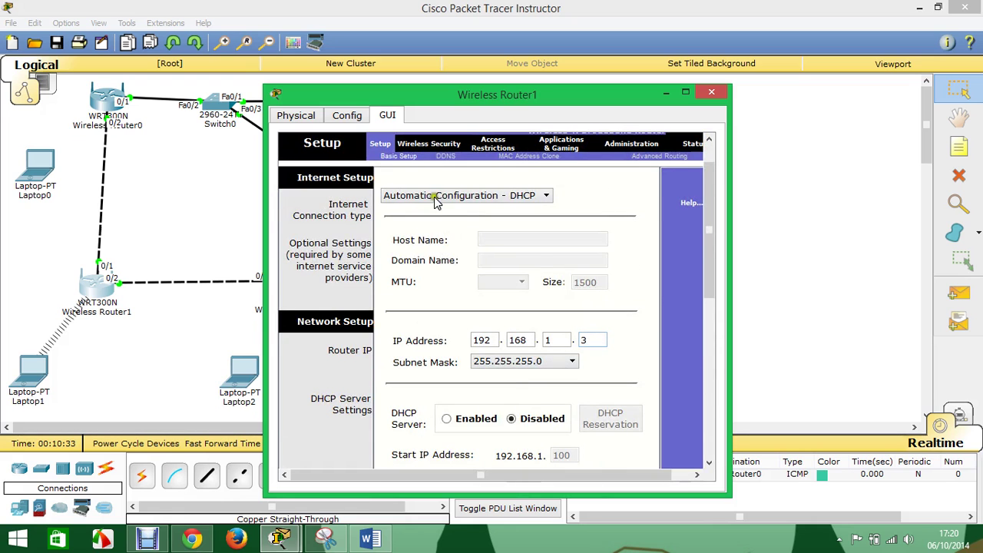
- Rename Wireless Router1's network to c2 on channel 3 (2.422GHz), save, and close the window
left_click(422, 145)
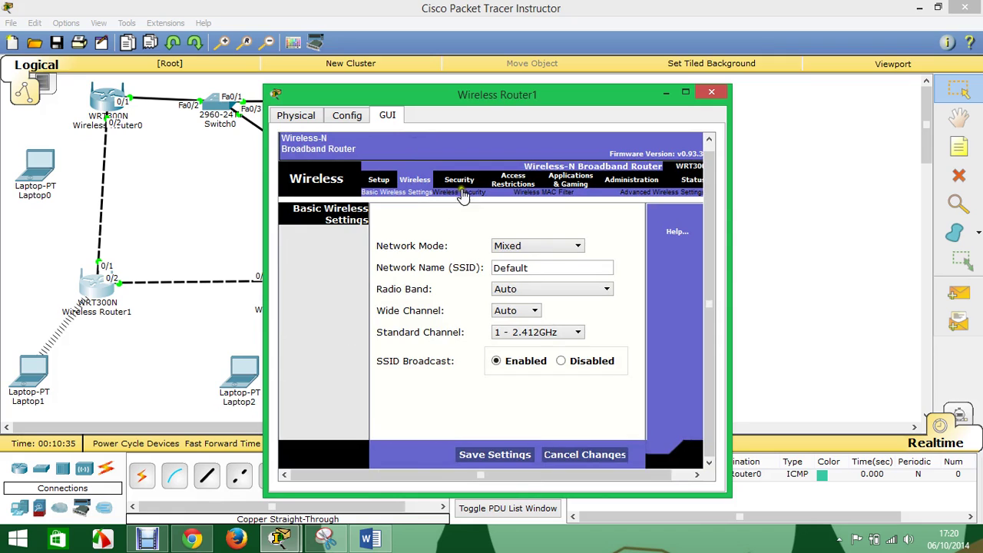
left_click_drag(525, 266, 454, 266)
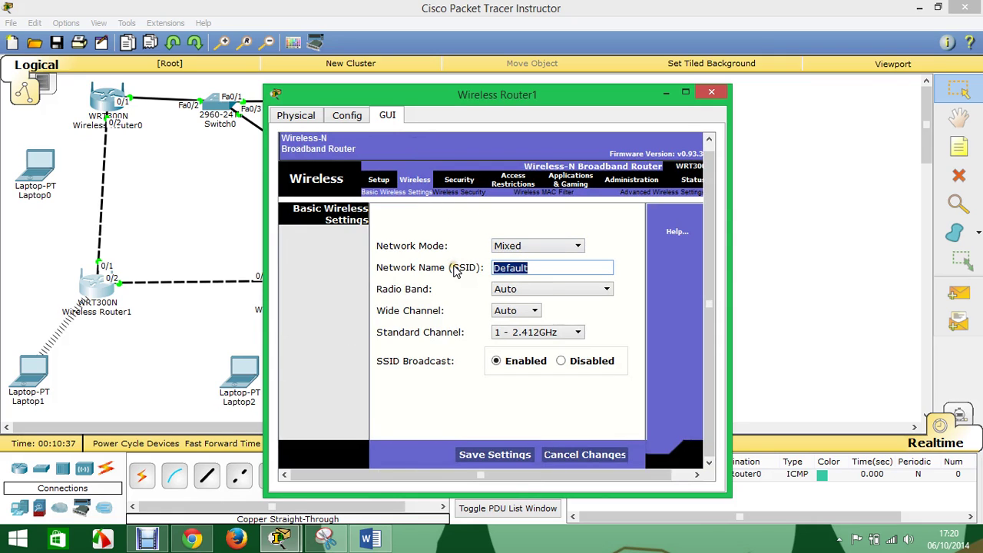
type("c2")
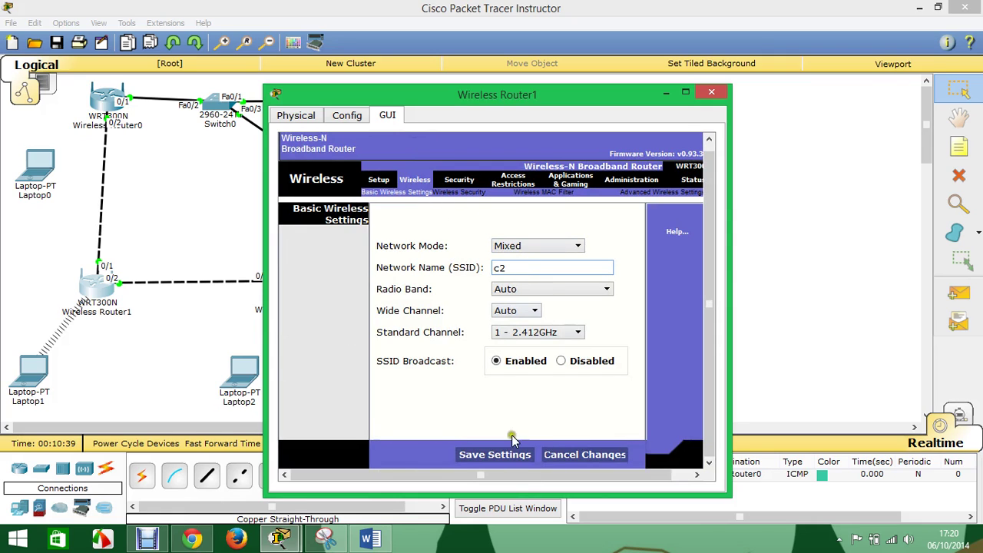
left_click(499, 461)
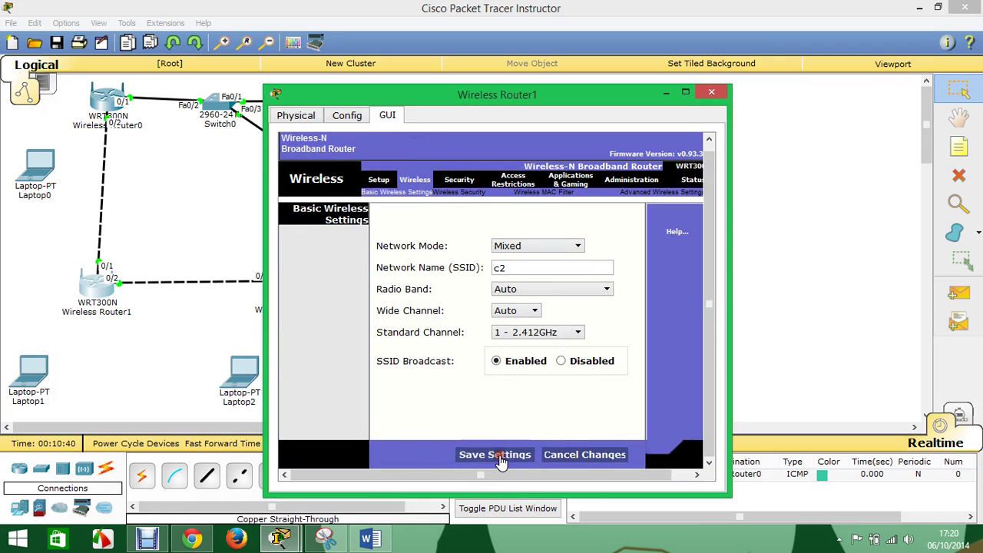
left_click(563, 331)
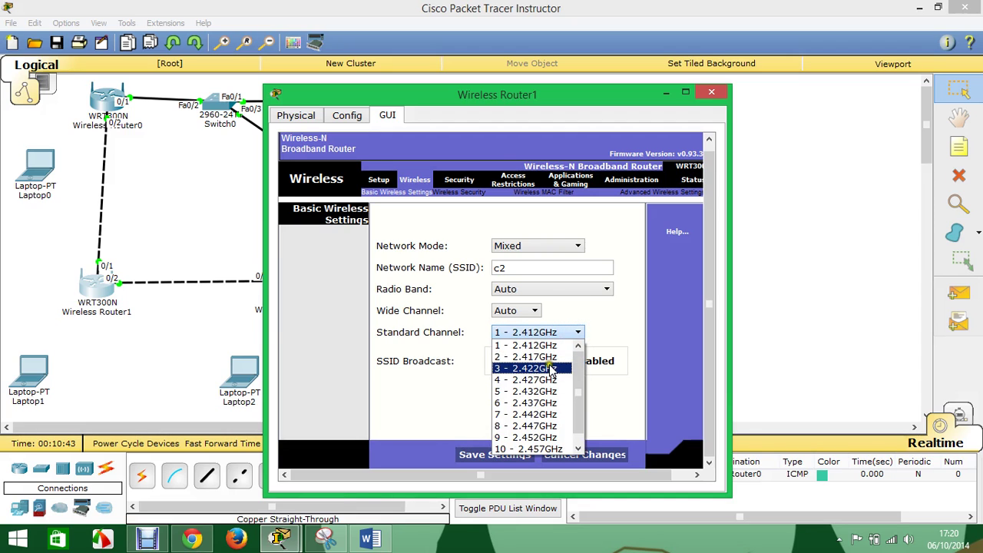
left_click(550, 368)
left_click(508, 454)
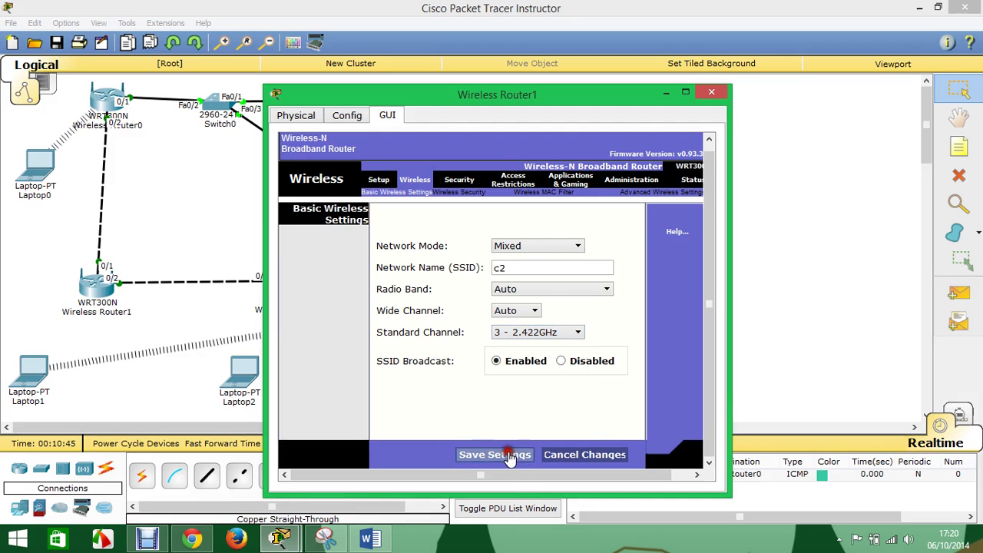
left_click(711, 92)
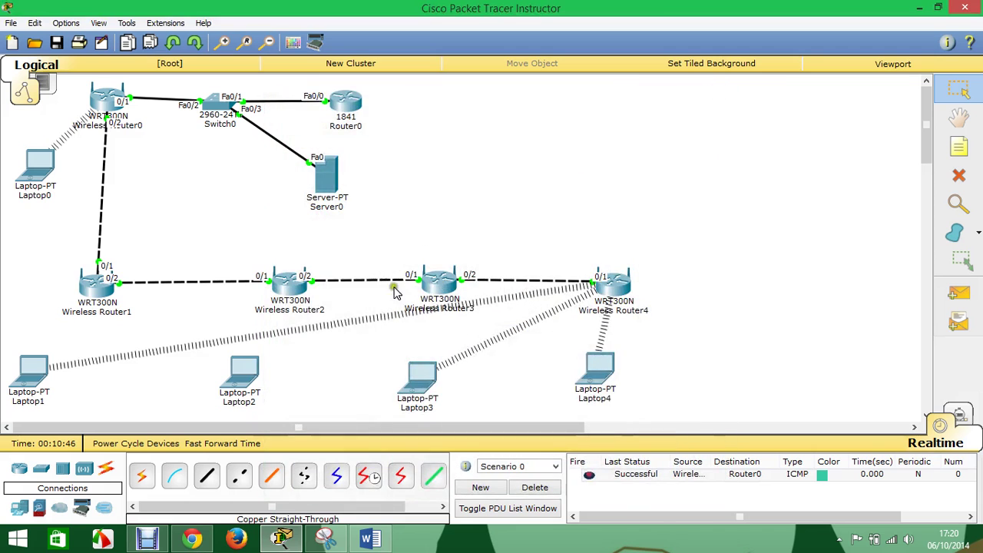
- Enter 1 and 4 in Wireless Router2's last two IP octets, disable DHCP, and save the setup
left_click(289, 283)
left_click(388, 115)
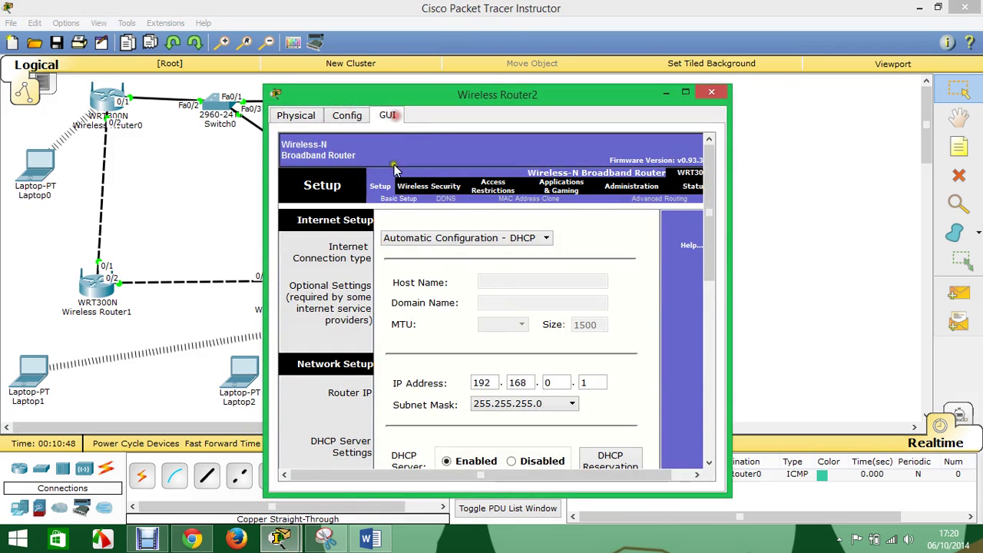
double_click(555, 382)
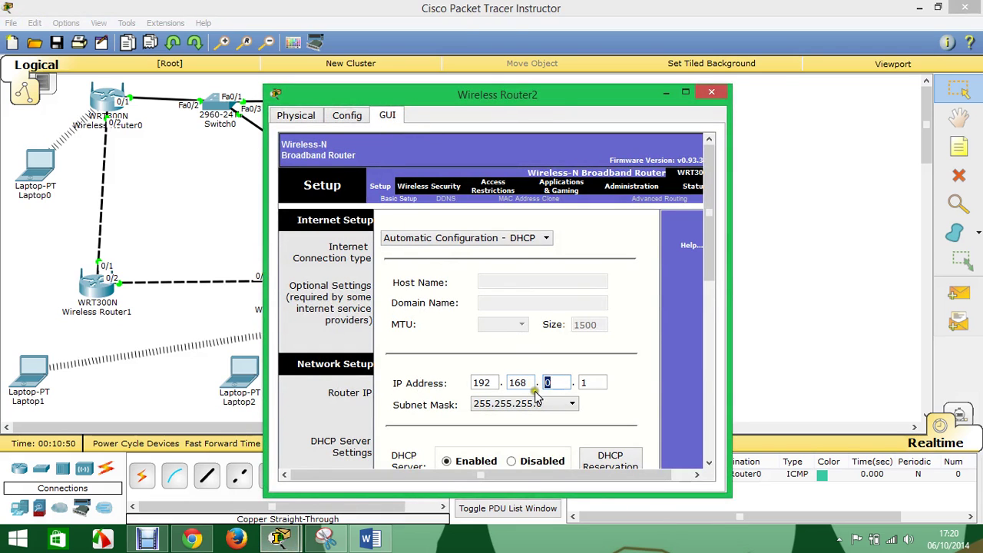
type("1")
double_click(585, 382)
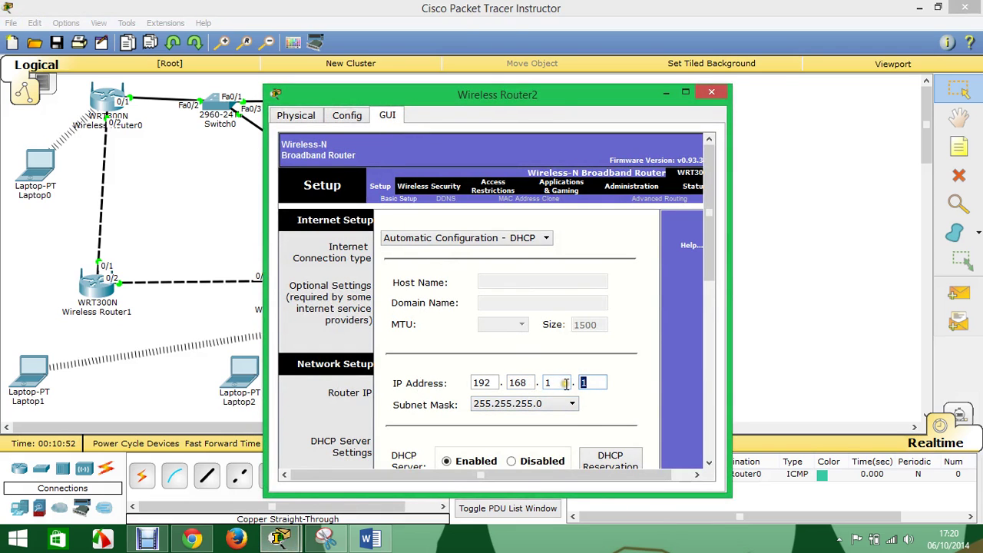
type("4")
scroll(552, 430, "down", 1)
left_click(511, 414)
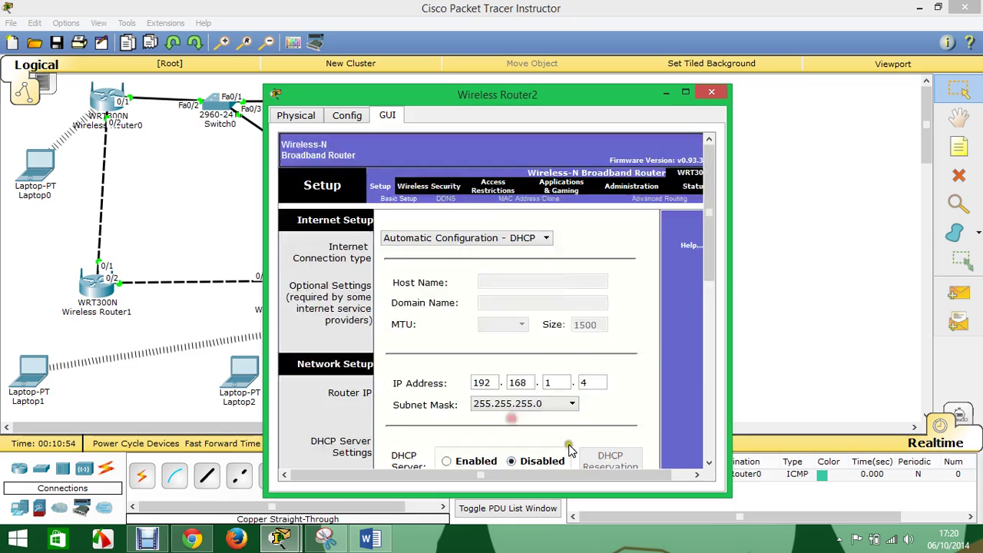
scroll(568, 449, "down", 10)
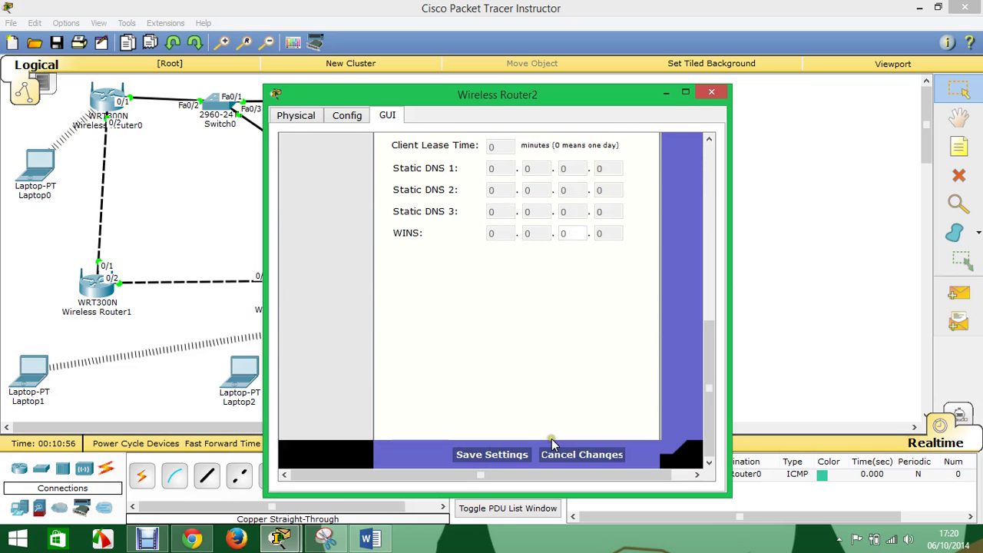
left_click(512, 455)
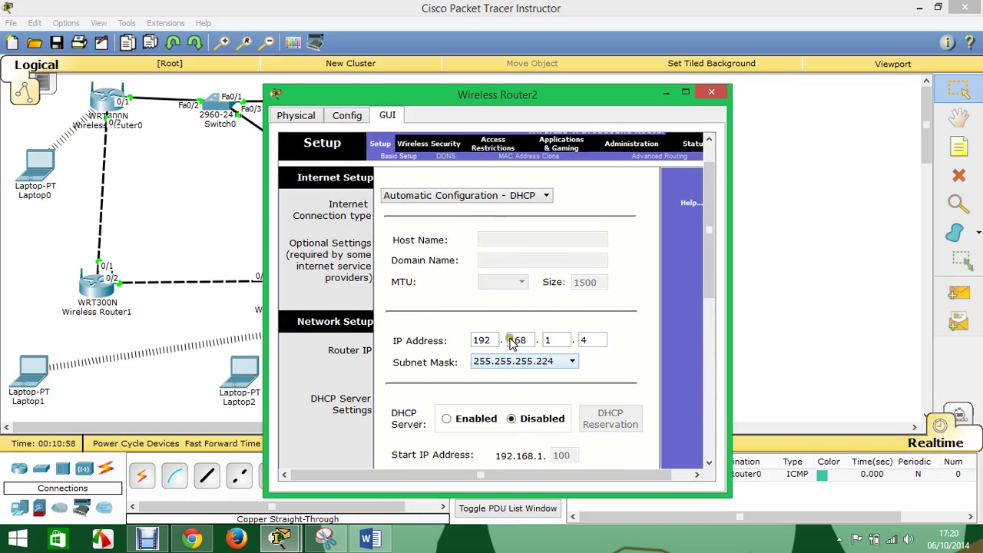
- Name Wireless Router2's network c3 on channel 6 (2.437GHz), save, and close the window
left_click(428, 145)
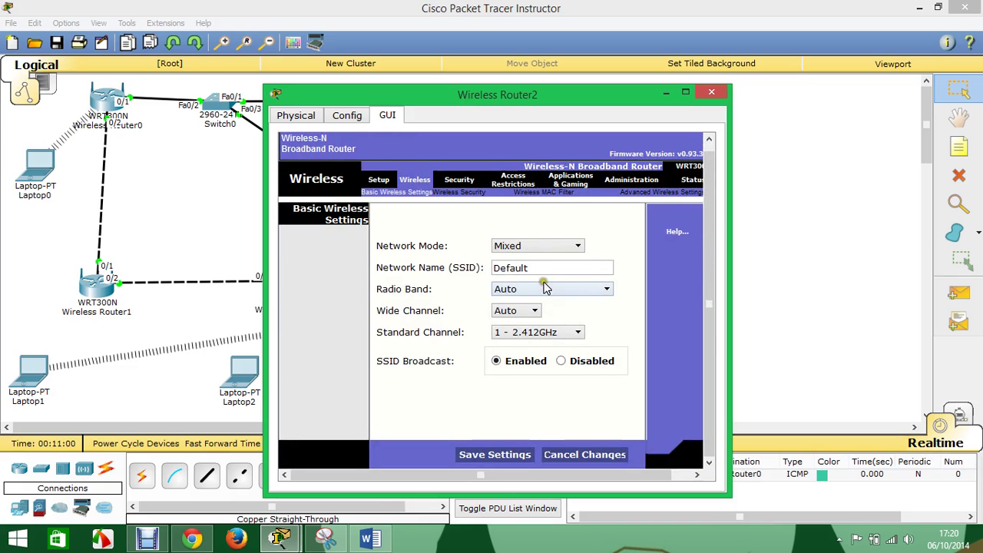
left_click_drag(542, 267, 453, 266)
left_click_drag(470, 101, 591, 101)
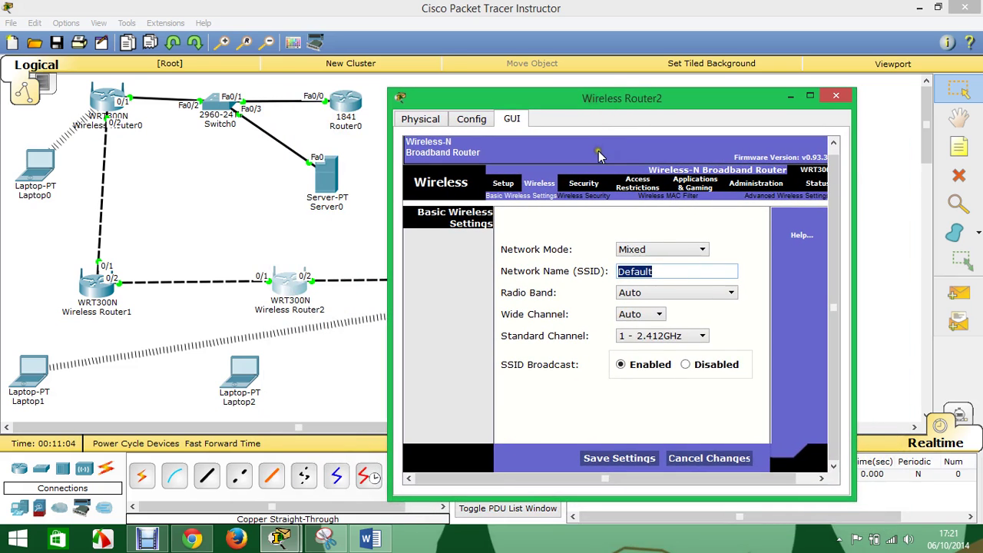
type("c3")
left_click(629, 457)
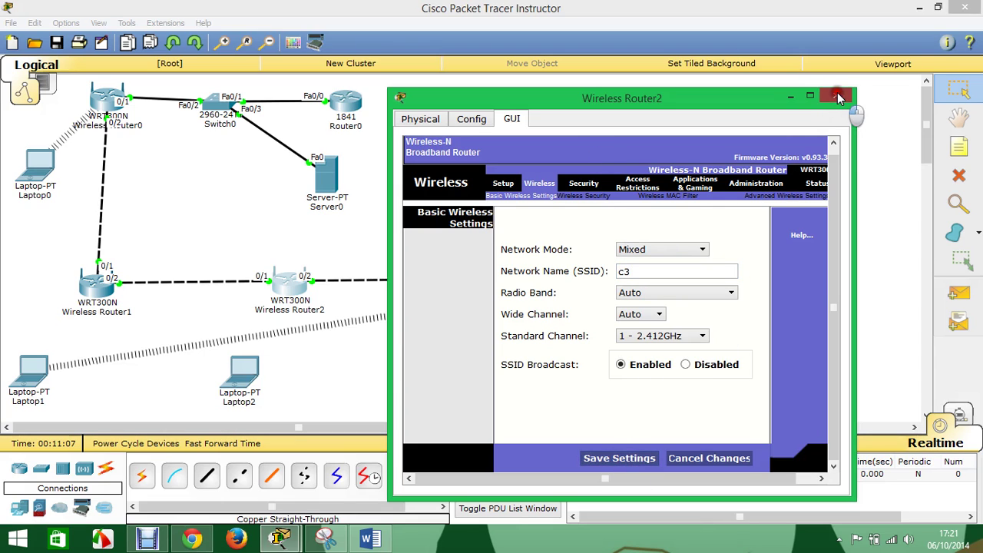
left_click(680, 340)
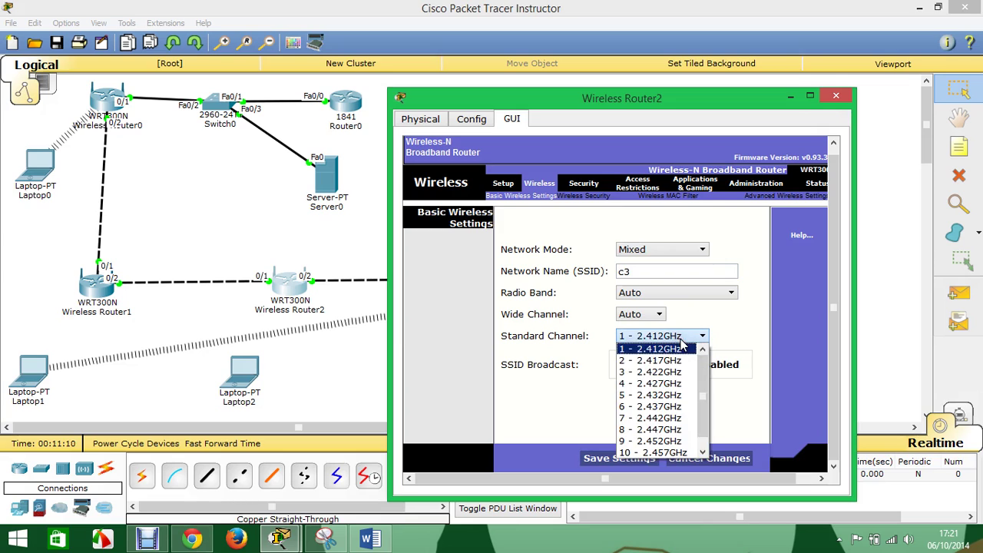
left_click(667, 407)
left_click(622, 458)
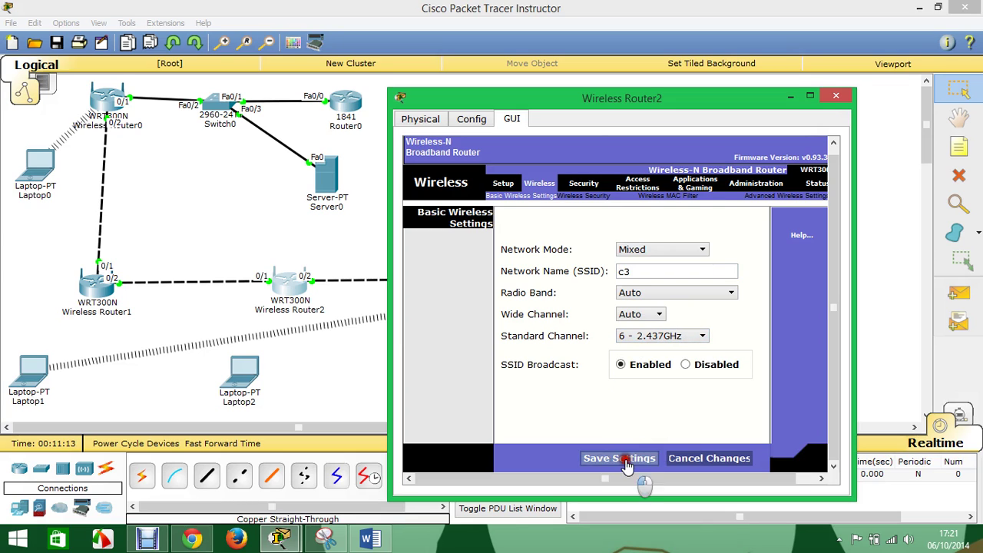
left_click(835, 97)
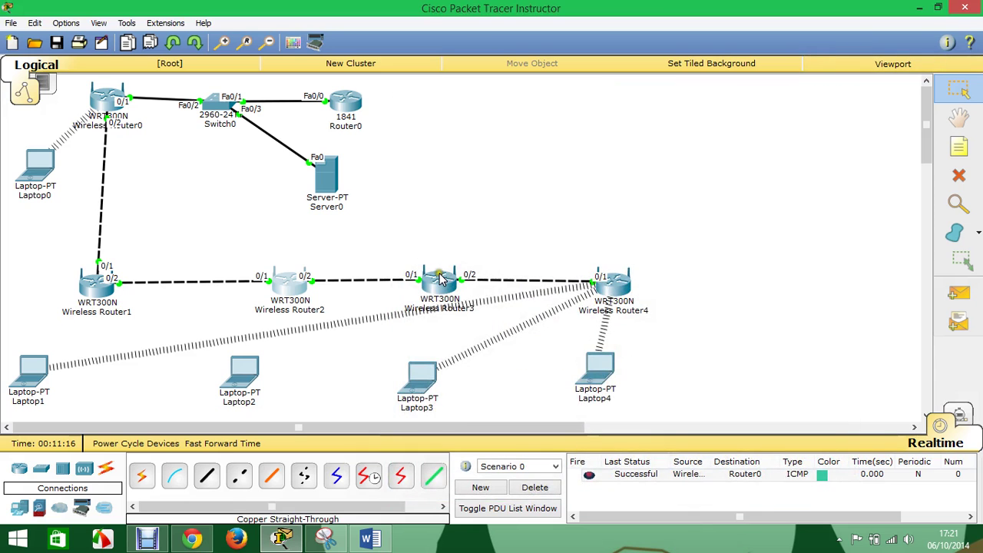
- Set Wireless Router3's IP to 192.168.1.4 and disable its DHCP server
left_click(441, 280)
left_click(388, 115)
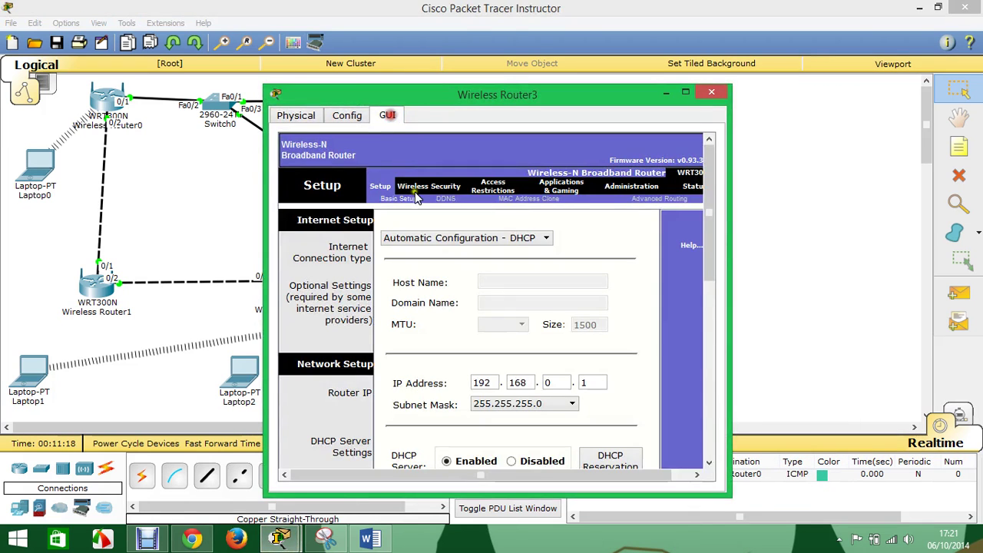
double_click(559, 382)
type("1")
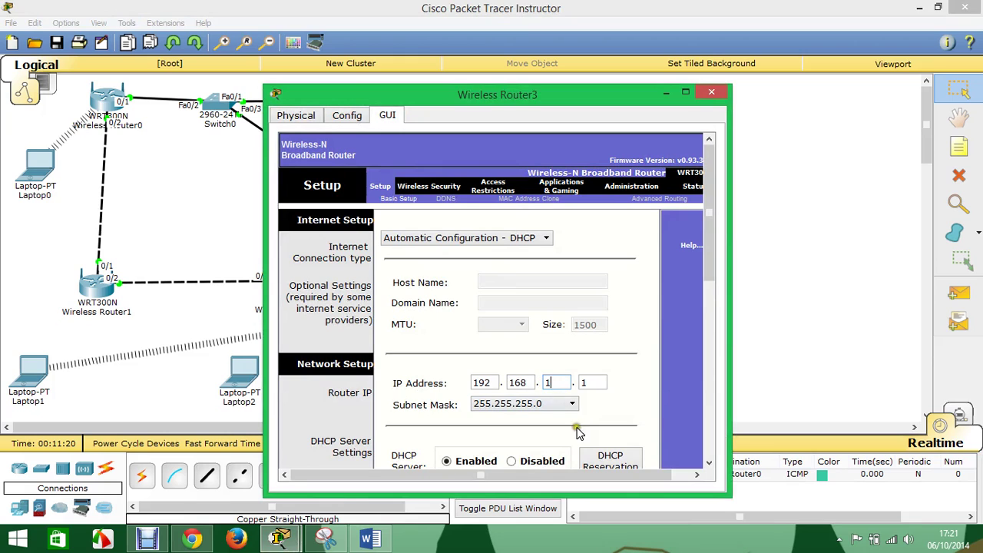
double_click(574, 382)
type("4")
left_click(512, 461)
scroll(520, 441, "down", 10)
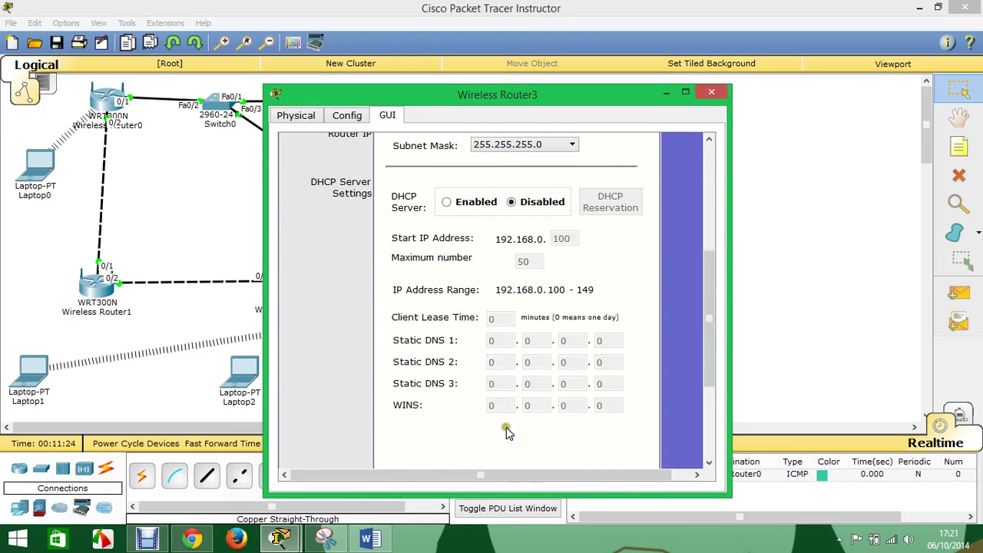
scroll(544, 355, "up", 10)
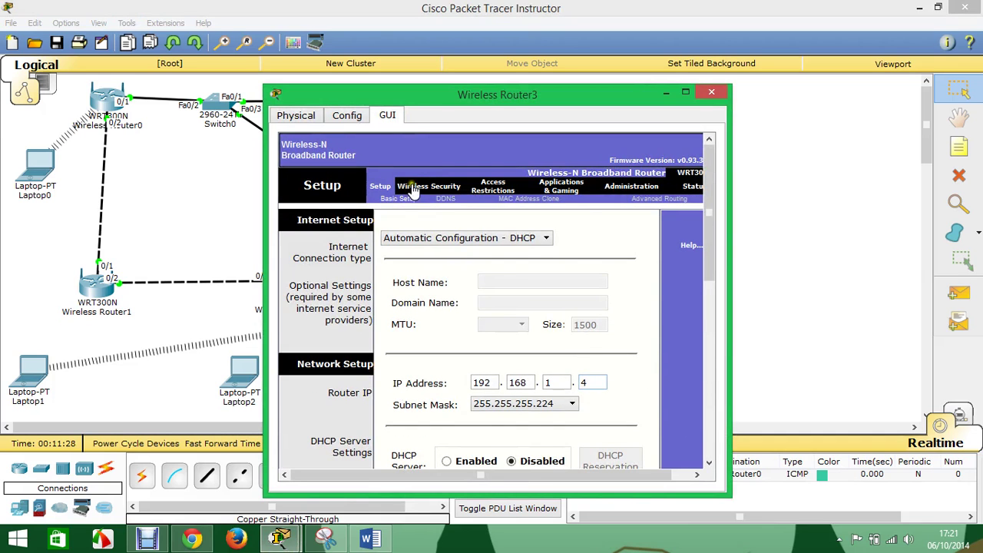
- Name Wireless Router3's wireless network c4, save, and close the window
left_click(412, 188)
left_click(447, 199)
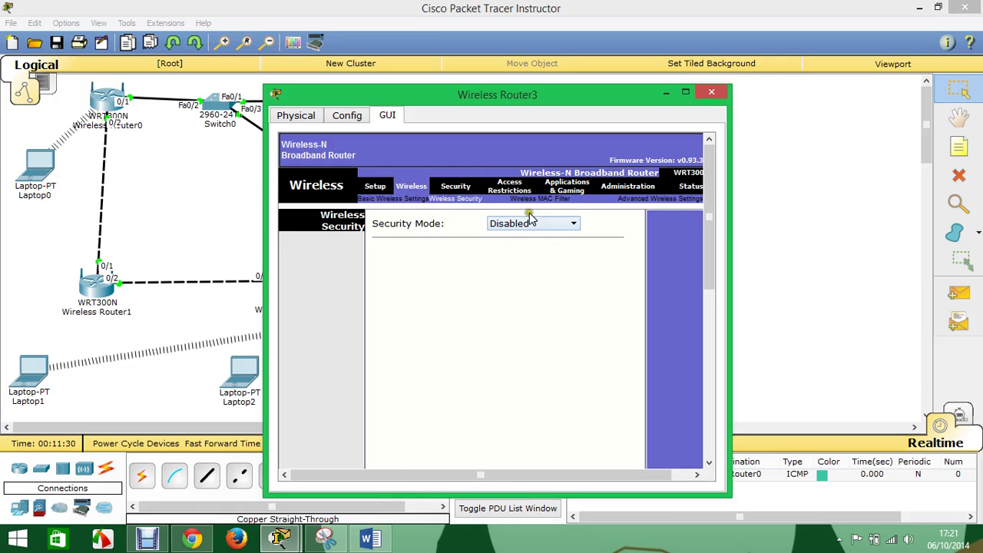
left_click(408, 200)
double_click(534, 274)
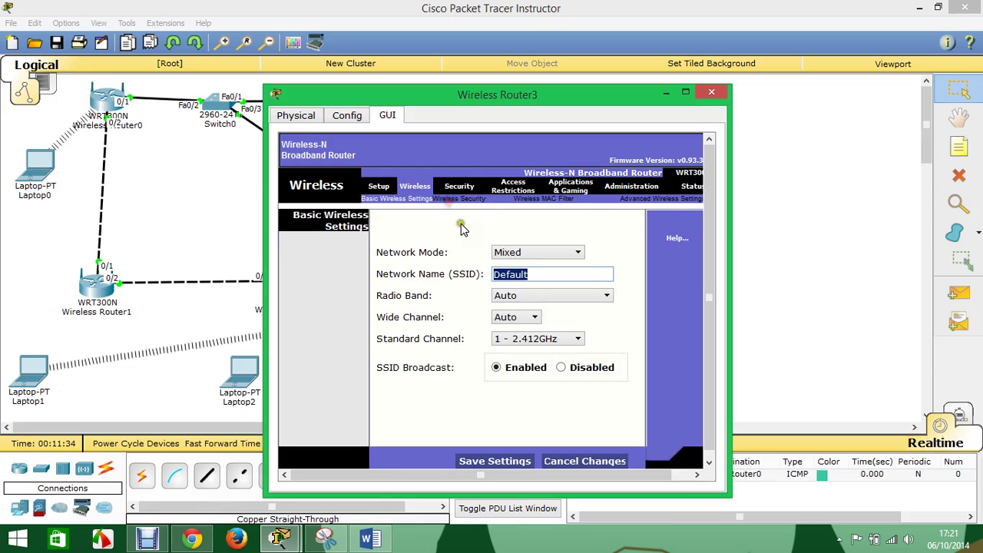
type("c4")
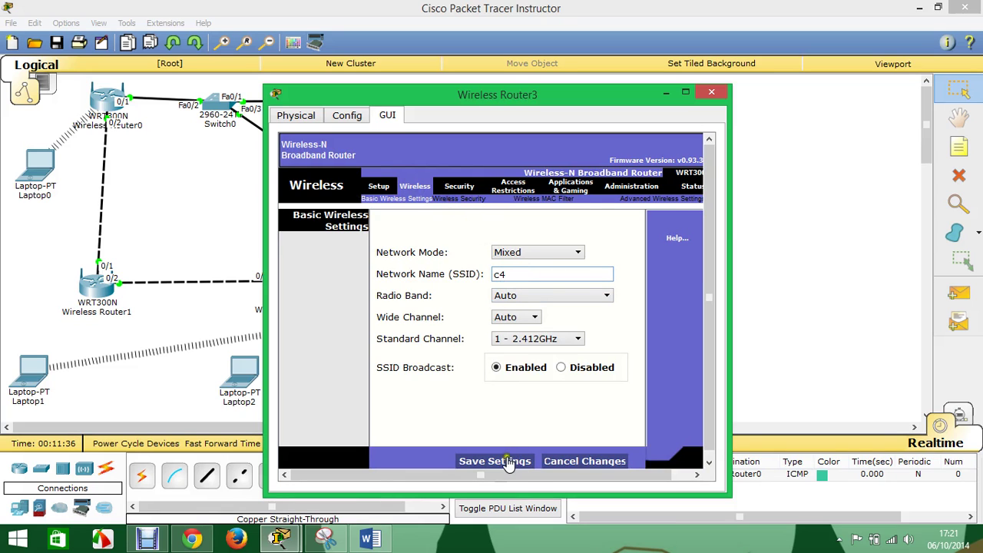
left_click(504, 461)
left_click(711, 92)
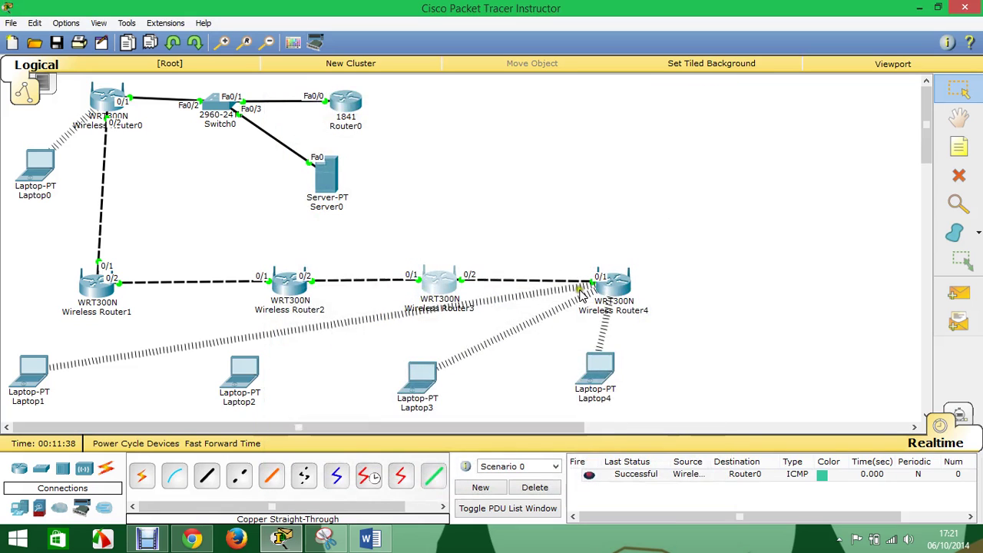
- Set Wireless Router4's IP to 192.168.1.5, disable DHCP, and save the setup
left_click(606, 286)
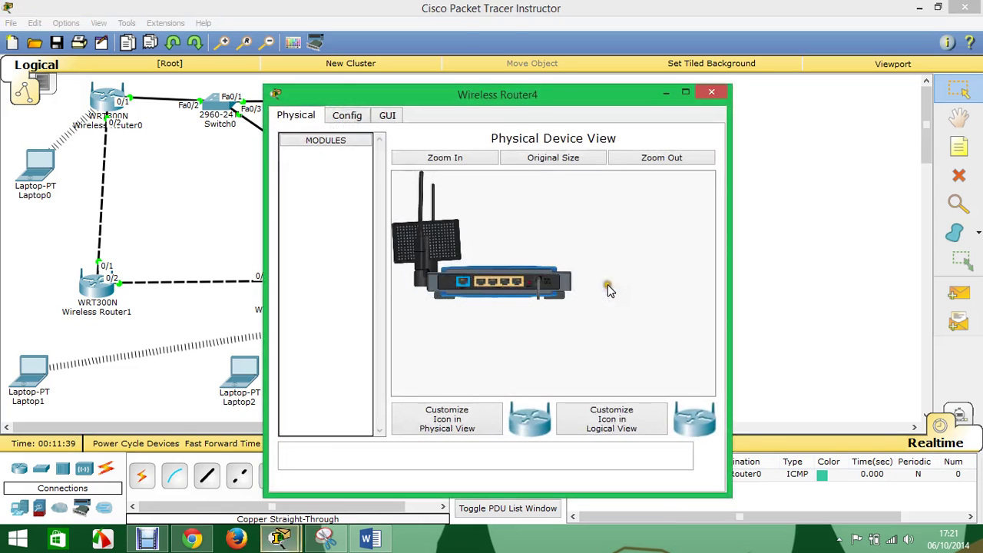
left_click(346, 116)
left_click(387, 117)
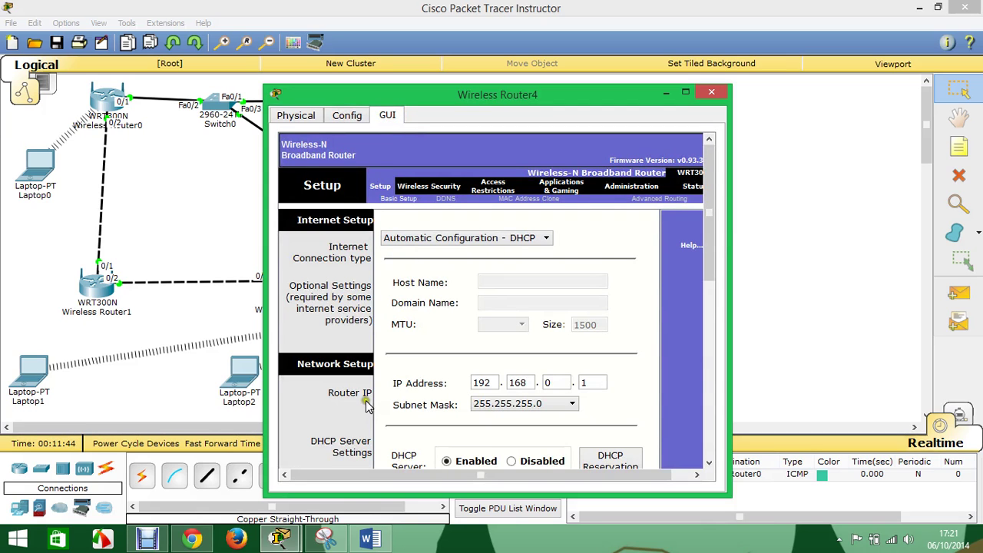
scroll(471, 462, "down", 3)
left_click(508, 376)
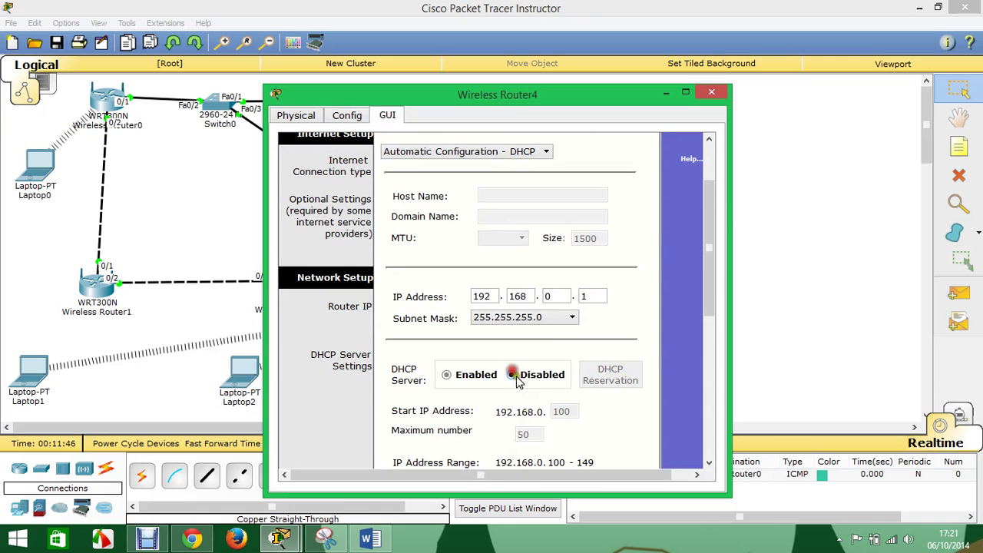
double_click(539, 296)
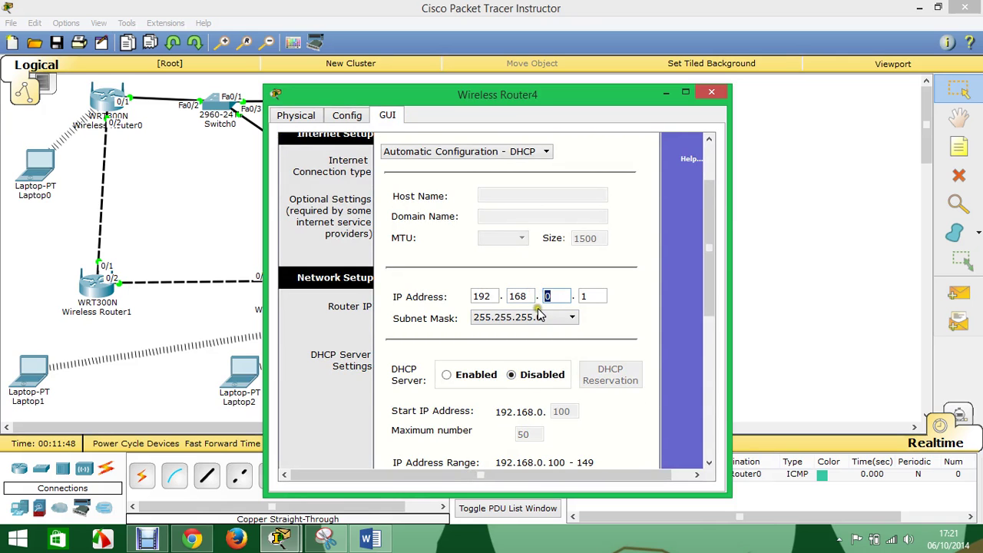
type("1")
key("Tab")
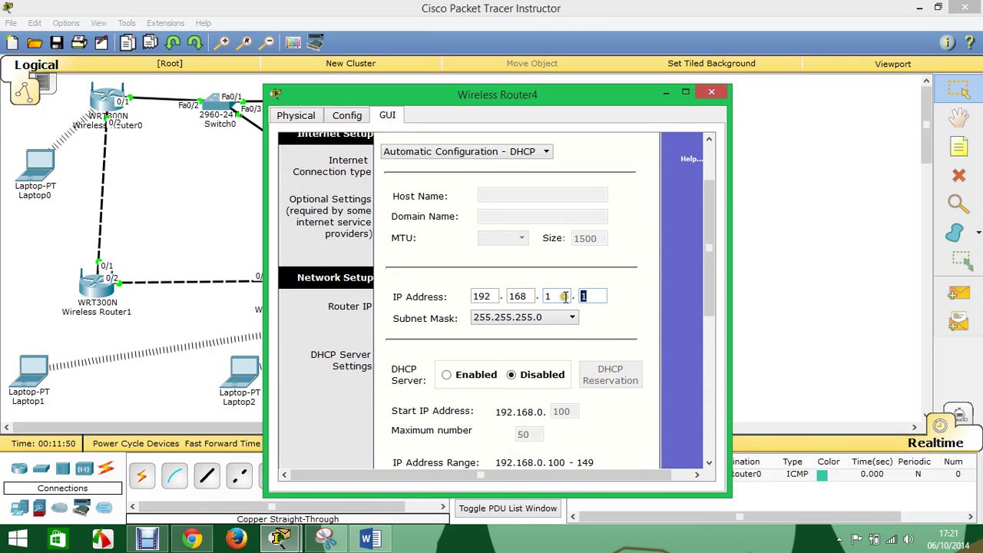
left_click_drag(597, 99, 714, 131)
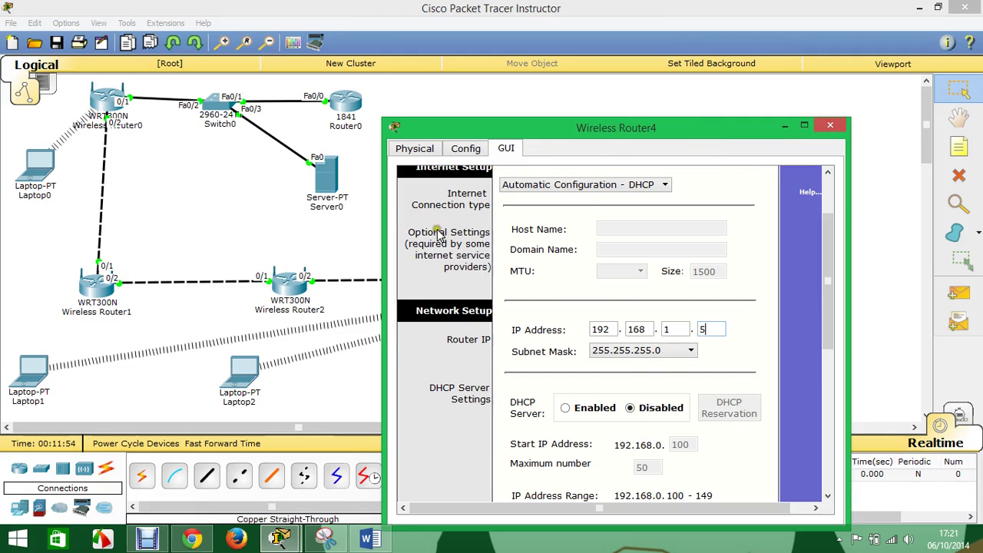
left_click_drag(601, 142, 633, 69)
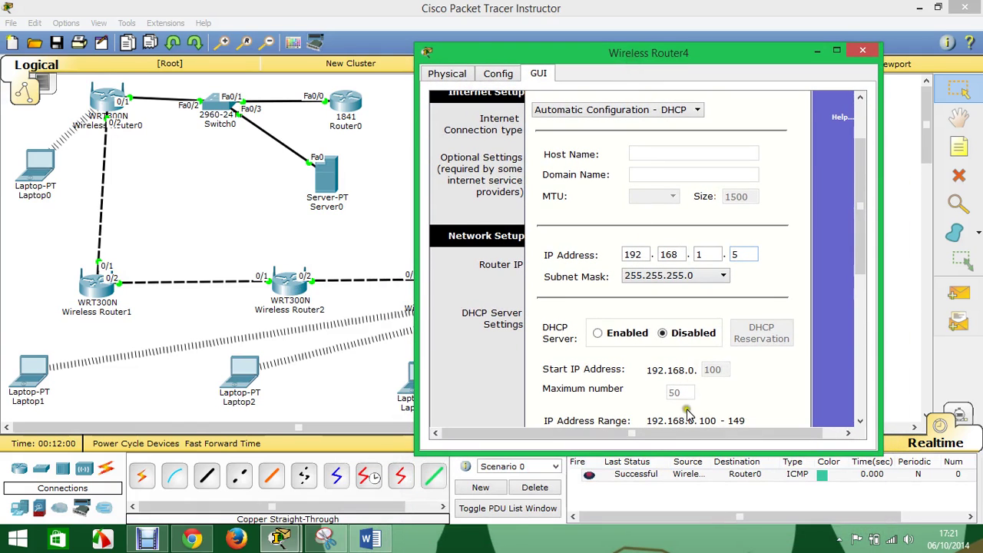
scroll(840, 395, "down", 10)
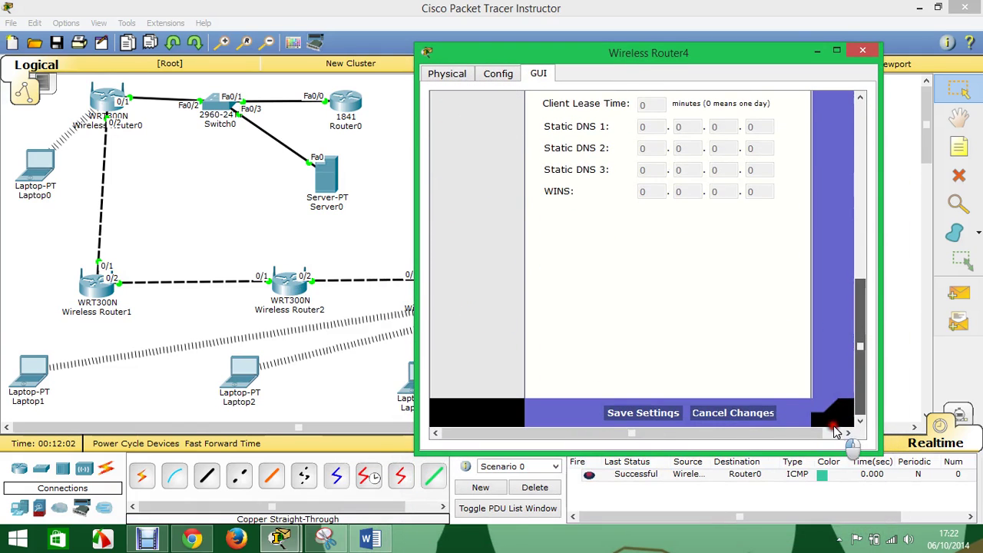
left_click(652, 423)
scroll(714, 346, "up", 10)
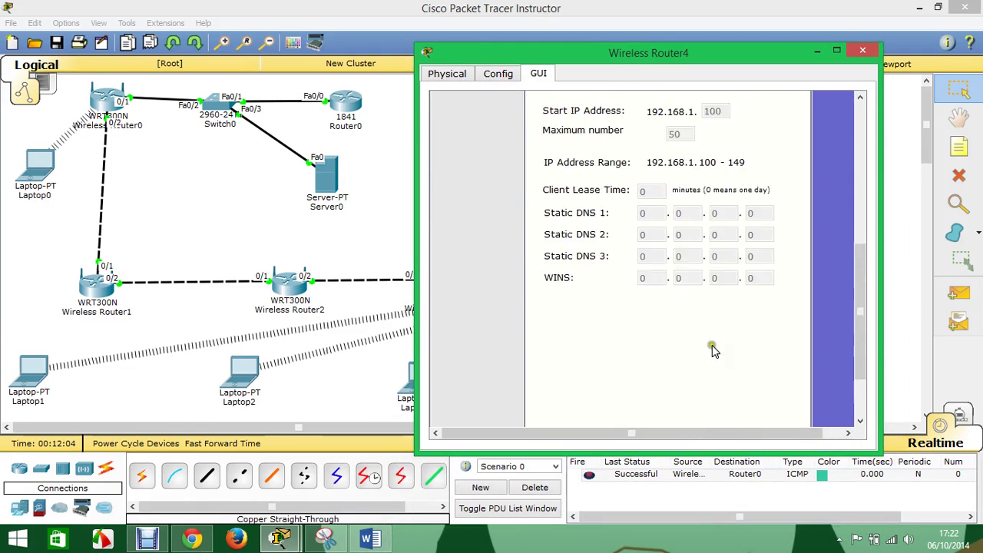
- Name Wireless Router4's wireless network c5, save, and close the window
left_click(567, 103)
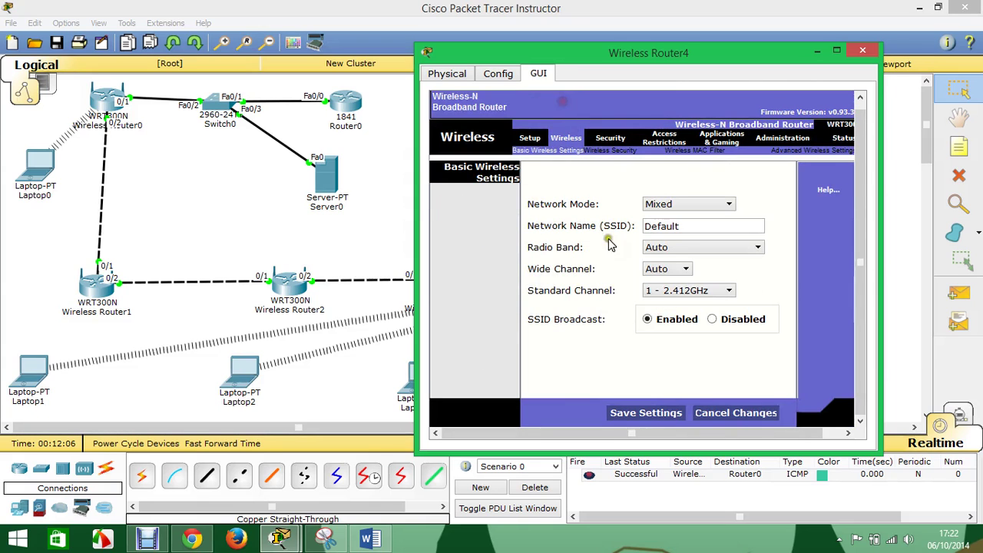
double_click(683, 227)
type("c5")
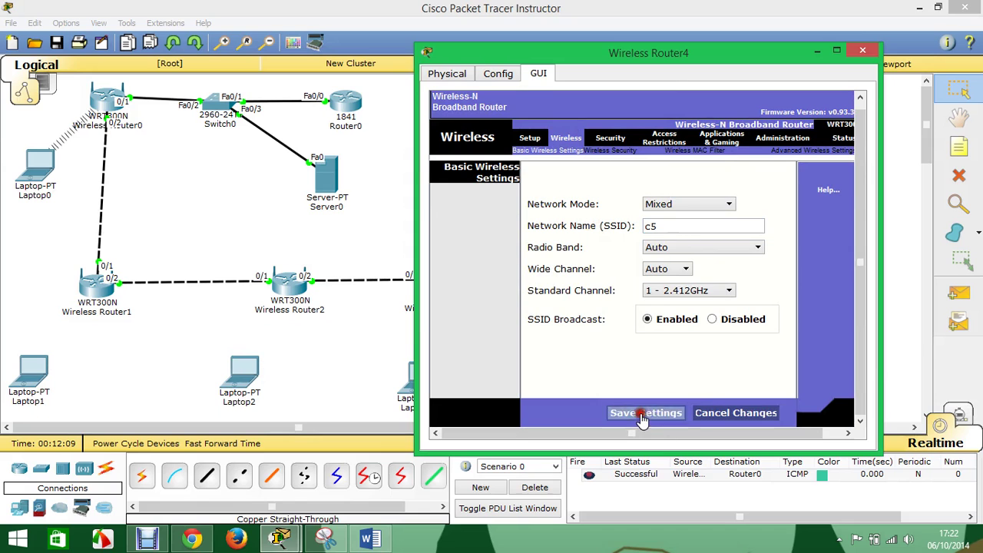
left_click(637, 415)
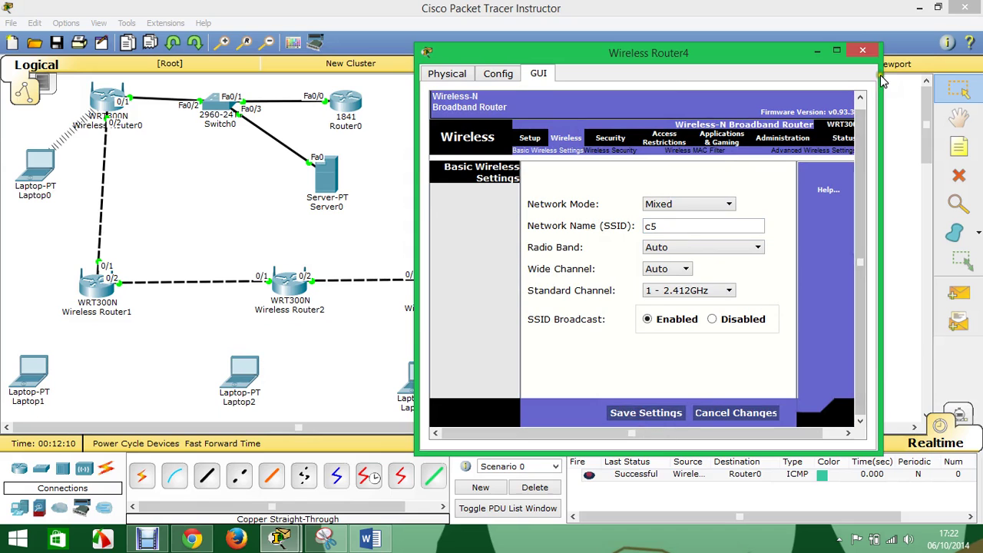
left_click(866, 52)
- Reopen Wireless Router4 and Wireless Router3 to check their settings, closing each
left_click(610, 288)
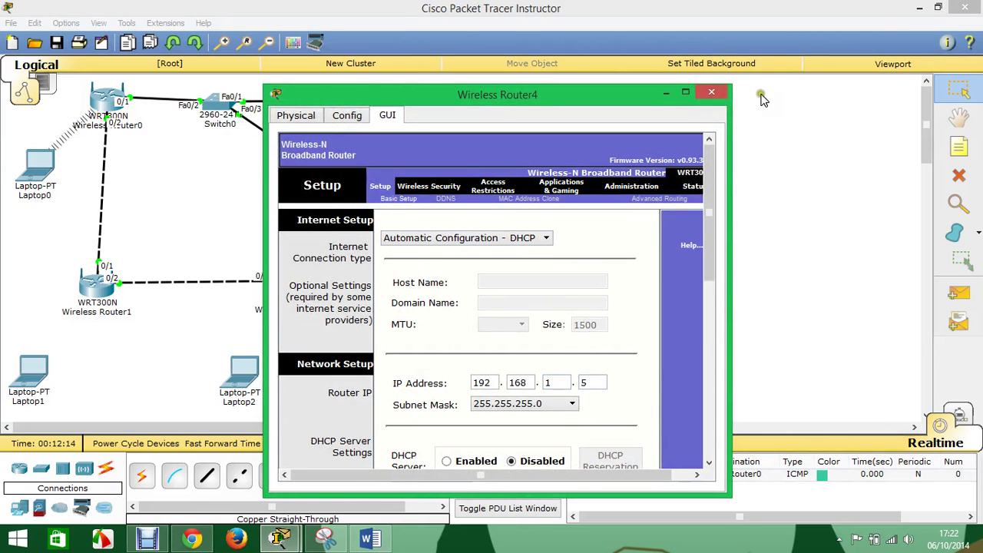
left_click(711, 93)
left_click(441, 284)
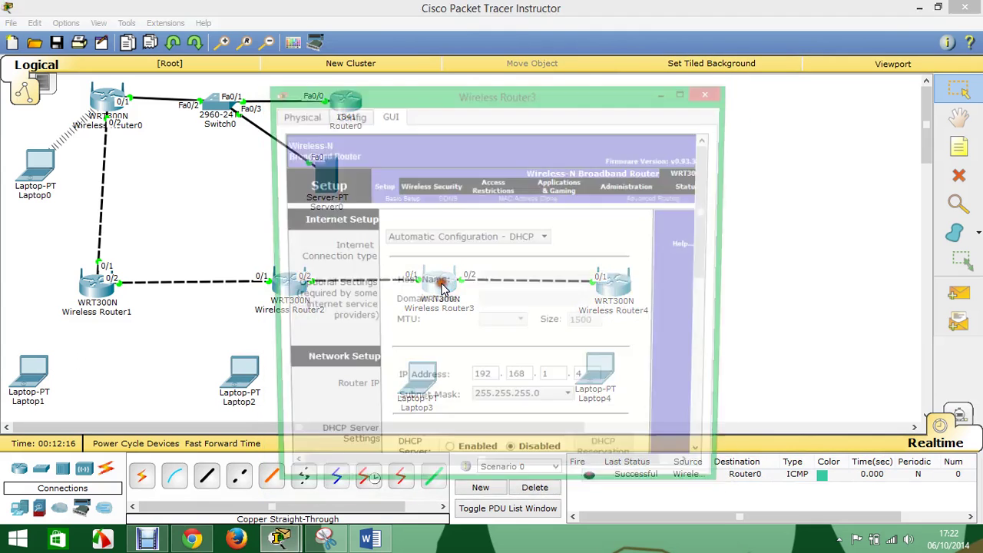
left_click(711, 92)
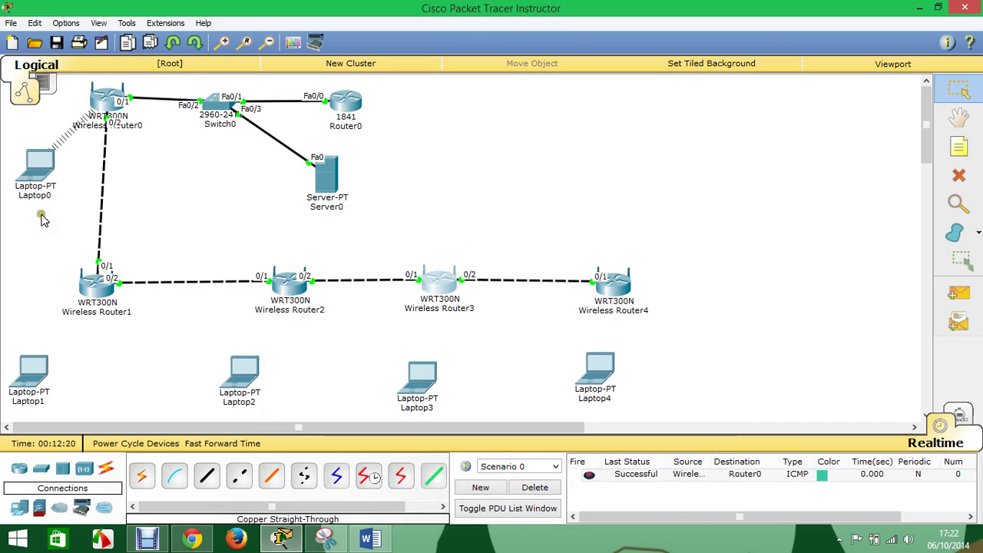
- Send a simple ping from Laptop0 to Router0 and resend it twice
left_click(958, 293)
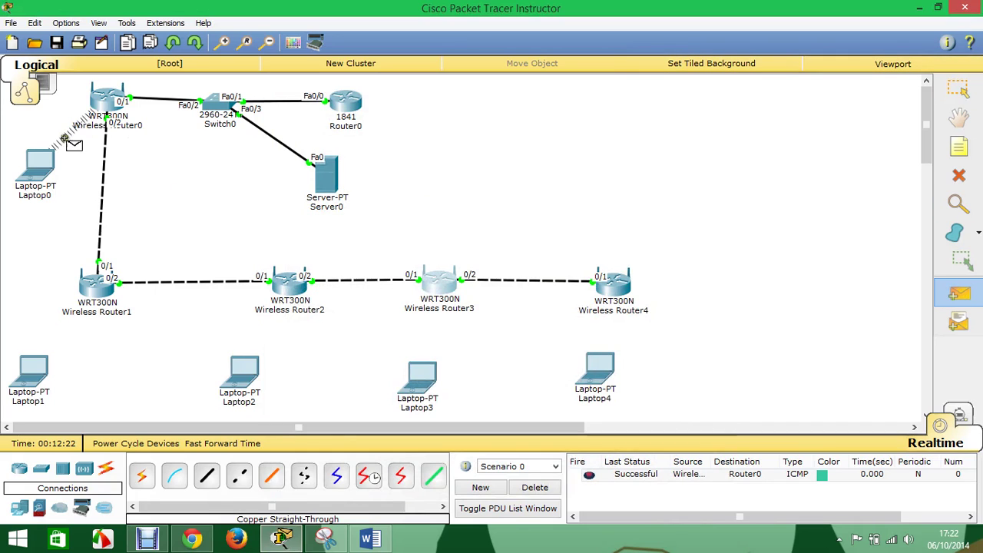
left_click(34, 157)
left_click(367, 114)
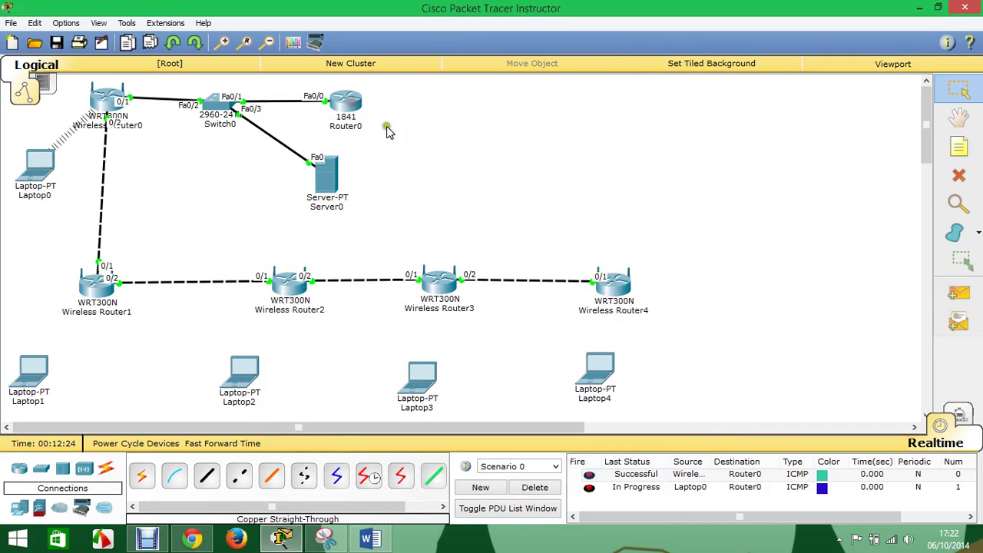
left_click(589, 487)
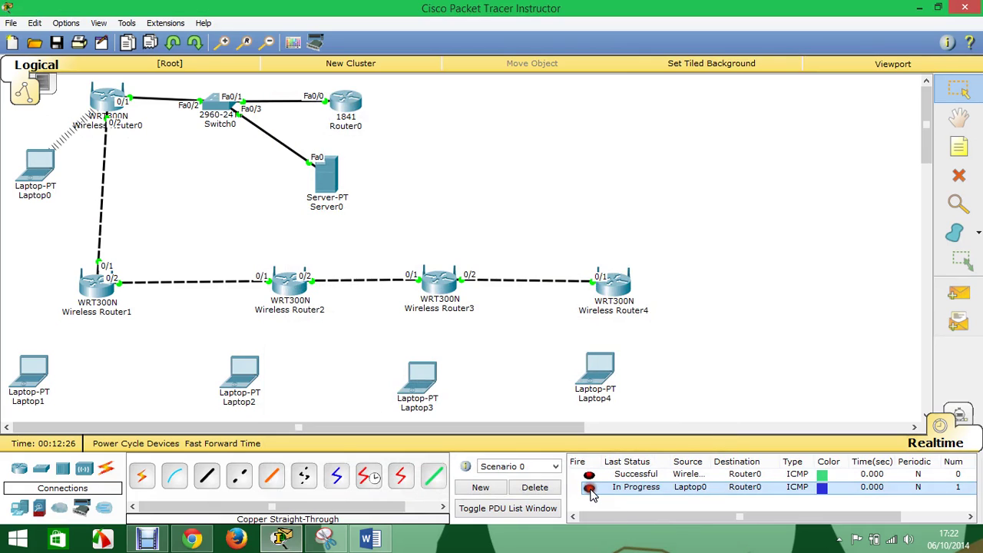
left_click(589, 487)
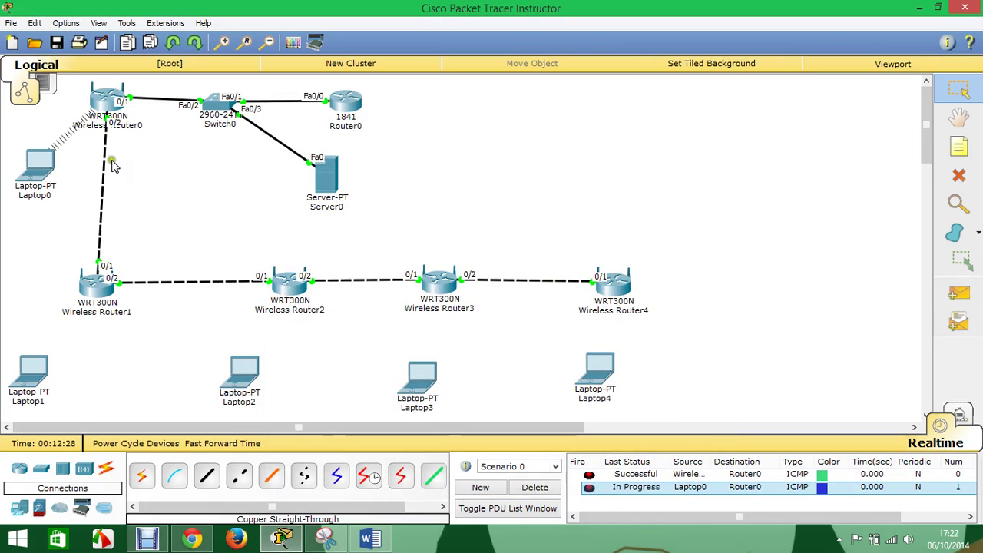
- Renew Laptop0's DHCP address to 192.168.1.28 by toggling Static then DHCP
left_click(40, 157)
left_click(330, 165)
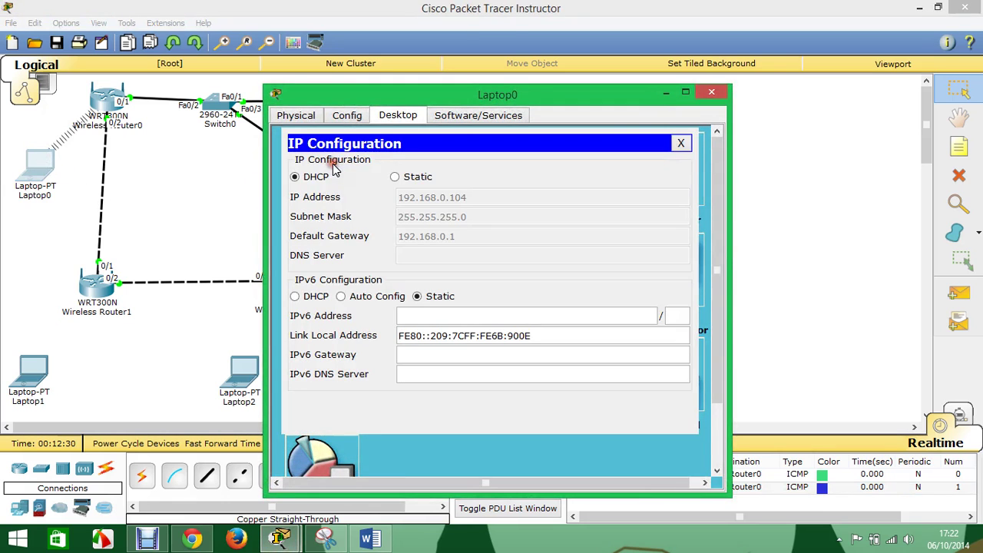
left_click(400, 177)
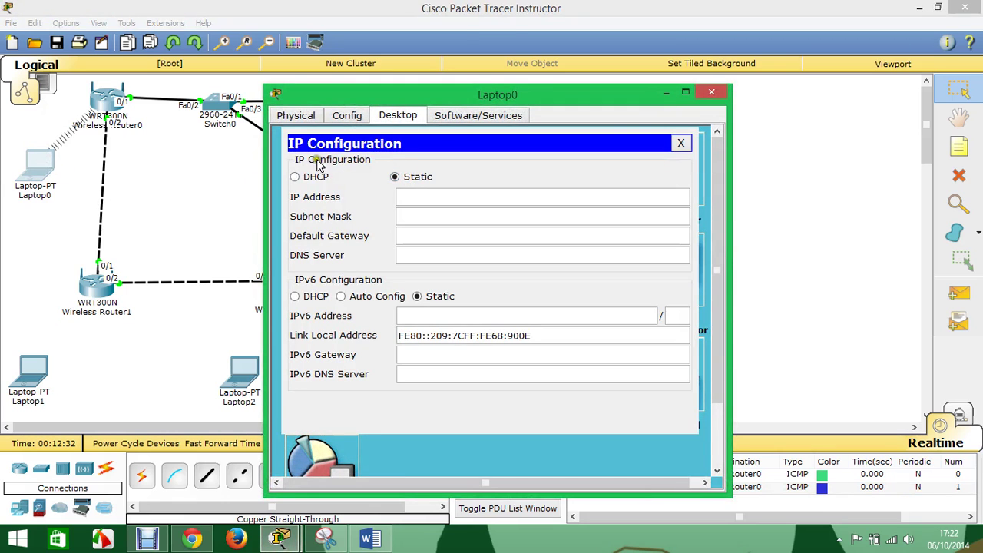
left_click(294, 178)
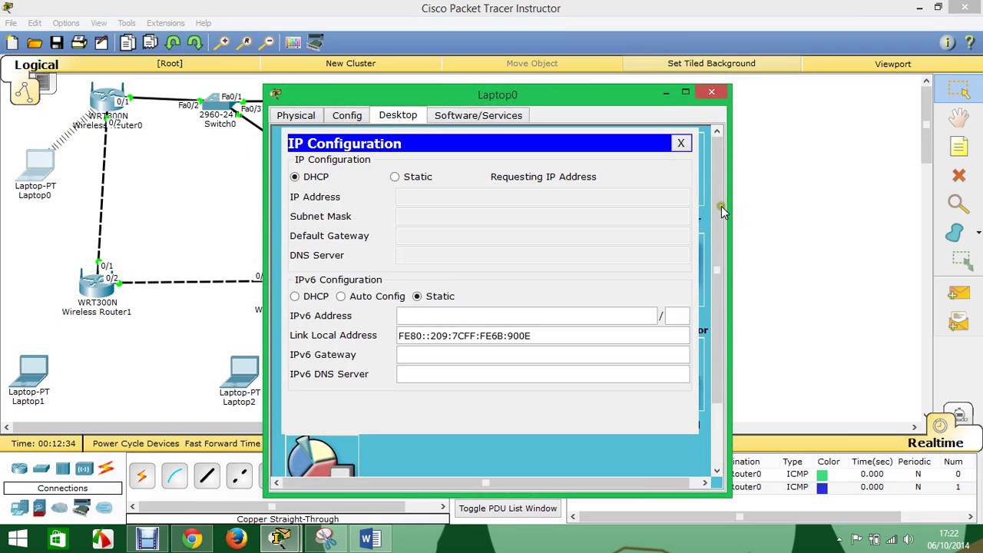
left_click(720, 91)
- Delete the old ping results and send a new ping from Laptop0 to Router0
left_click(535, 486)
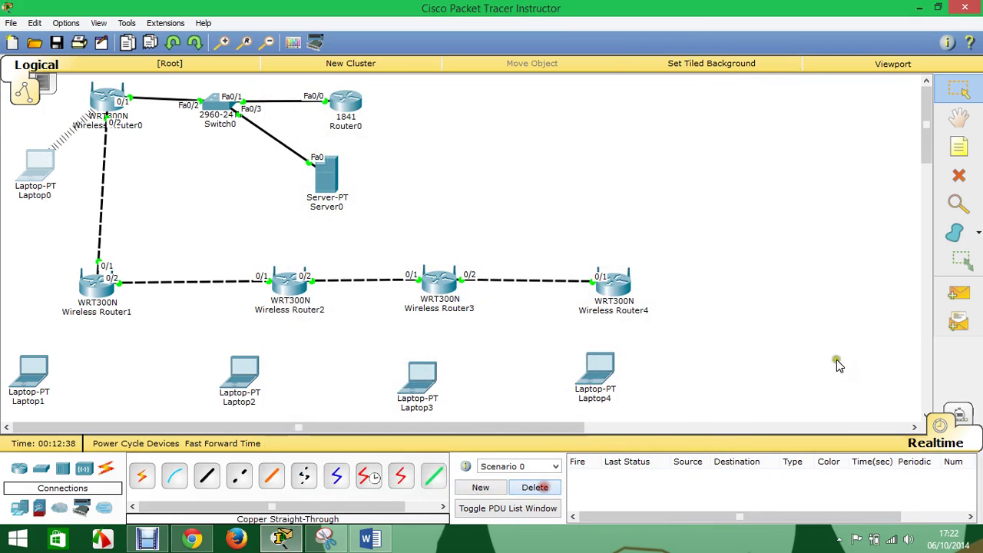
left_click(957, 298)
left_click(46, 165)
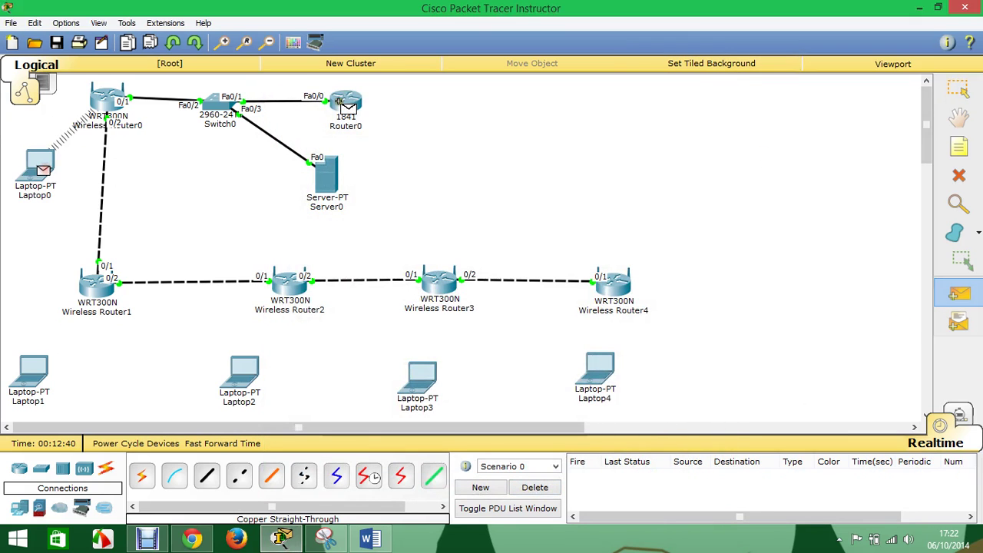
left_click(338, 102)
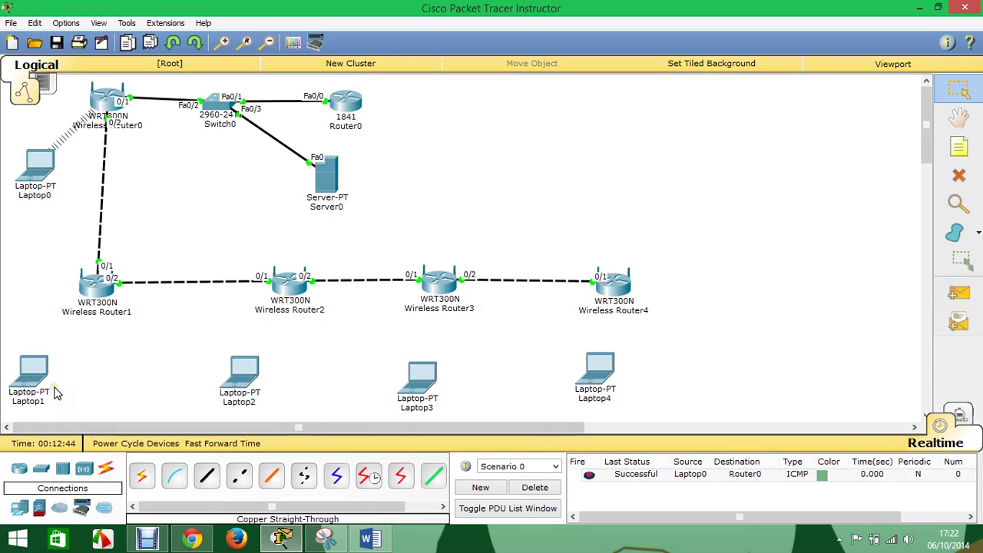
- Set Wireless Router1's wireless security mode to WPA Personal
left_click(96, 285)
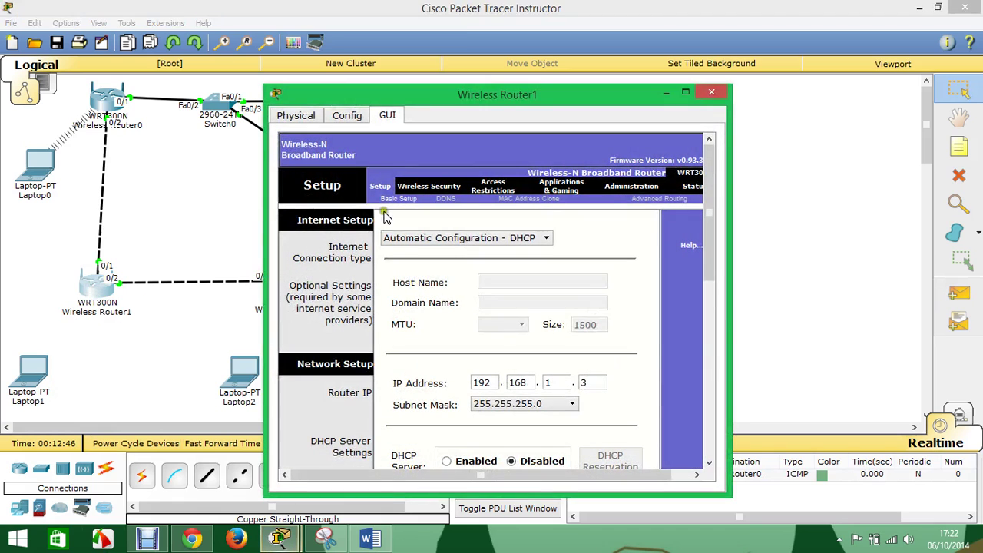
left_click(419, 193)
left_click(453, 199)
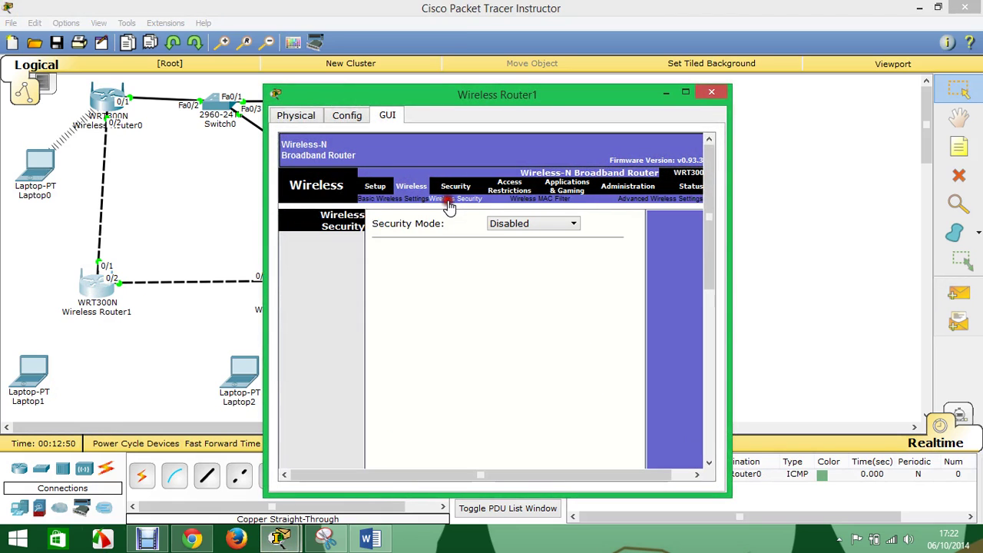
left_click(509, 223)
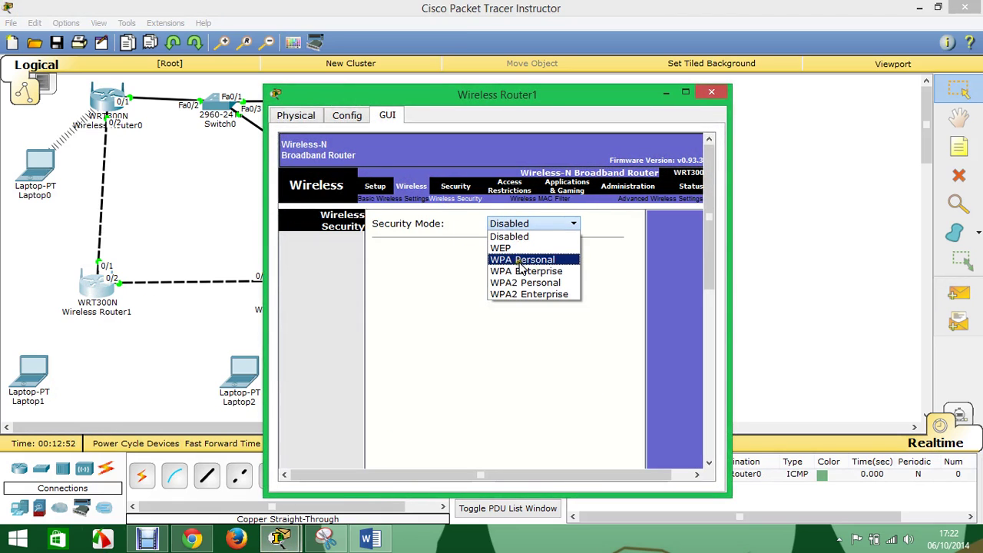
left_click(521, 260)
left_click(494, 272)
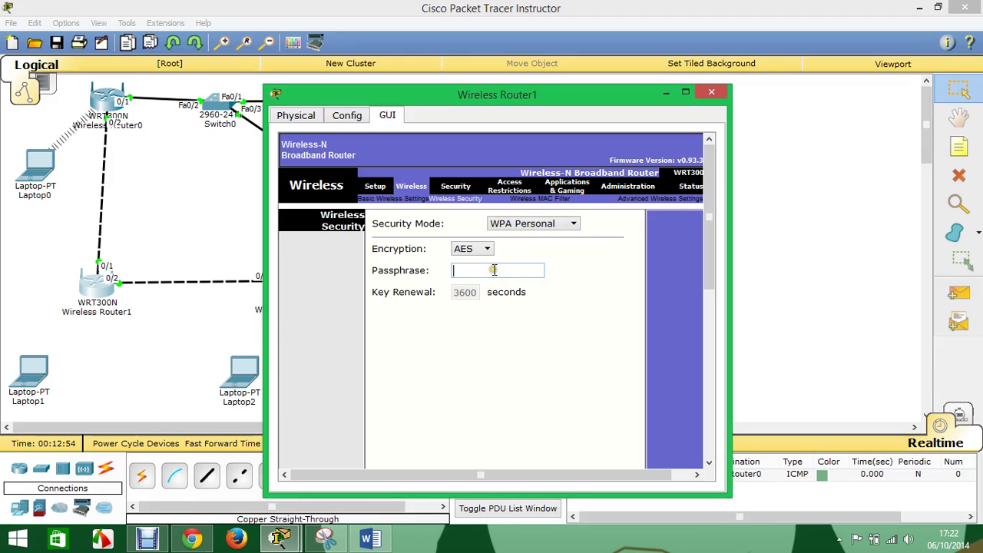
- Enter the WPA passphrase from the reference document, save, and close Wireless Router1
left_click(368, 537)
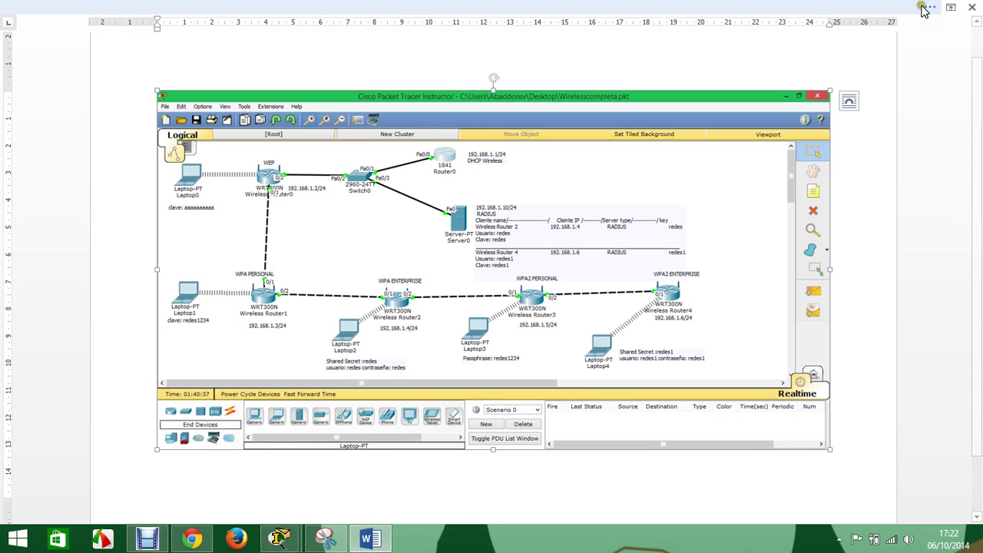
mouse_move(281, 541)
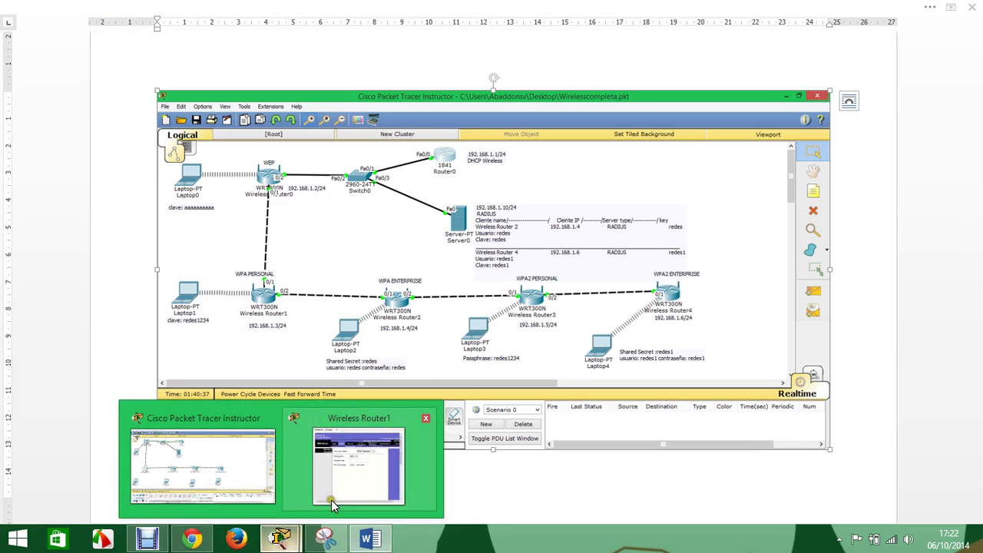
left_click(333, 498)
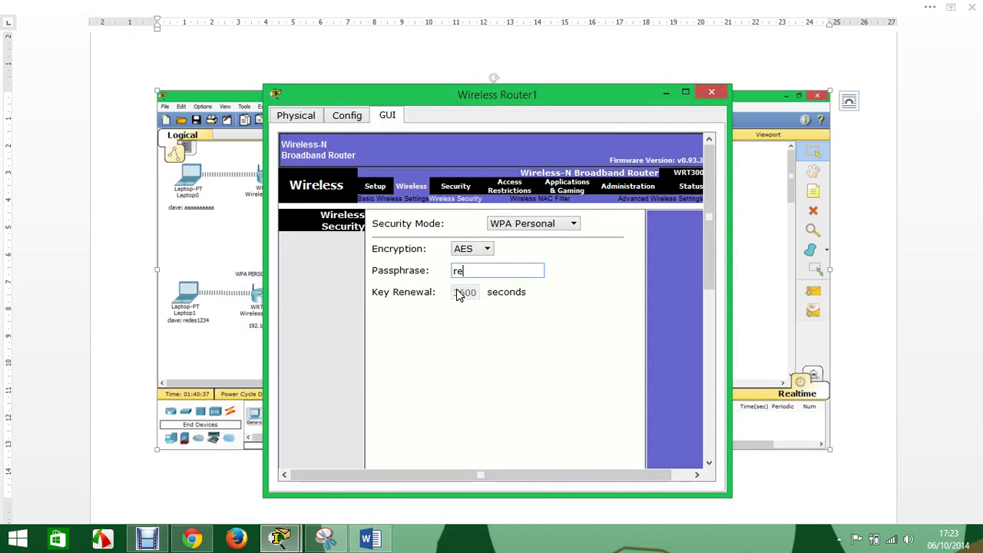
type("redes1234")
left_click_drag(709, 231, 660, 439)
left_click(506, 457)
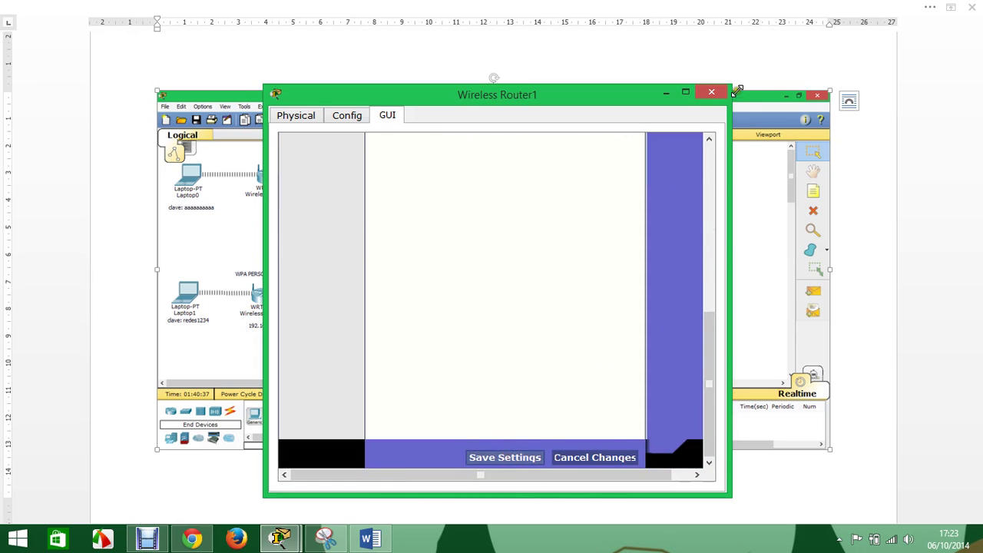
left_click(711, 92)
left_click(282, 538)
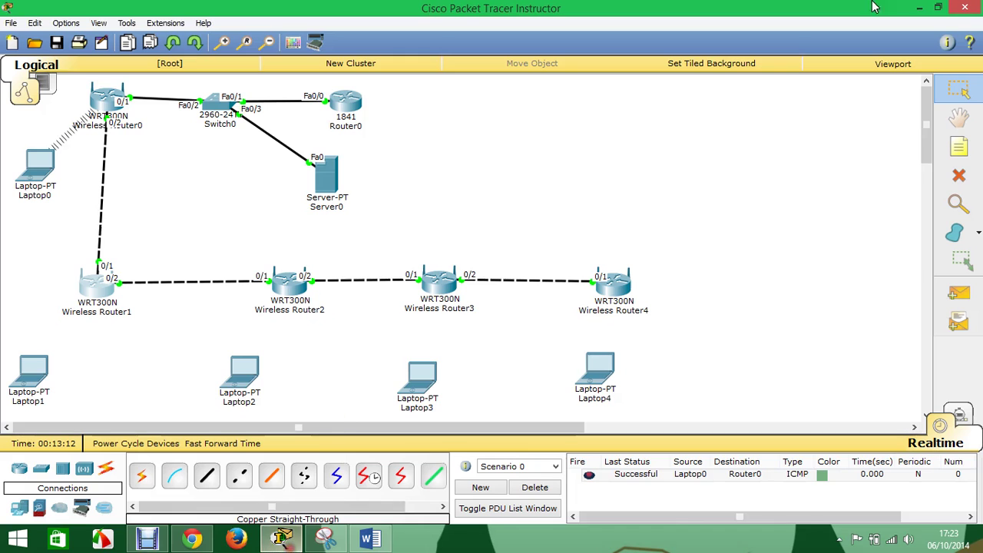
- Start a new manual wireless profile on Laptop1, entering the SSID and keeping DHCP
left_click(42, 371)
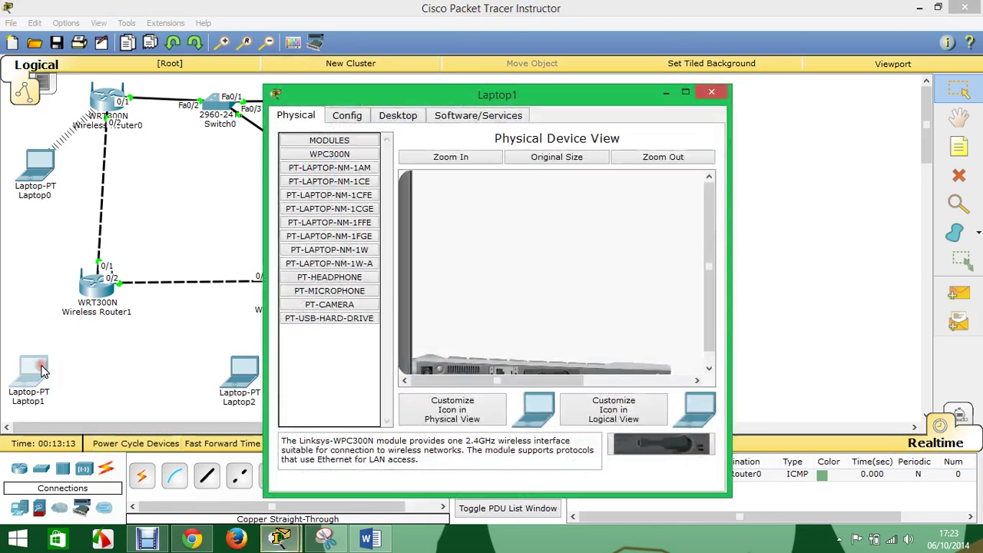
left_click(395, 115)
left_click(329, 264)
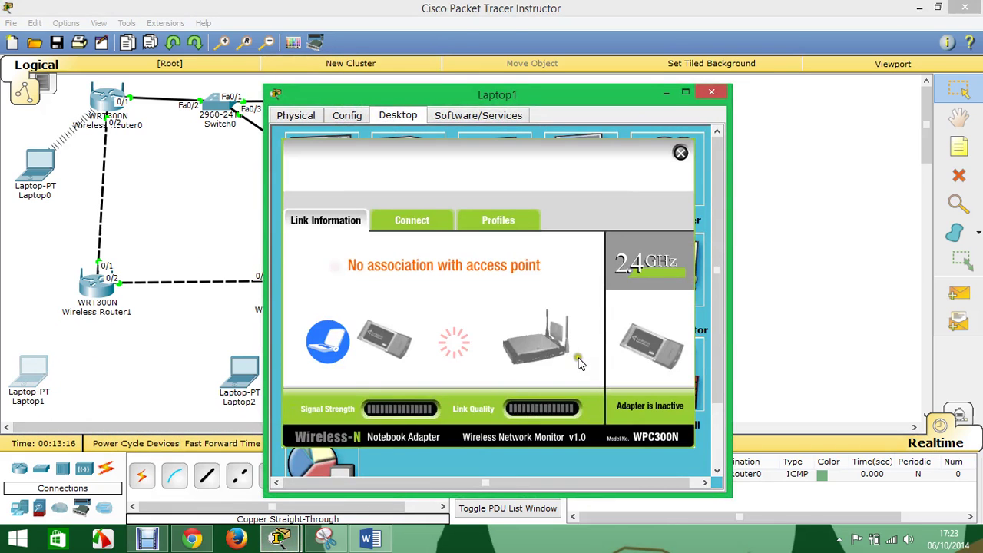
left_click(508, 224)
left_click(458, 409)
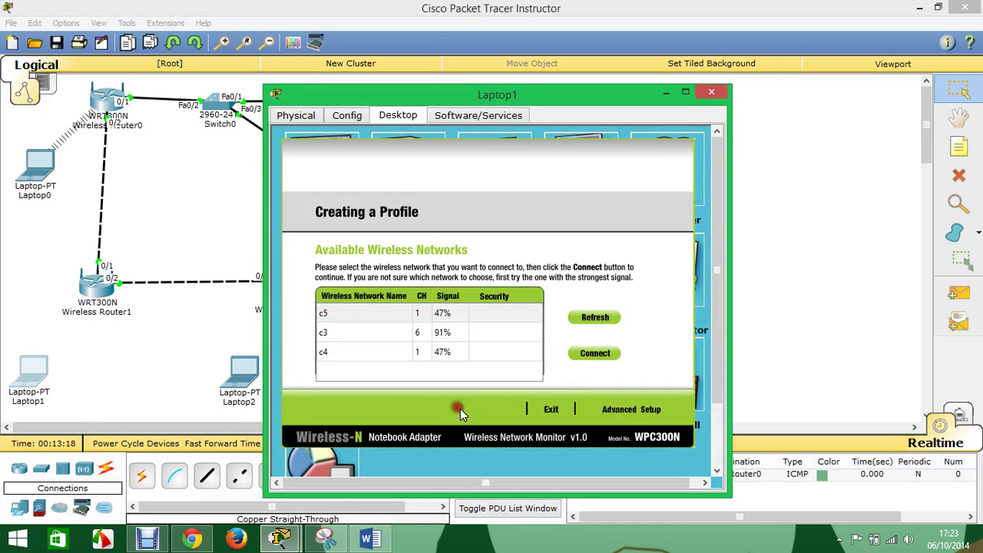
left_click(632, 411)
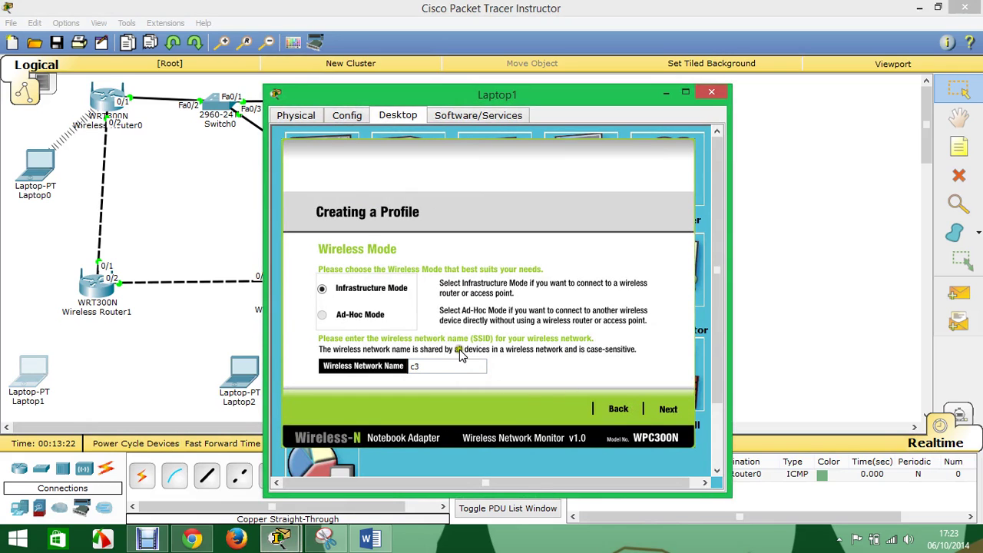
left_click_drag(450, 367, 412, 369)
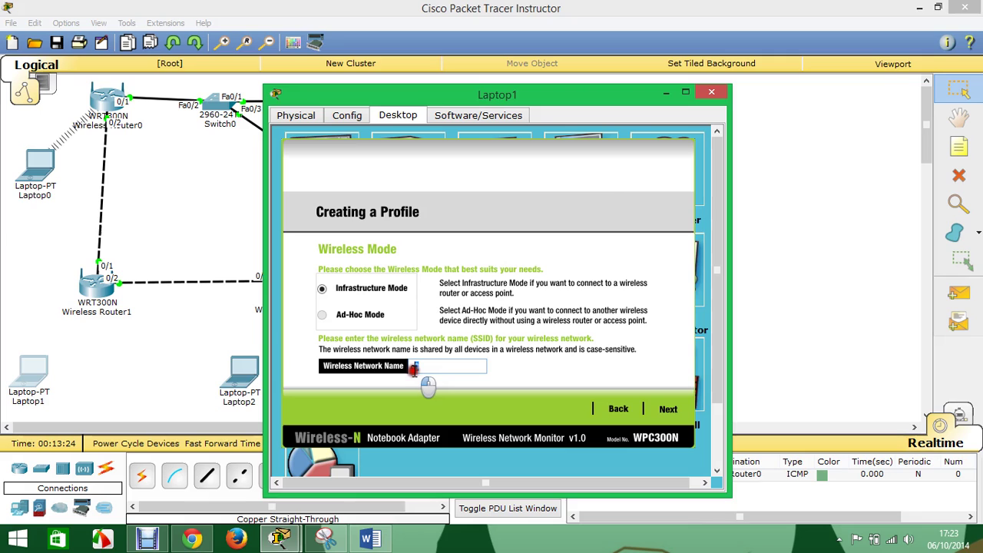
left_click(668, 409)
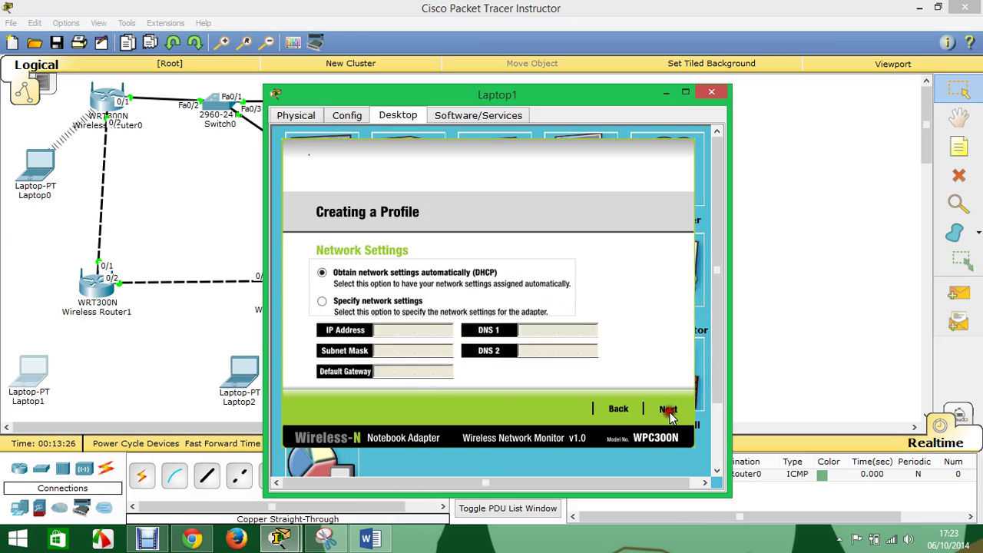
left_click(668, 409)
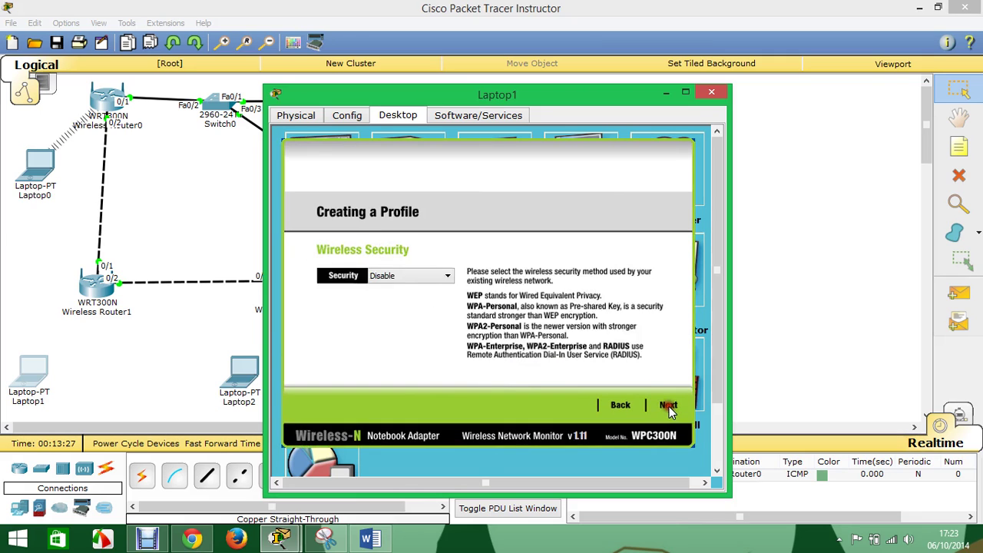
- Give the profile WPA-Personal security with the pre-shared key, save it, and connect
left_click(422, 277)
left_click(421, 308)
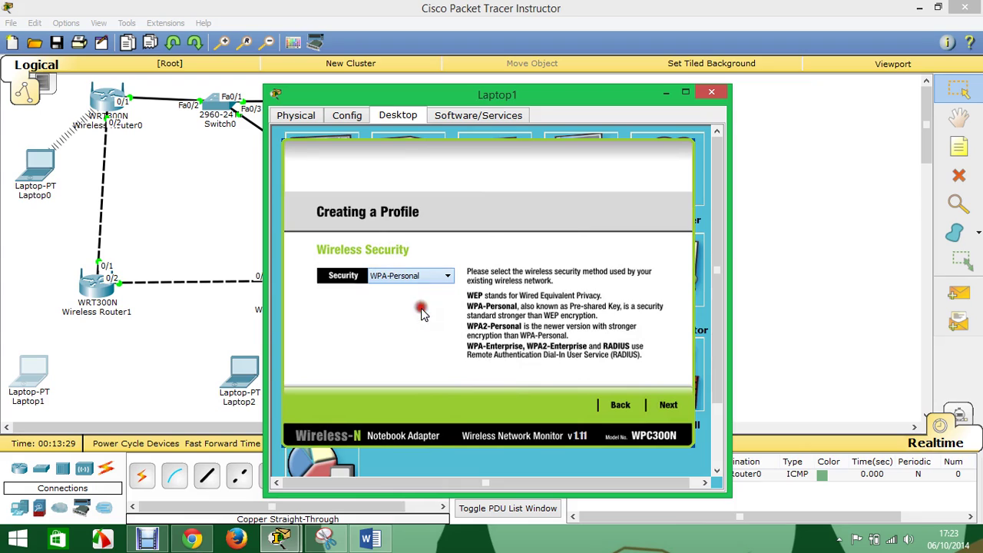
left_click(665, 407)
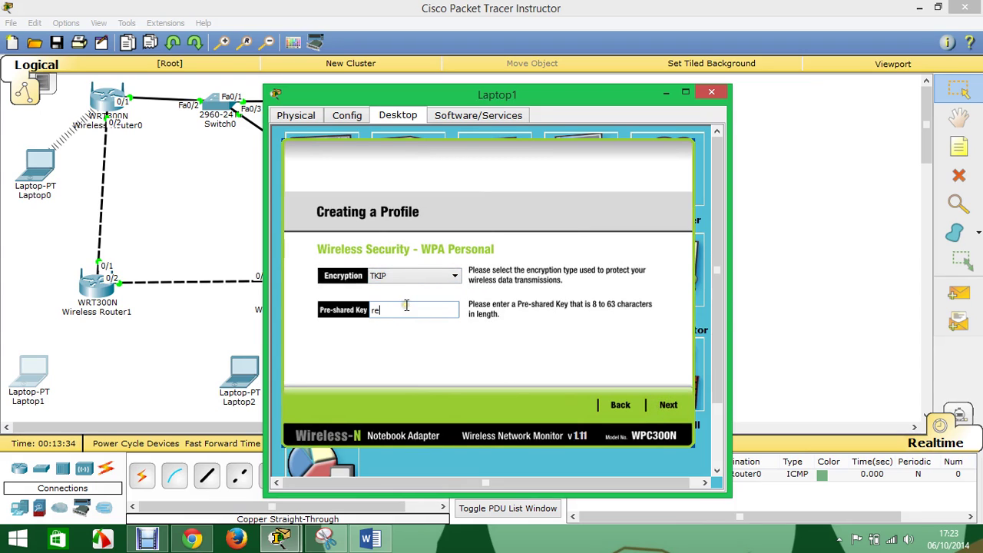
left_click(406, 307)
type("redes1234")
left_click(670, 406)
left_click(667, 408)
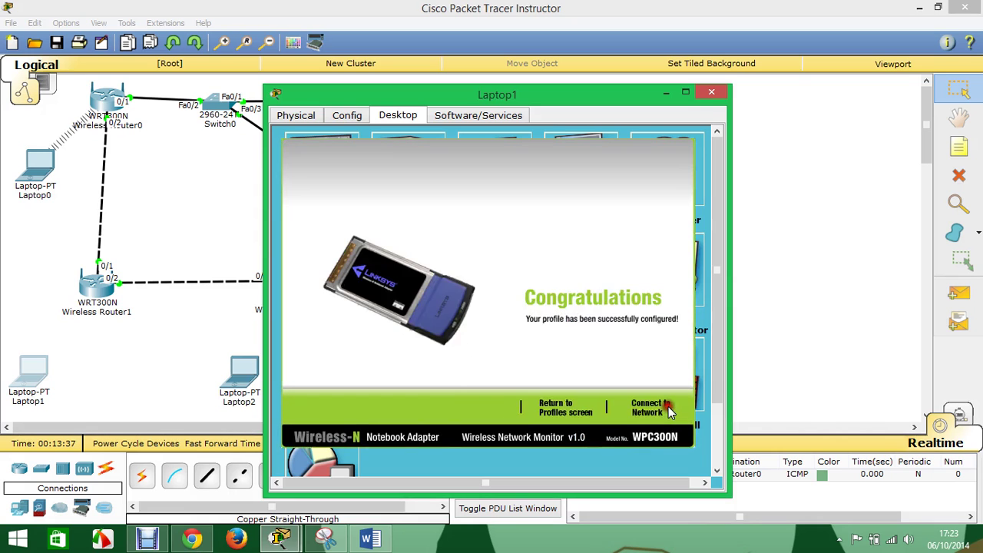
left_click(654, 408)
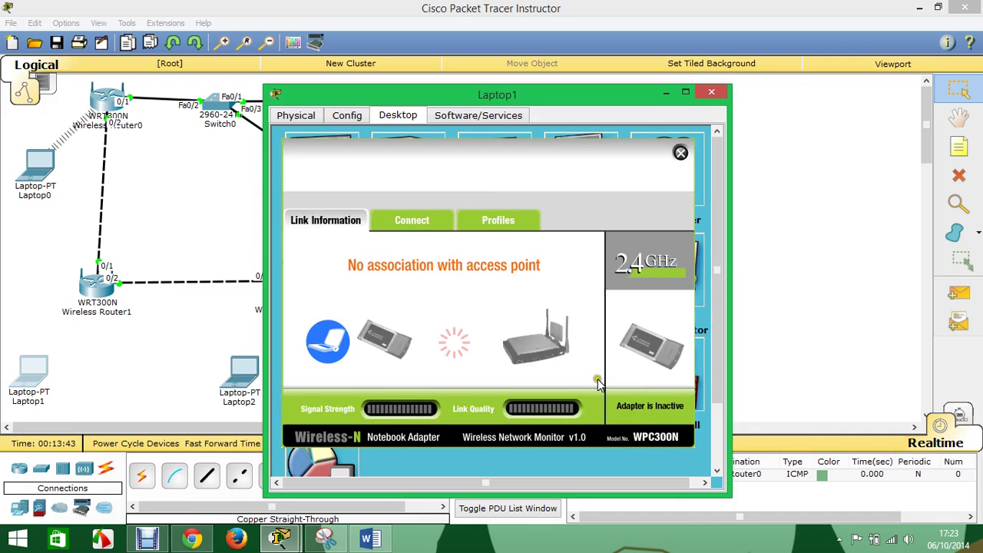
- Review Wireless Router1's basic wireless and wireless security settings
left_click(98, 296)
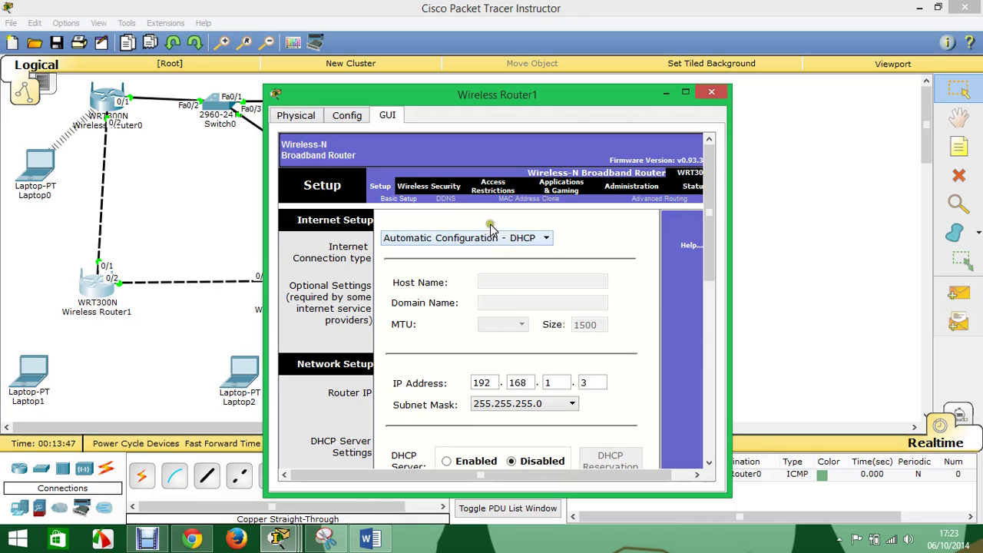
left_click(416, 187)
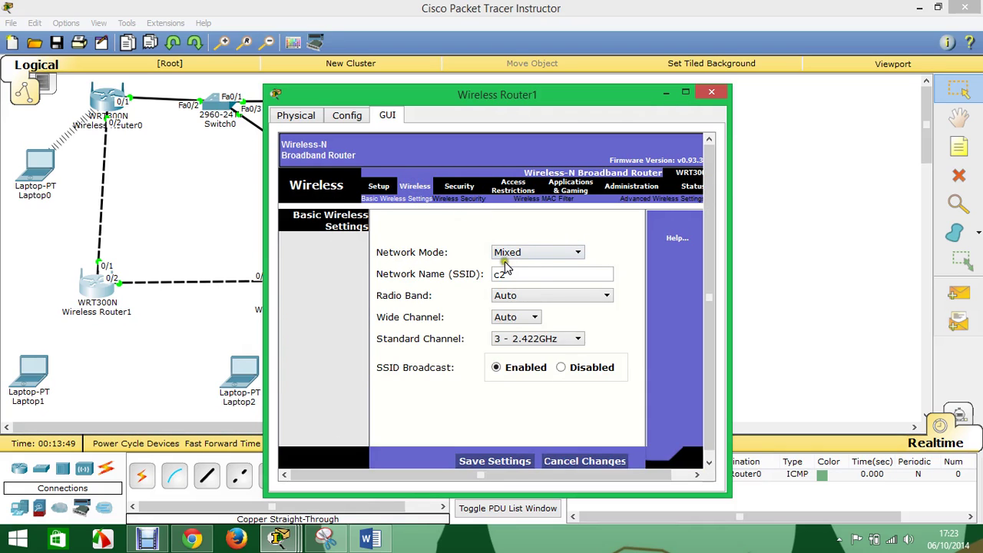
left_click(448, 198)
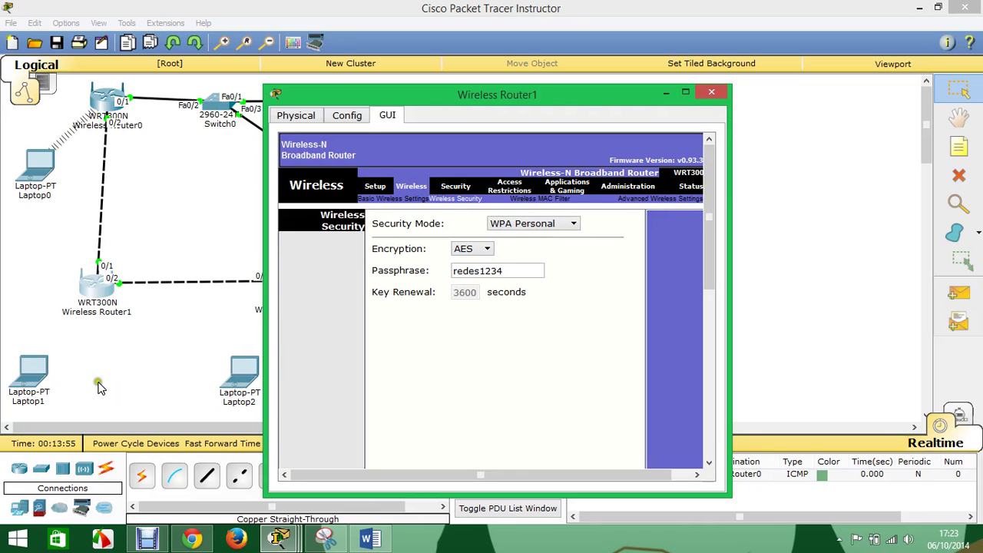
- On Laptop1, start a new advanced-setup wireless profile with SSID c2 instead of c5
left_click(44, 377)
left_click(501, 221)
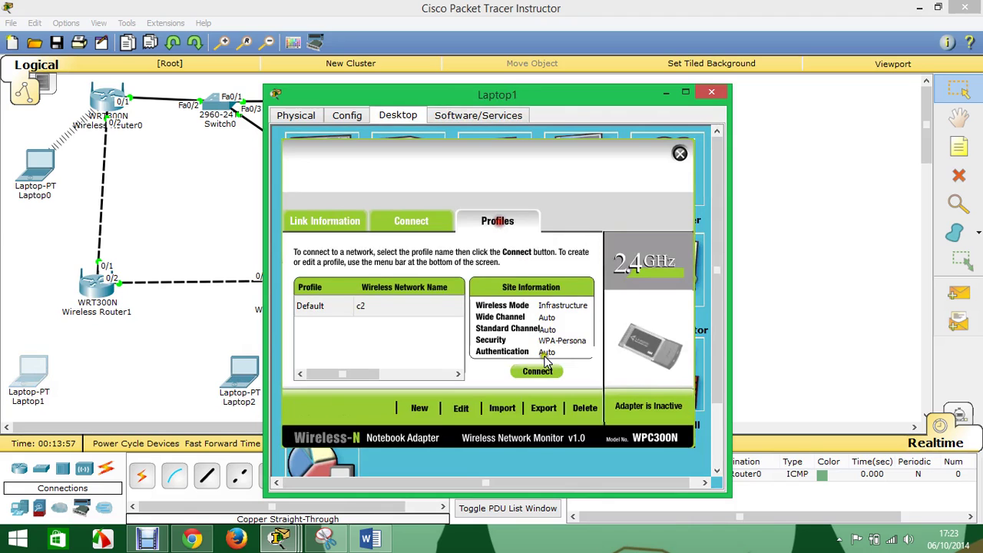
left_click(460, 408)
left_click(641, 408)
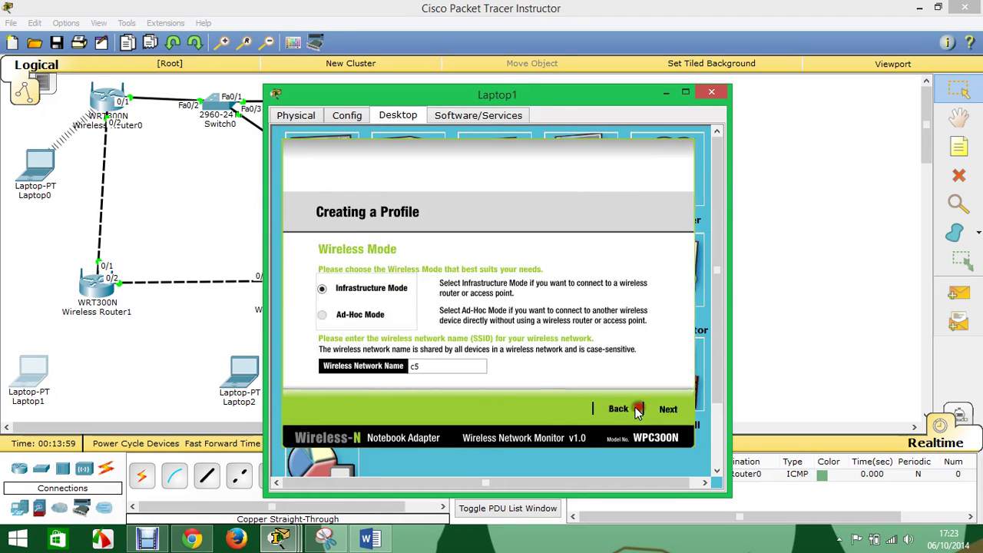
left_click(415, 366)
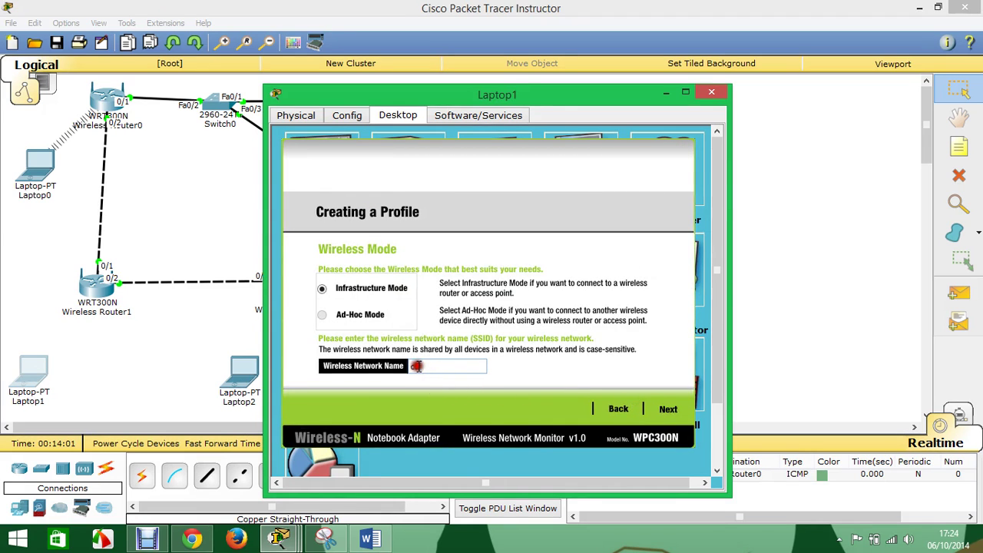
left_click_drag(430, 367, 400, 364)
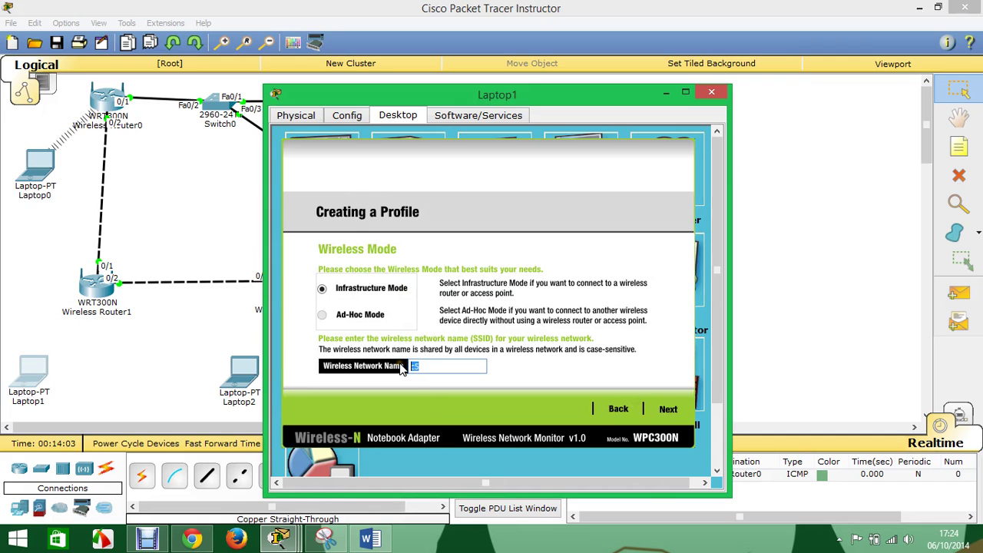
left_click(668, 408)
left_click(670, 406)
left_click(672, 407)
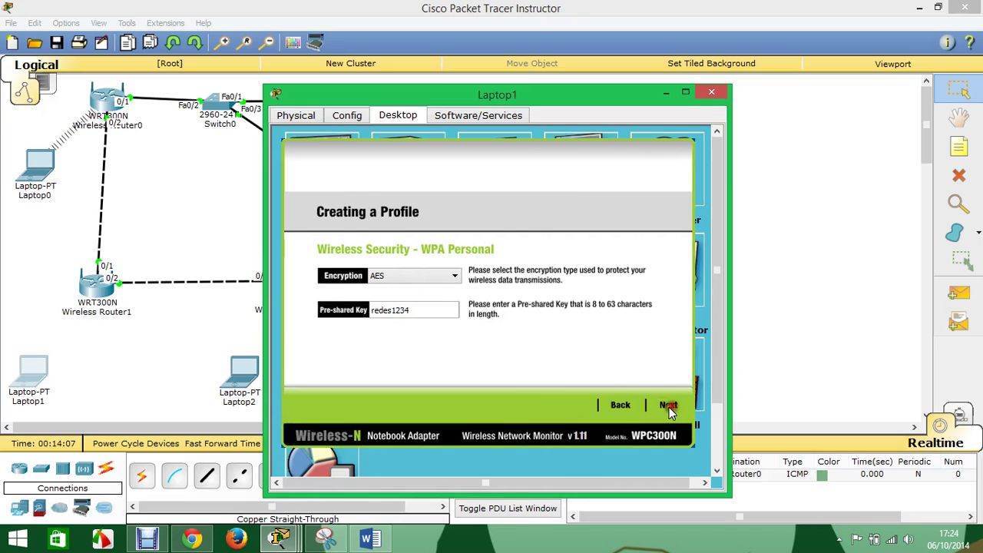
- Use WPA Personal with AES, save the profile, connect Laptop1 and close its window
left_click(443, 278)
left_click(444, 277)
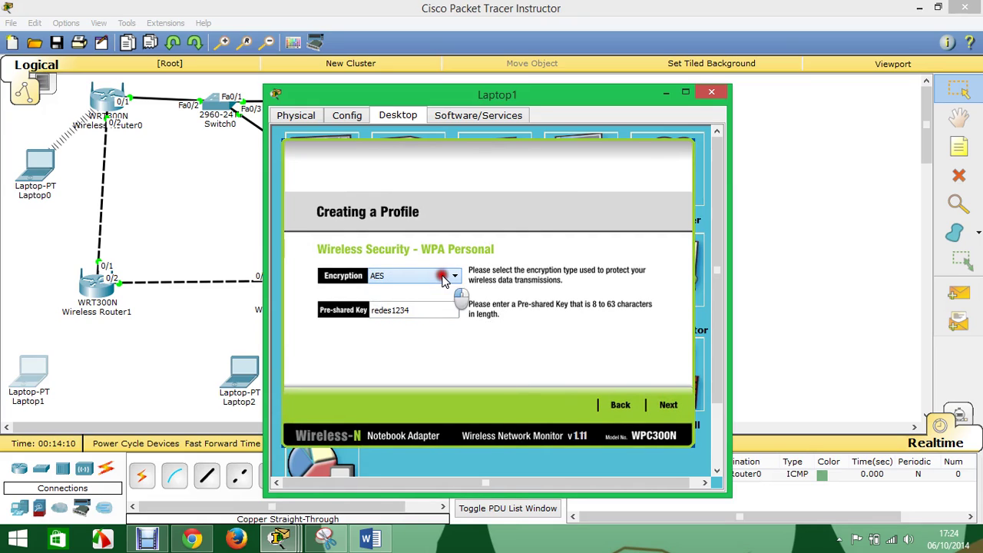
left_click(667, 411)
left_click(668, 411)
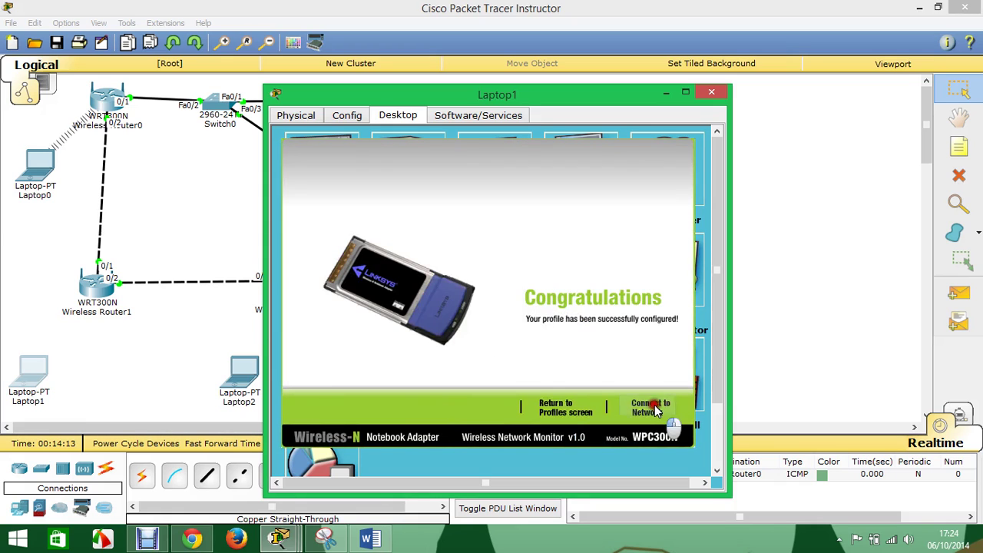
left_click(655, 409)
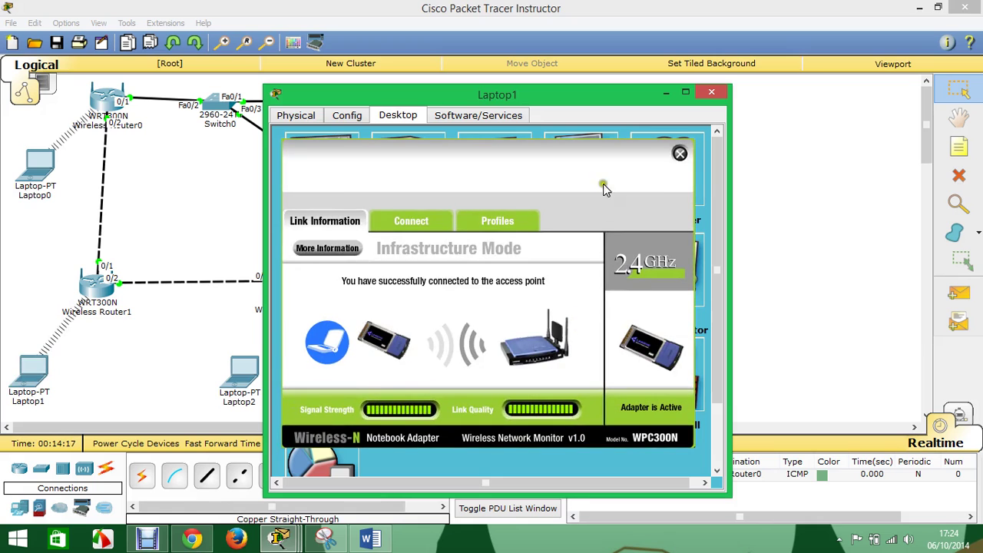
left_click(711, 93)
left_click(958, 294)
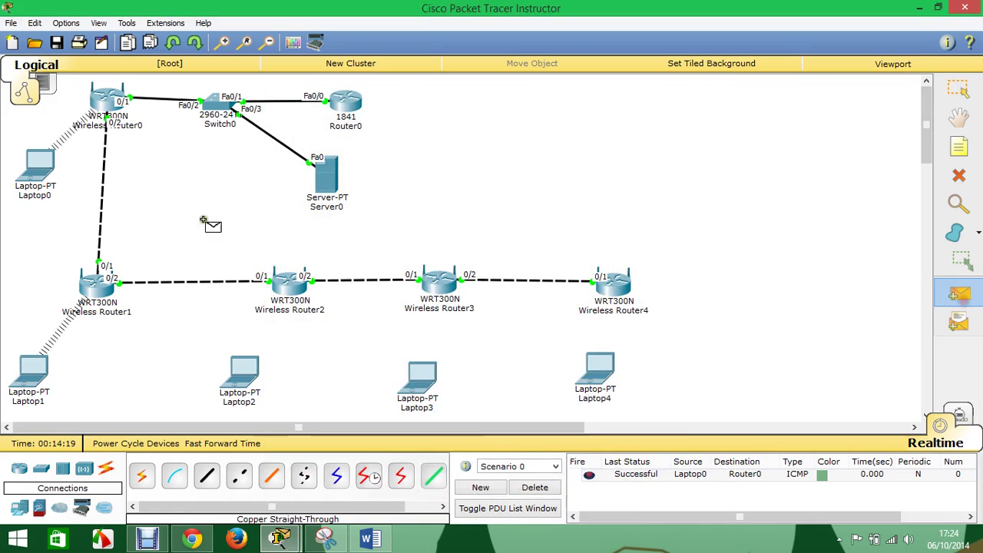
- Send simple test pings from Laptop1 to Laptop0, Router0 and Server0
left_click(30, 375)
left_click(37, 169)
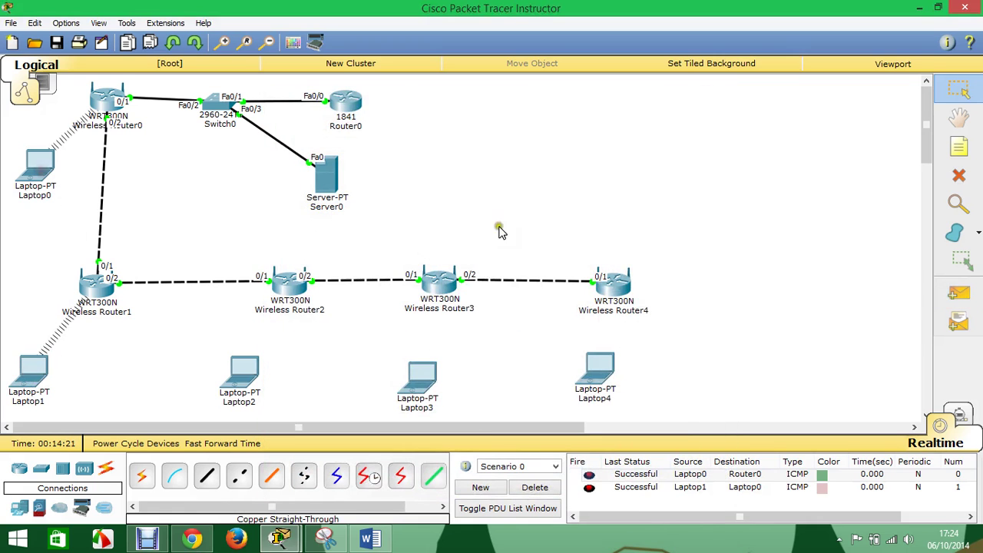
left_click(963, 301)
left_click(32, 375)
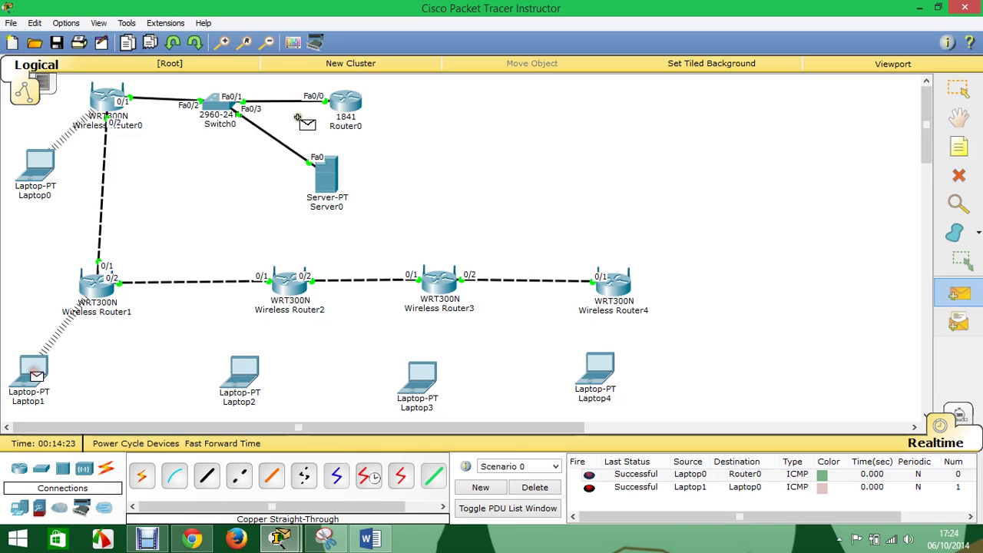
left_click(345, 101)
left_click(958, 294)
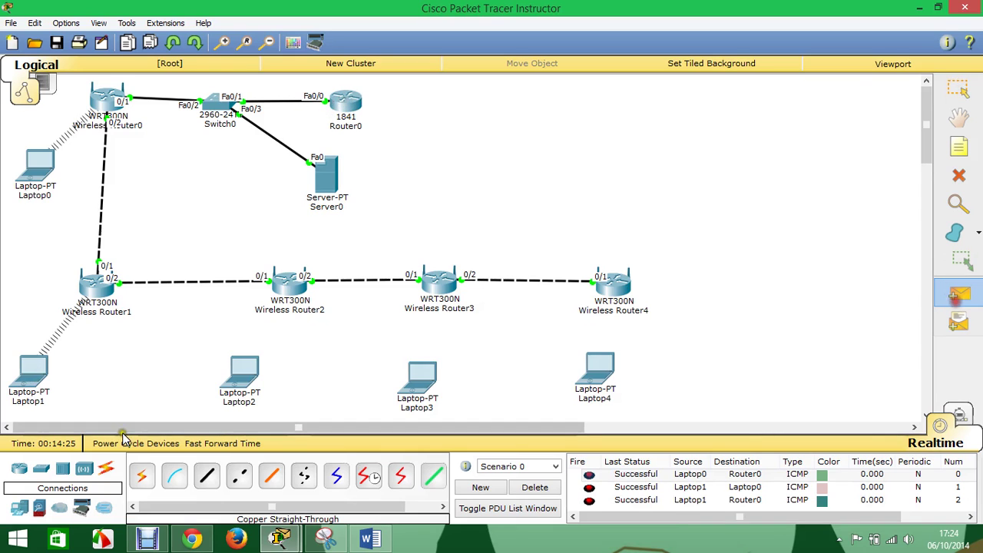
left_click(35, 375)
left_click(326, 175)
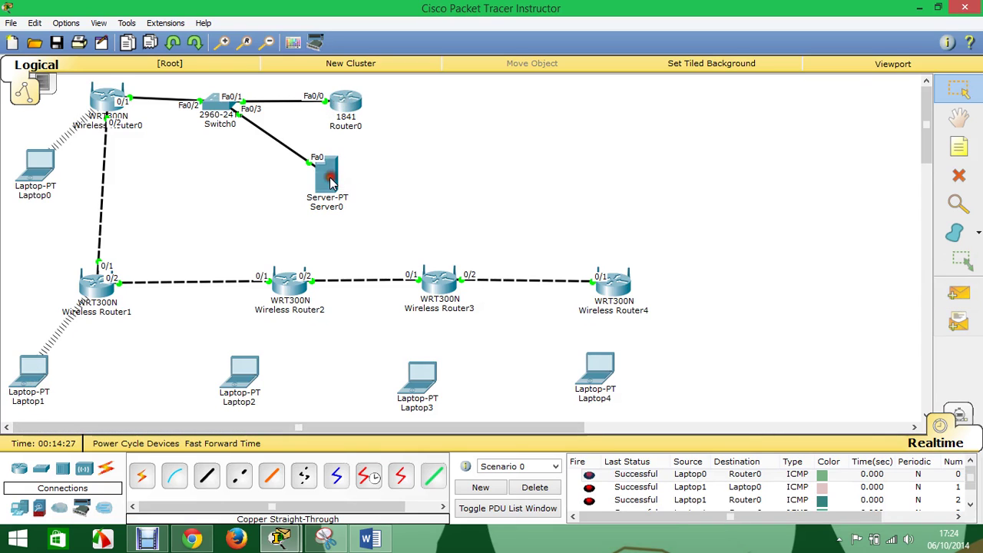
- Delete the ping results and bring up Wireless Router2's configuration
scroll(685, 507, "down", 1)
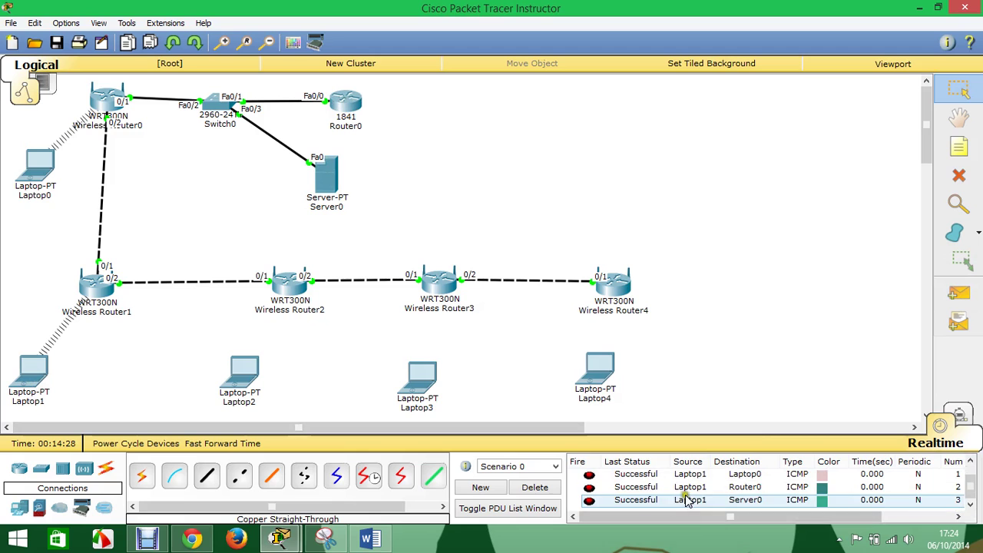
left_click(547, 488)
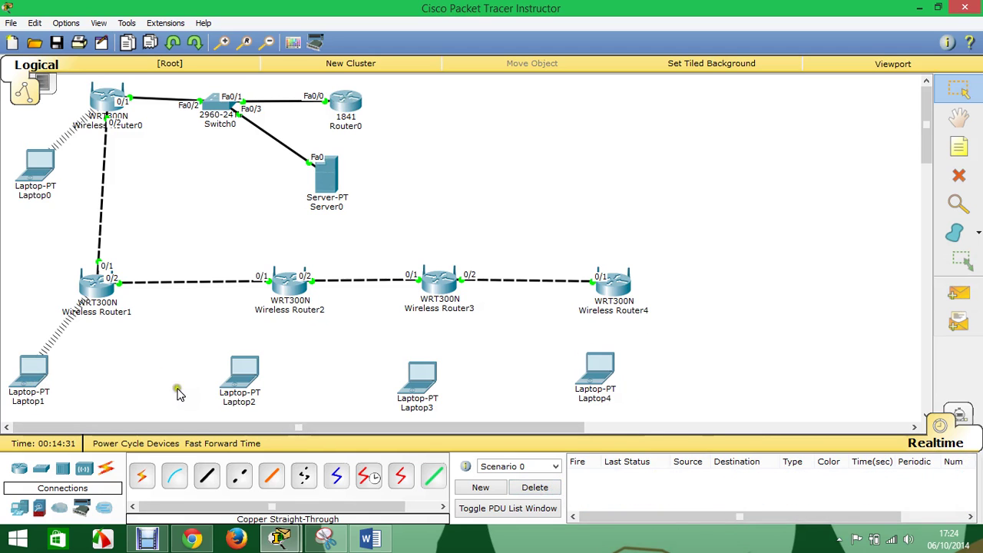
left_click(311, 297)
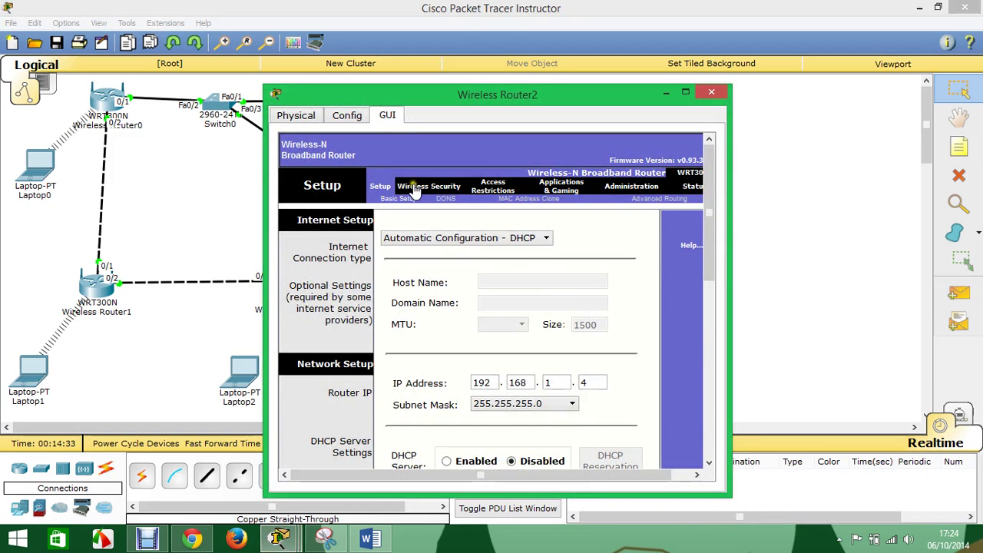
- Set Wireless Router2's security to WPA Enterprise with RADIUS server 192.168.1.10
left_click(414, 187)
left_click(455, 198)
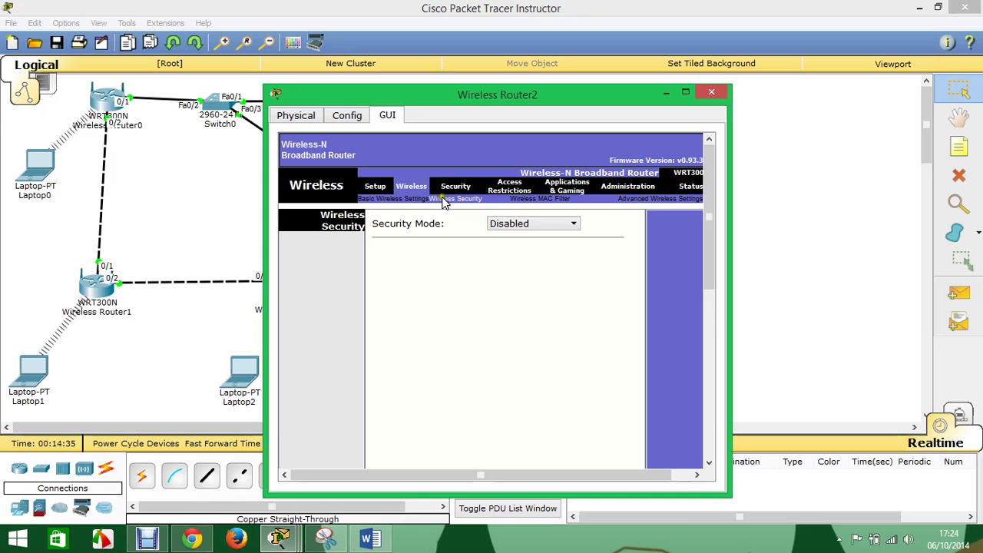
left_click(504, 223)
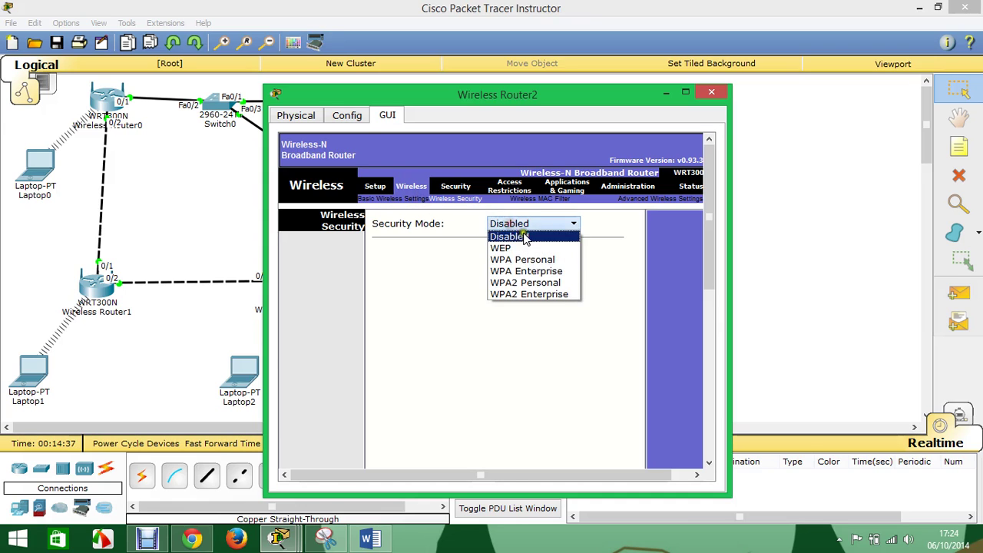
left_click(537, 272)
double_click(471, 270)
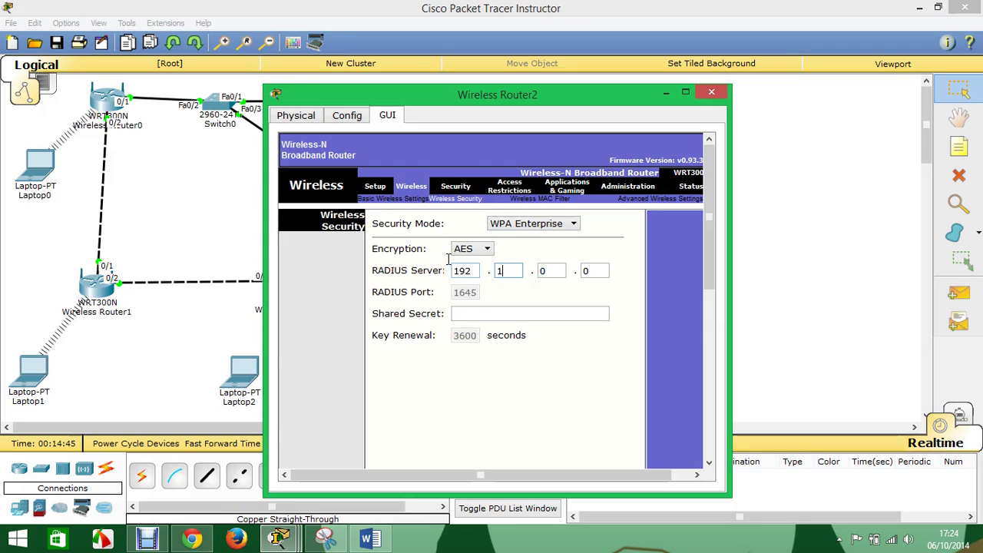
key("Tab")
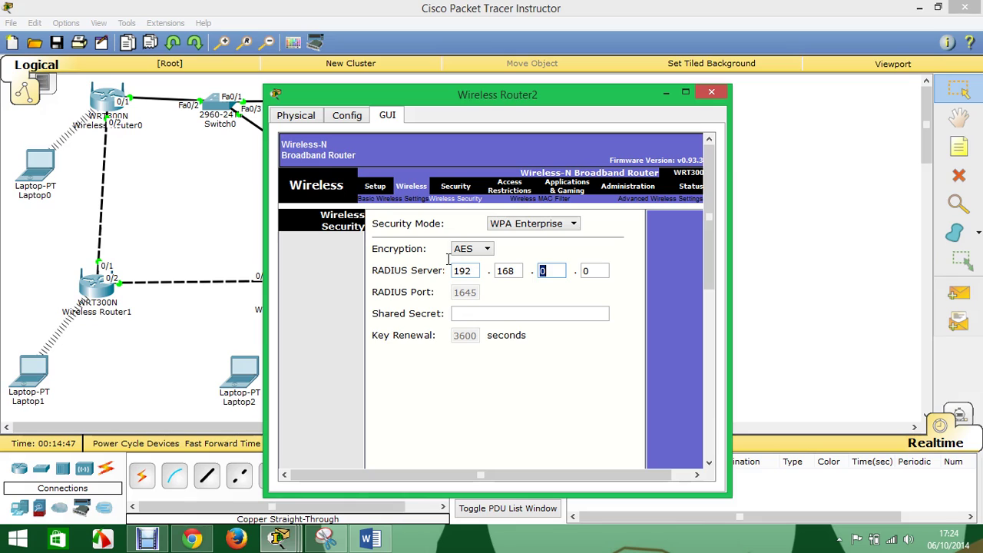
type("1")
key("Tab")
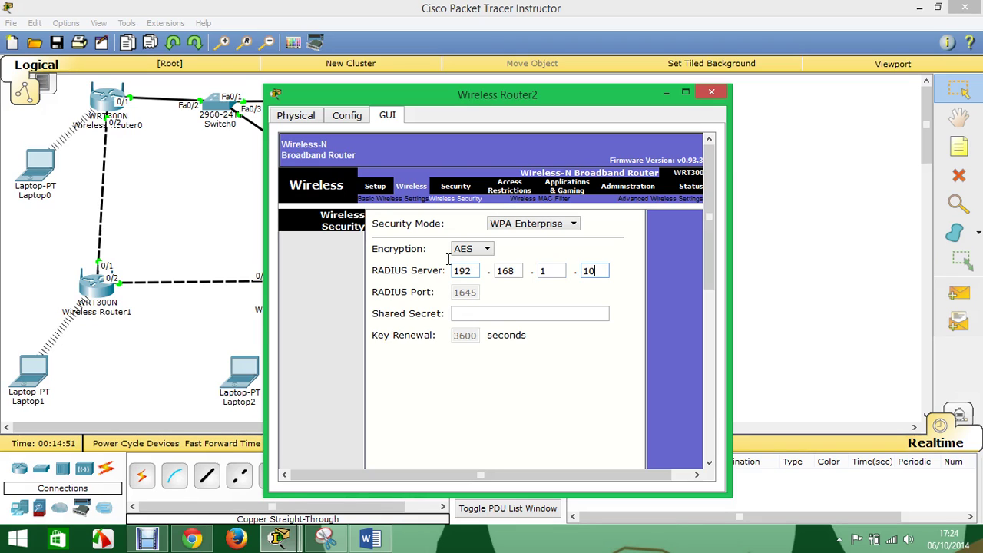
- Enter the RADIUS shared secret and save the wireless security settings
left_click(463, 312)
scroll(496, 432, "down", 10)
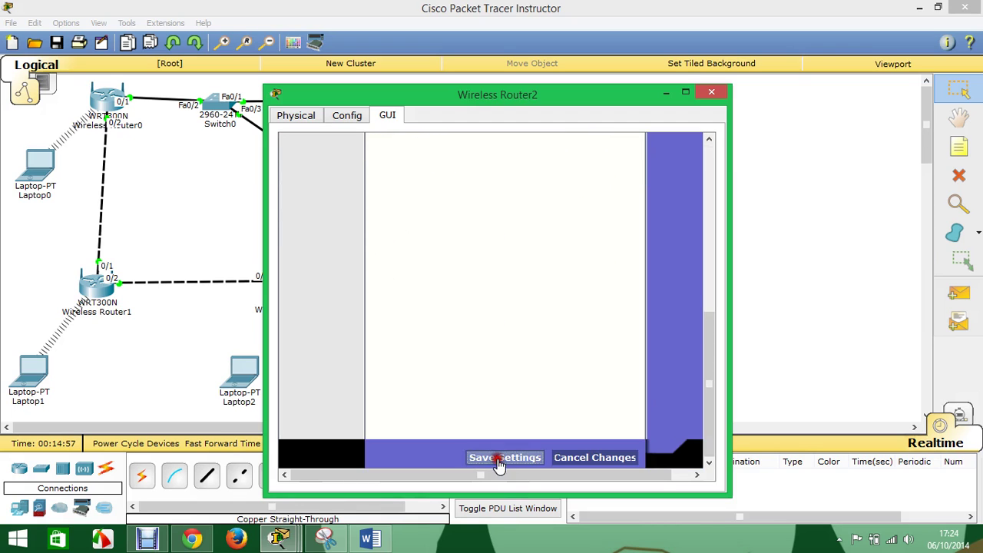
left_click(499, 458)
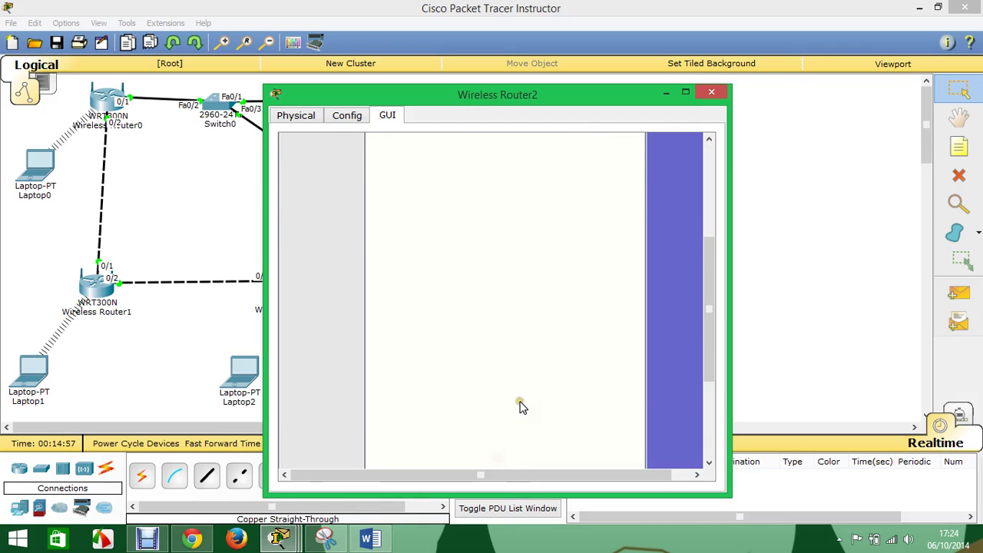
left_click(711, 92)
left_click(327, 178)
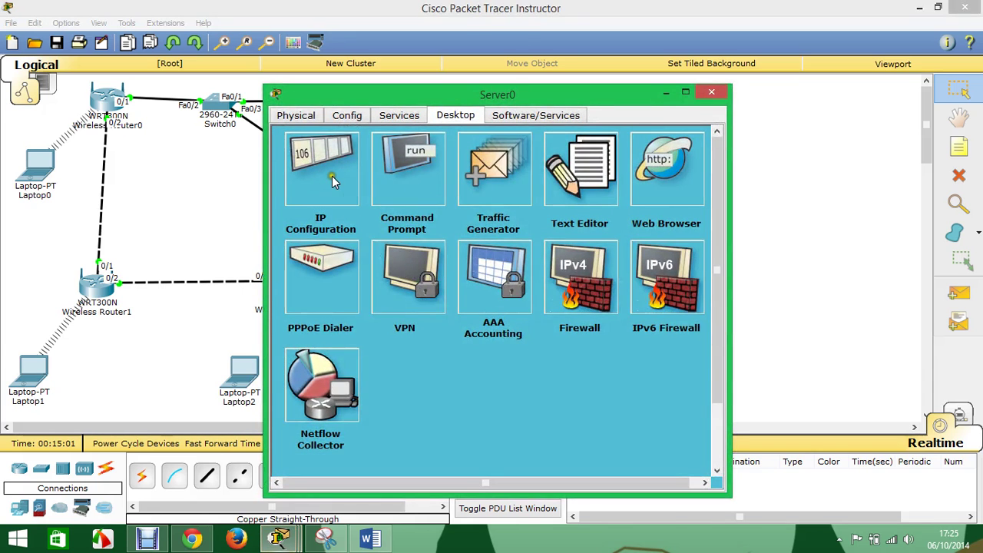
- Check Server0's IP 192.168.1.10 and turn the AAA service on
left_click(328, 175)
left_click_drag(472, 230, 393, 240)
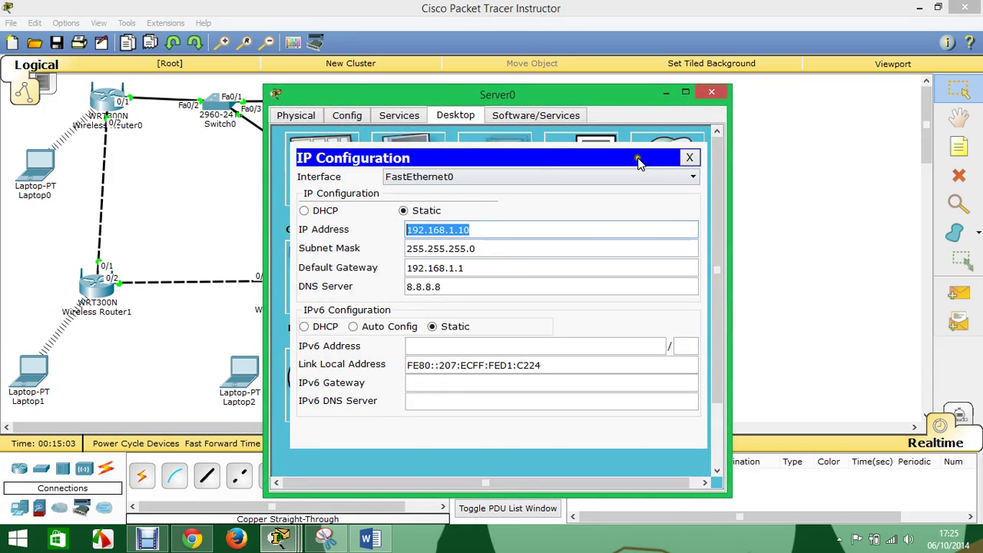
left_click(690, 157)
left_click(399, 116)
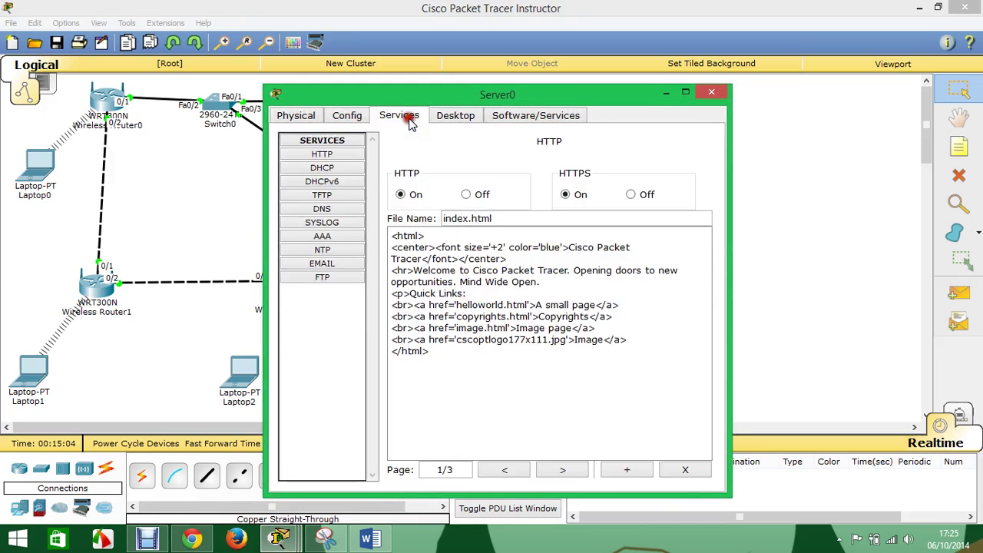
left_click(329, 236)
left_click(458, 172)
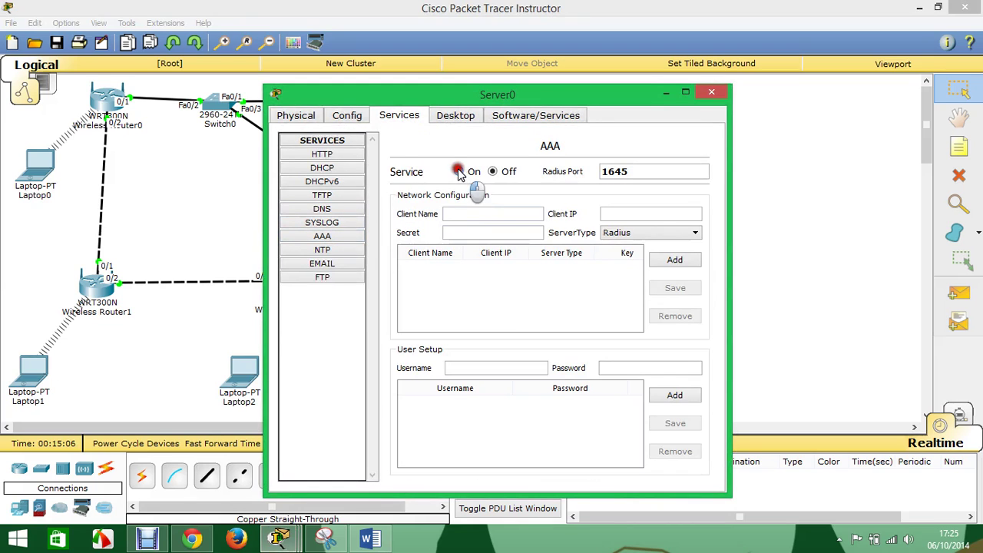
- Add RADIUS client 'Wireless Router2' at 192.168.1.4 with the shared secret
left_click(467, 213)
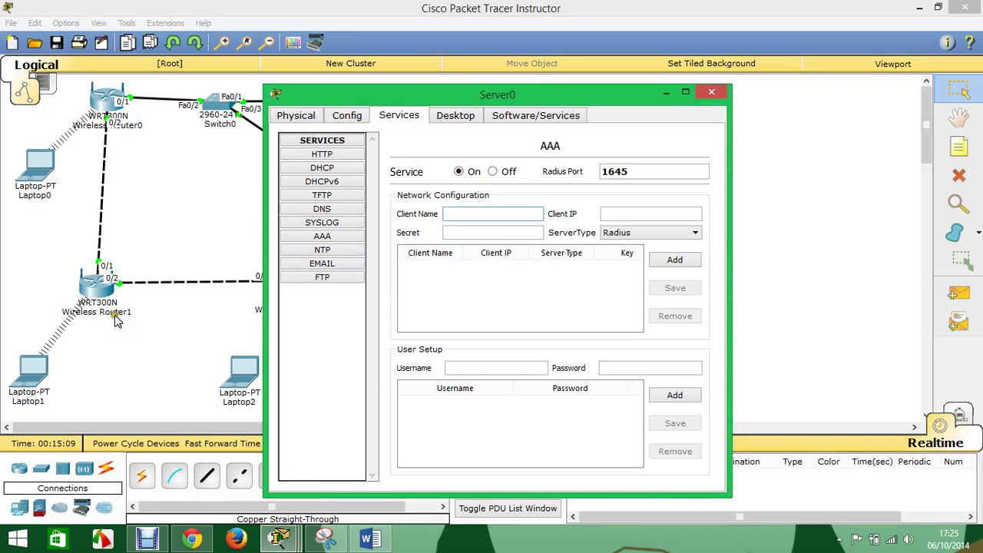
left_click_drag(454, 97, 652, 116)
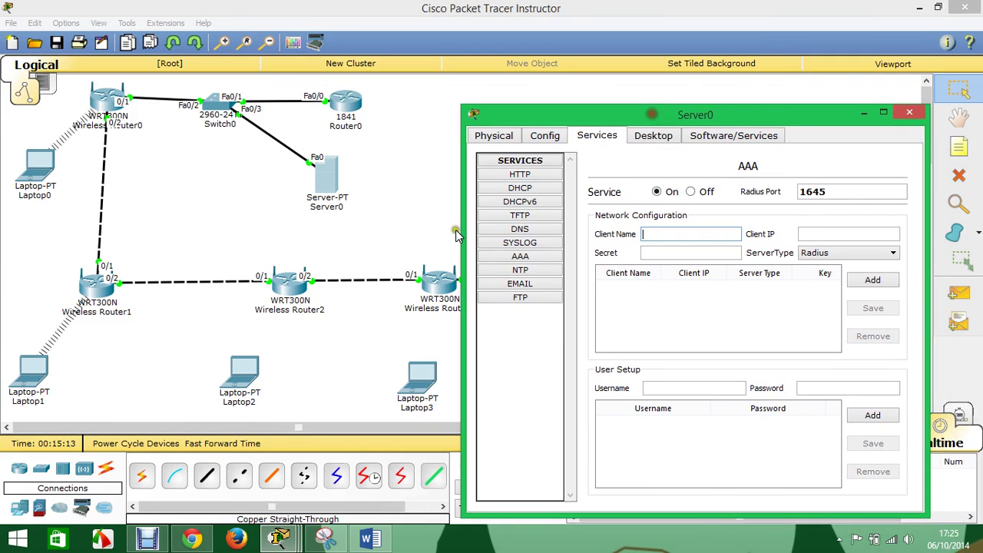
left_click(320, 318)
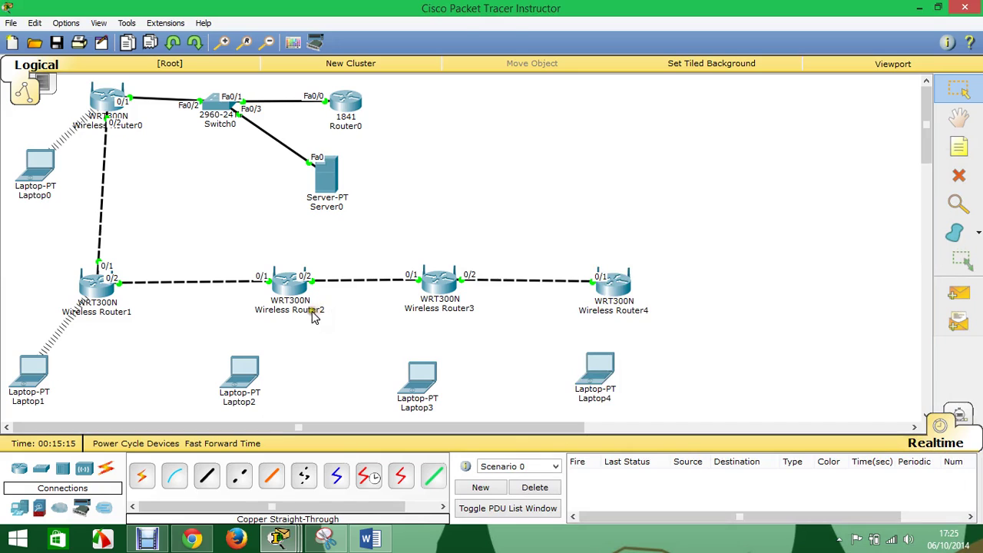
left_click(315, 311)
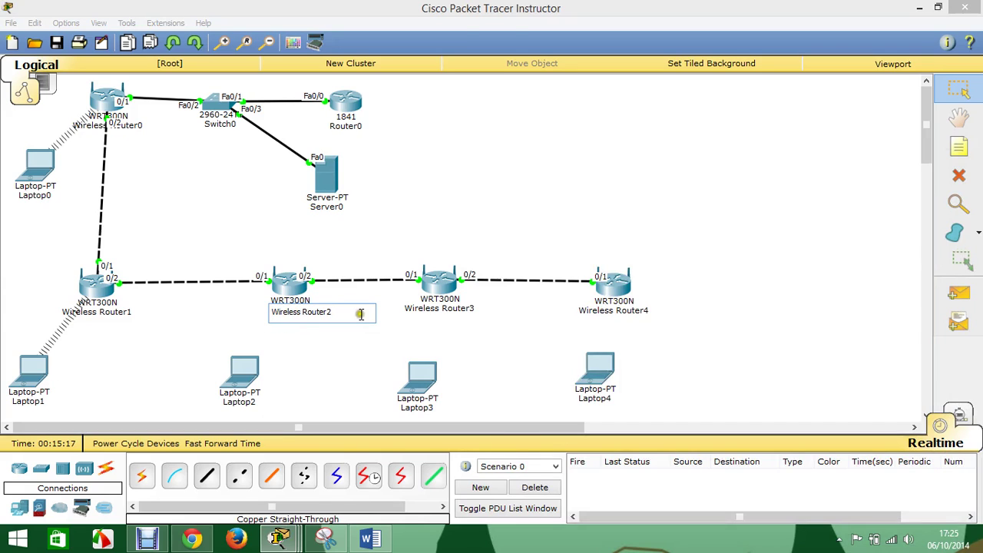
left_click_drag(355, 312, 206, 307)
key("ctrl+c")
left_click(320, 203)
left_click(651, 236)
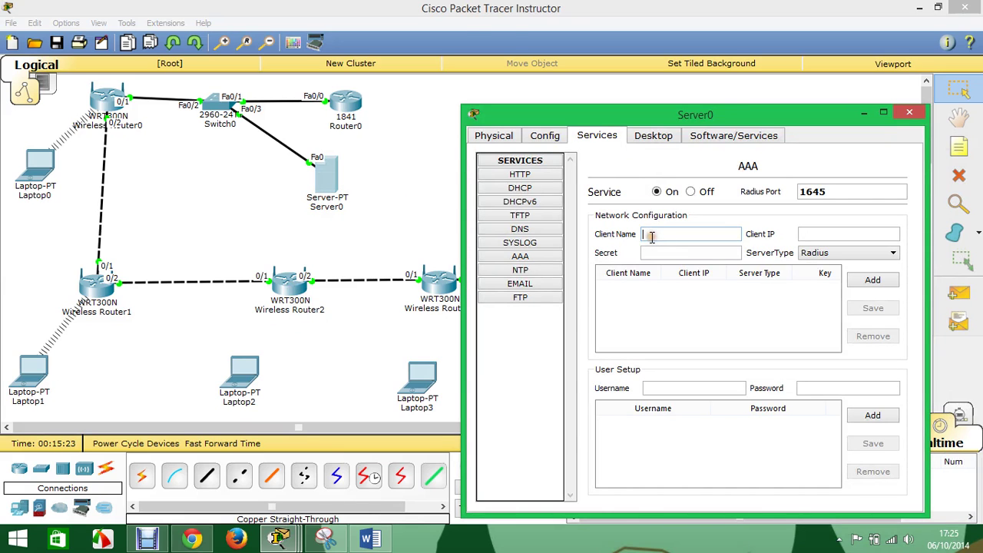
key("ctrl+v")
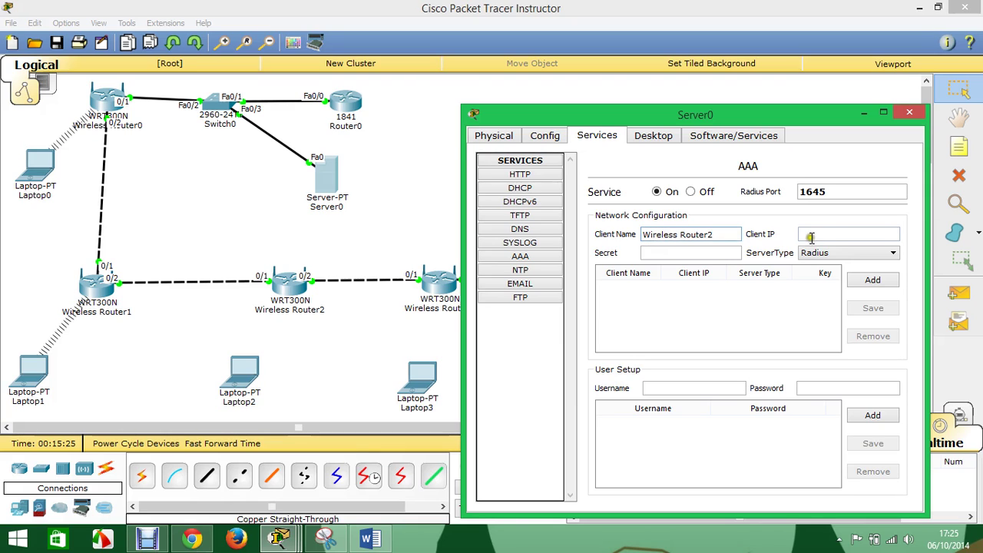
left_click(812, 237)
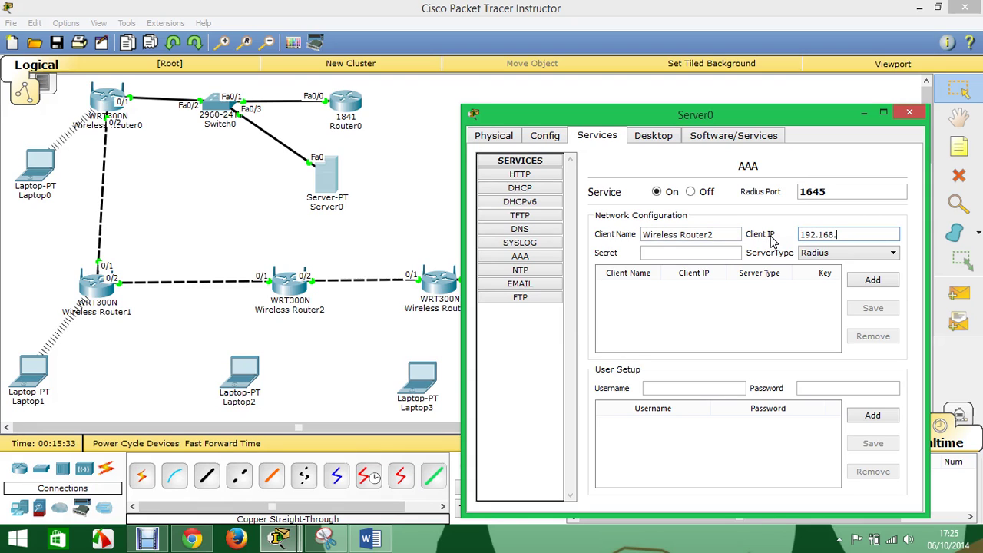
type("4")
left_click(691, 253)
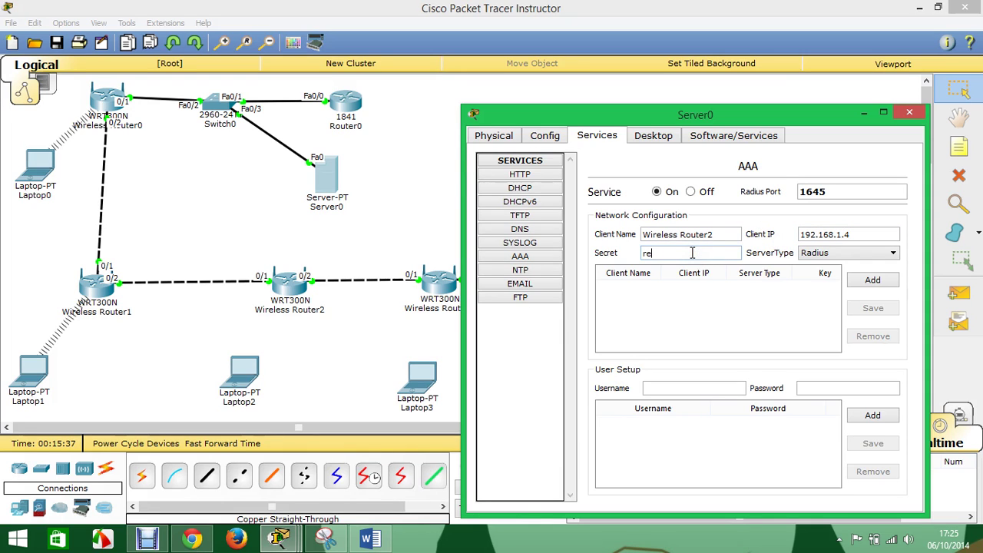
left_click(873, 280)
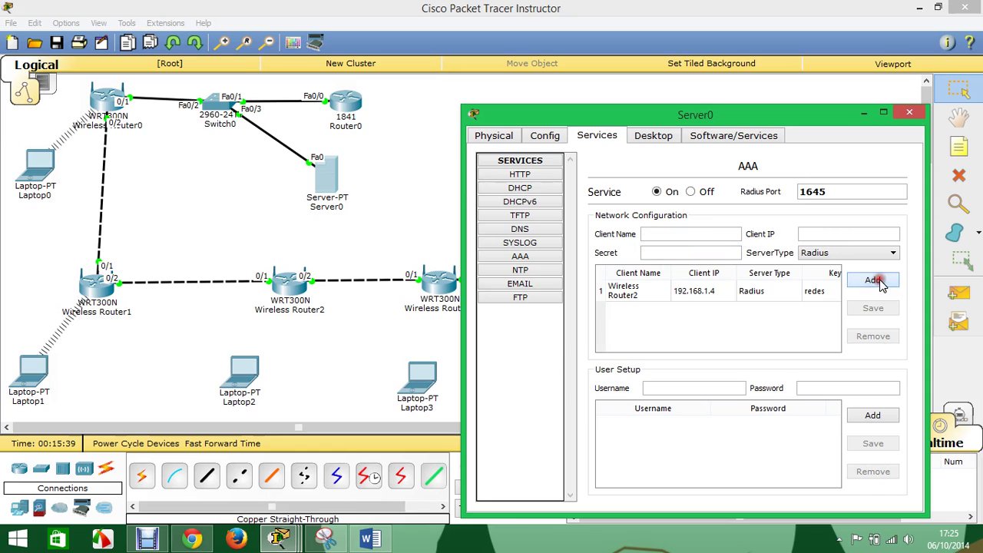
- Add a user account with its password to Server0's AAA service
left_click(681, 395)
left_click(799, 387)
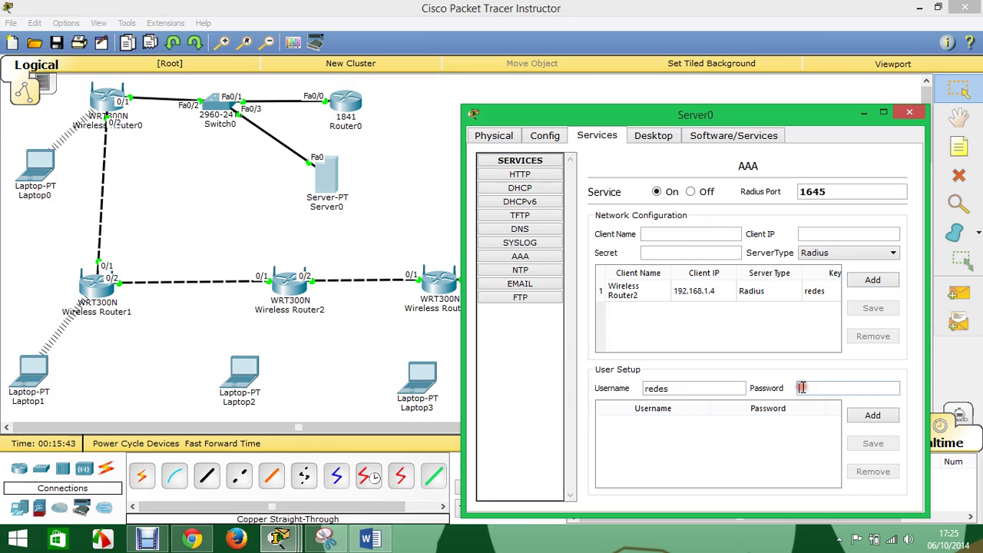
type("redes")
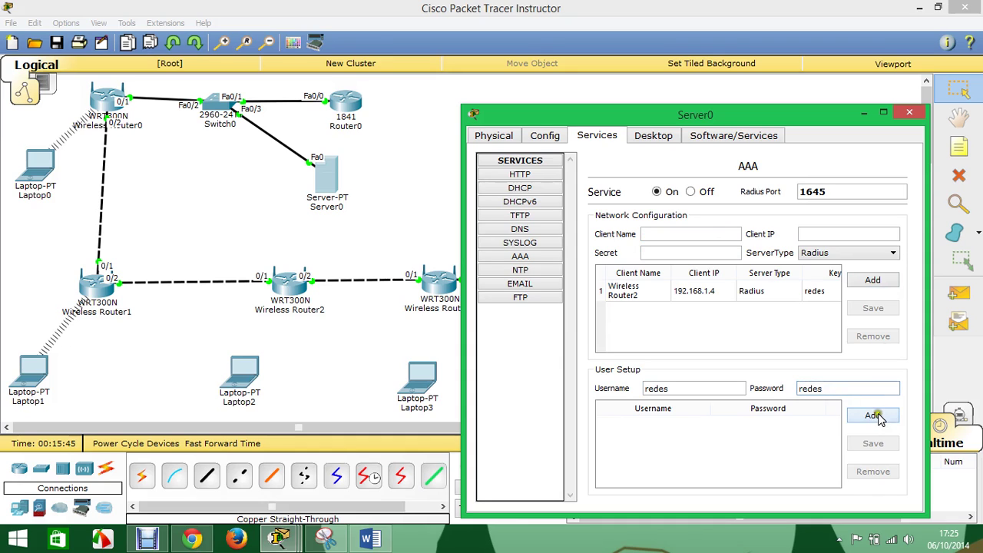
left_click(873, 416)
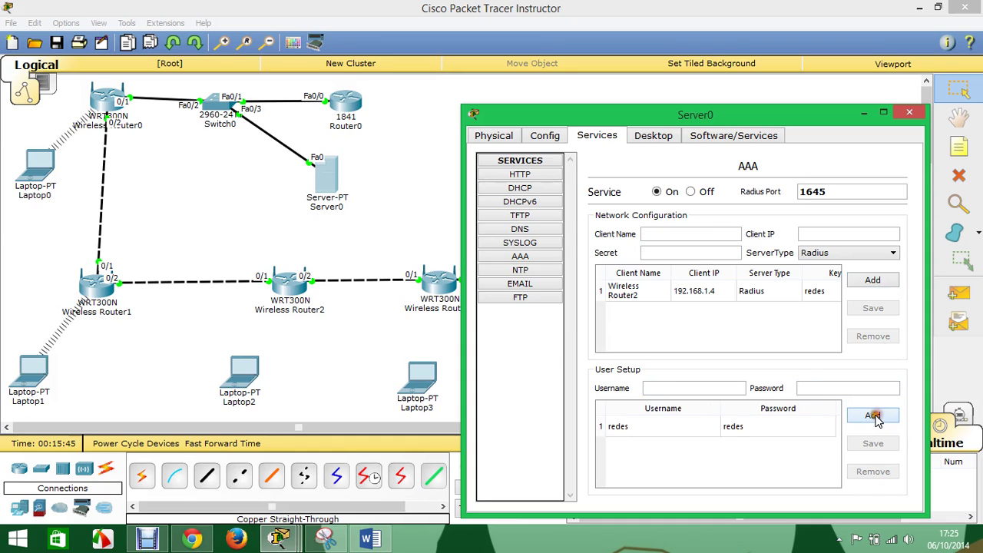
left_click(910, 113)
left_click(247, 378)
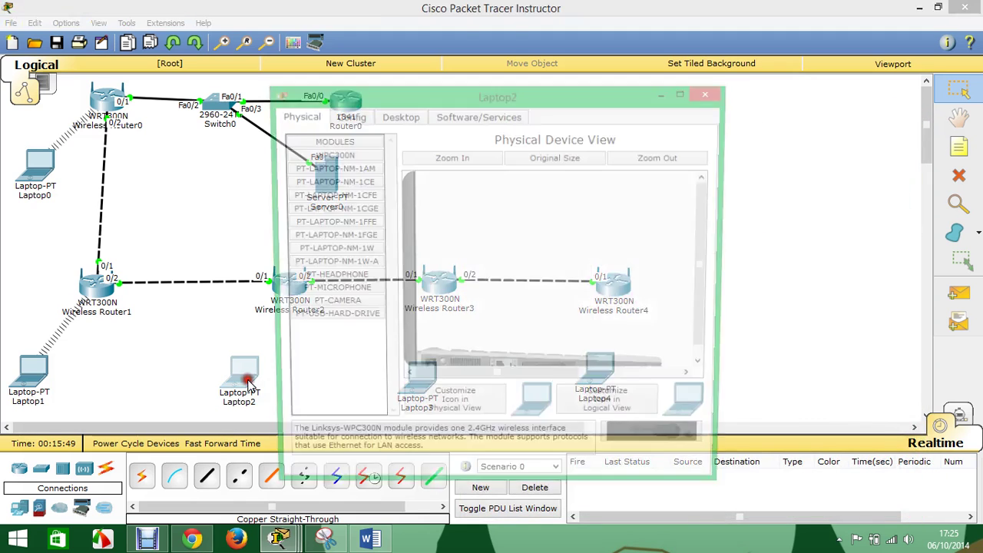
- On Laptop2, start a new advanced wireless profile for network c3 in infrastructure mode
left_click(405, 123)
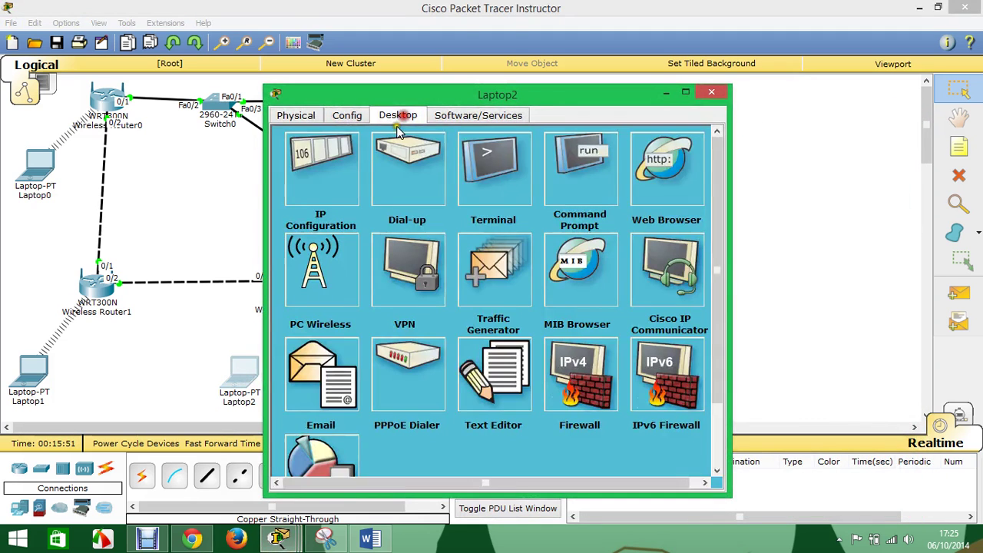
left_click(315, 270)
left_click(486, 223)
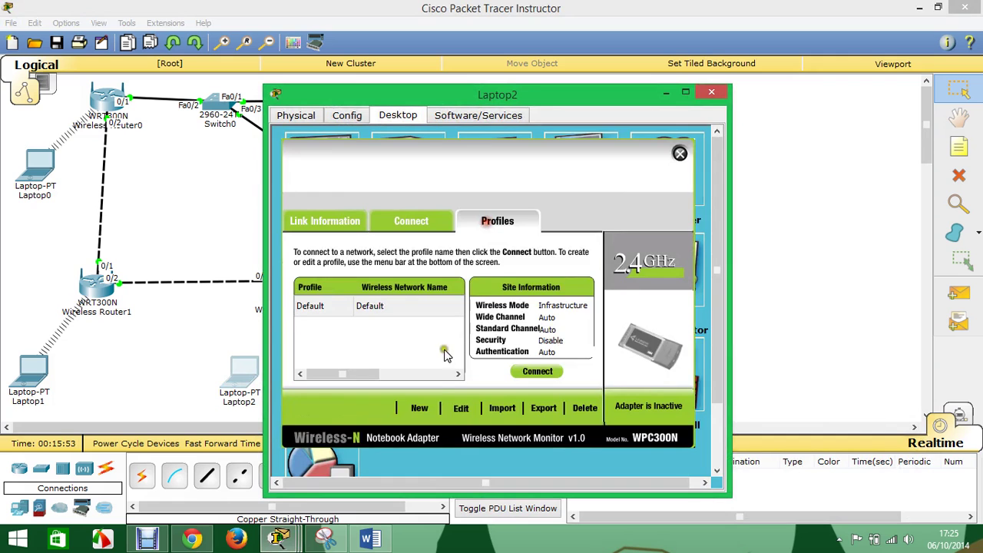
left_click(459, 406)
left_click(618, 410)
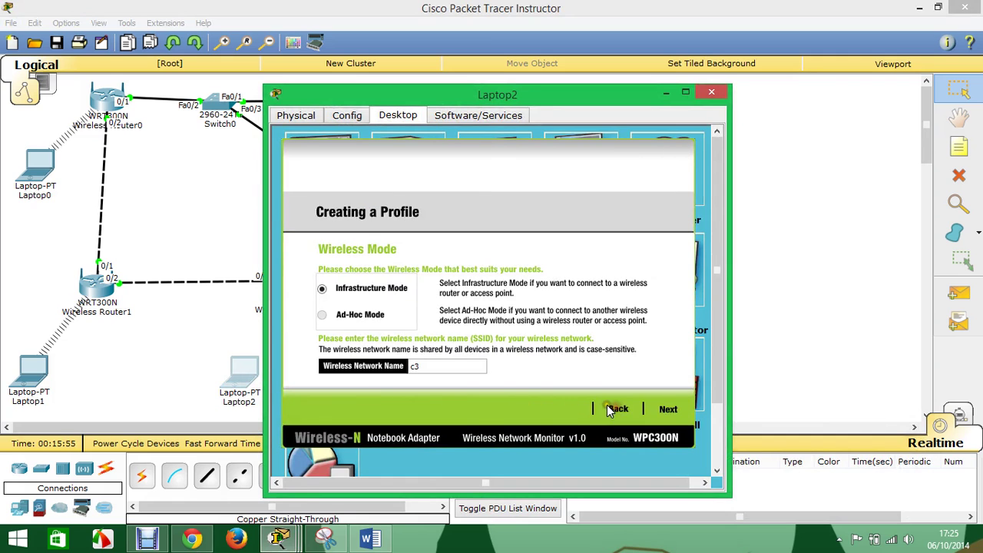
left_click_drag(482, 94, 617, 94)
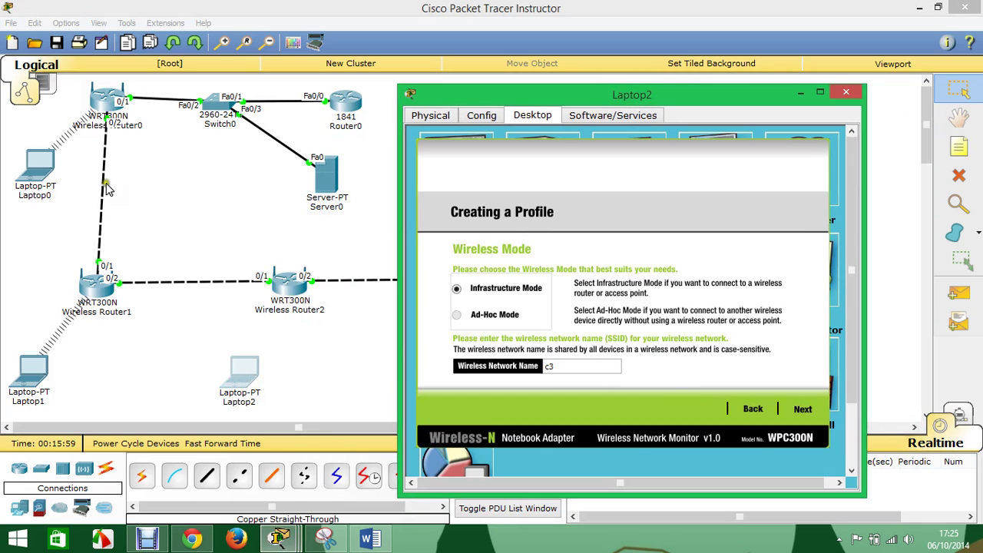
left_click(802, 409)
left_click(802, 410)
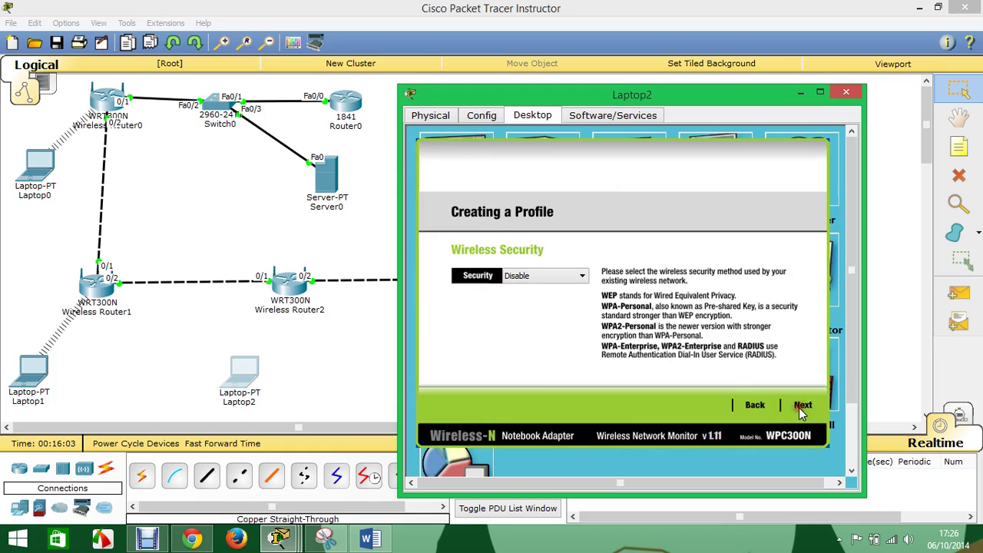
- Choose WPA-Enterprise security and enter the login name and password
left_click(545, 275)
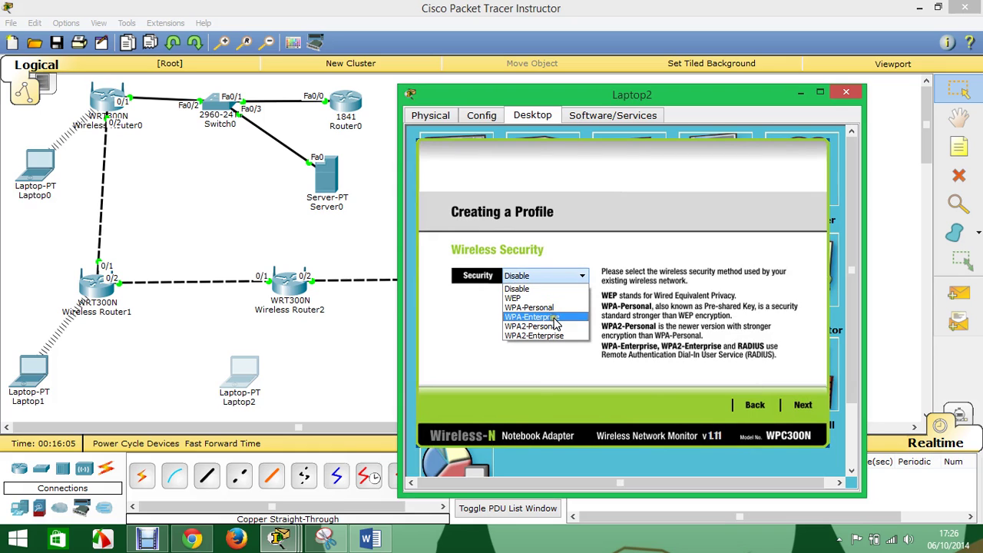
left_click(552, 317)
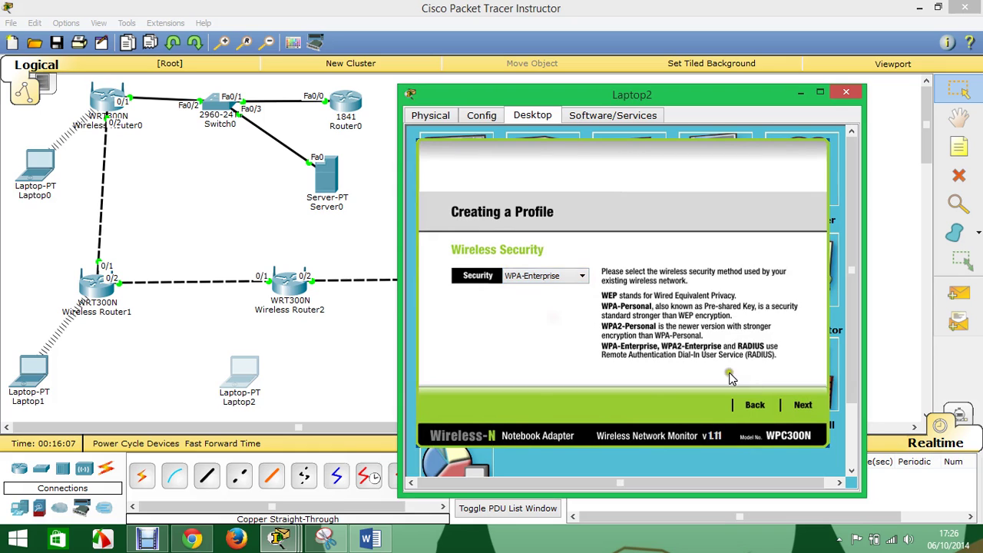
left_click(802, 406)
left_click(520, 289)
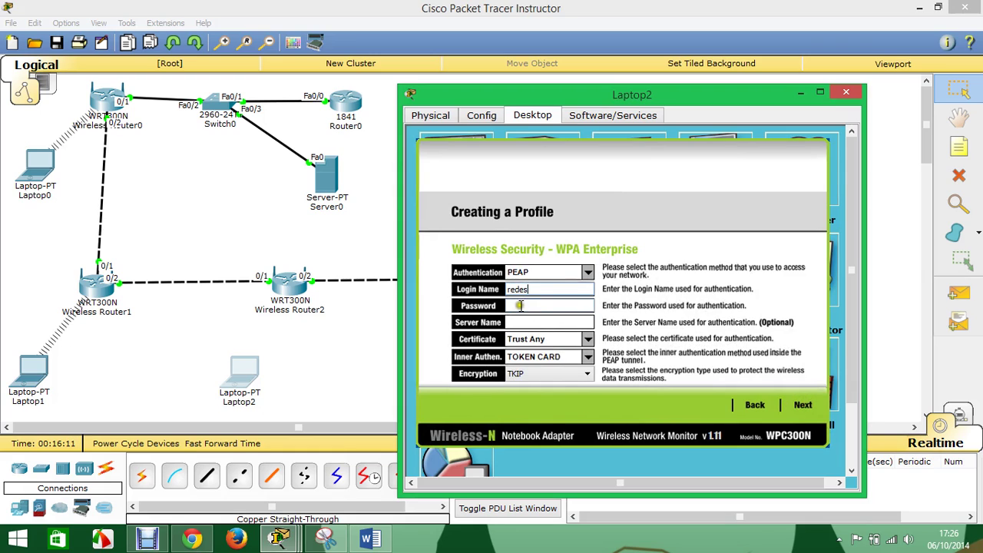
left_click(520, 306)
type("redes")
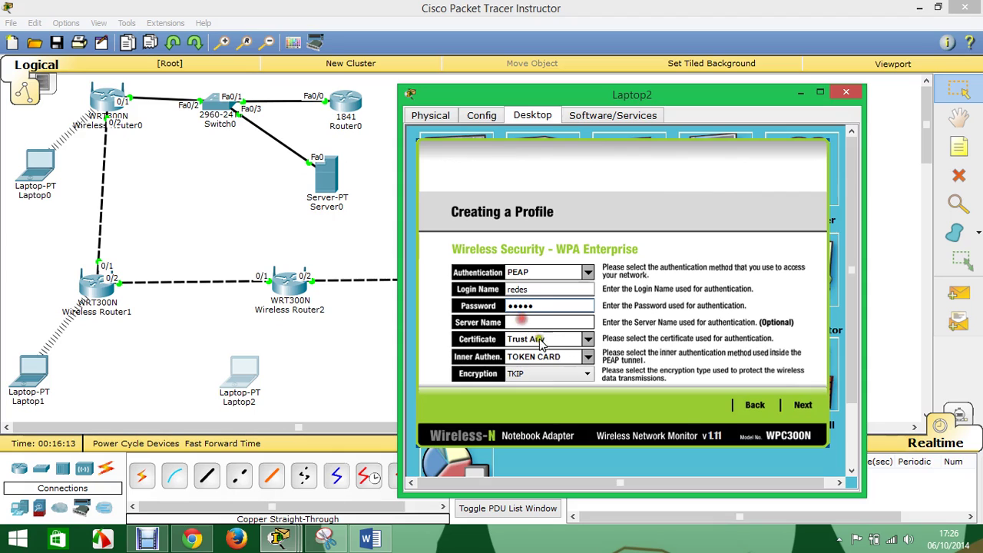
- Set AES encryption, save the profile and connect Laptop2 to the network
left_click(555, 376)
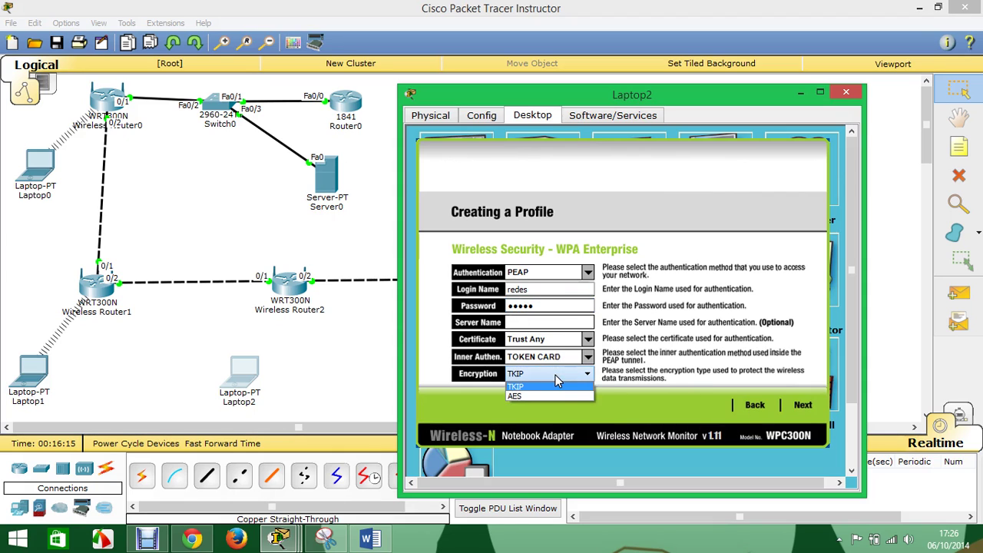
left_click(553, 395)
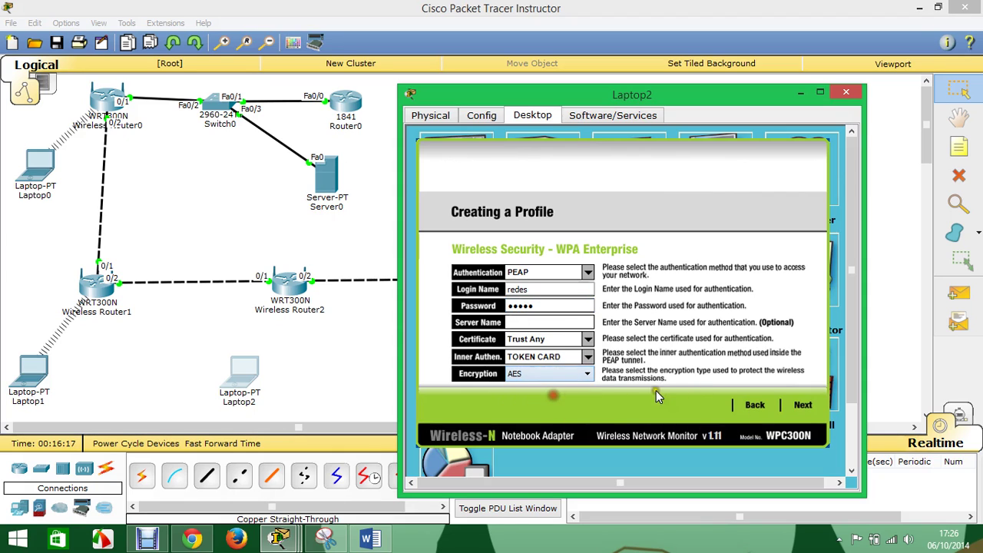
left_click(803, 405)
left_click(801, 410)
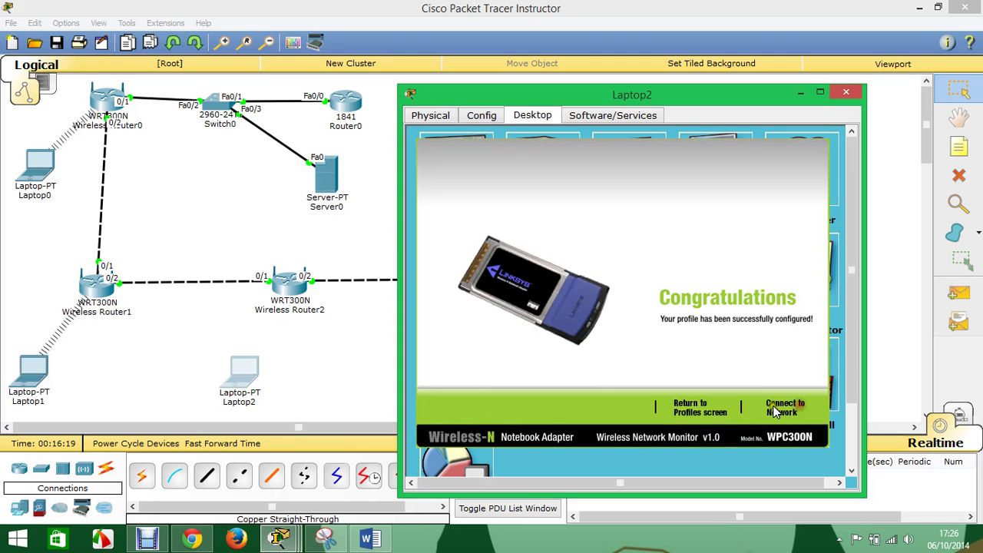
left_click(783, 408)
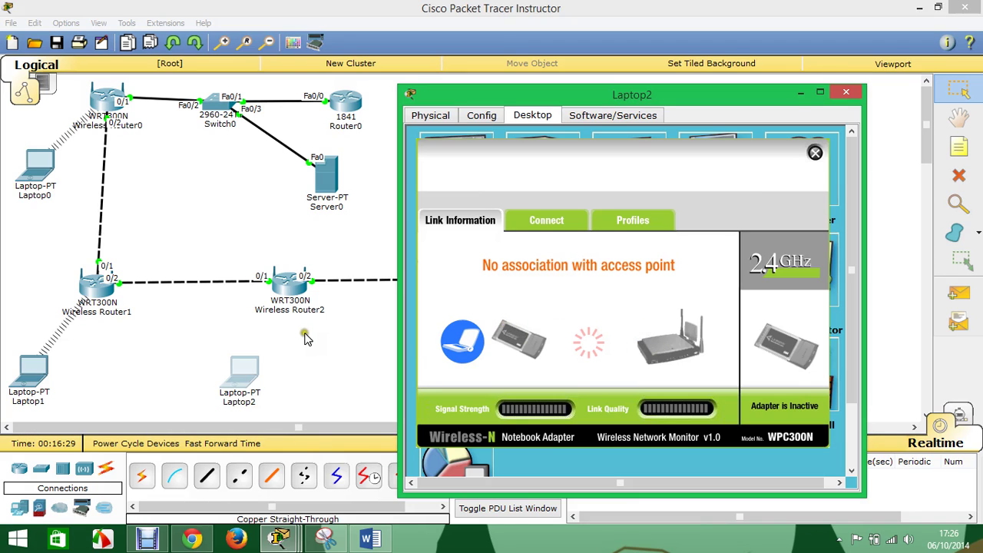
- Recheck Wireless Router2's wireless security shared secret, then return to Laptop2
left_click(295, 293)
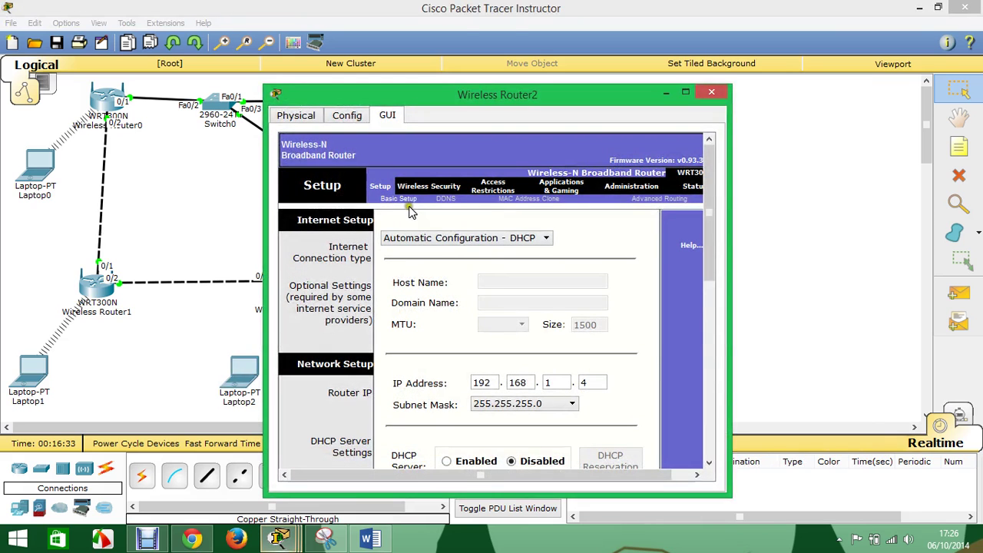
left_click(416, 191)
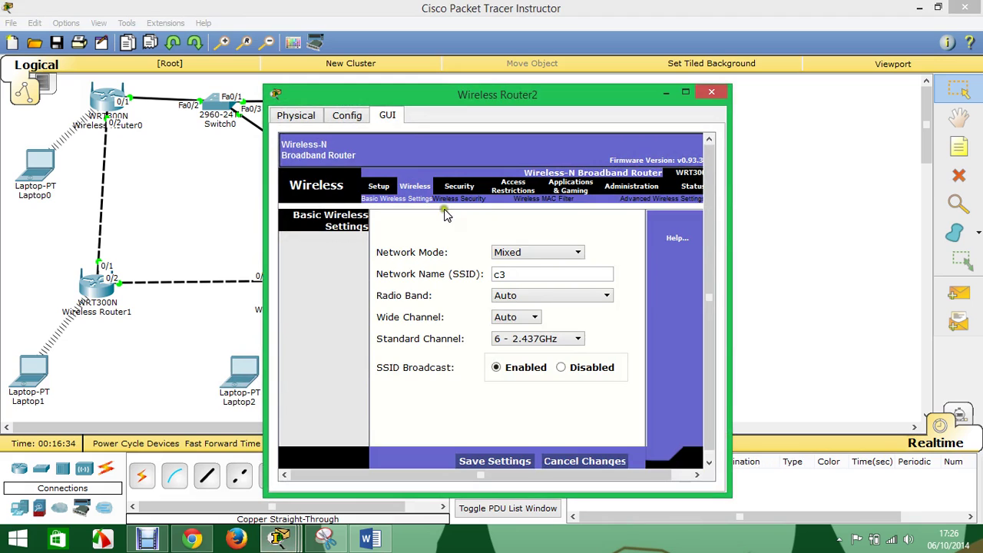
left_click(447, 198)
left_click_drag(499, 312, 432, 312)
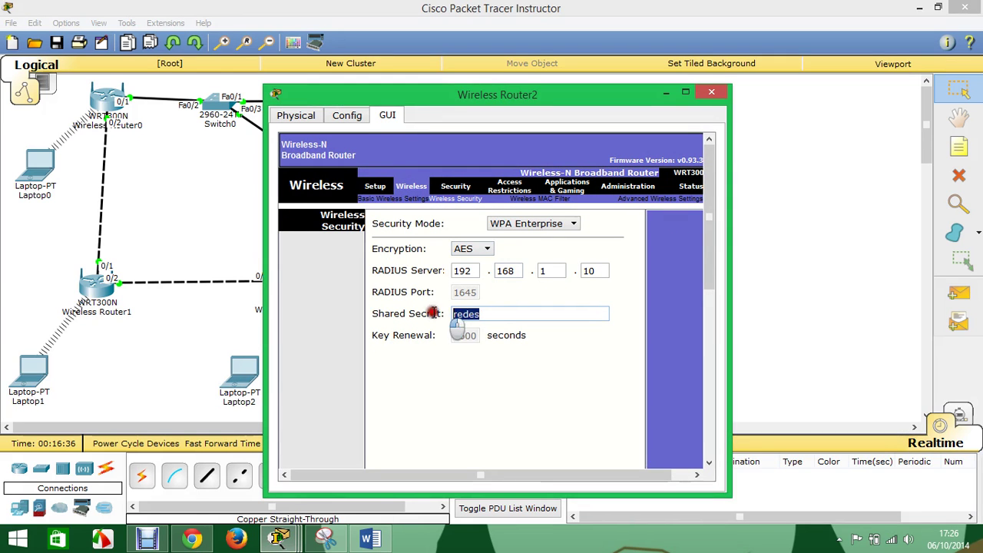
left_click(711, 92)
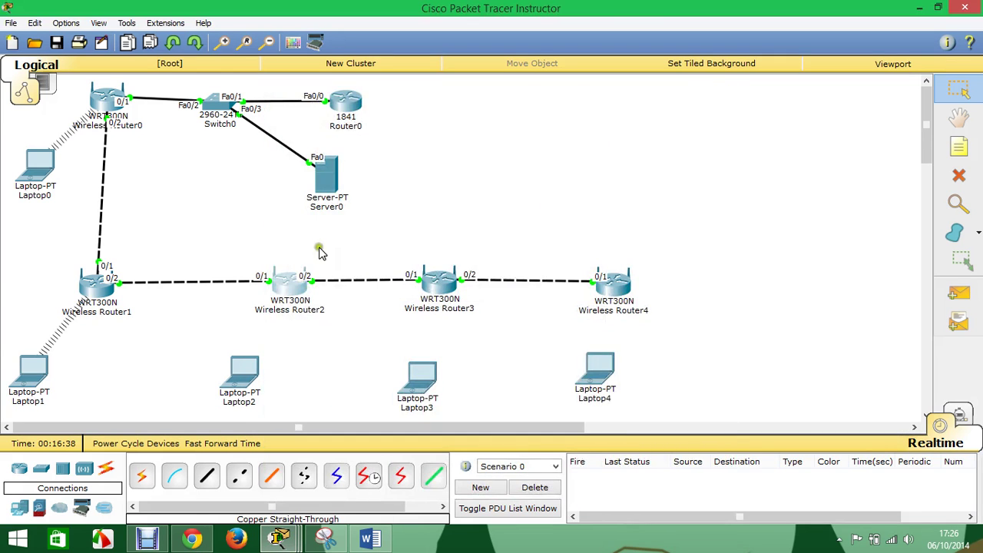
left_click(246, 367)
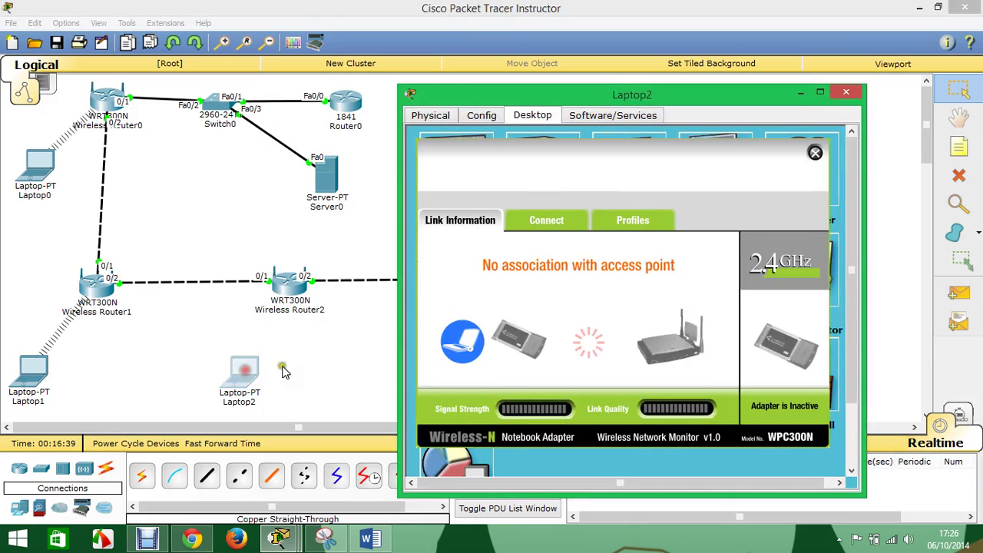
- On Laptop2, start another advanced wireless profile for network c3
left_click(626, 221)
left_click(560, 405)
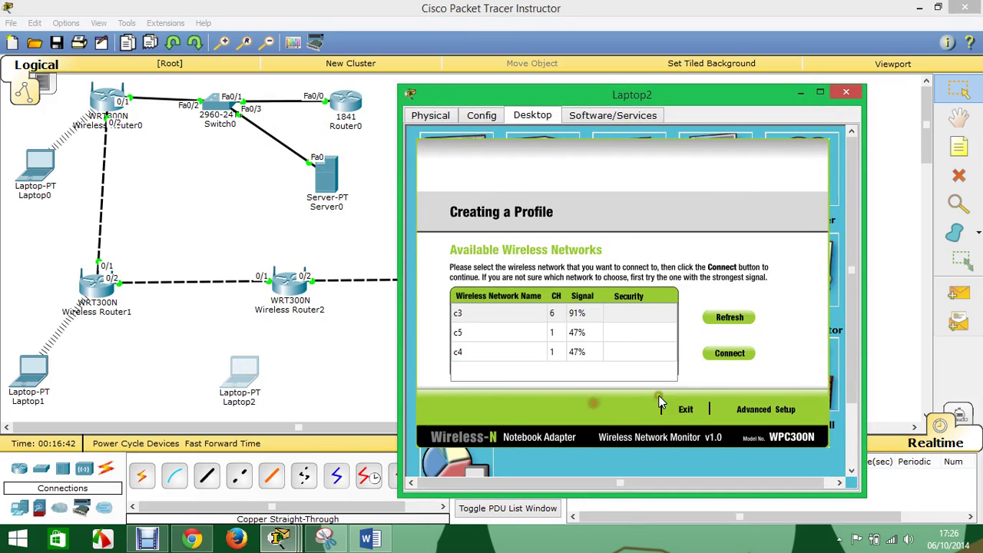
left_click(779, 410)
left_click(548, 366)
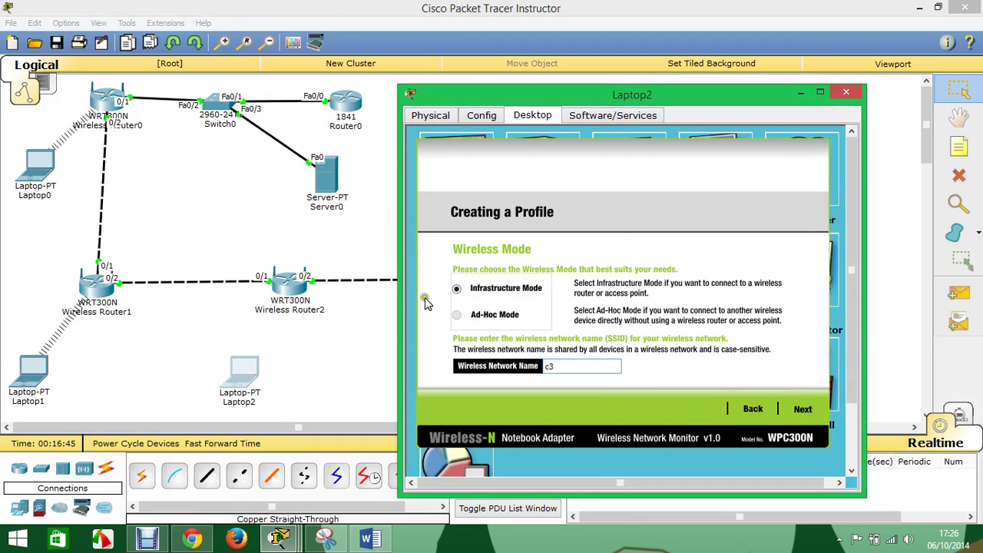
left_click(802, 409)
left_click(803, 410)
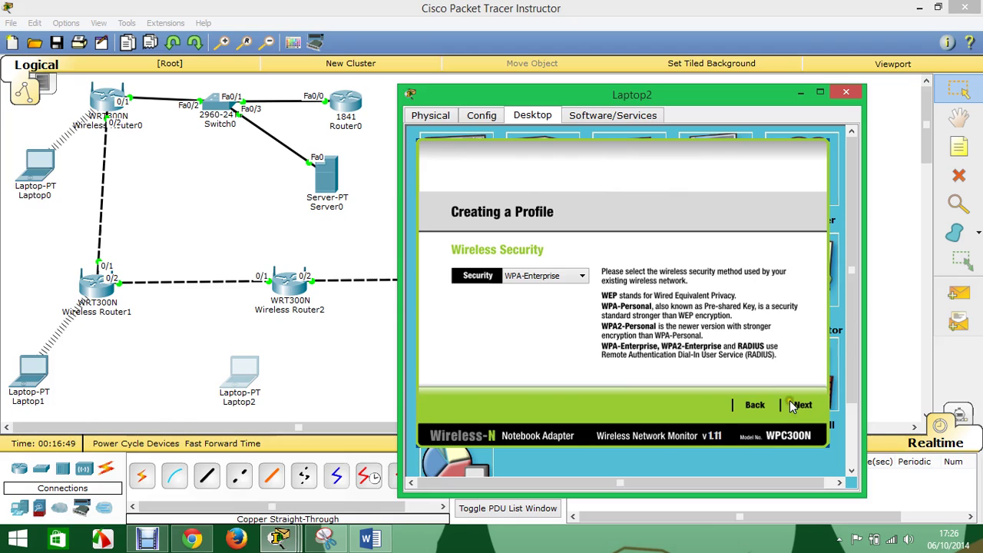
- Keep WPA-Enterprise, choose AES encryption, save the profile and connect
left_click(565, 277)
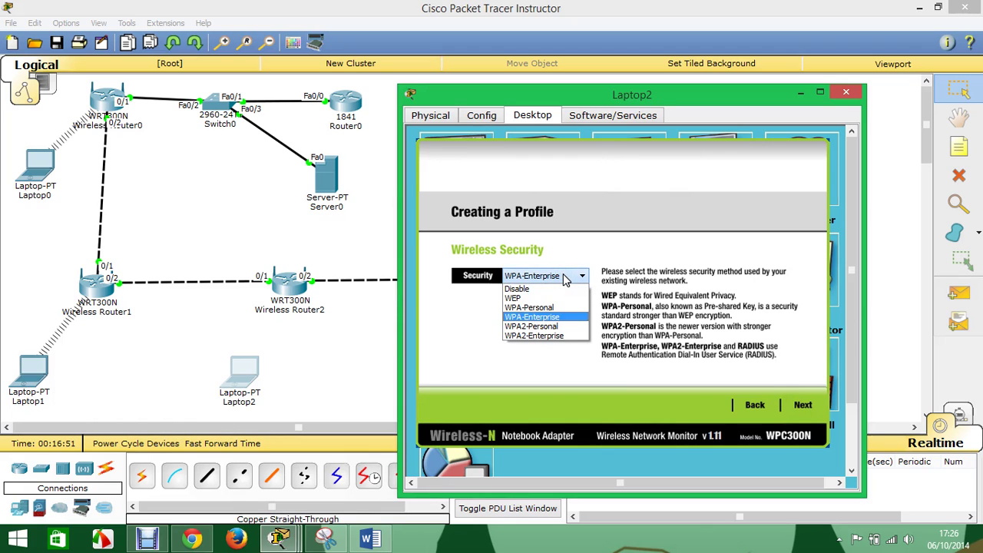
left_click(566, 277)
left_click(801, 408)
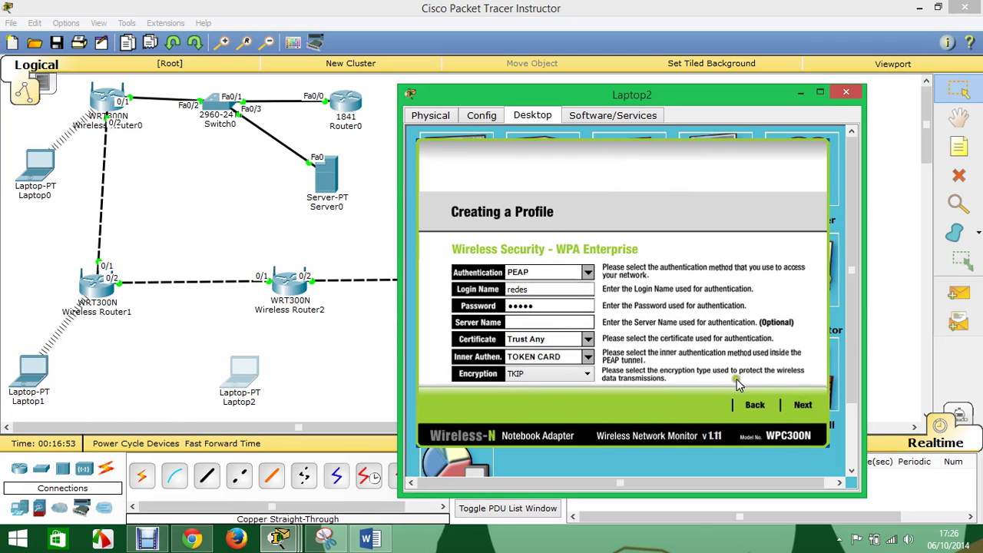
left_click(545, 374)
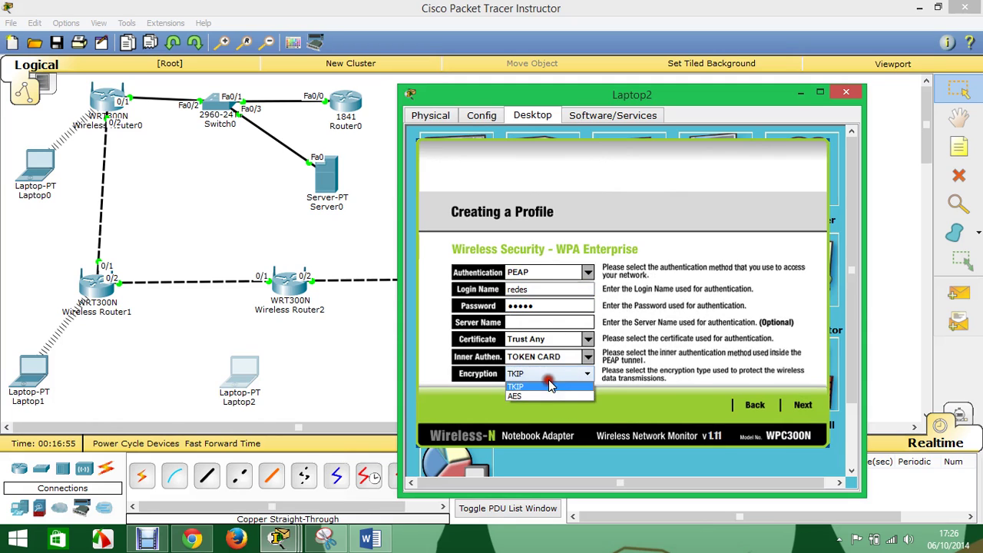
left_click(546, 397)
left_click(802, 406)
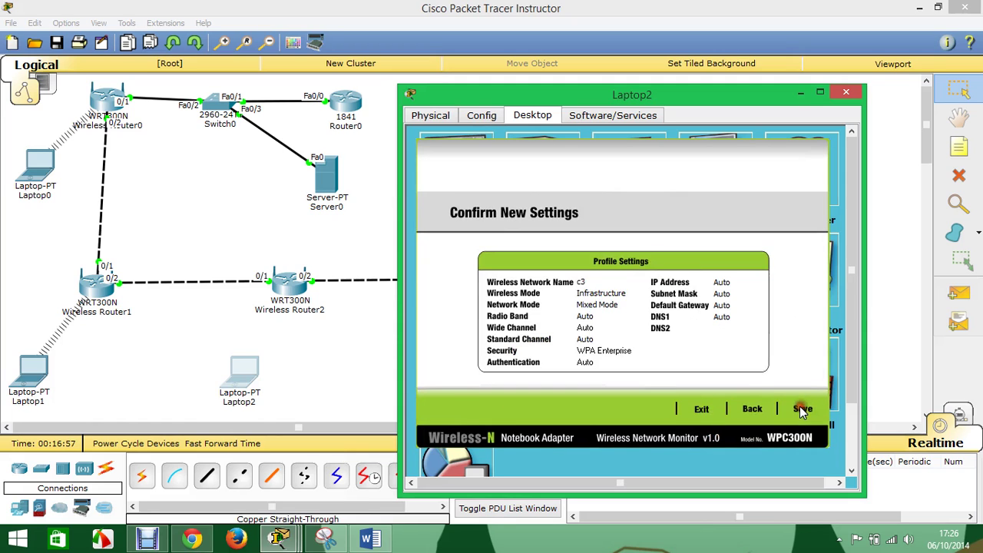
left_click(801, 409)
left_click(789, 408)
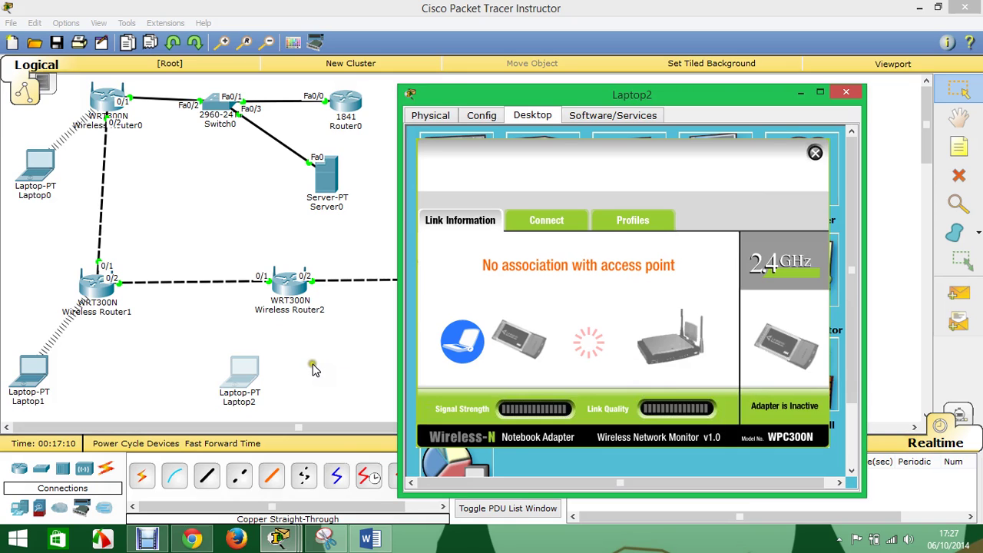
- Verify Wireless Router2's IP 192.168.1.4, wireless settings and RADIUS server 192.168.1.10, then close it
left_click(284, 292)
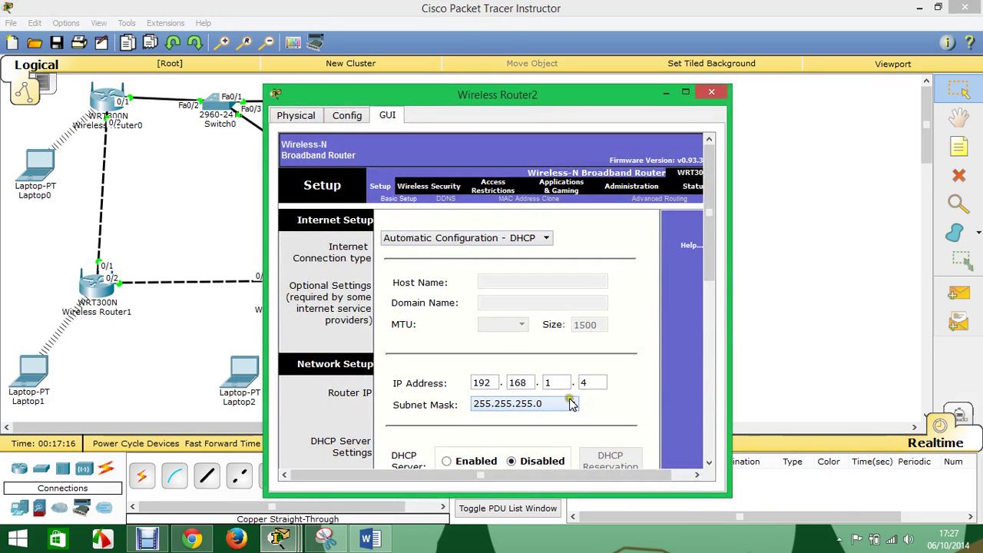
left_click(586, 381)
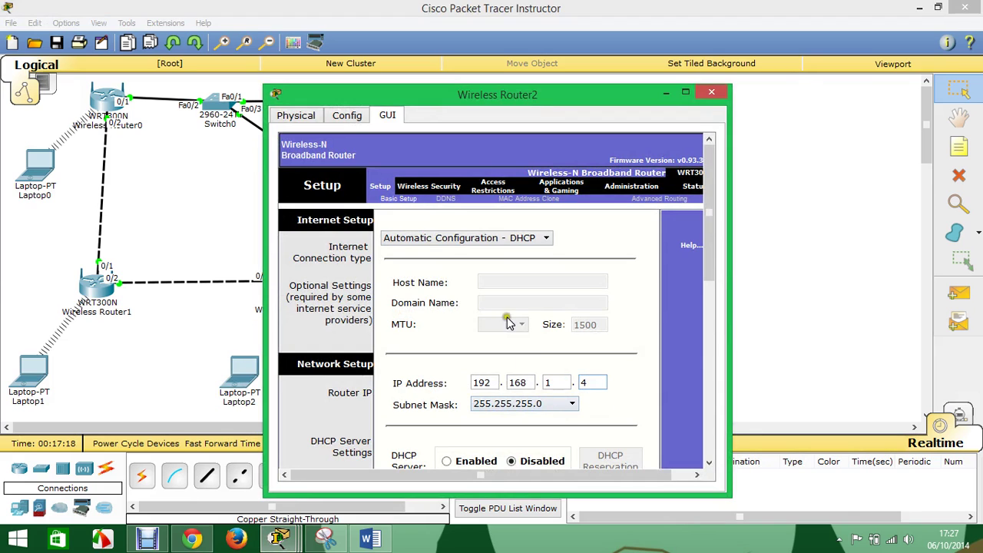
left_click(408, 188)
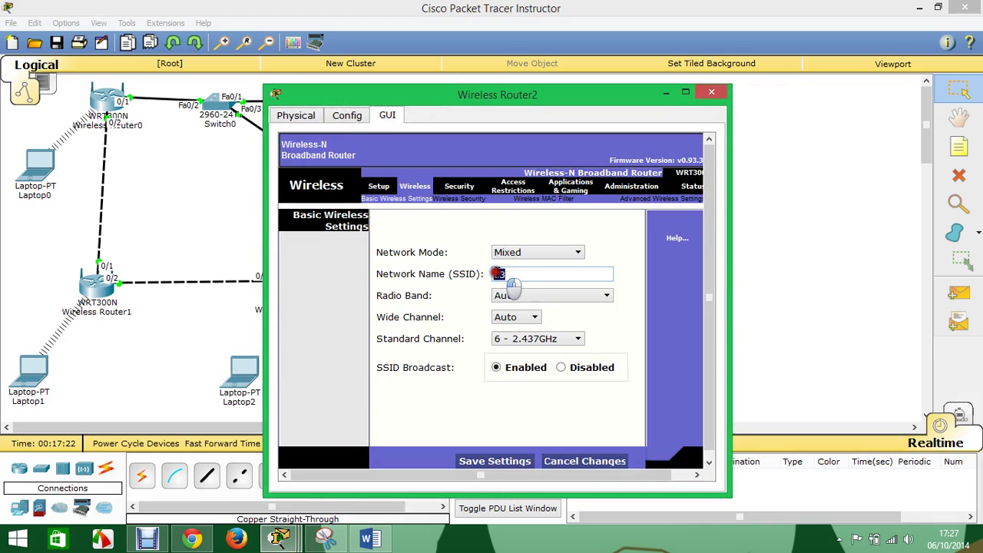
left_click(455, 199)
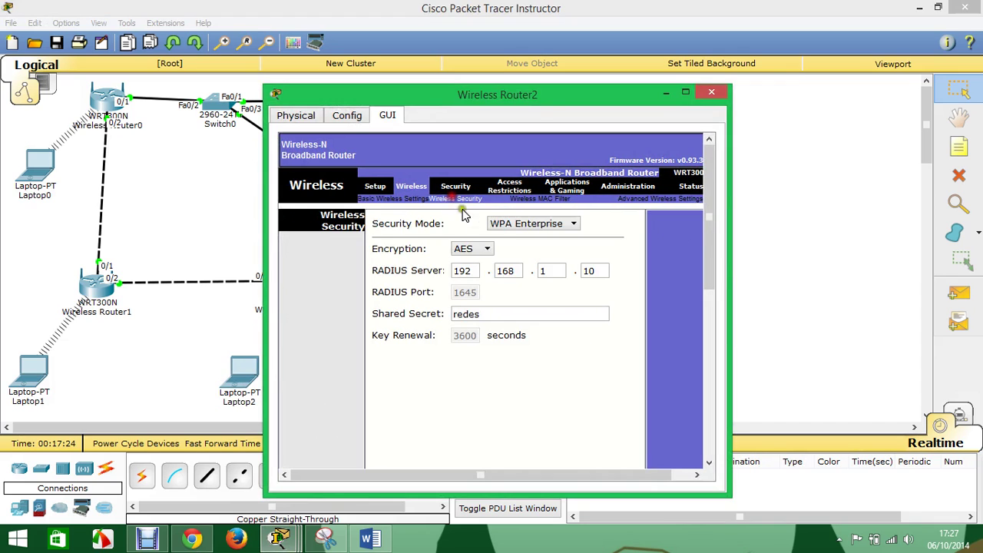
left_click(522, 270)
left_click(558, 270)
left_click(593, 271)
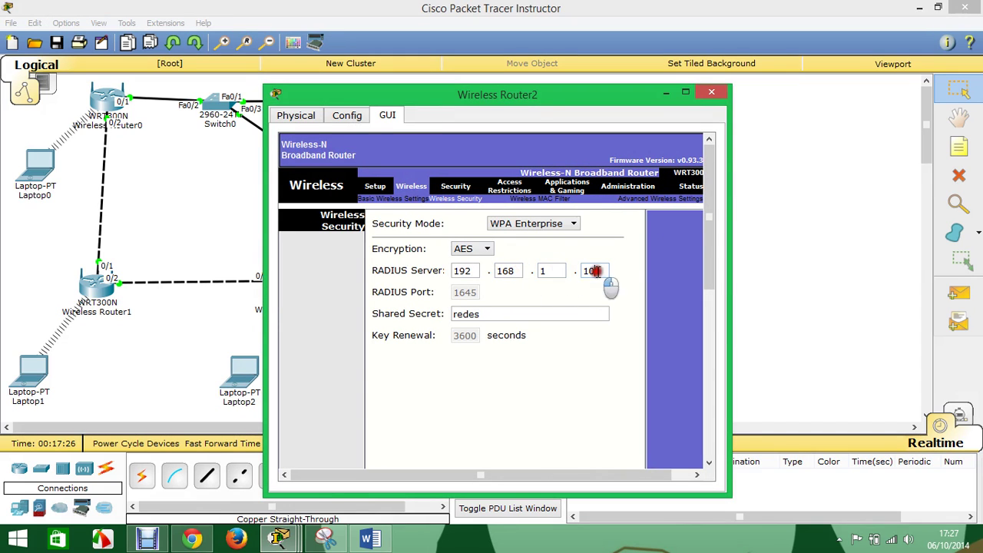
left_click(720, 92)
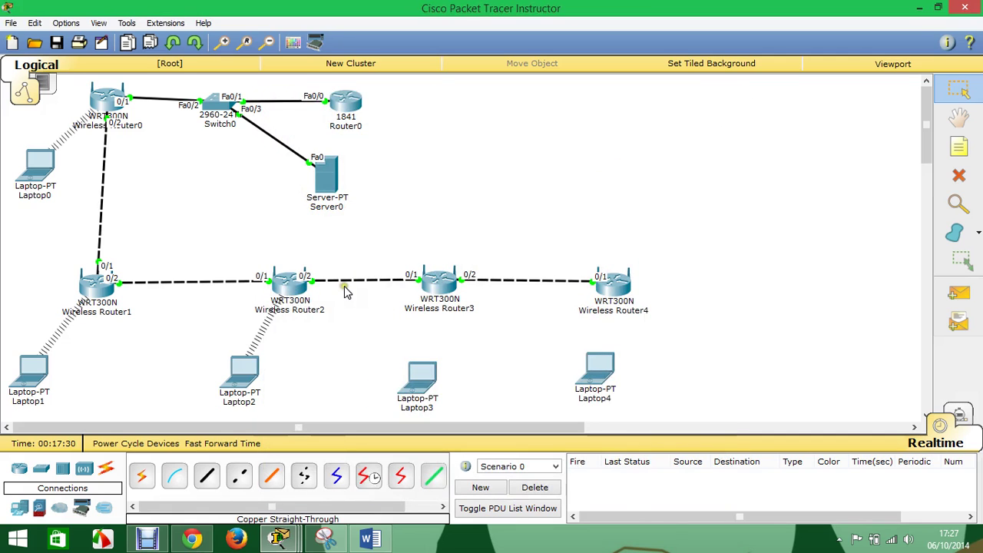
- Send simple pings from Laptop2 to Laptop1 and Laptop0
left_click(966, 299)
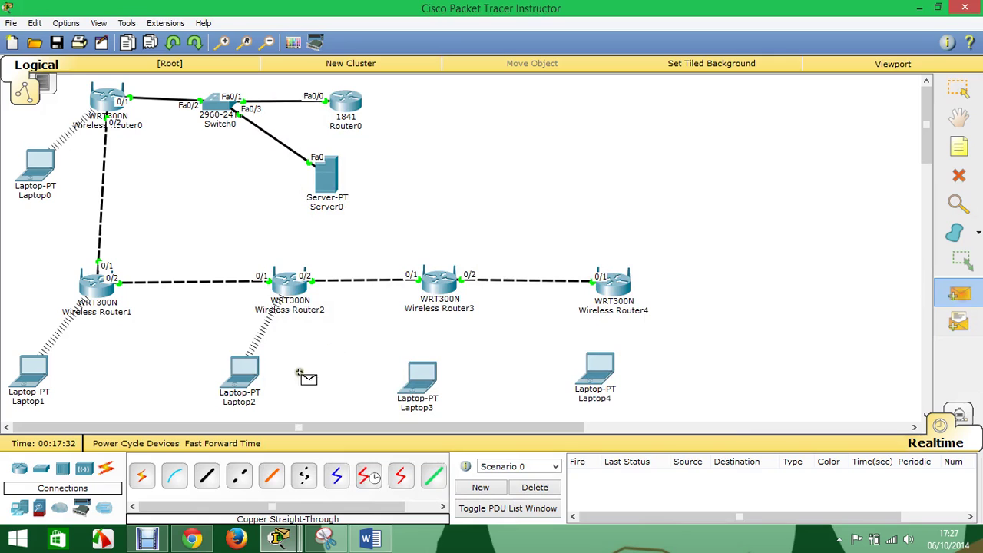
left_click(241, 375)
left_click(35, 374)
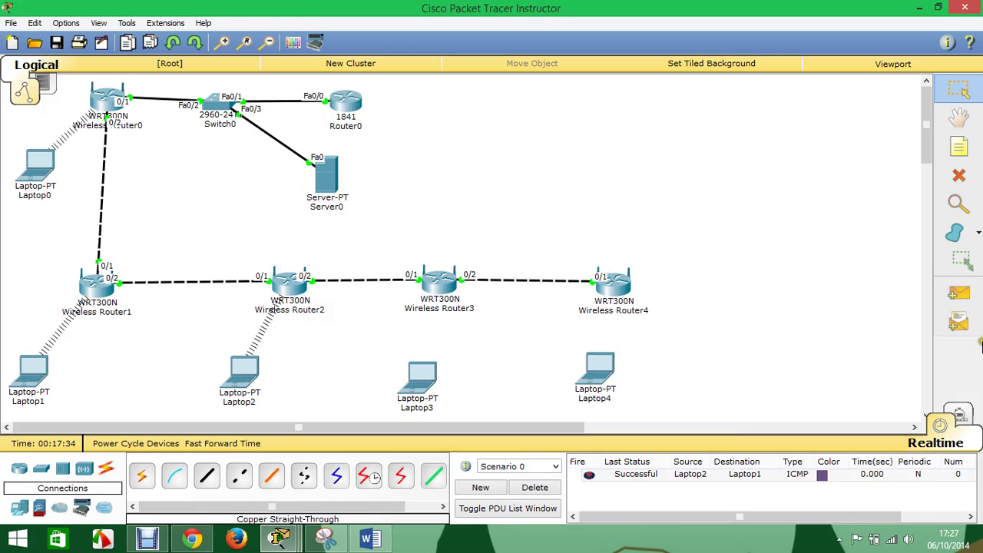
left_click(958, 293)
left_click(244, 373)
left_click(38, 161)
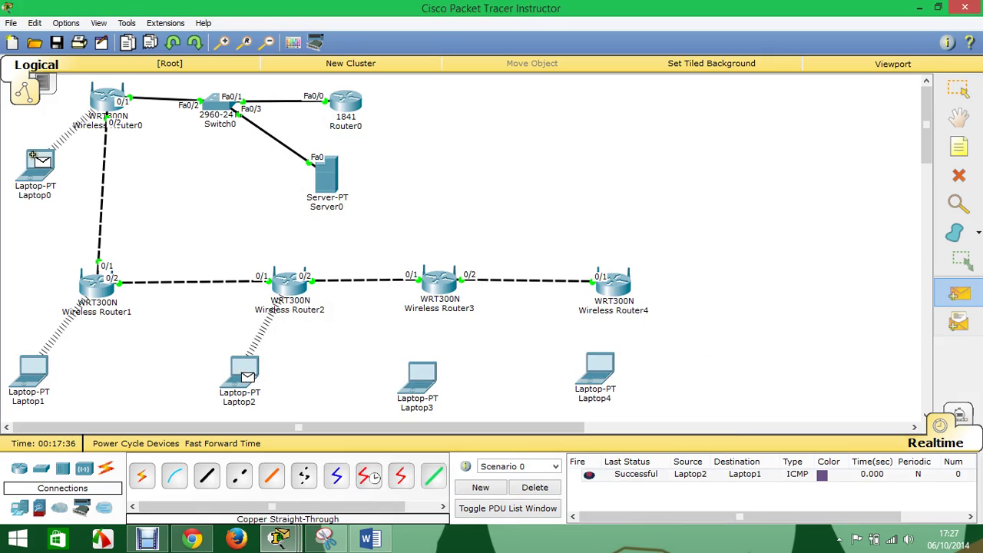
- Ping Router0 and Server0 from Laptop2, then delete the ping results
left_click(966, 301)
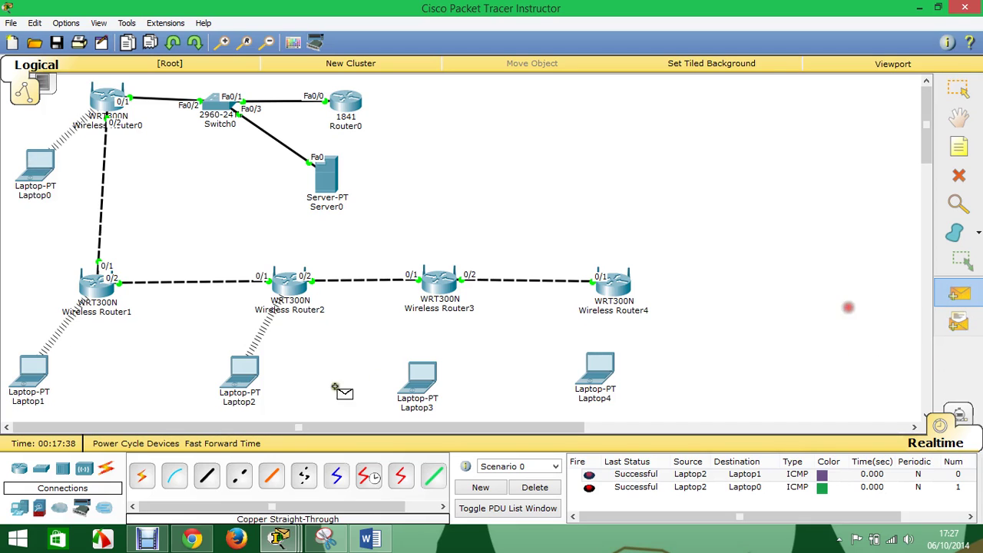
left_click(243, 375)
left_click(341, 104)
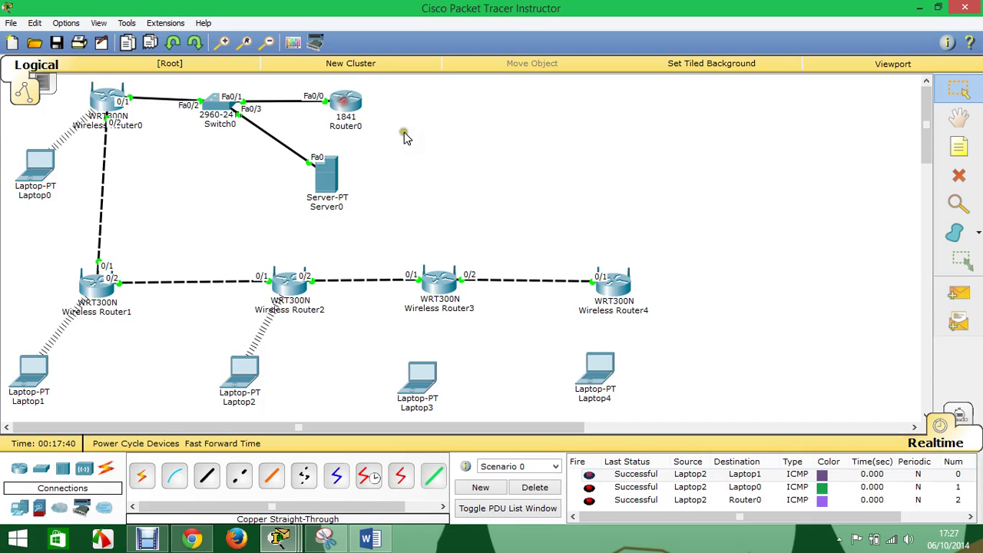
left_click(958, 293)
left_click(252, 380)
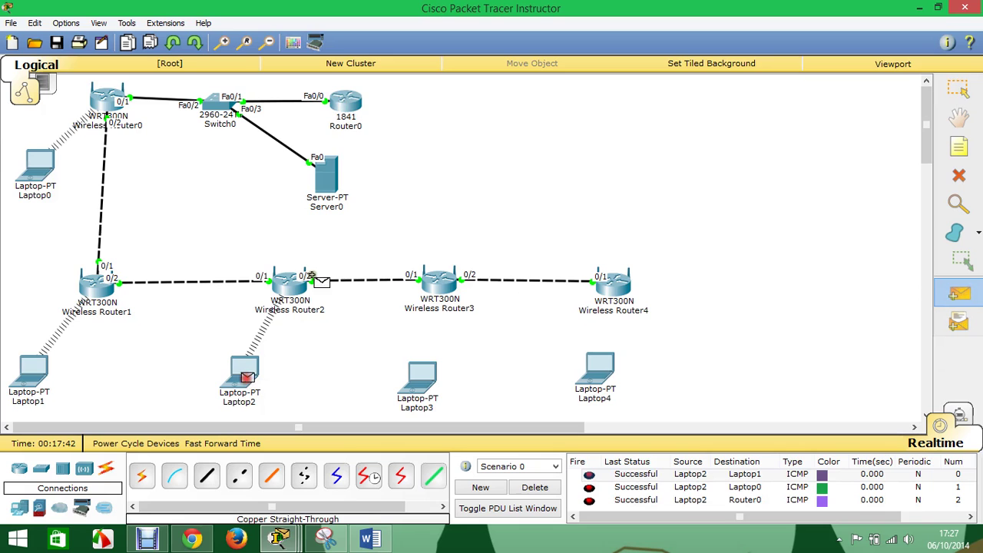
left_click(329, 178)
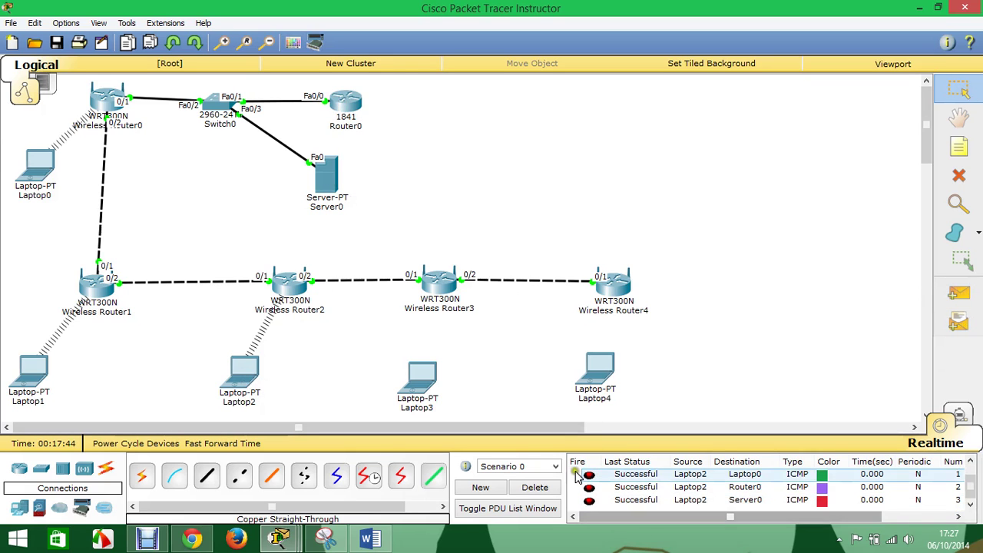
left_click(538, 486)
left_click(441, 282)
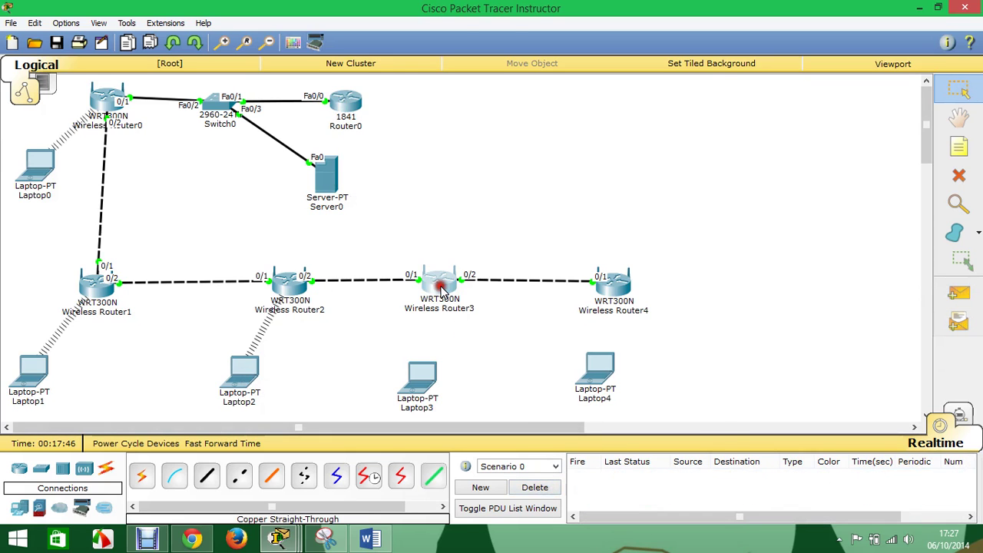
- Set Wireless Router3 (network c4) to WPA2 Personal security mode
left_click(415, 188)
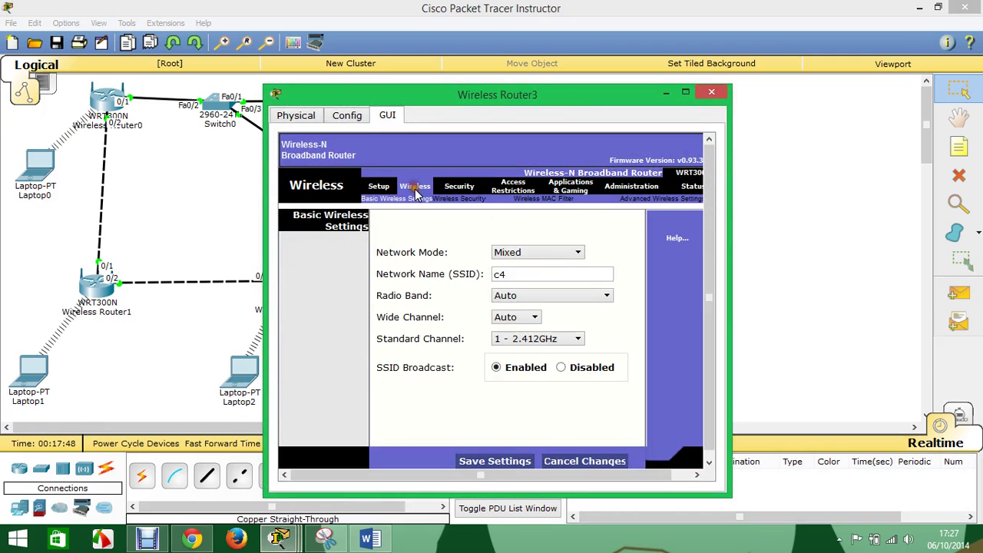
double_click(507, 274)
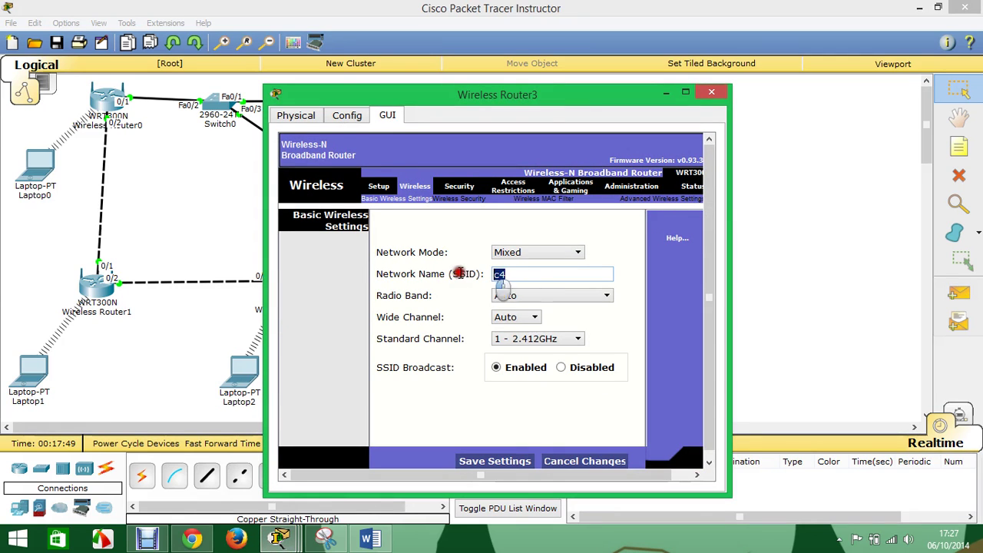
left_click(457, 198)
left_click(496, 230)
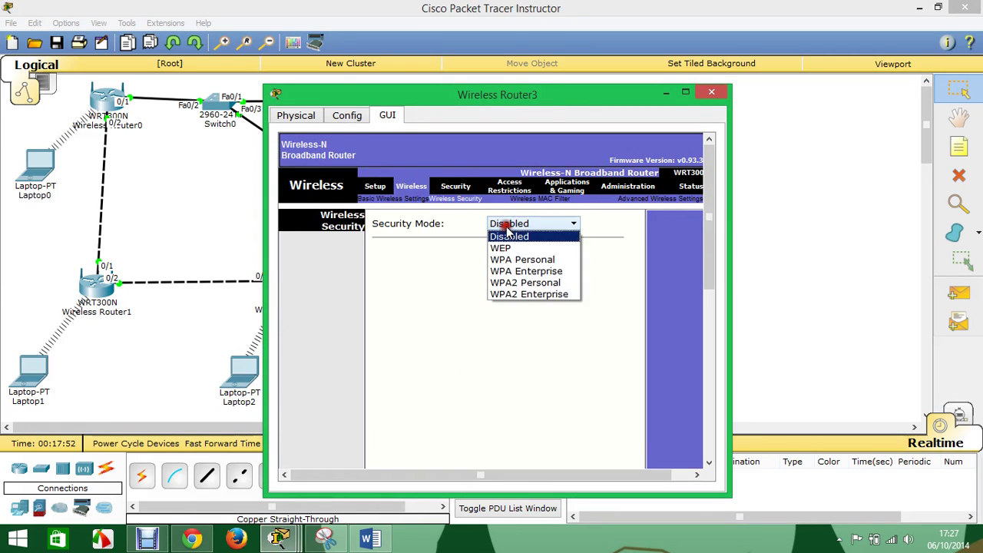
left_click(529, 281)
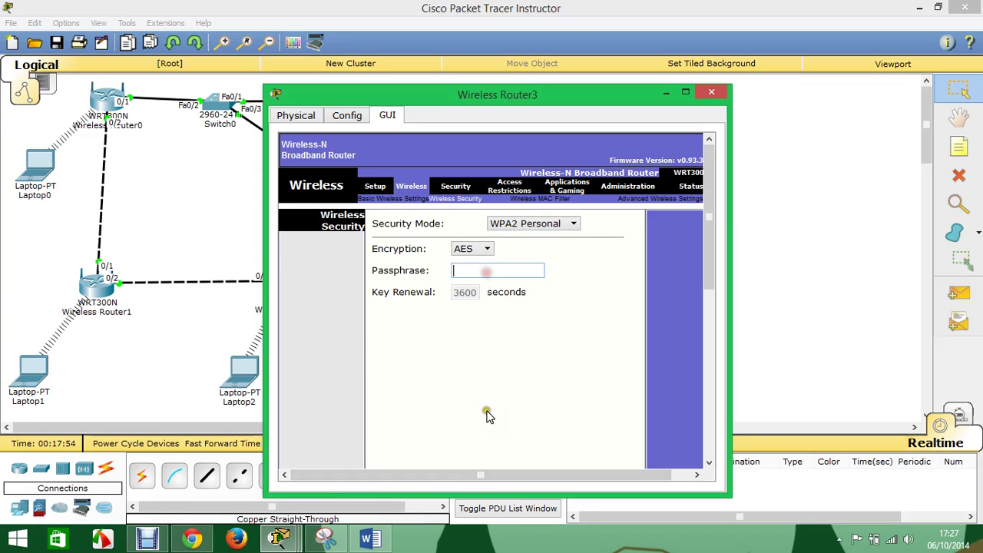
- Check the reference diagram, then enter the WPA2 passphrase and save Router3's security settings
left_click(369, 538)
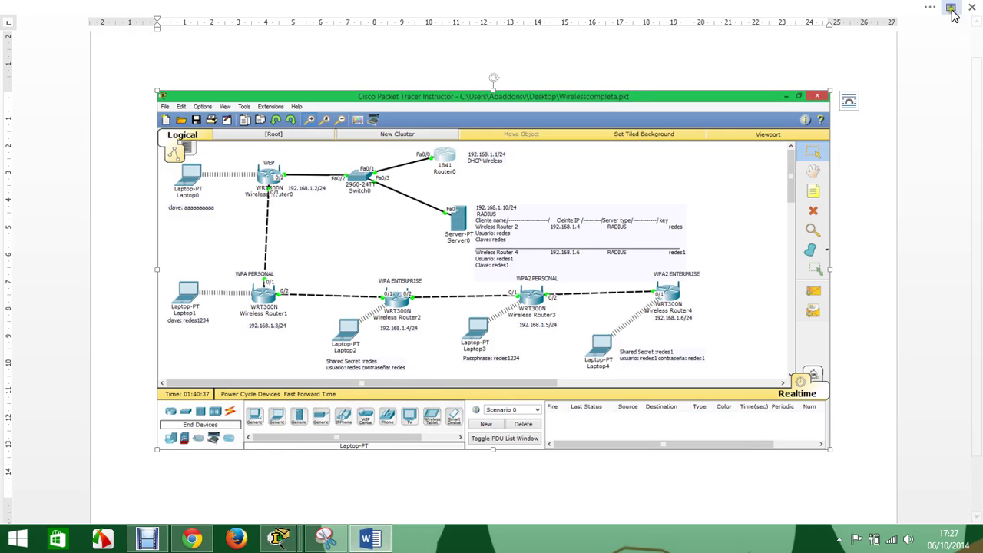
mouse_move(290, 542)
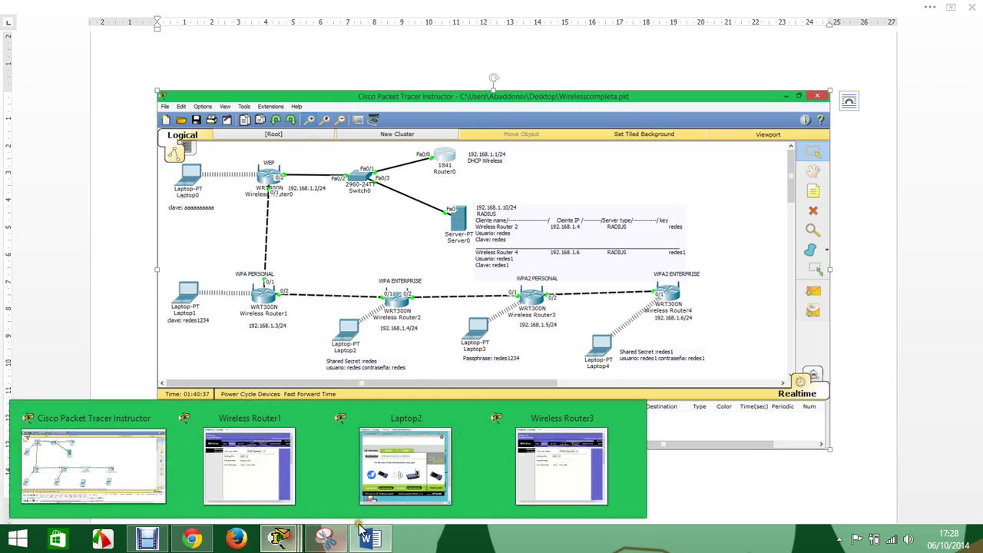
left_click(542, 464)
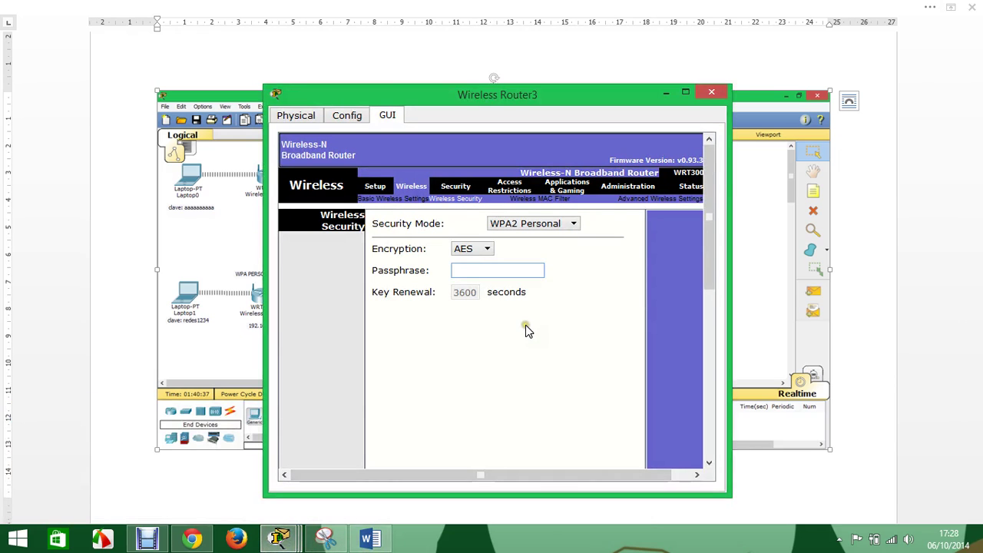
type("redes1234")
scroll(533, 461, "down", 10)
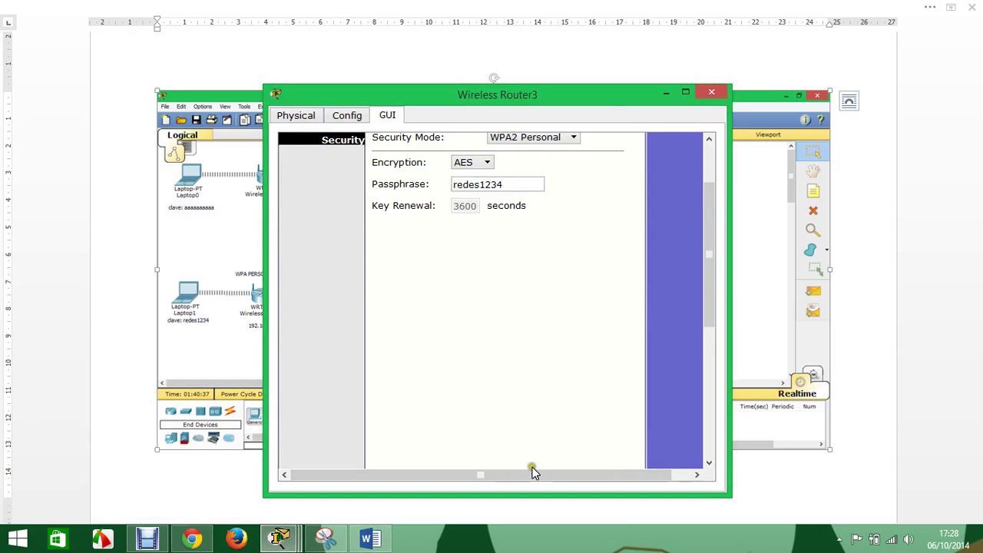
left_click(507, 458)
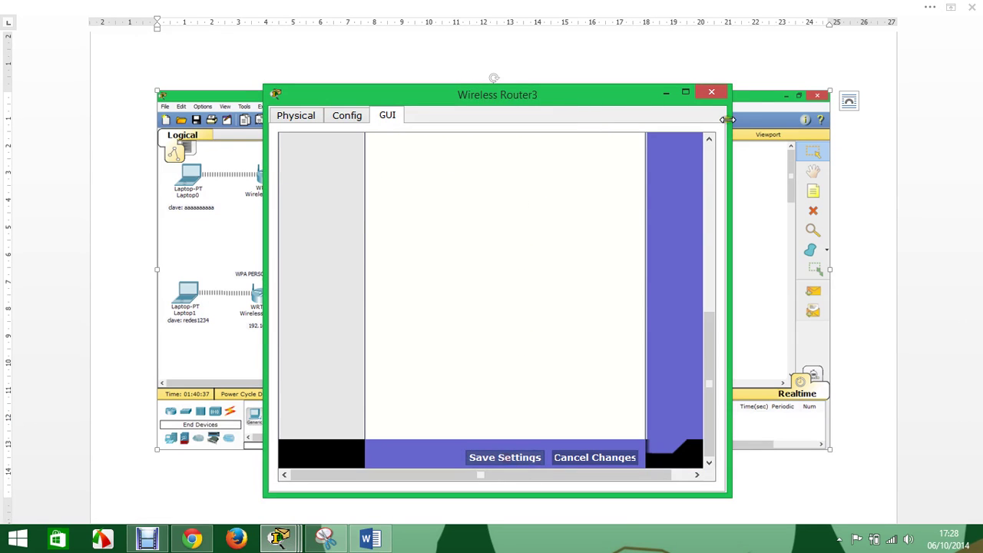
- Close the Wireless Router3, Laptop2 and Wireless Router1 windows and open Laptop3
left_click(719, 97)
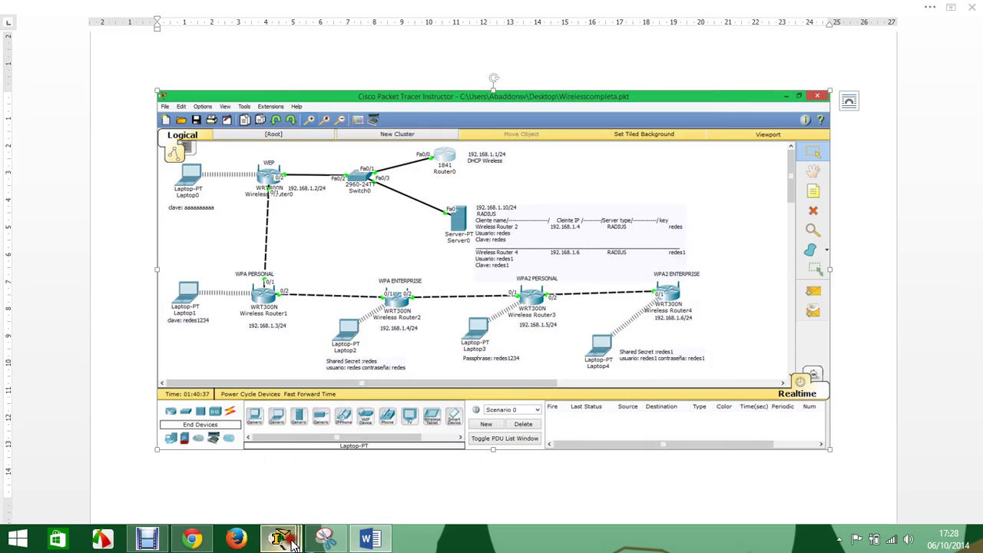
mouse_move(278, 537)
left_click(406, 503)
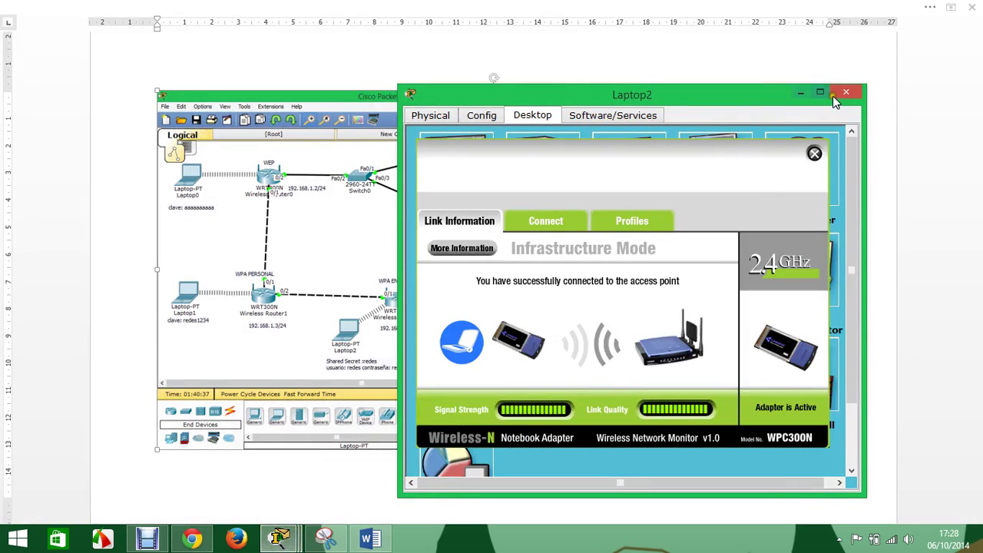
left_click(839, 94)
mouse_move(279, 537)
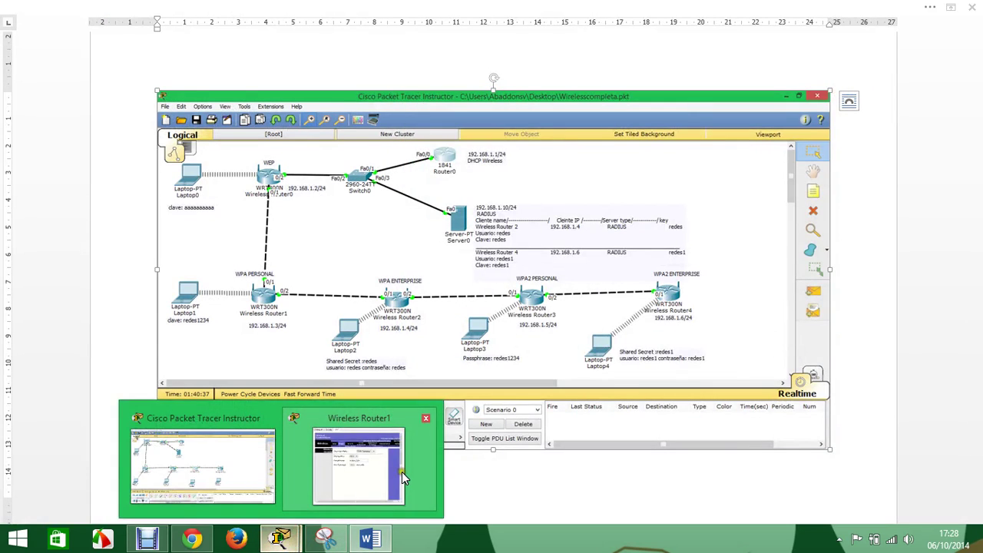
left_click(400, 470)
left_click(714, 92)
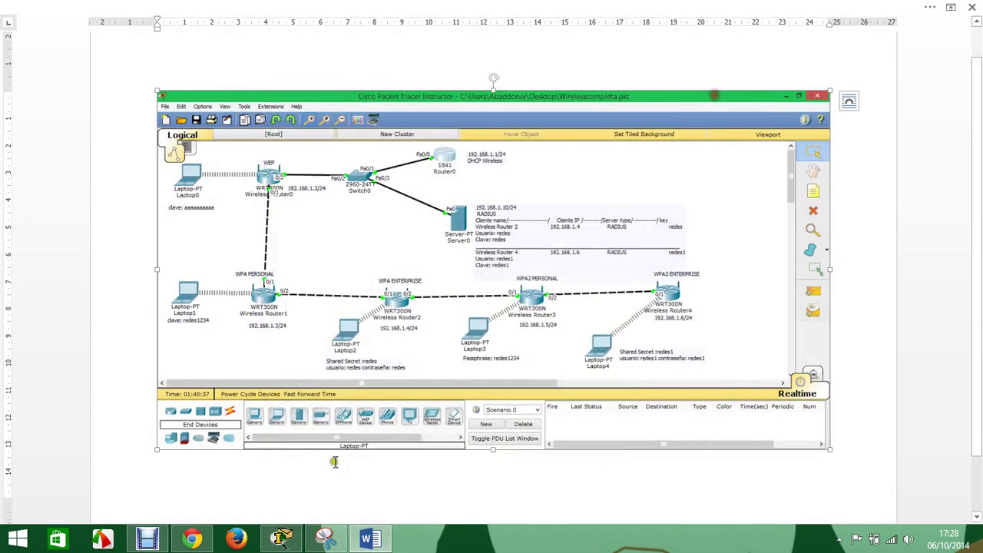
left_click(273, 544)
left_click(421, 380)
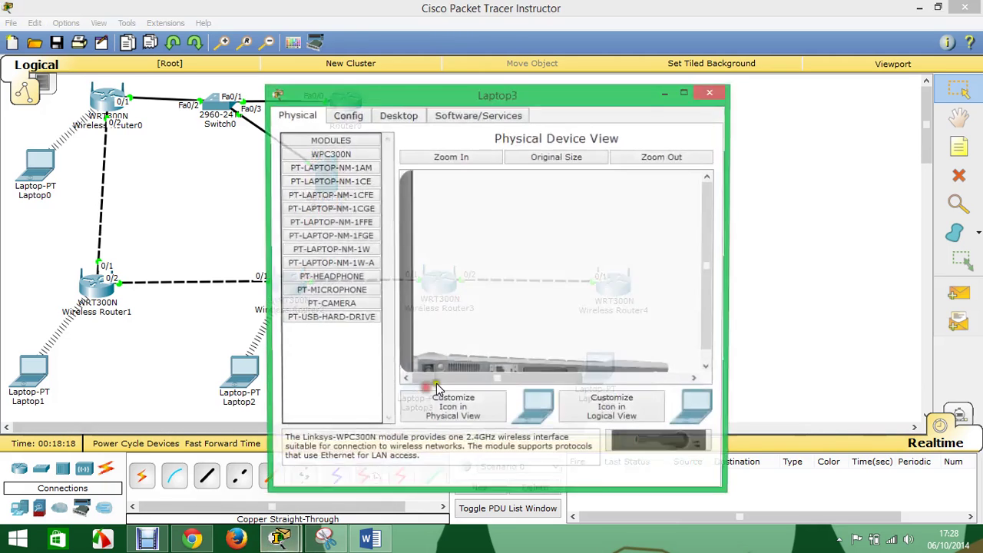
- Start a new wireless profile in Laptop3's PC Wireless client
left_click(398, 116)
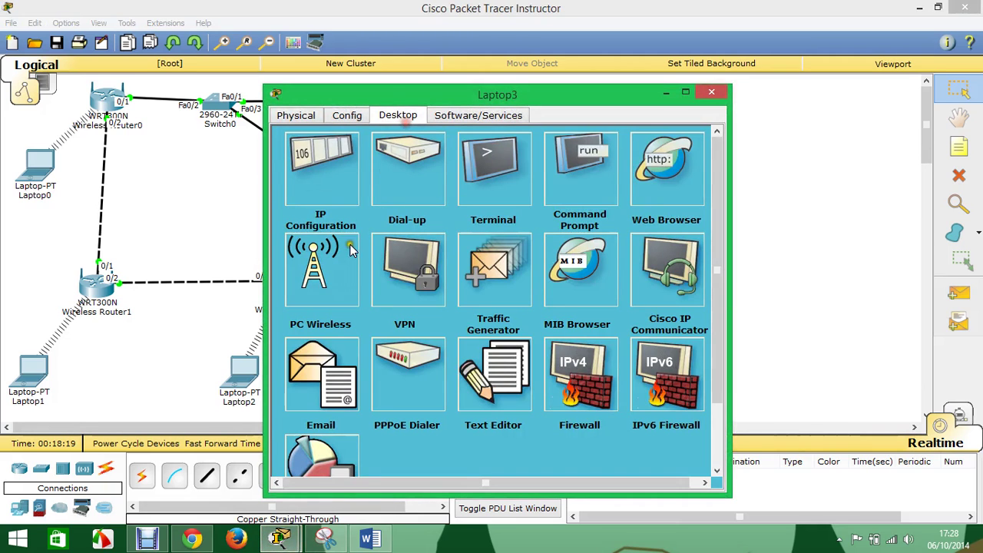
left_click(321, 281)
left_click(487, 222)
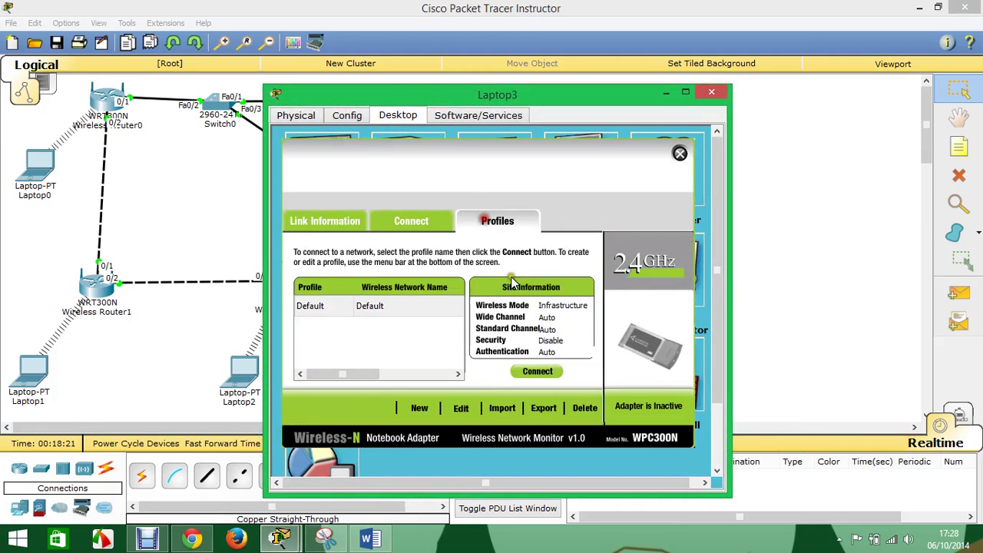
left_click(456, 410)
left_click(628, 408)
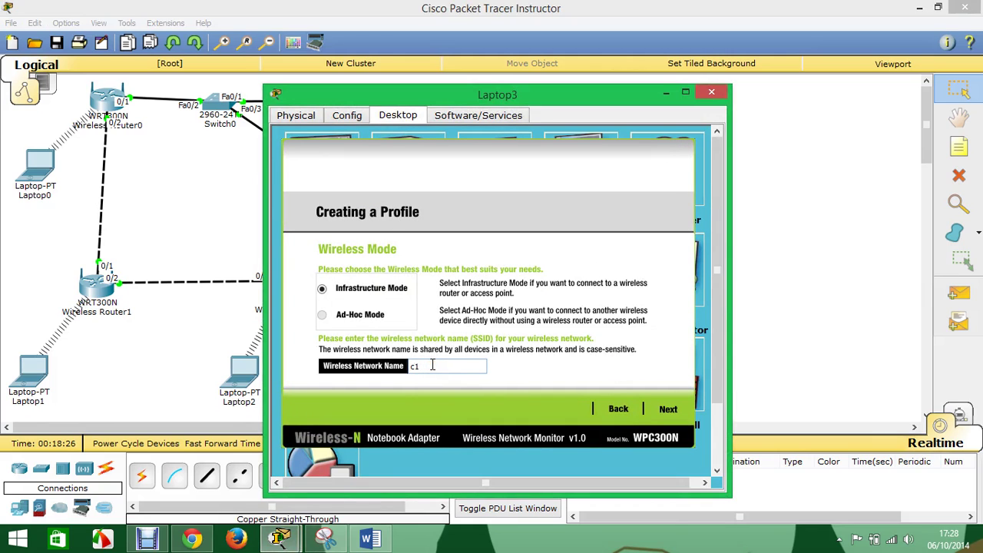
- Edit the profile's network name (typing 'c') and keep automatic DHCP addressing
left_click_drag(451, 367, 410, 367)
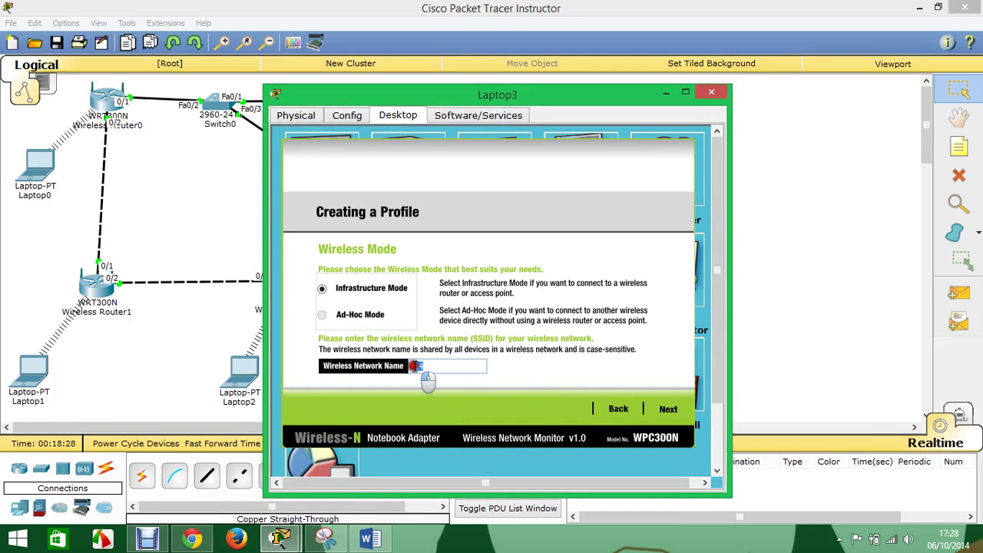
key("BackSpace")
type("c4")
left_click_drag(571, 95, 766, 115)
left_click(855, 427)
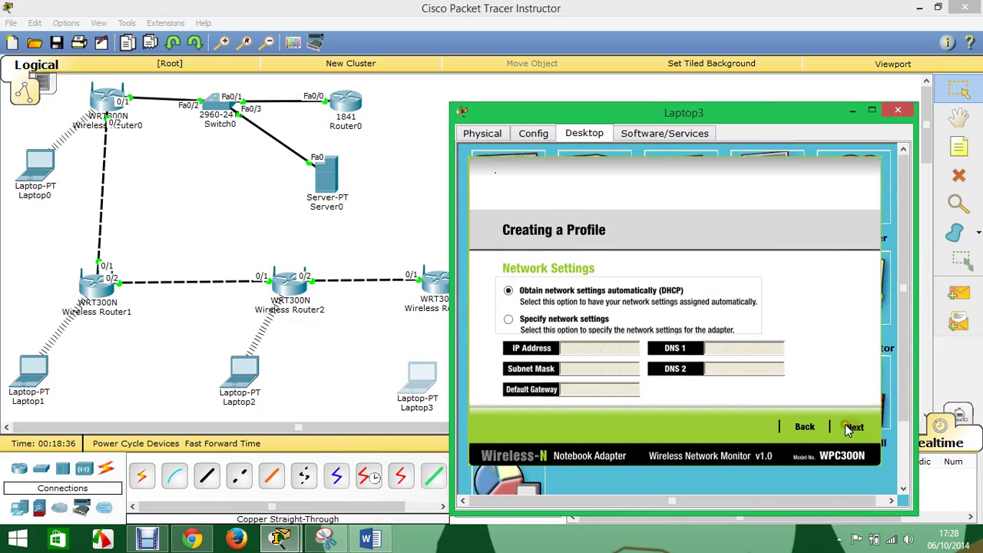
left_click(851, 427)
- Choose WPA2-Personal with the pre-shared key, save the profile and connect to the network
left_click(633, 294)
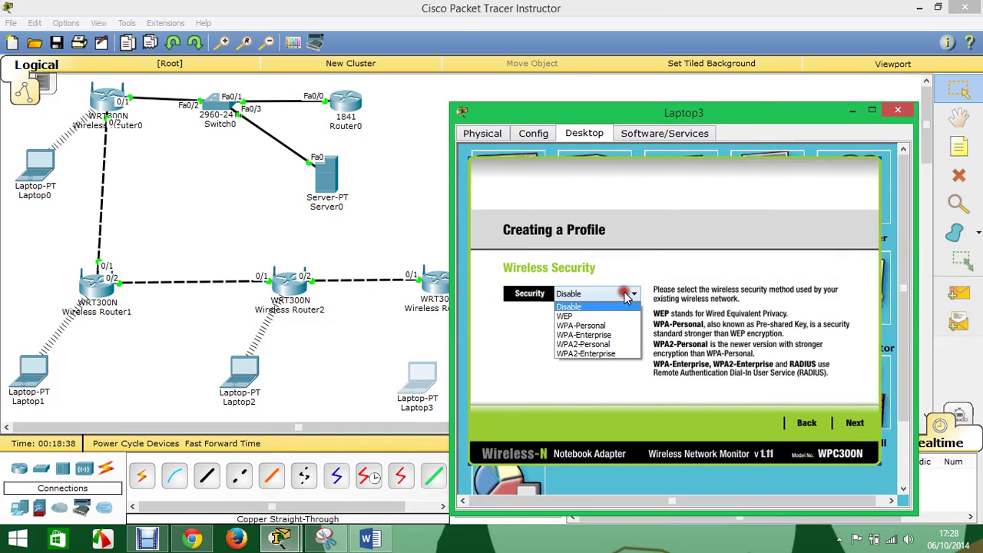
left_click(616, 347)
left_click(853, 423)
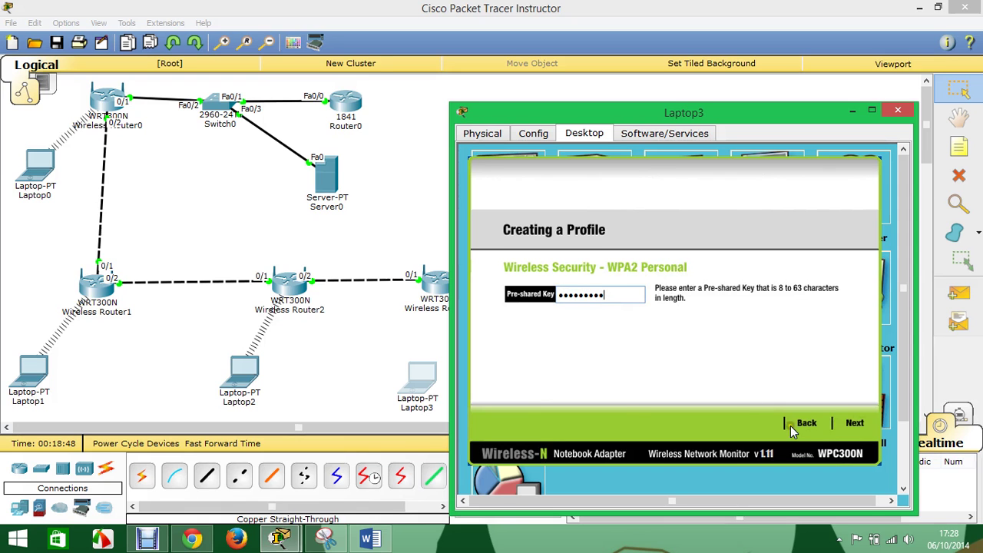
left_click(852, 424)
left_click(853, 425)
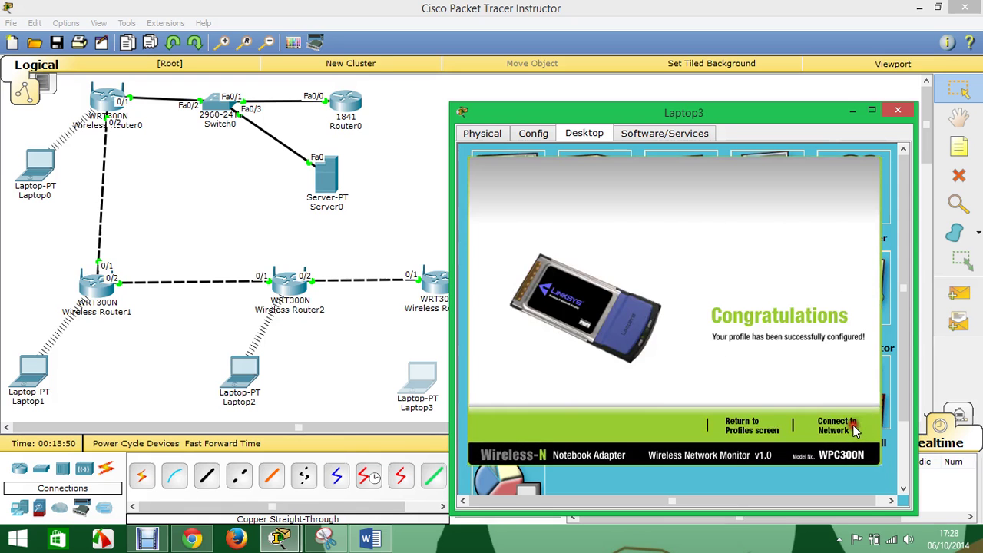
left_click(848, 425)
- Close Laptop3's window and pick the Add Simple PDU tool
left_click_drag(748, 114, 793, 38)
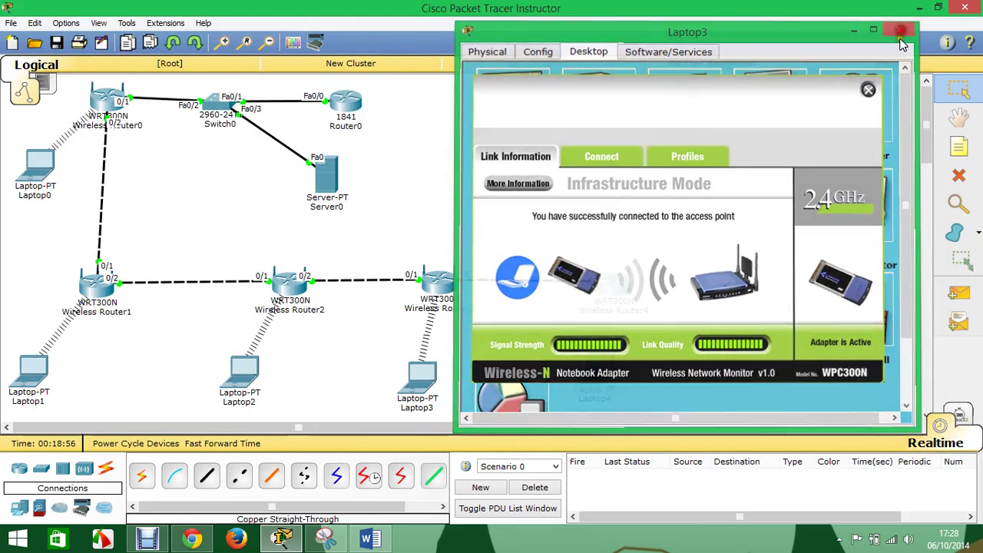
left_click(899, 26)
left_click(958, 292)
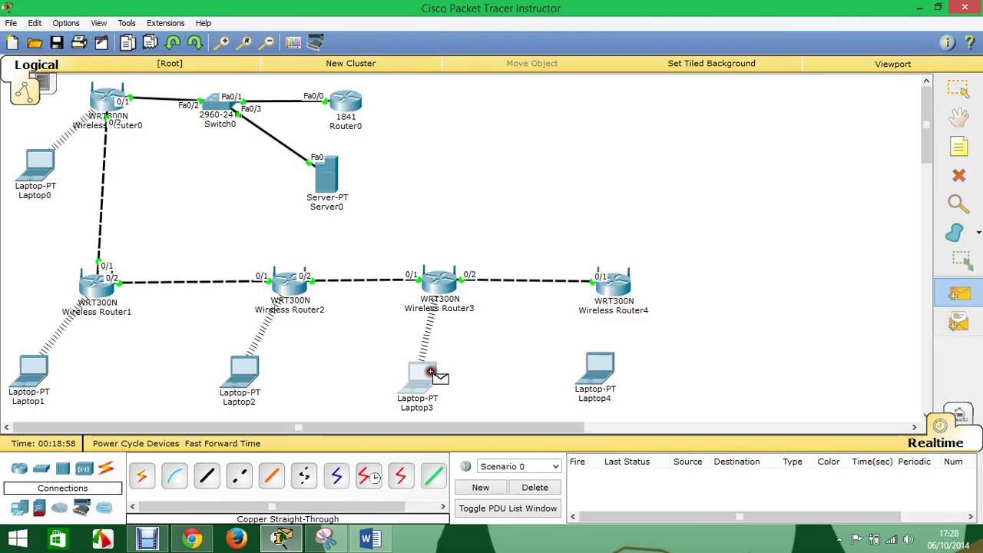
- Ping Laptop2, Laptop1, Laptop0 and Wireless Router0 from Laptop3, then clear the PDU list
left_click(258, 372)
left_click(958, 292)
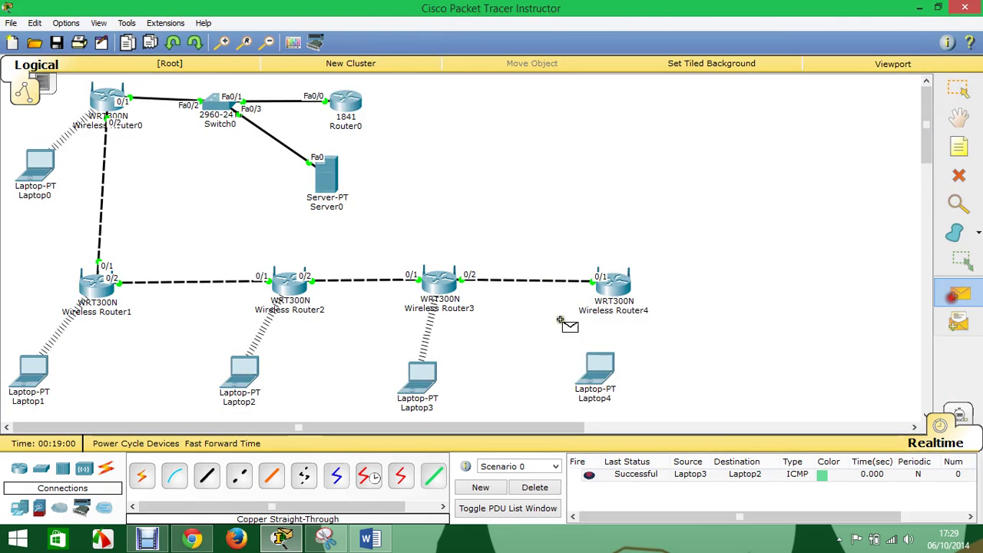
left_click(435, 376)
left_click(33, 371)
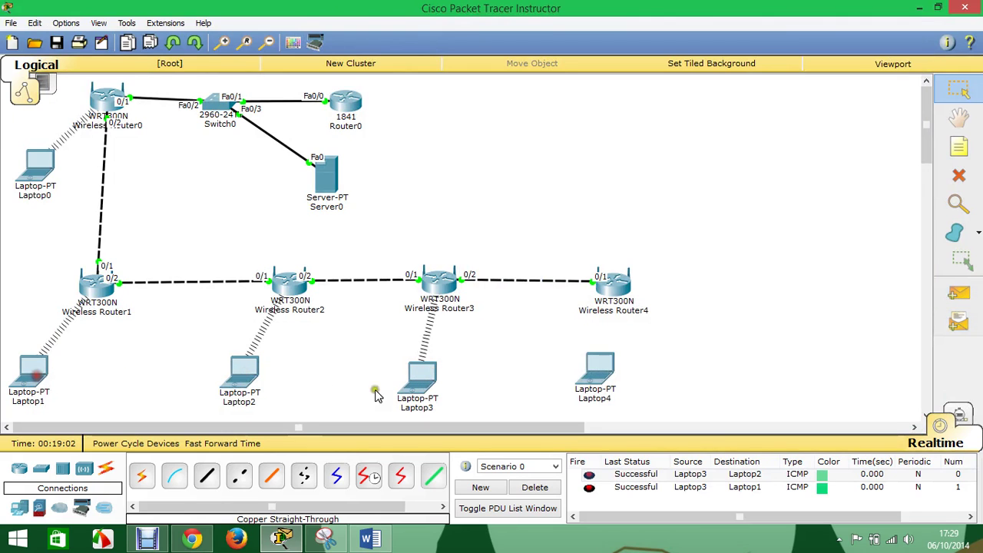
left_click(958, 292)
left_click(424, 374)
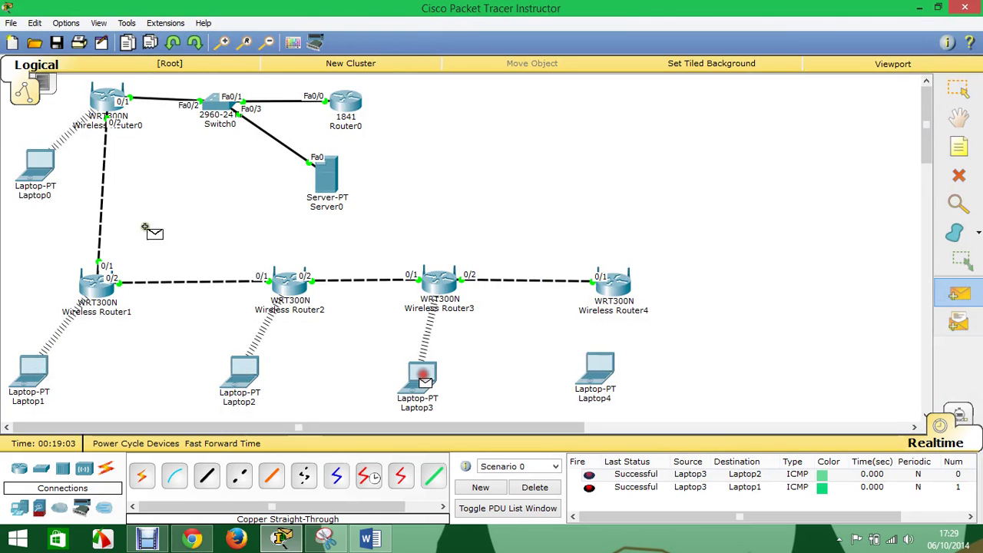
left_click(38, 166)
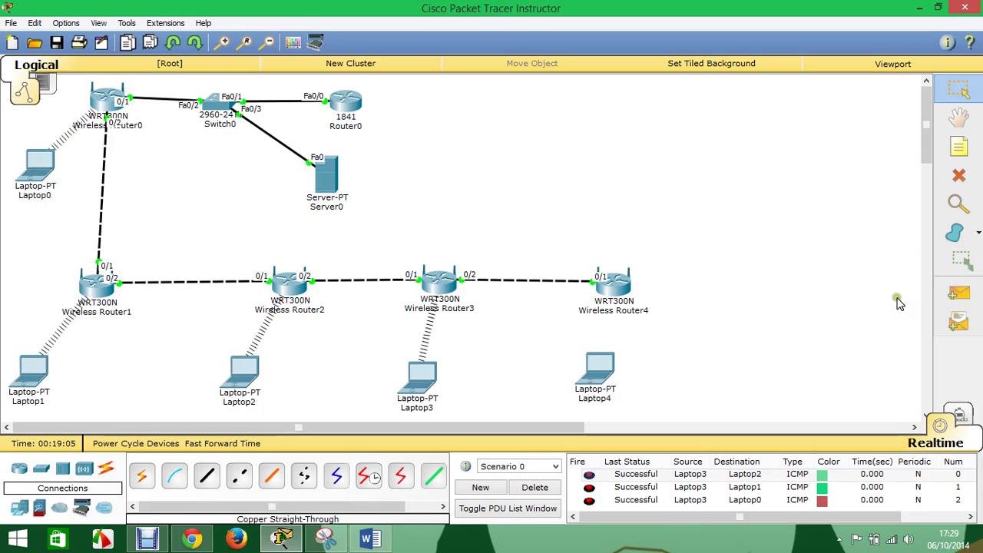
left_click(969, 293)
left_click(423, 372)
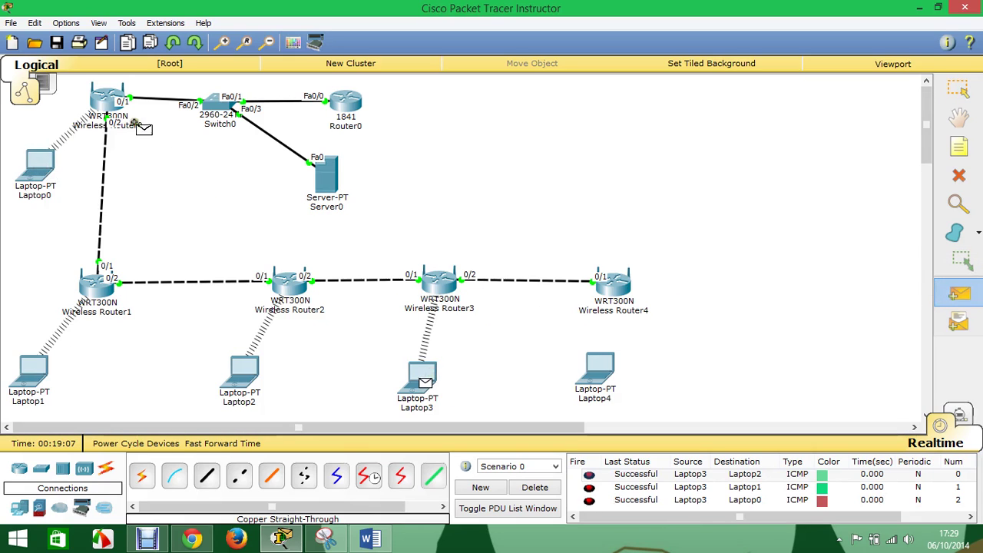
left_click(98, 99)
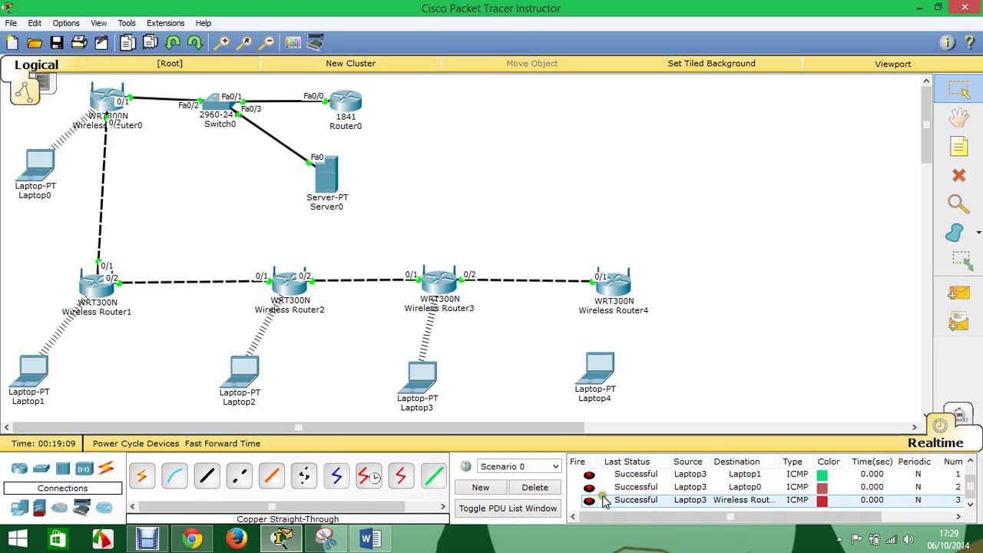
left_click(550, 489)
- Ping Router0 and Server0 from Laptop3, clear the list, and nudge Laptop4 right
left_click(958, 292)
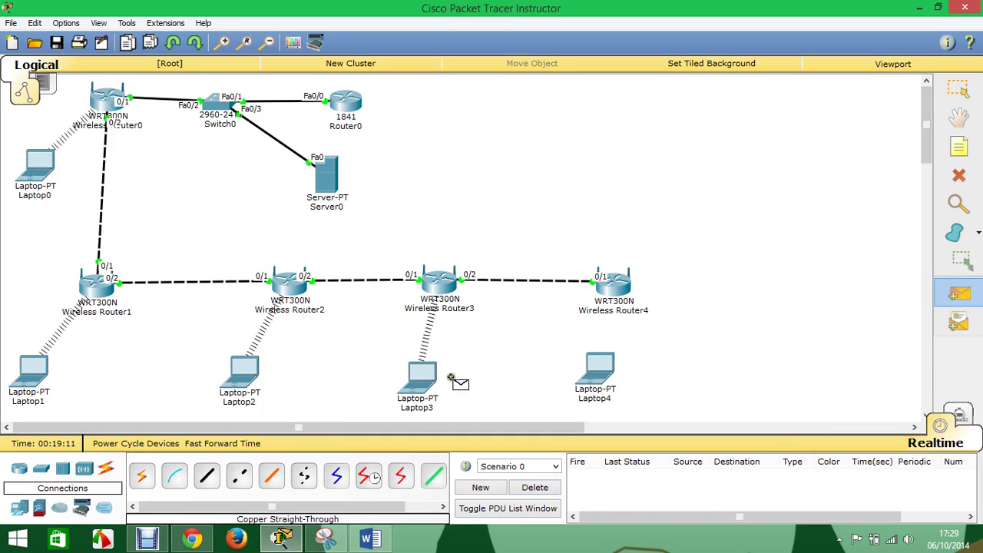
left_click(424, 374)
left_click(347, 102)
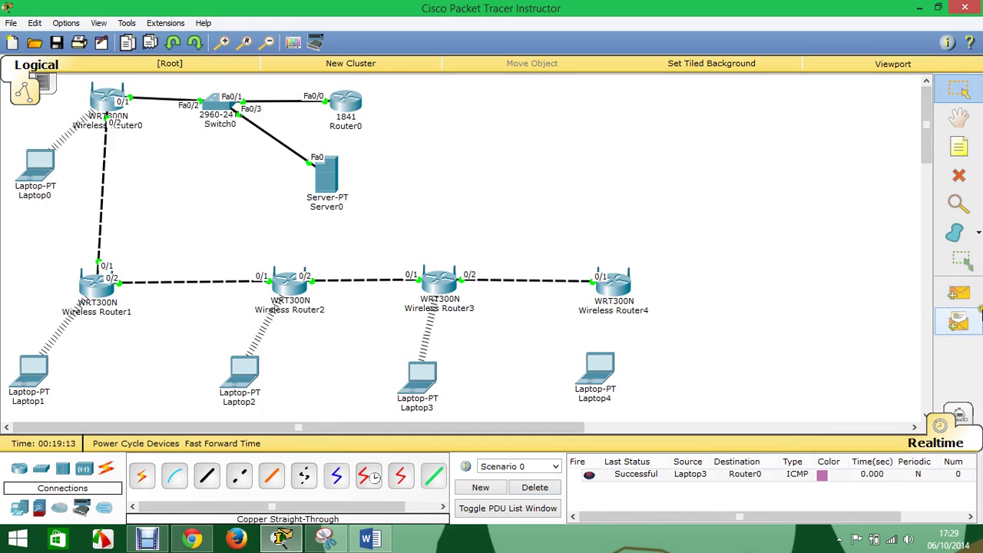
left_click(959, 293)
left_click(423, 374)
left_click(330, 184)
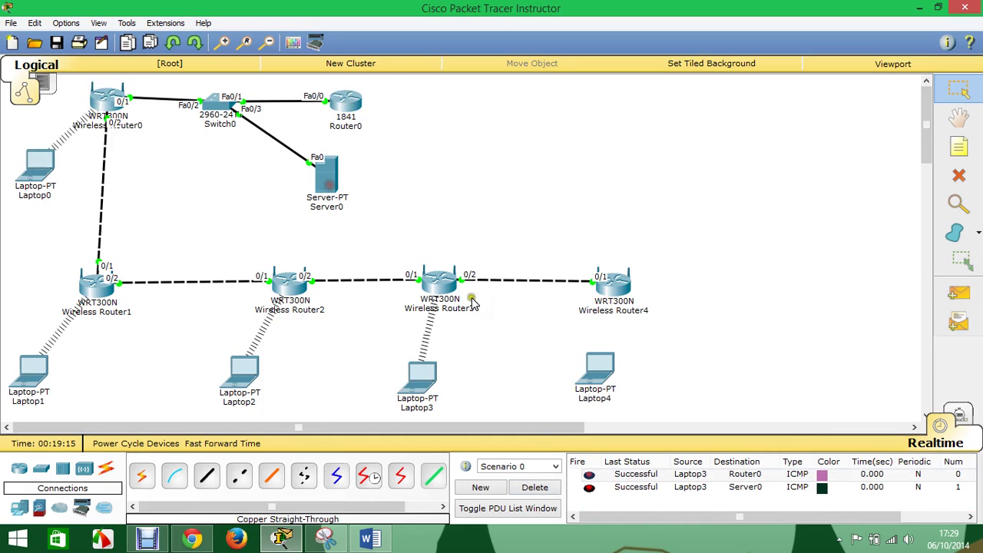
left_click(533, 489)
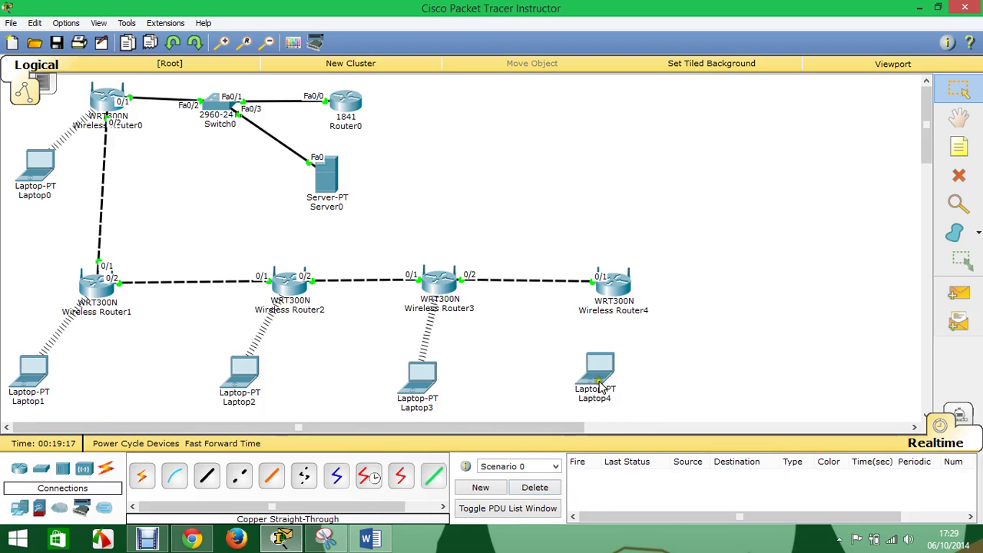
left_click_drag(598, 379, 620, 383)
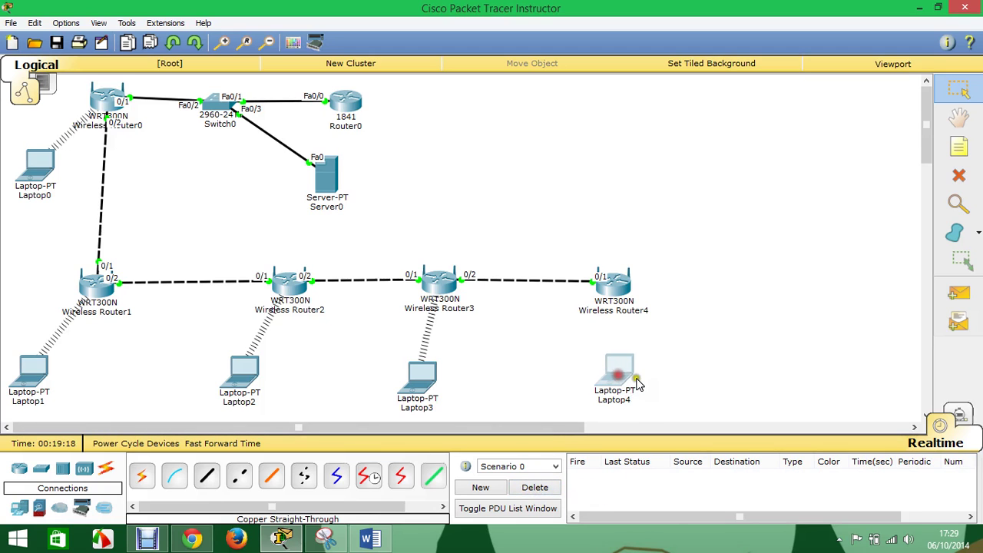
left_click(616, 291)
- Switch Wireless Router4's wireless security mode to WPA2 Enterprise
left_click(414, 187)
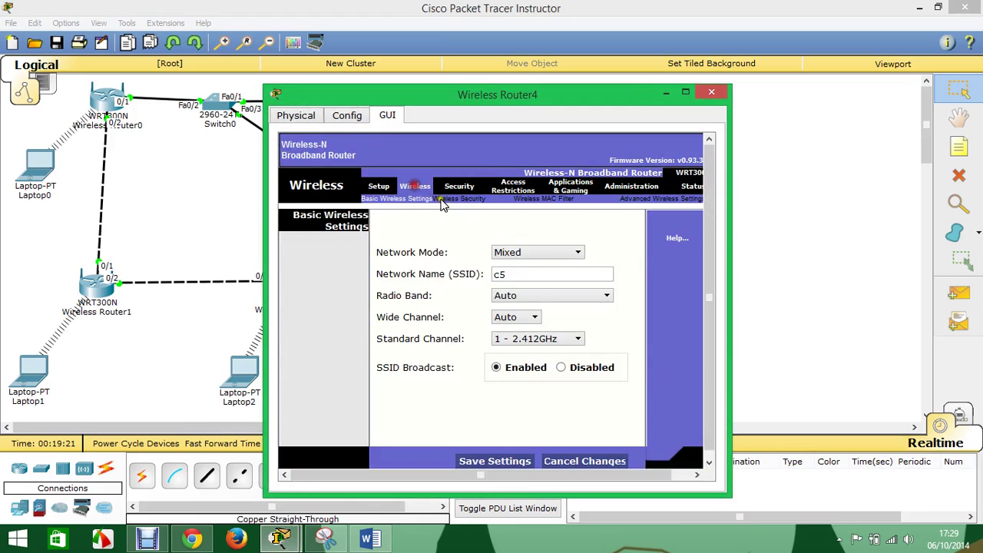
left_click(459, 202)
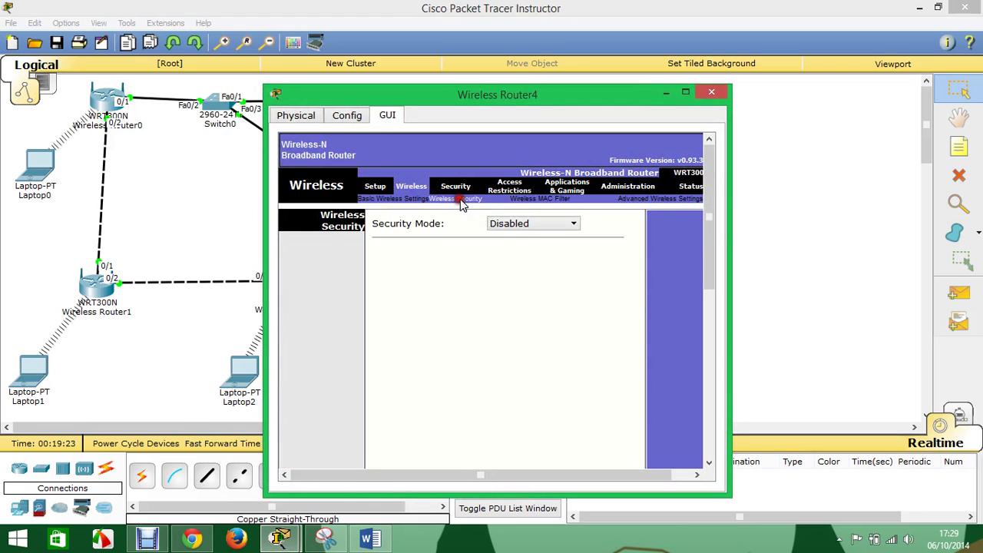
left_click(539, 223)
left_click(548, 294)
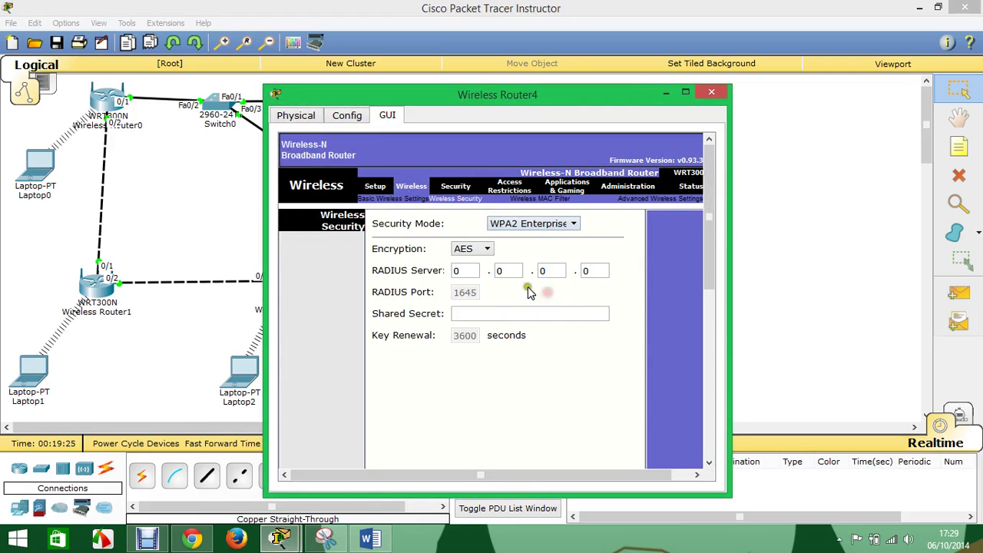
- Point it at RADIUS server 192.168.1.10, enter the shared secret and save
left_click(426, 269)
type("192.")
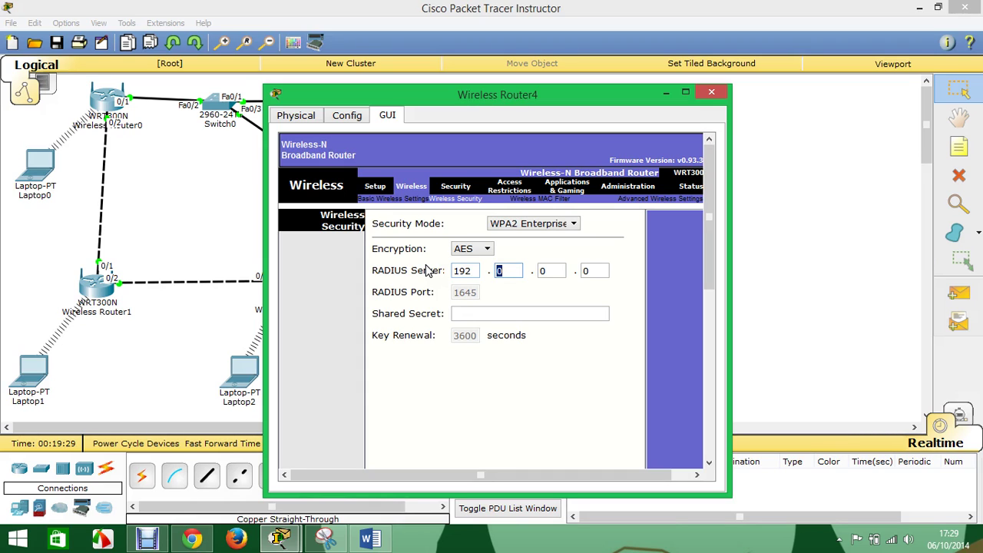
type("168.")
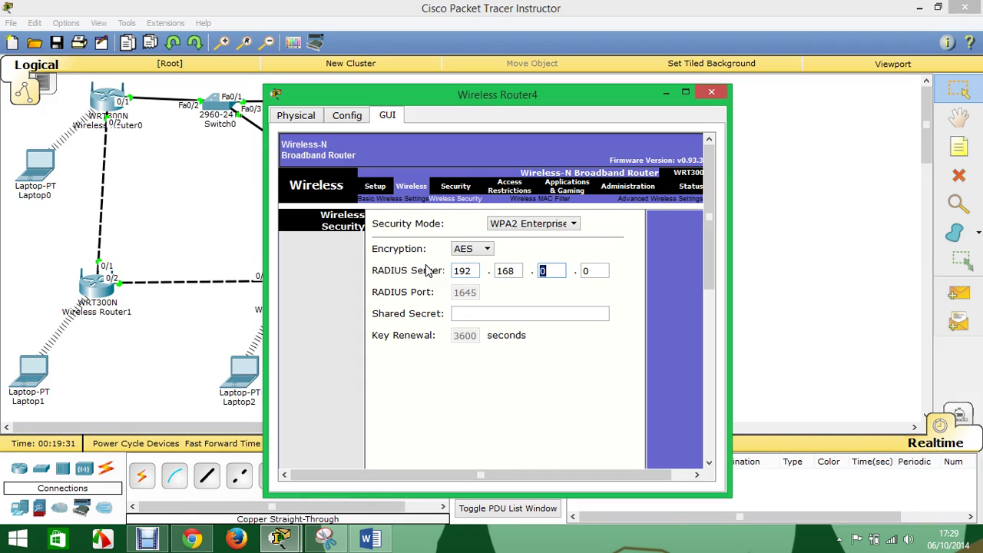
type("1")
key("Tab")
type("10")
left_click(487, 316)
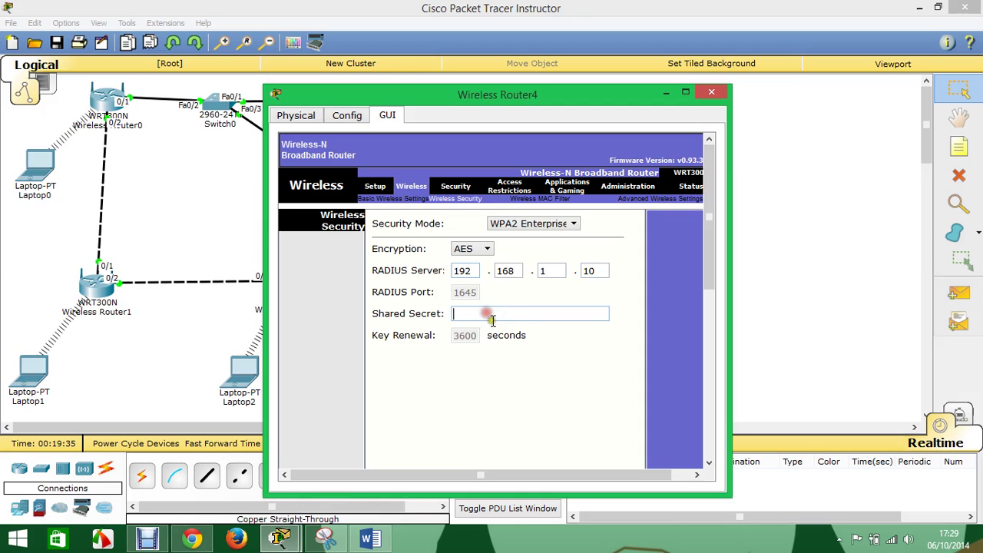
type("redes1")
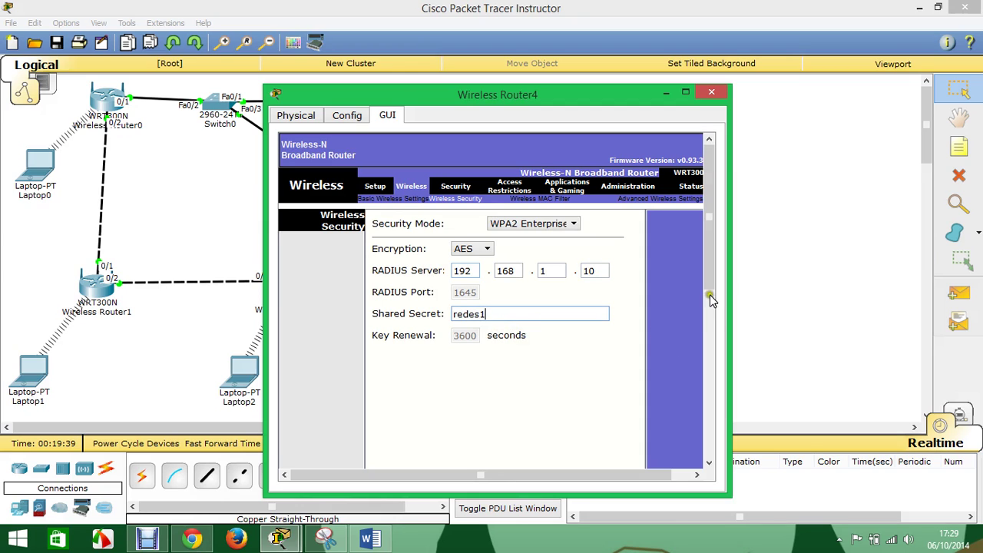
left_click_drag(709, 273, 608, 470)
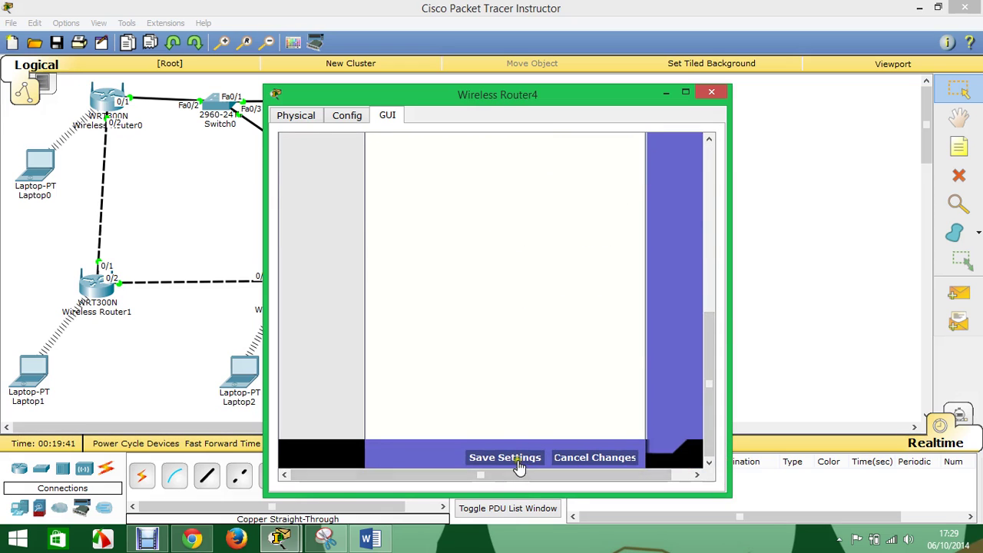
left_click(712, 91)
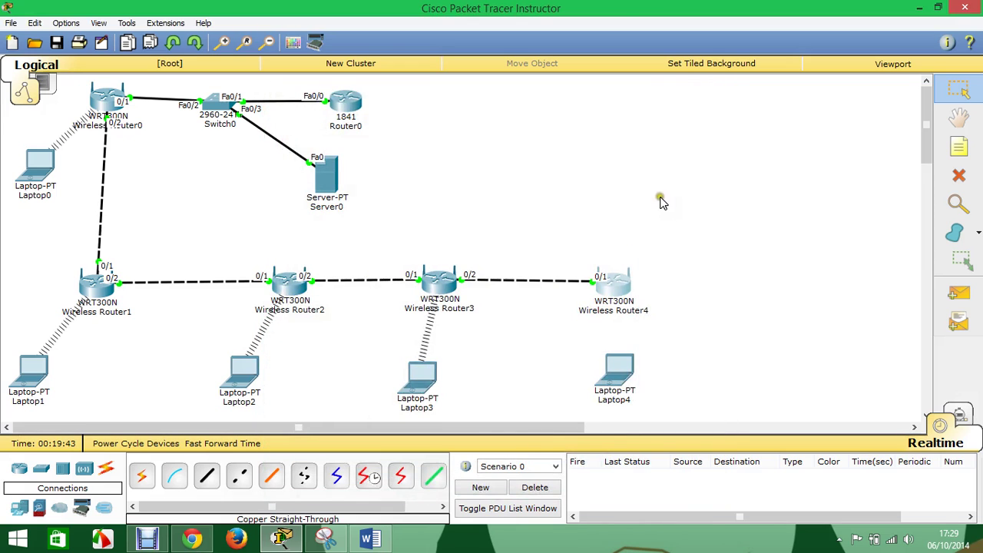
- Start a new advanced-setup wireless profile in Laptop4's PC Wireless client
left_click(619, 376)
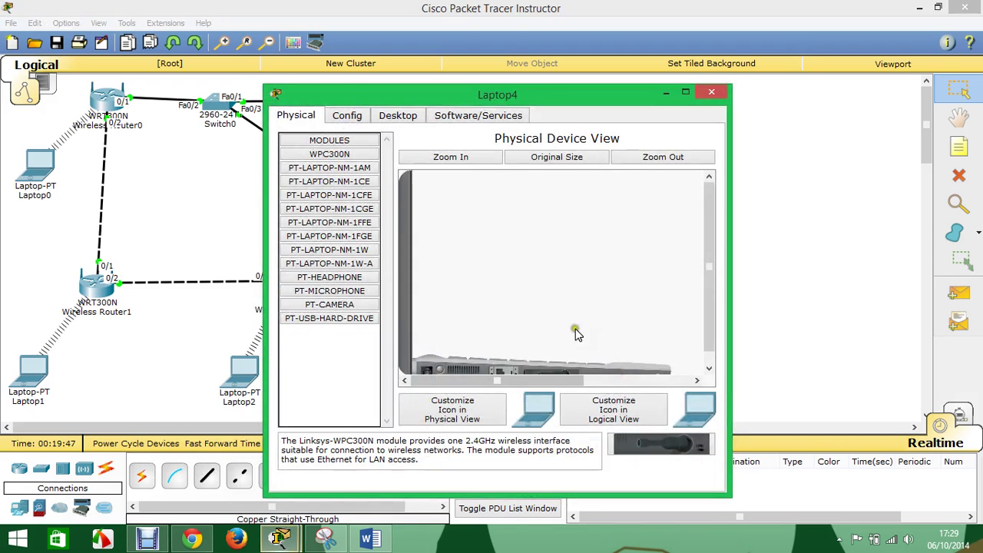
left_click(395, 113)
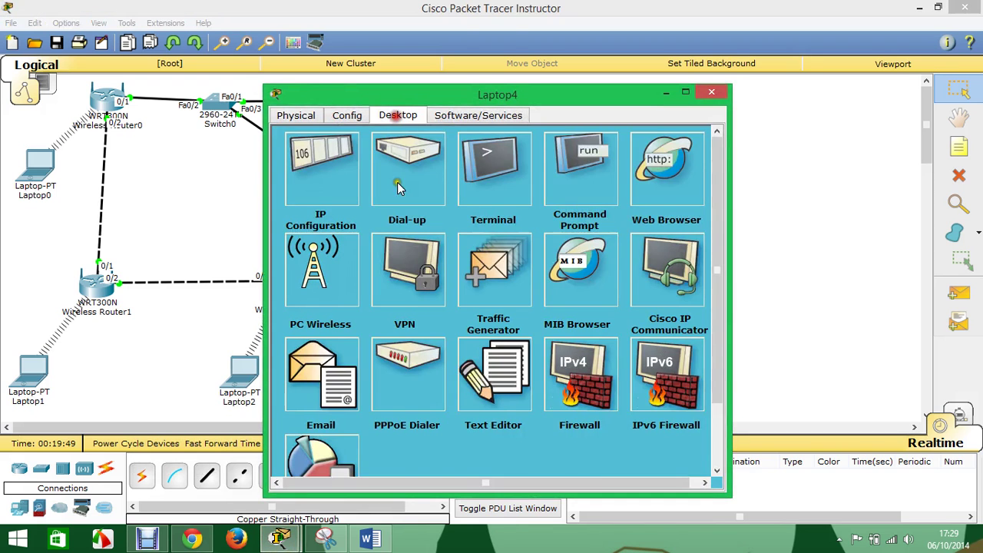
left_click(330, 278)
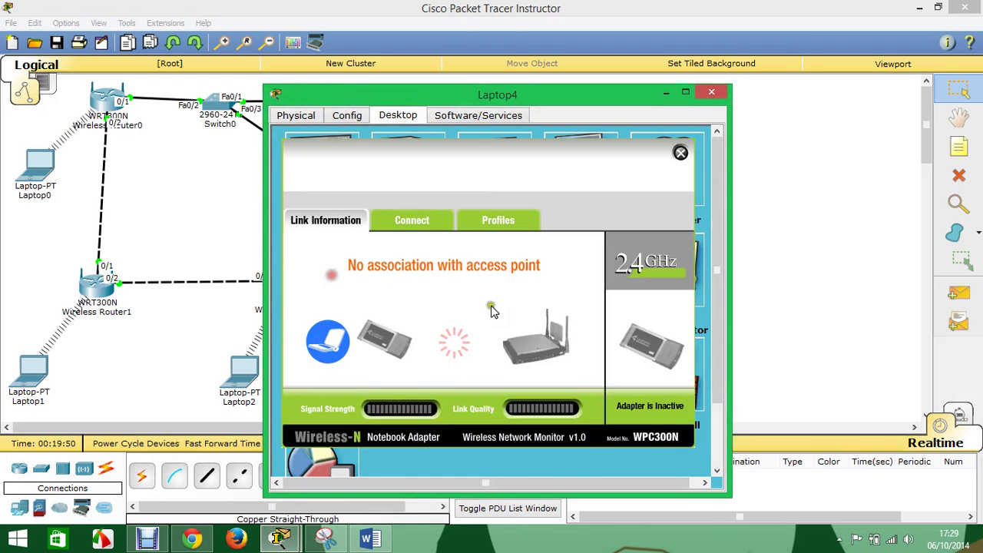
left_click(499, 222)
left_click(461, 408)
left_click(631, 409)
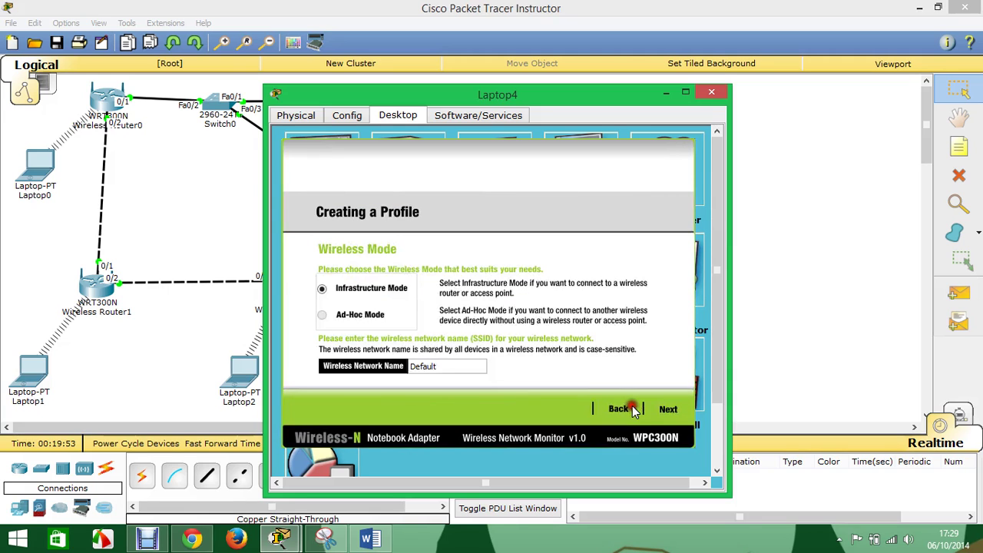
- Set the profile's network name to 'c5' and WPA2-Enterprise security, then set Laptop4 aside
left_click_drag(488, 368, 378, 367)
type("c")
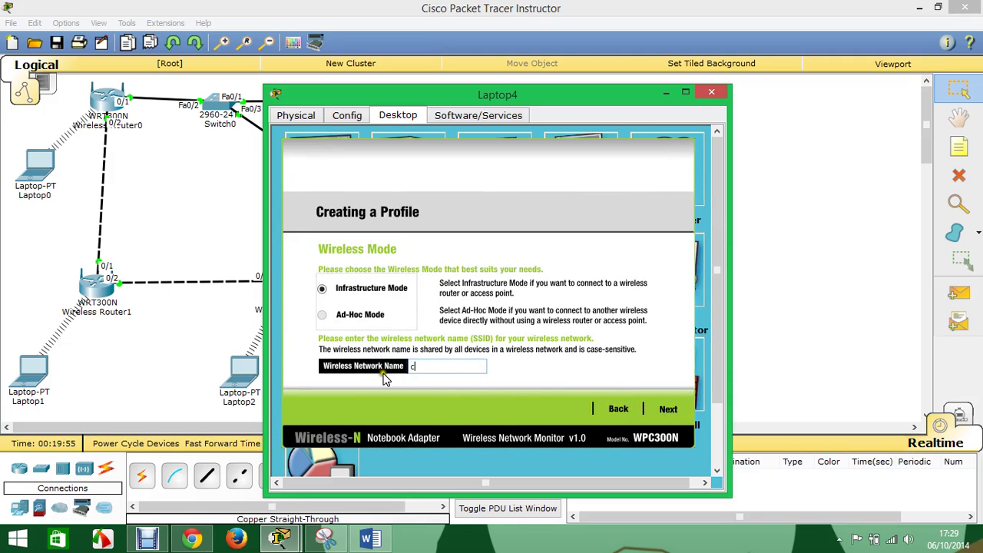
type("5")
left_click(669, 408)
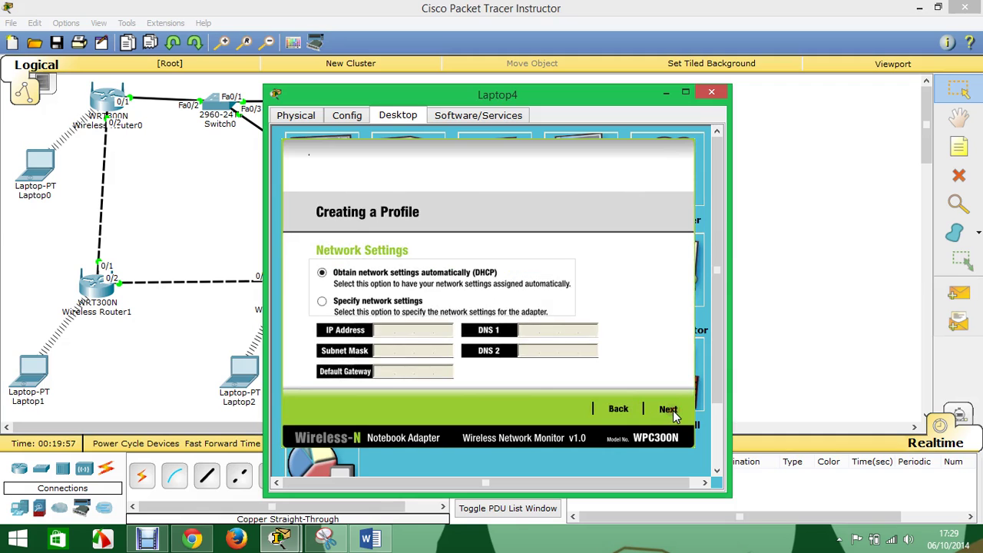
left_click(670, 407)
left_click(411, 276)
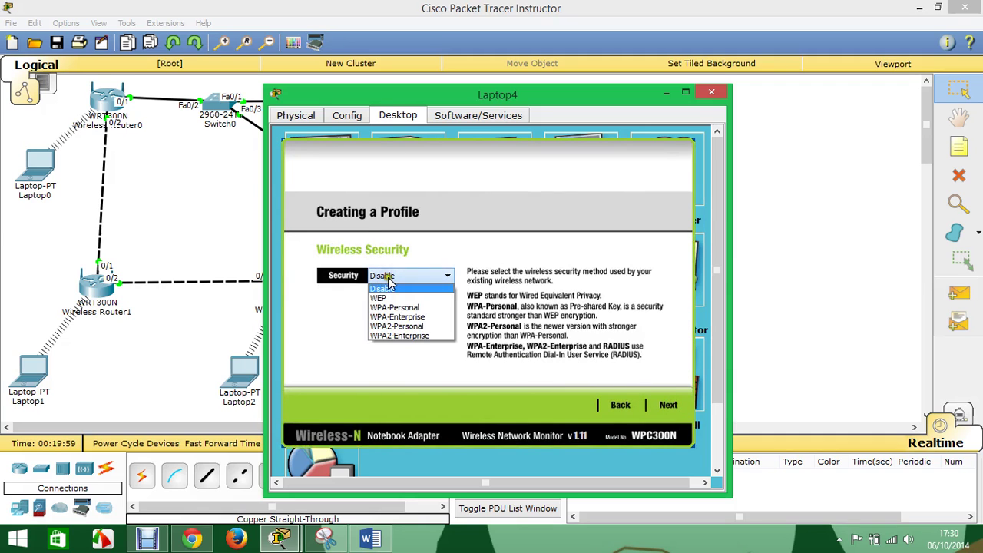
left_click(404, 336)
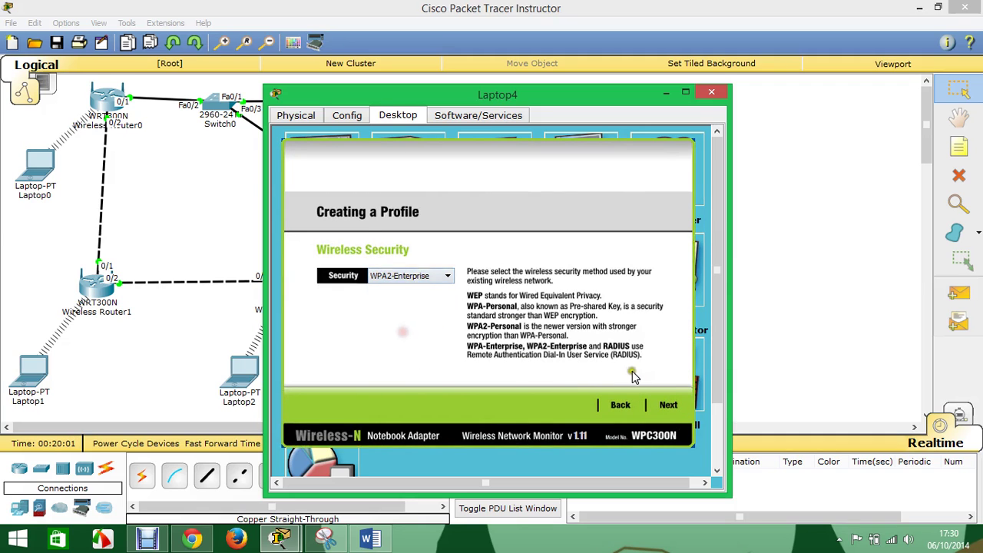
left_click(668, 406)
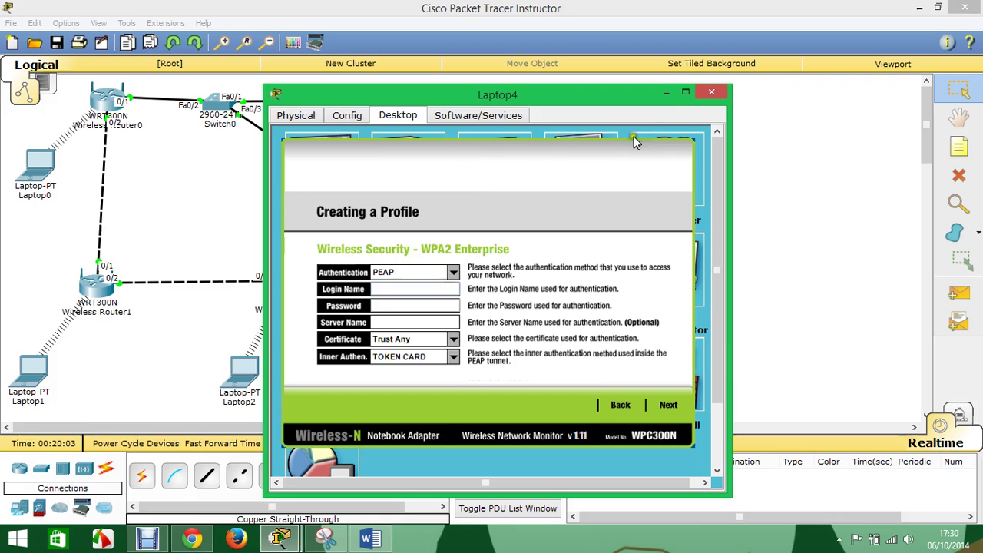
left_click(665, 92)
left_click(329, 178)
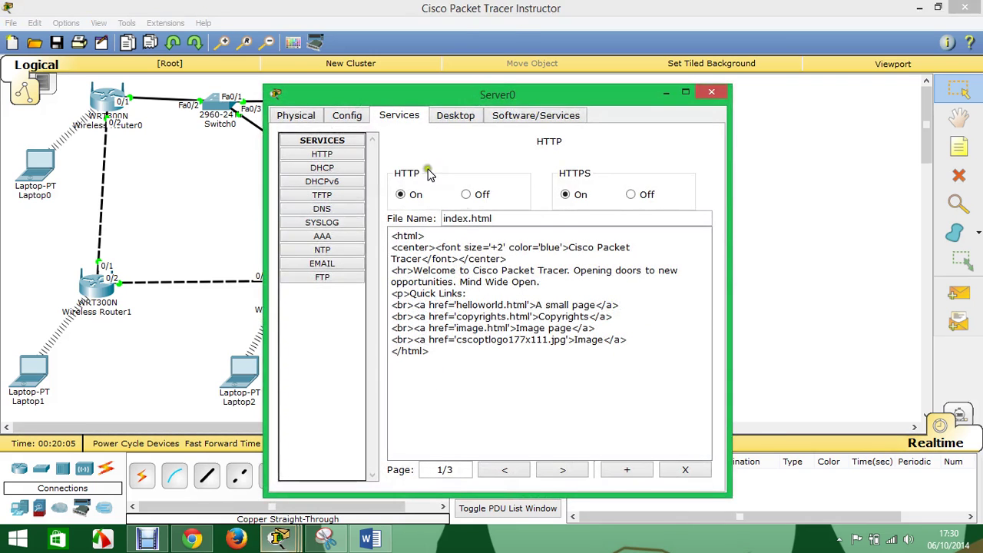
- Open Server0's AAA service and check Wireless Router4's exact name in the topology
left_click(331, 237)
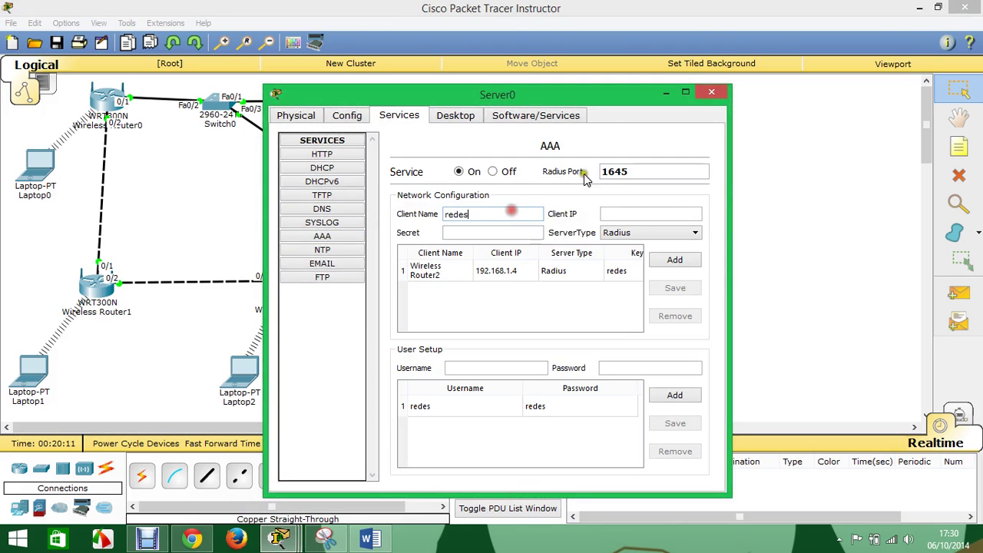
left_click(665, 92)
left_click(618, 311)
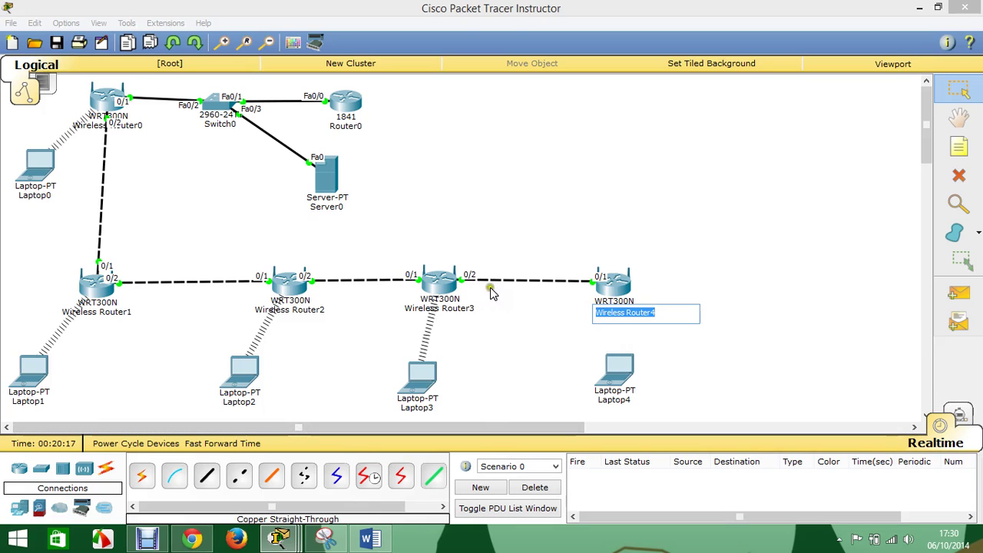
left_click(328, 181)
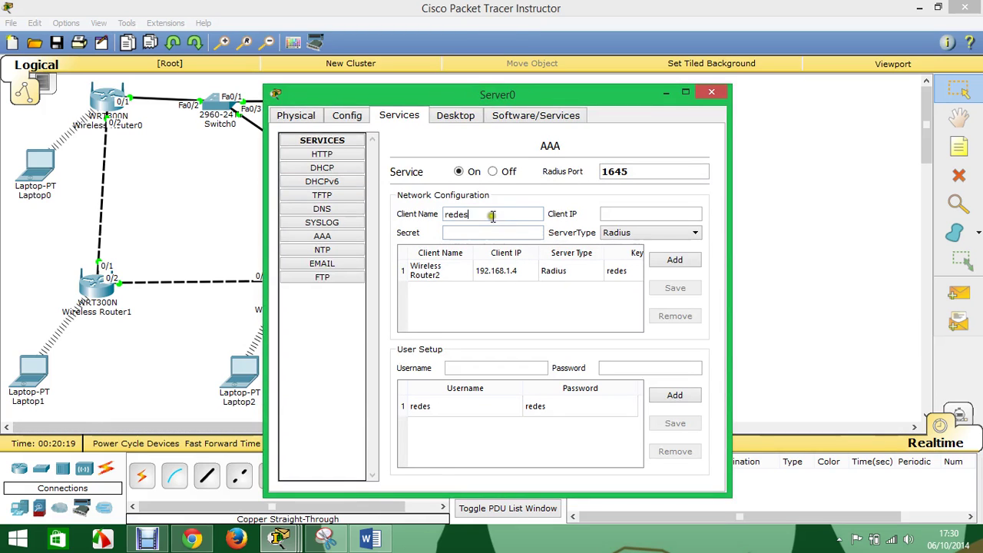
- Add RADIUS client 'Wireless Router4' at 192.168.1.5 with its shared secret
left_click_drag(491, 215, 366, 205)
type("Wireless Router4")
left_click(615, 216)
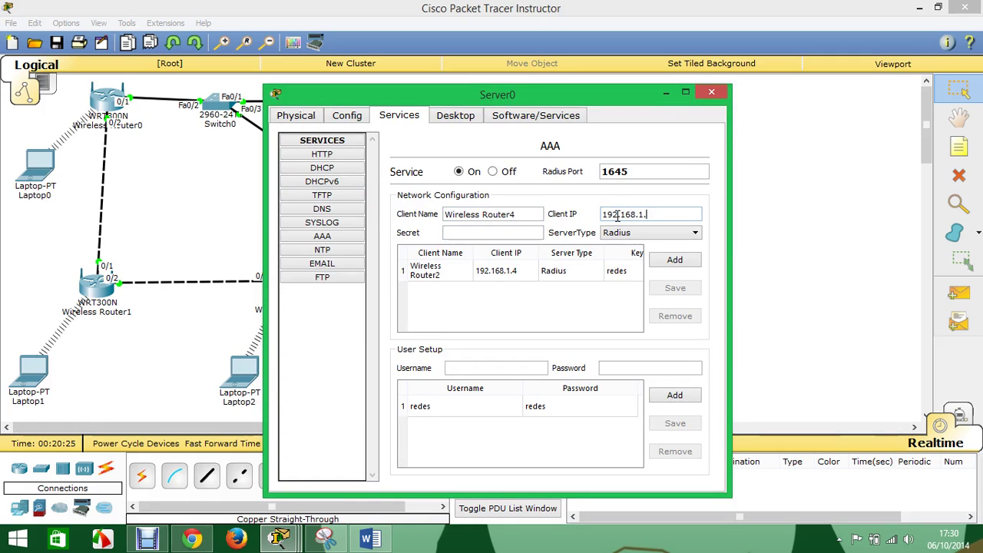
type("192.168.1.5")
left_click(495, 232)
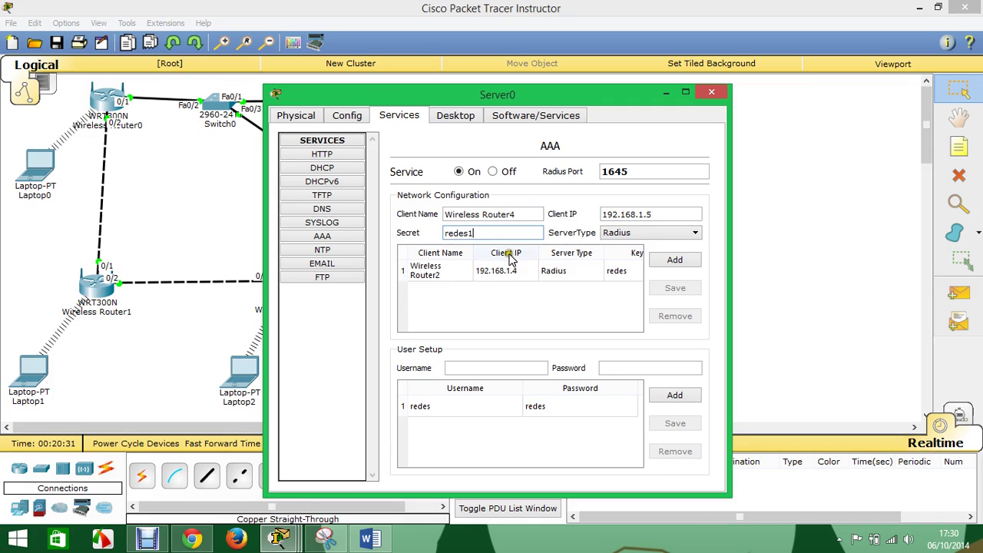
left_click(674, 260)
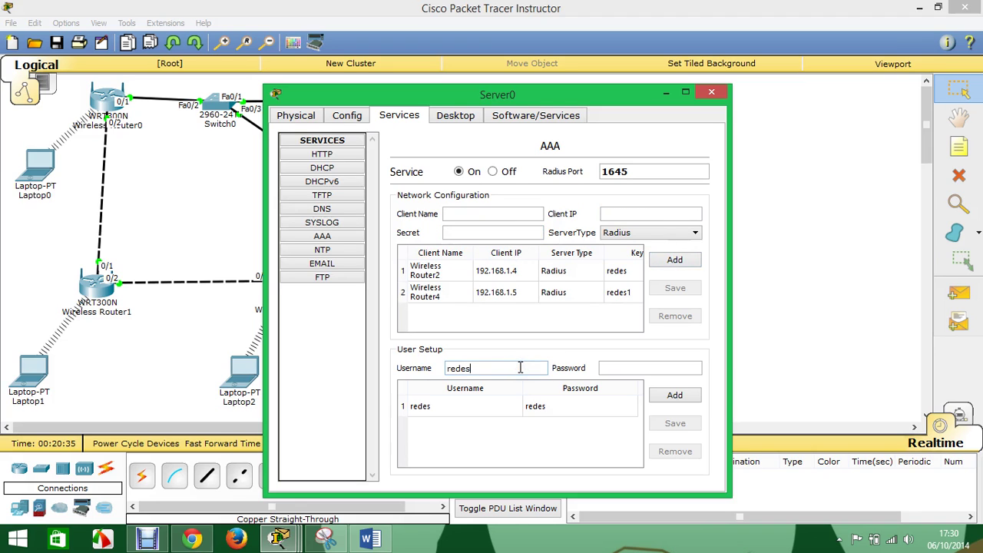
- Add a second user account with username and password, then close Server0
left_click(520, 368)
type("redes1")
left_click(617, 369)
left_click(674, 395)
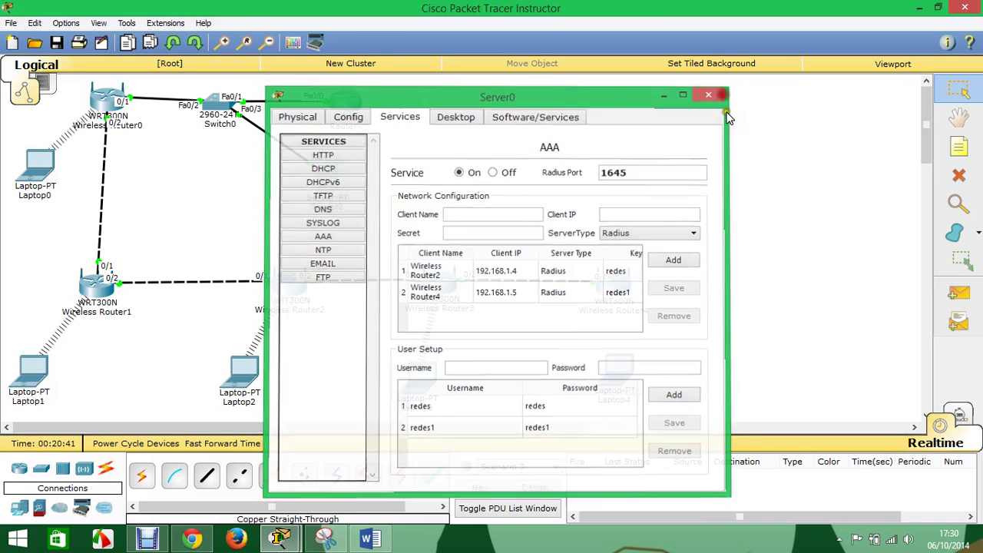
left_click(711, 93)
- Enter Laptop4's WPA2-Enterprise login name and password, save the profile and connect
left_click(620, 378)
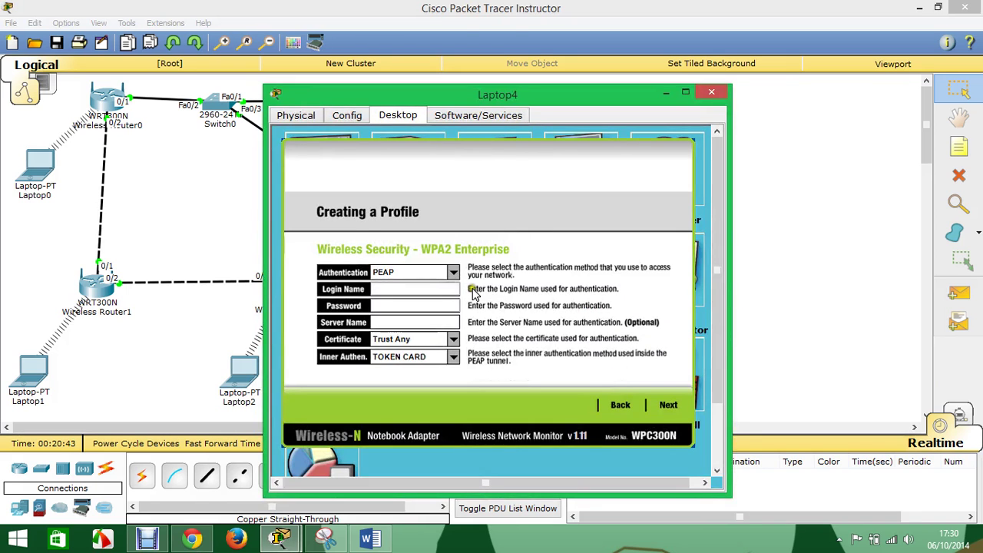
left_click(418, 289)
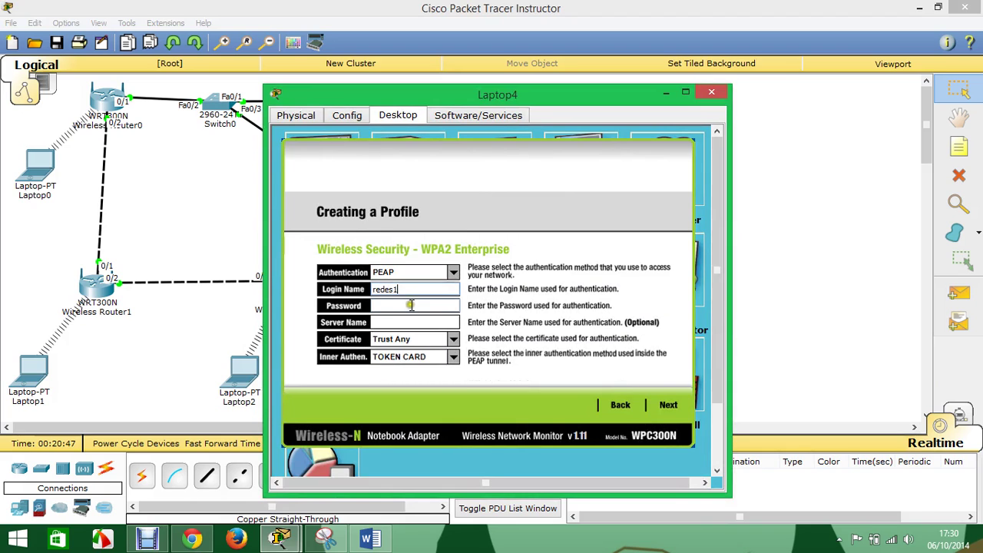
left_click(411, 305)
left_click(673, 412)
left_click(665, 409)
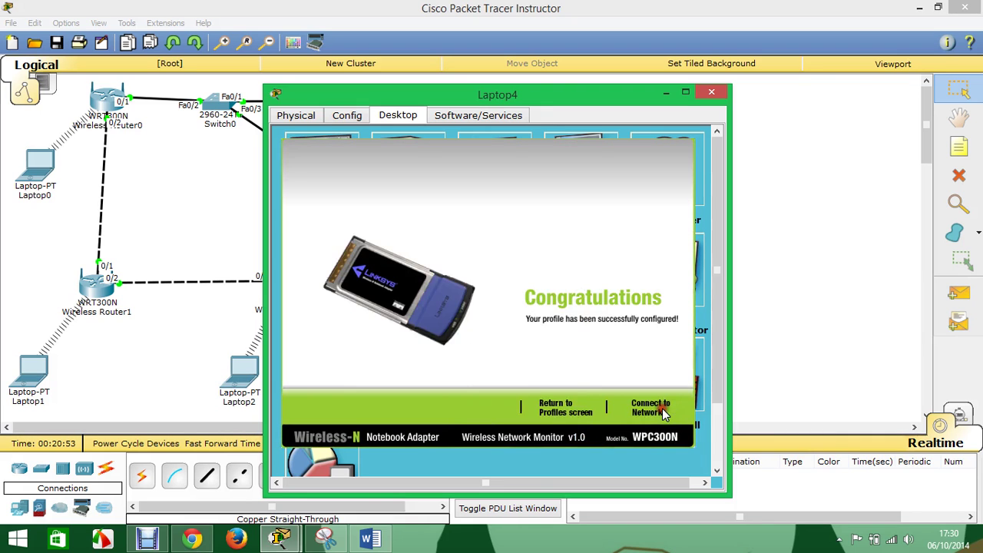
left_click(653, 410)
left_click_drag(618, 103, 350, 52)
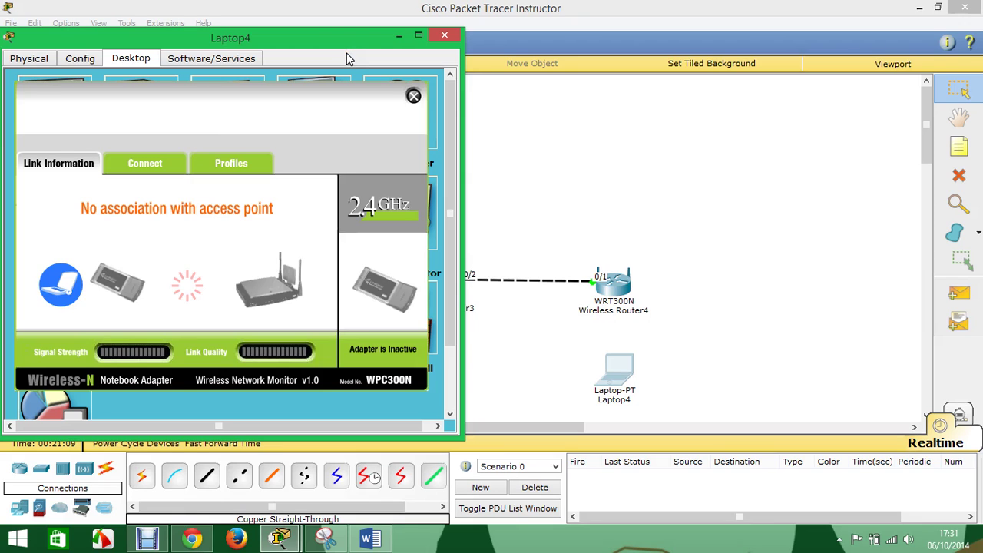
left_click_drag(373, 39, 393, 46)
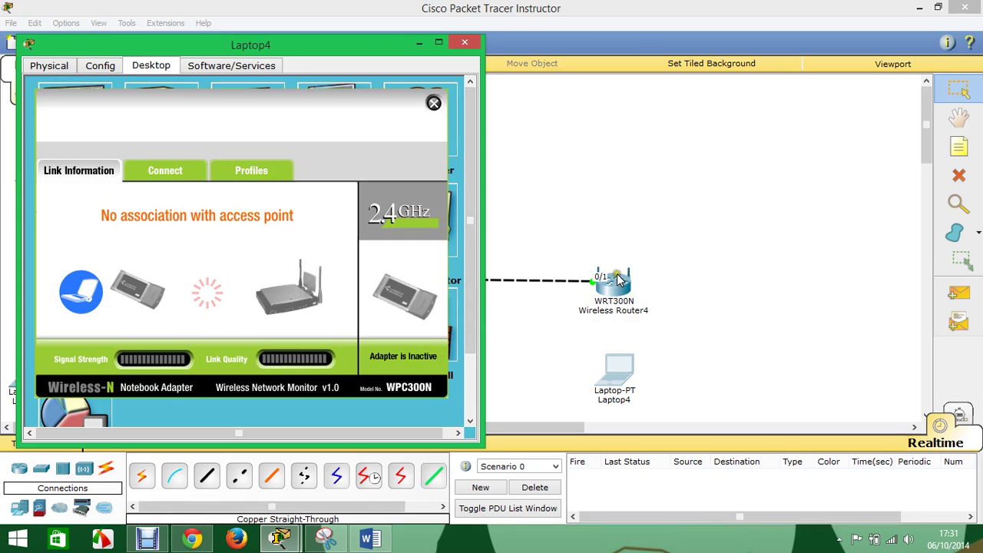
- Hide Laptop4 and review Wireless Router4's WPA2 Enterprise RADIUS security settings
left_click(418, 45)
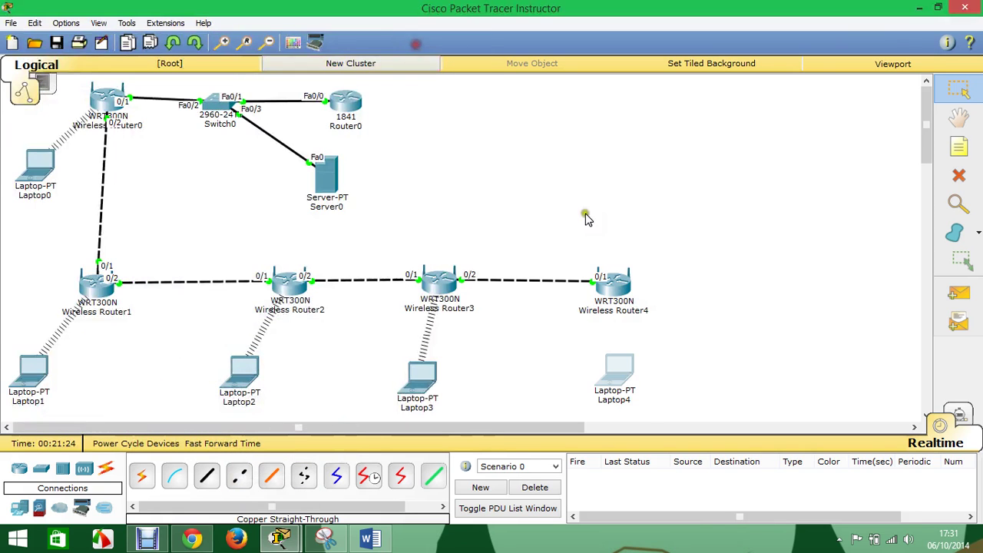
left_click(611, 285)
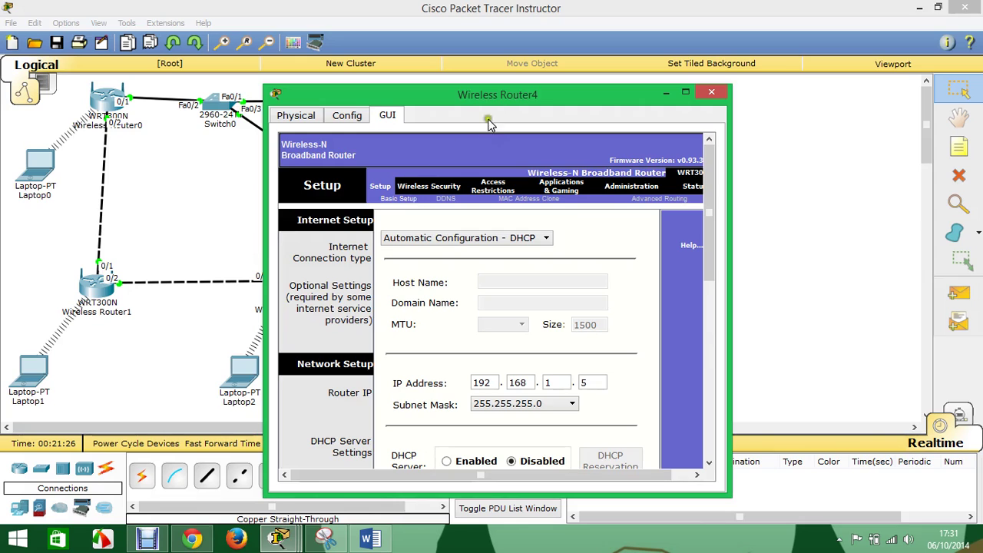
left_click_drag(492, 96, 264, 66)
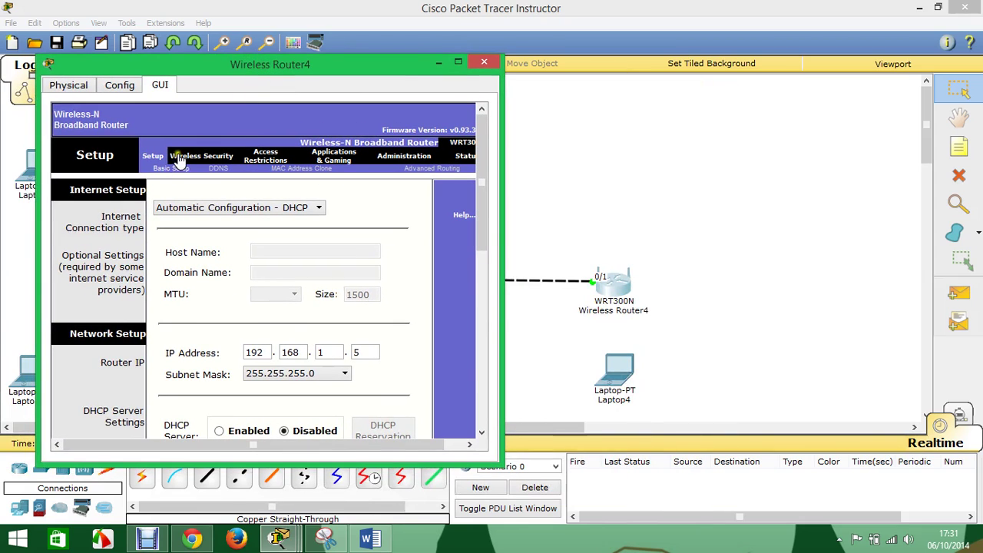
left_click(177, 156)
left_click(227, 169)
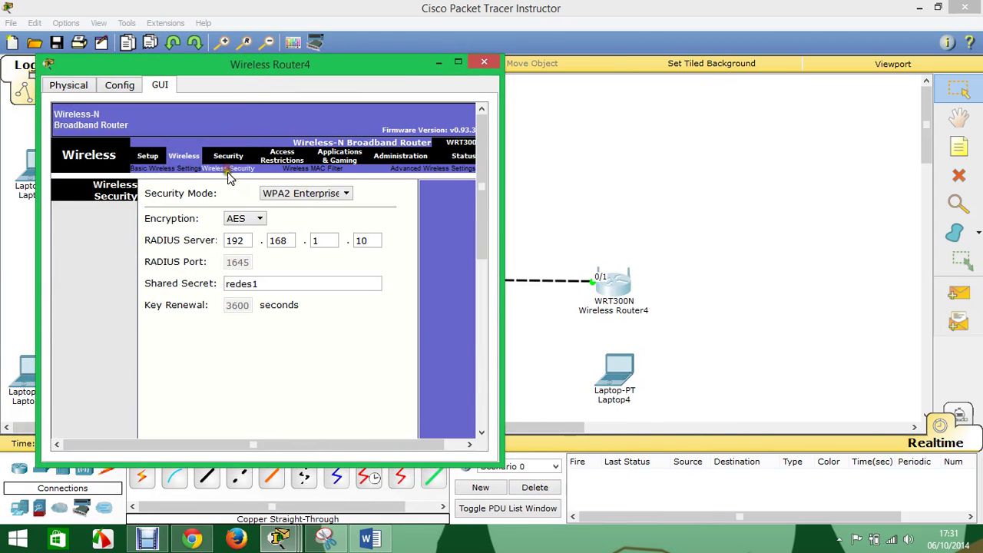
left_click(320, 240)
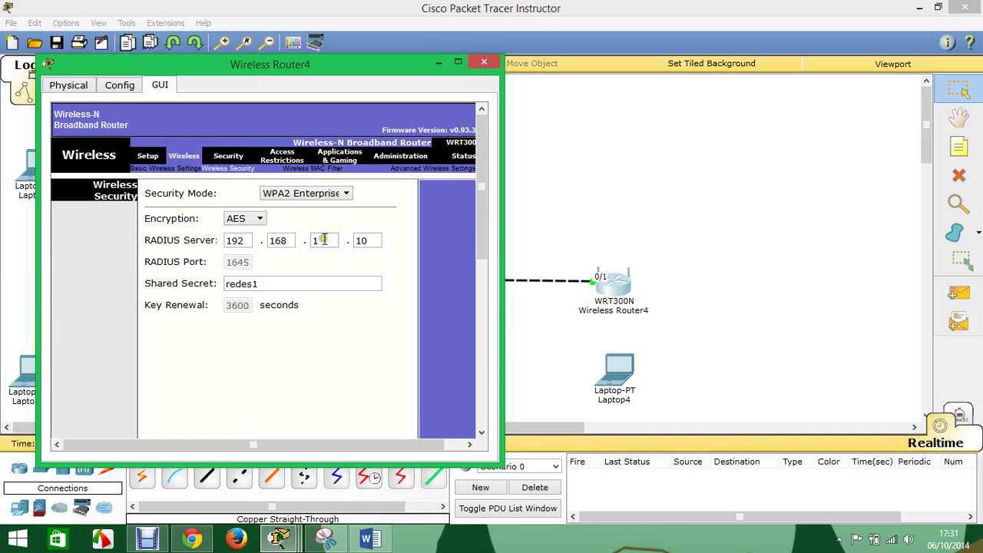
left_click(486, 69)
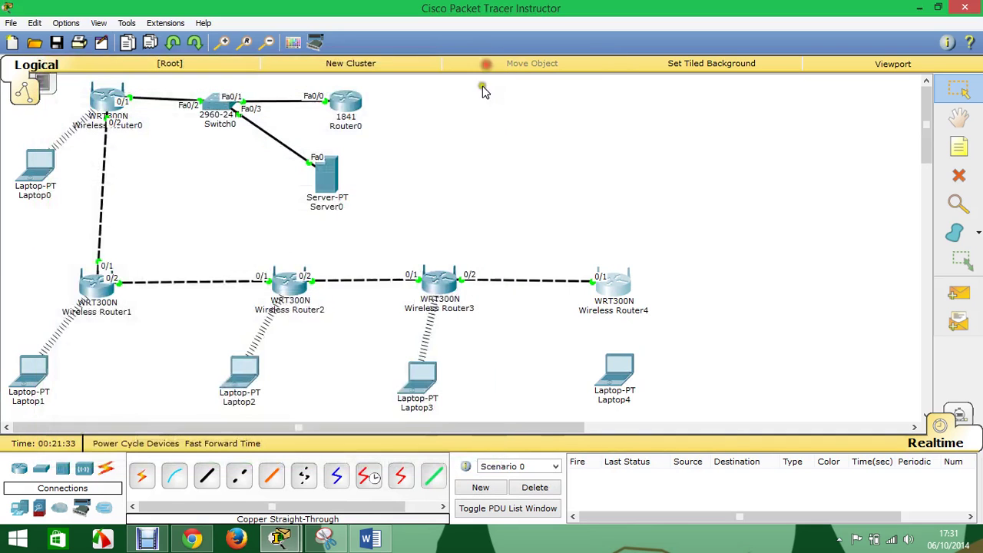
- Review Server0's AAA entries for Wireless Router4 and the second user, then close it
left_click(334, 180)
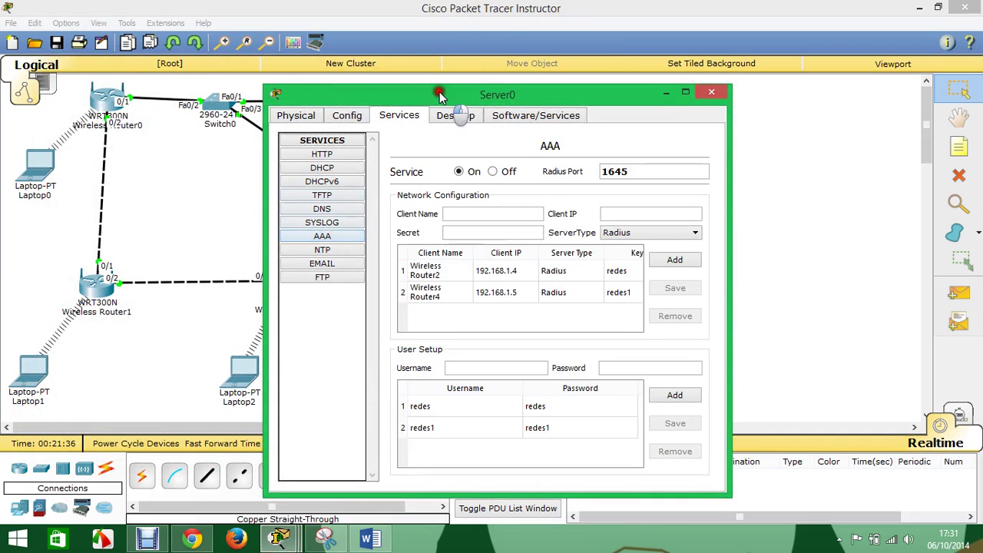
left_click_drag(453, 102, 202, 63)
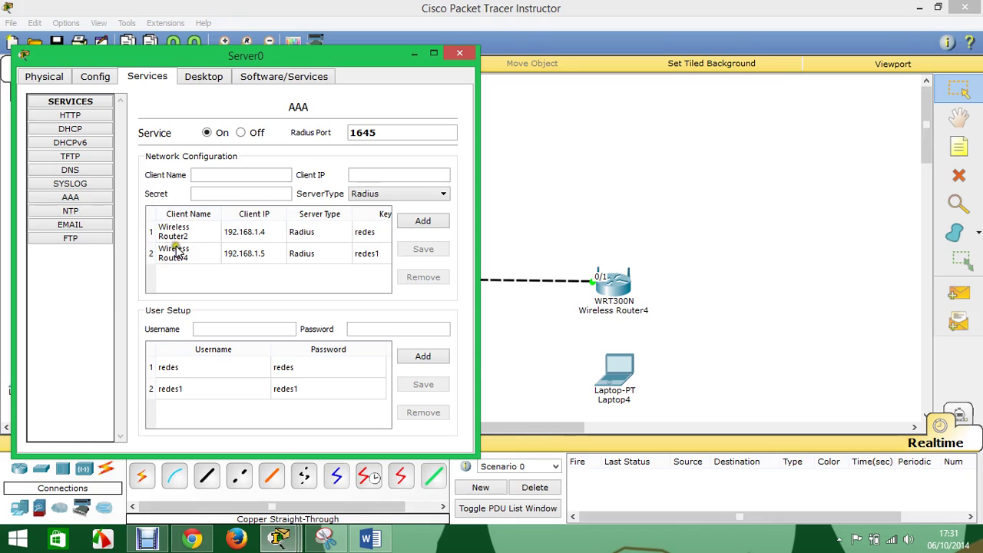
left_click(175, 256)
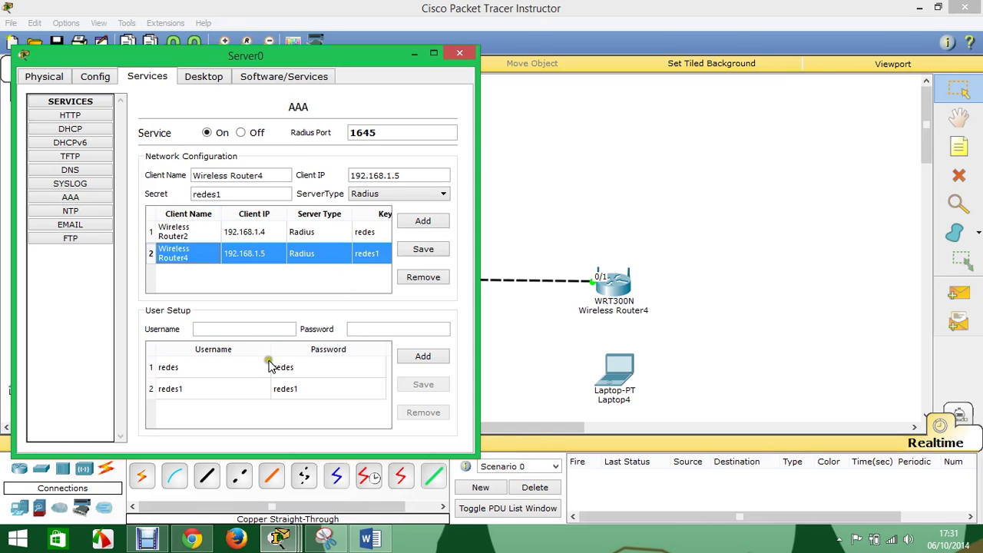
left_click(195, 393)
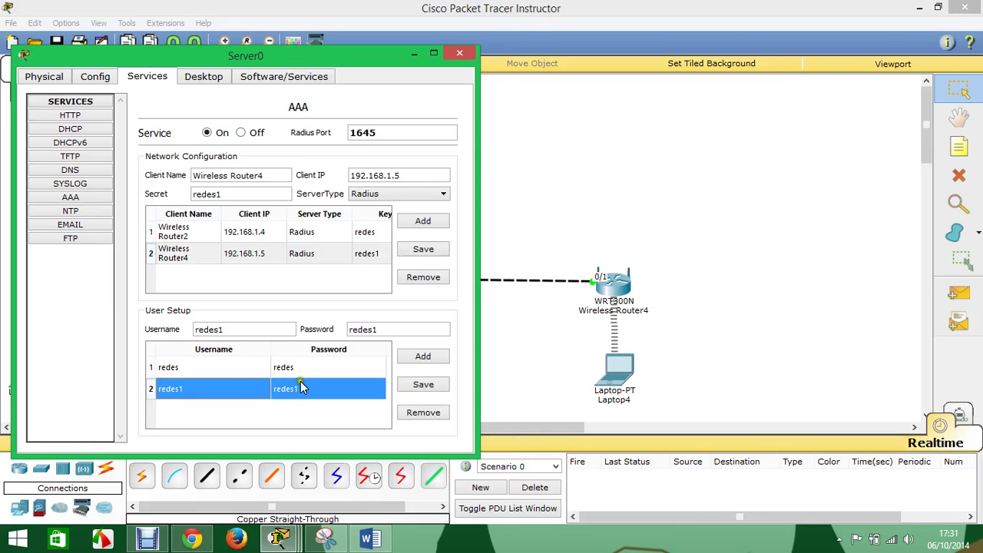
left_click(460, 53)
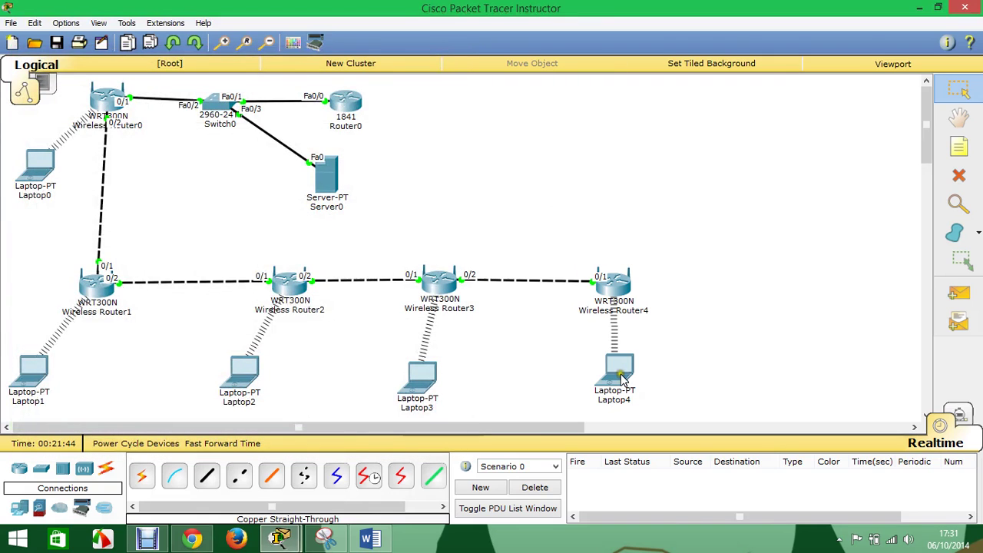
- Nudge Laptop4 slightly and send simple PDU pings from it to Laptop3 and Laptop2
left_click_drag(622, 379, 602, 385)
left_click(958, 294)
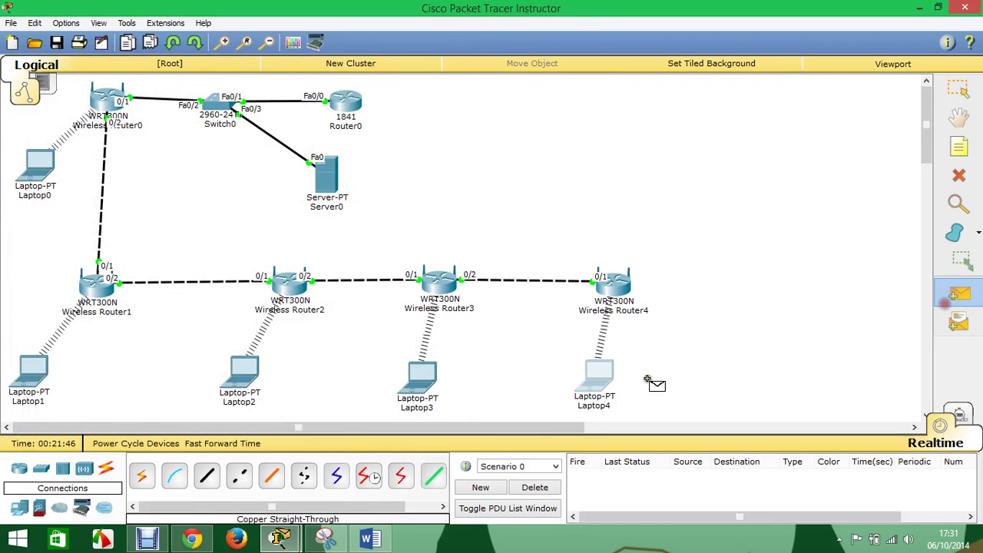
left_click(598, 372)
left_click(421, 374)
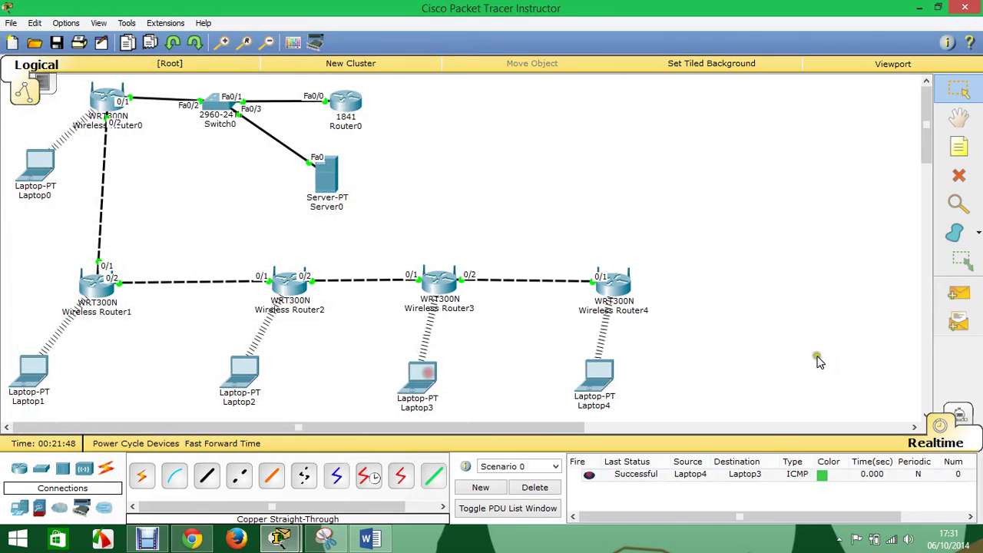
left_click(958, 299)
left_click(599, 374)
left_click(243, 371)
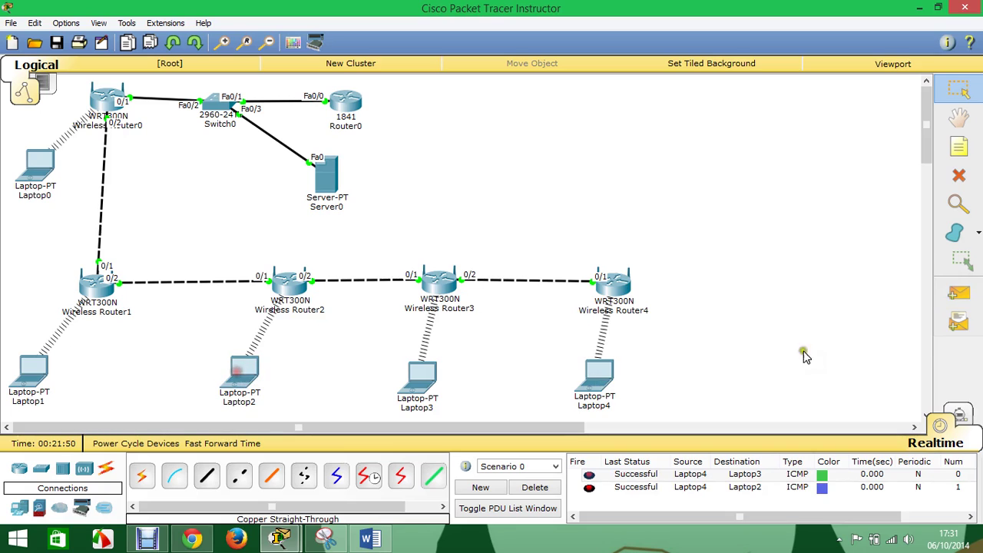
- Ping Laptop1 and Laptop0 from Laptop4, then clear the PDU results
left_click(958, 294)
left_click(599, 383)
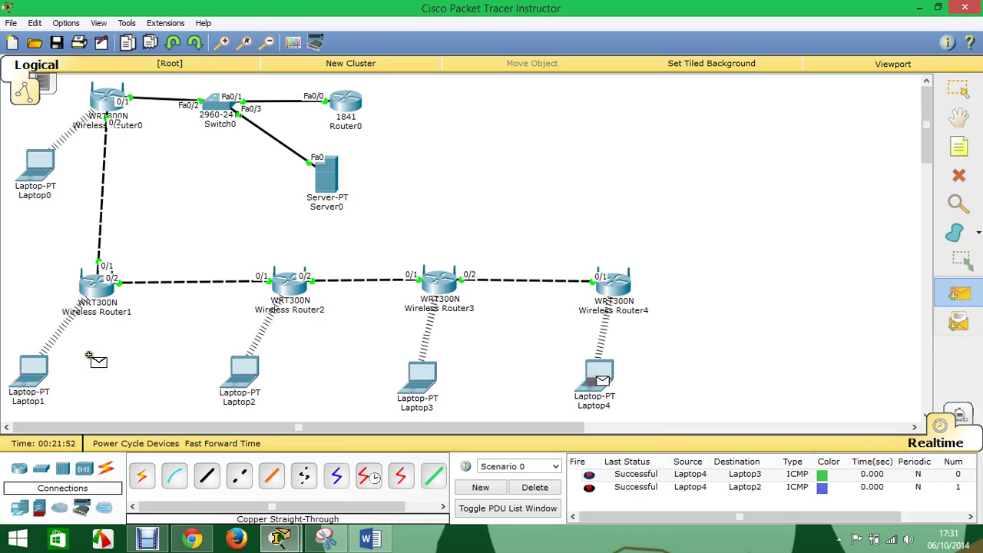
left_click(39, 370)
left_click(959, 294)
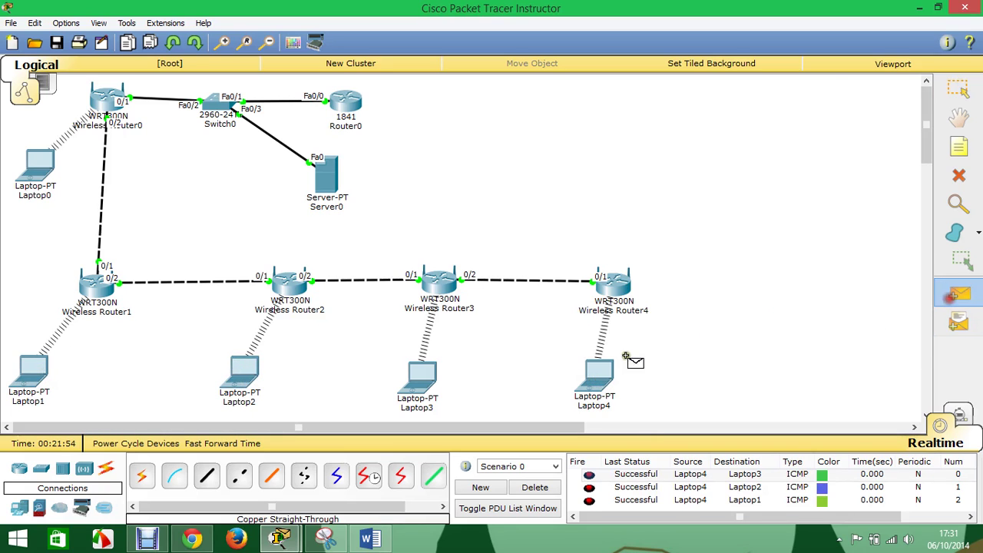
left_click(599, 374)
left_click(39, 174)
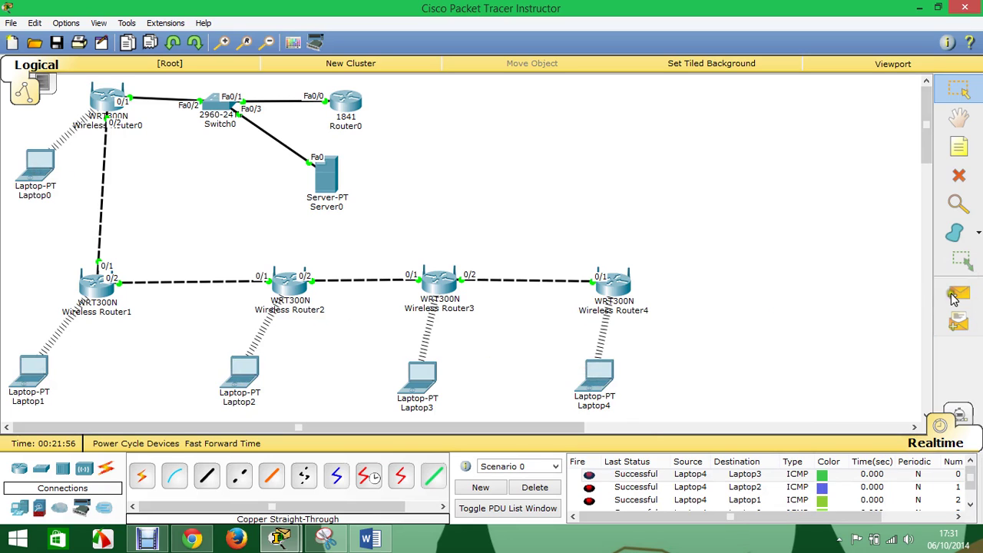
left_click(535, 487)
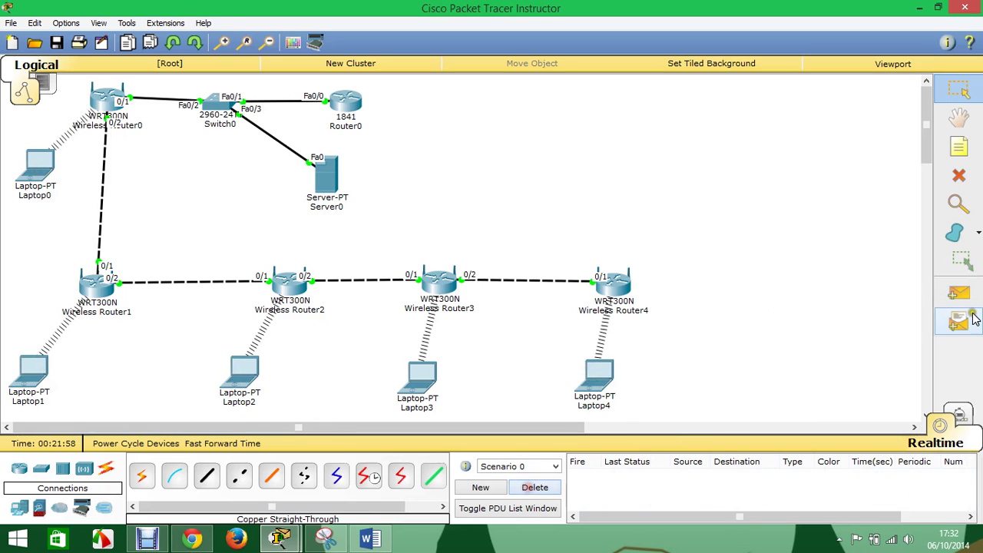
- Ping Laptop0 and Wireless Router0 from Laptop4
left_click(958, 294)
left_click(601, 375)
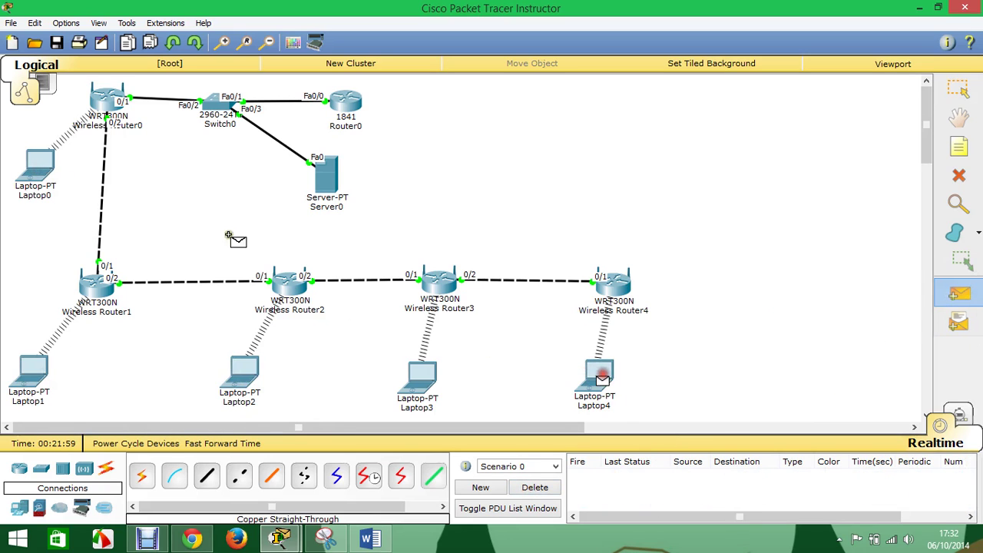
left_click(51, 172)
left_click(958, 294)
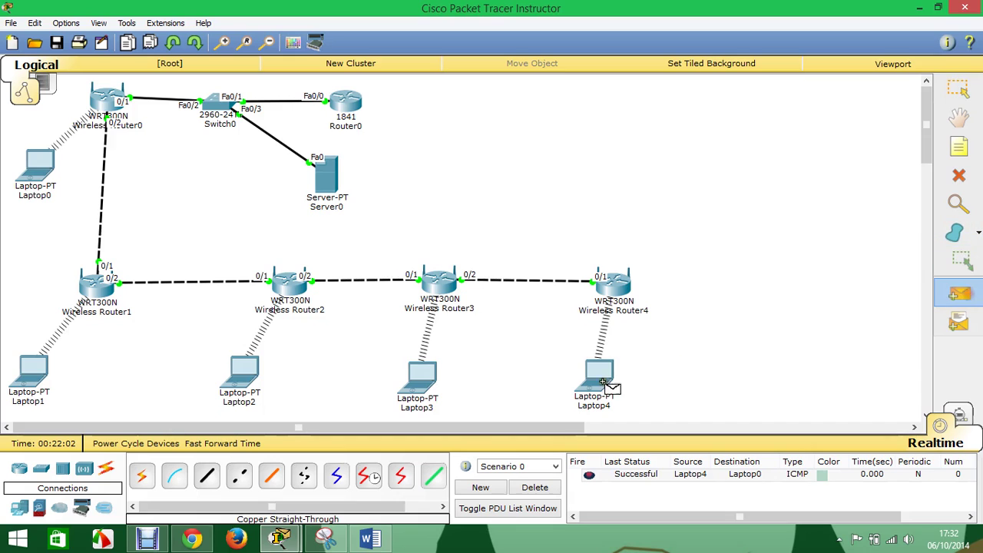
left_click(602, 381)
left_click(106, 100)
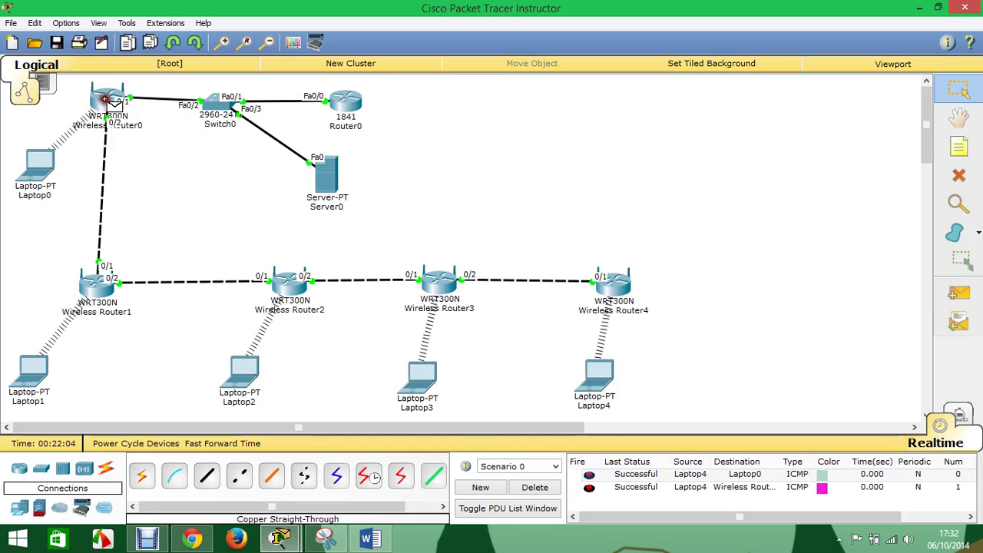
- Ping Router0 and Server0 from Laptop4, then delete all PDU results
left_click(959, 294)
left_click(603, 368)
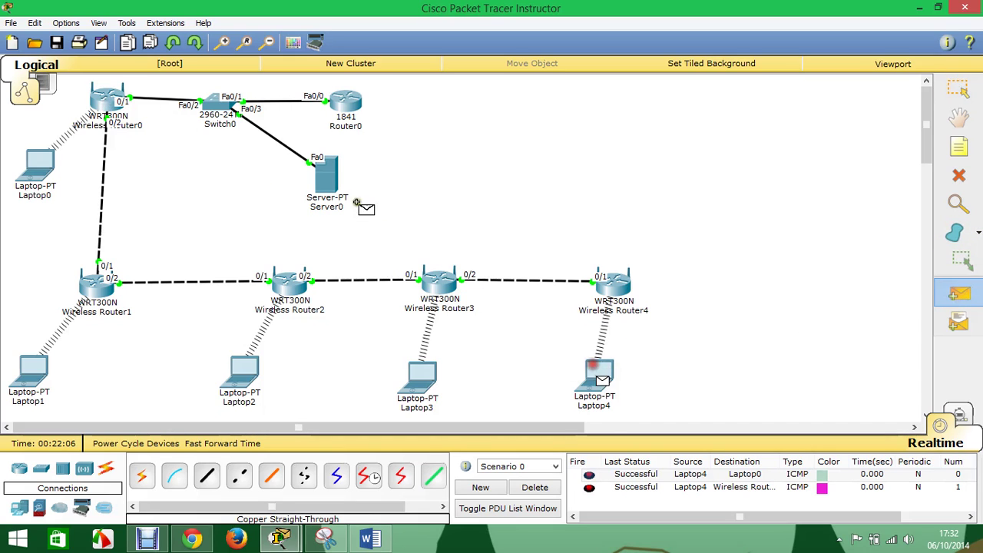
left_click(353, 101)
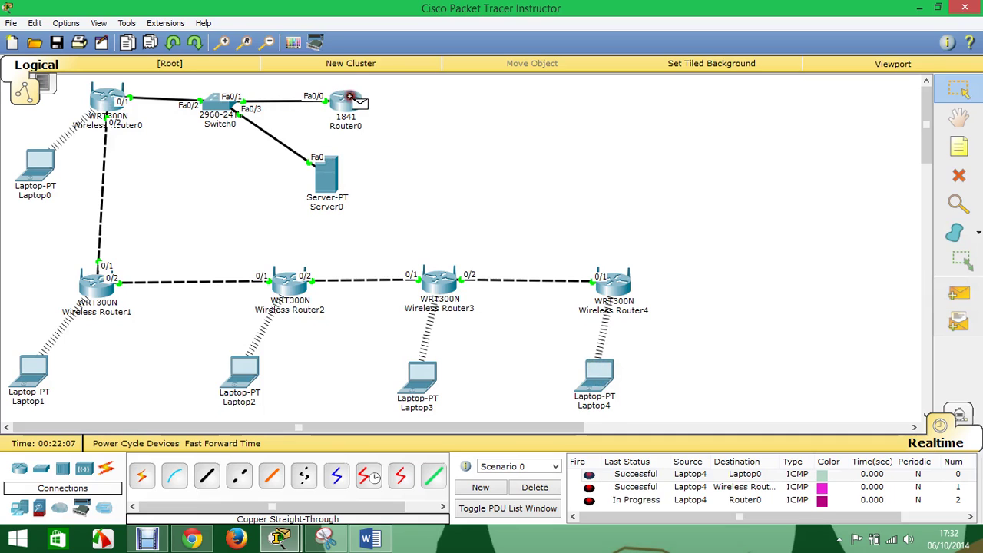
left_click(958, 294)
left_click(601, 372)
left_click(326, 180)
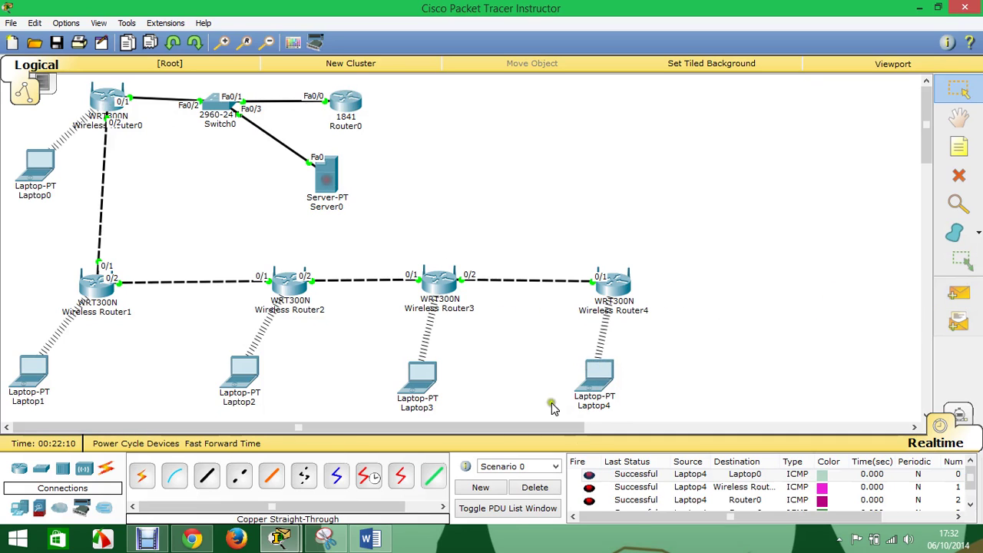
left_click(535, 488)
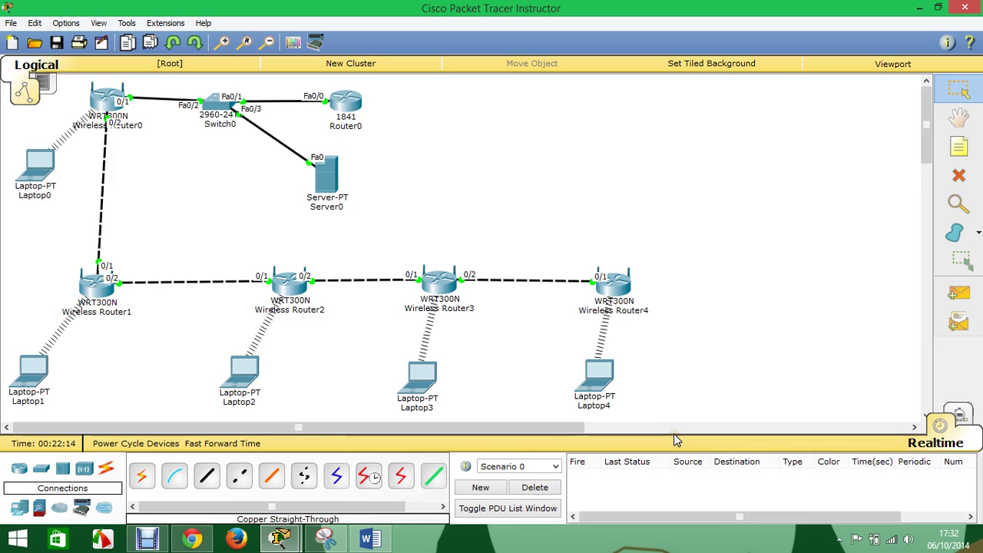
- In Laptop4's refreshed wireless network list, compare the channels of c1, c5 and c3, then close the window
left_click(597, 372)
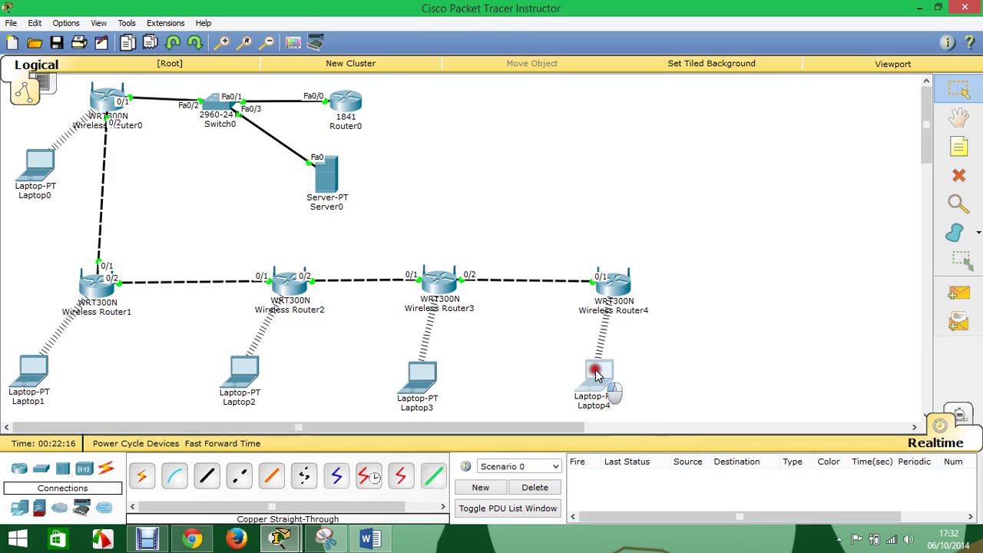
left_click(252, 172)
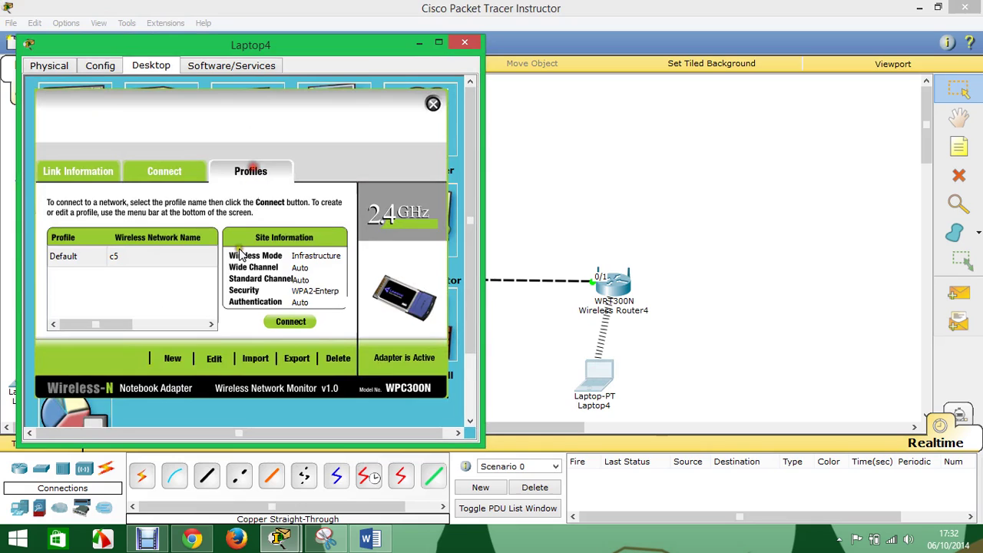
left_click(210, 357)
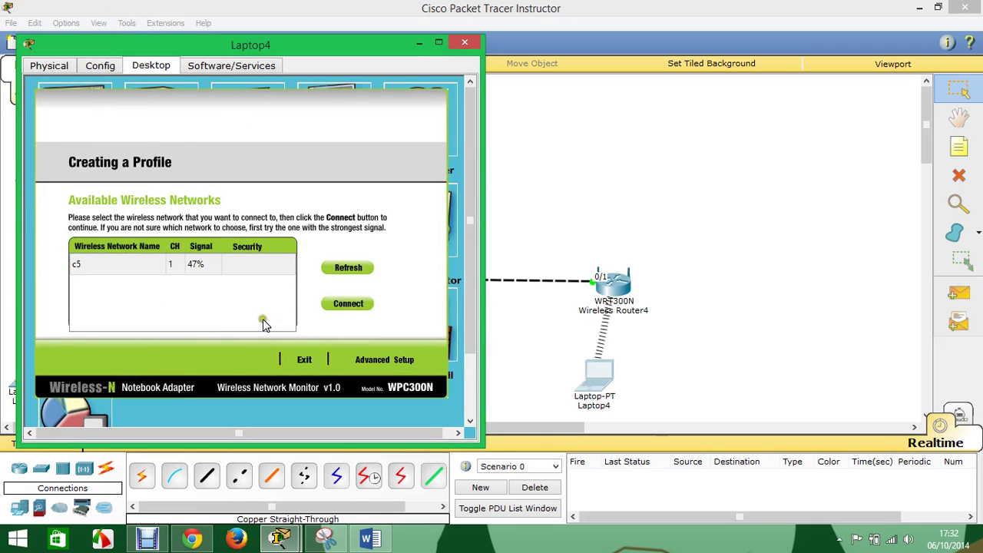
left_click(346, 270)
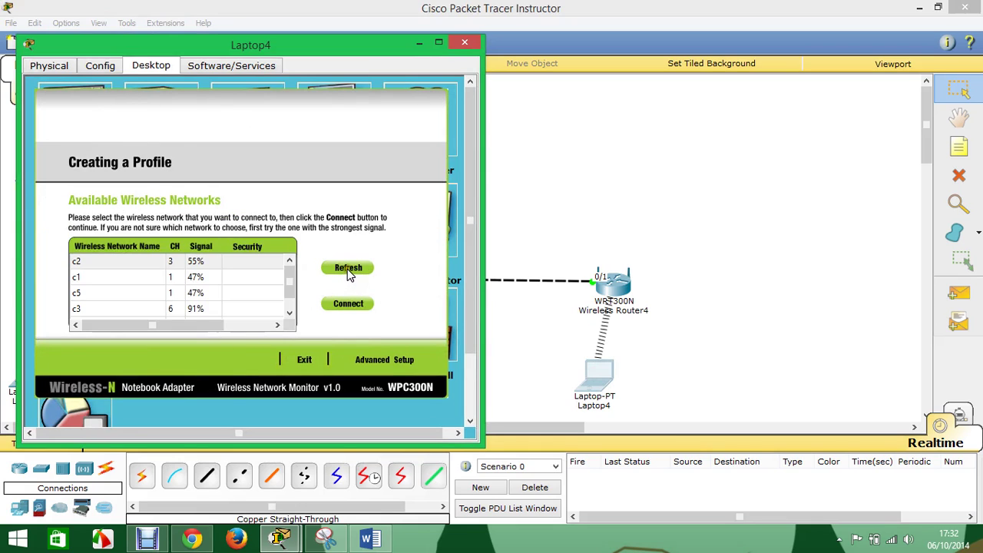
left_click(289, 283)
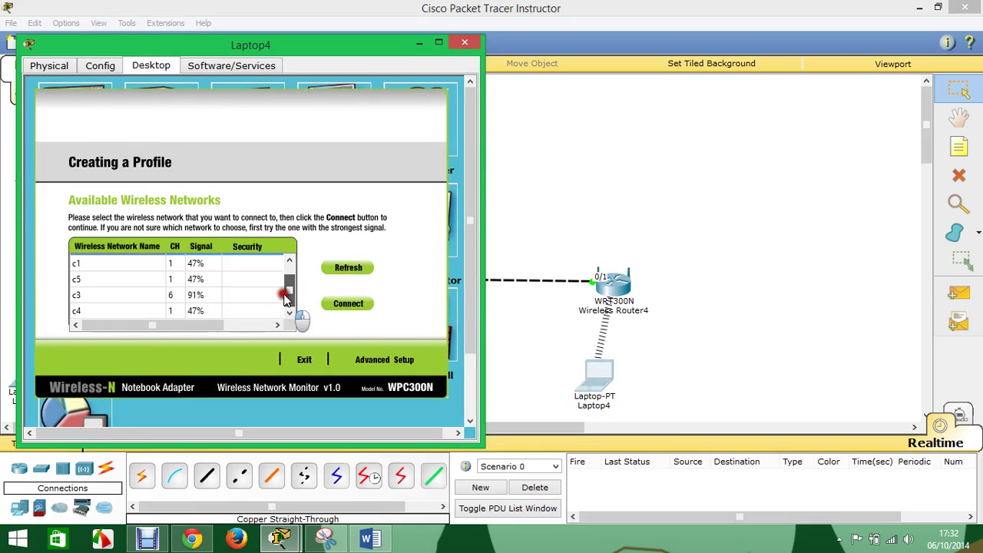
left_click(195, 282)
left_click(196, 293)
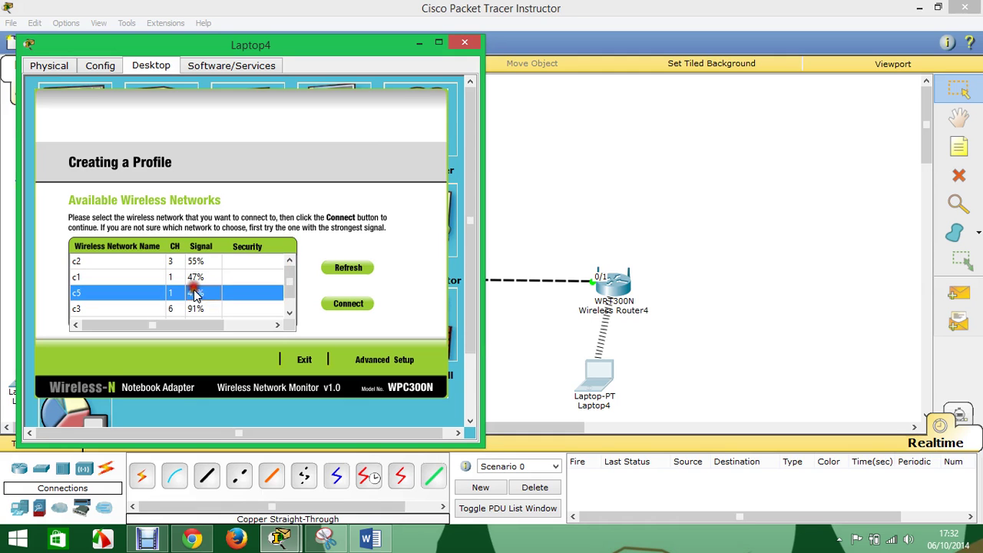
left_click(198, 308)
left_click(464, 44)
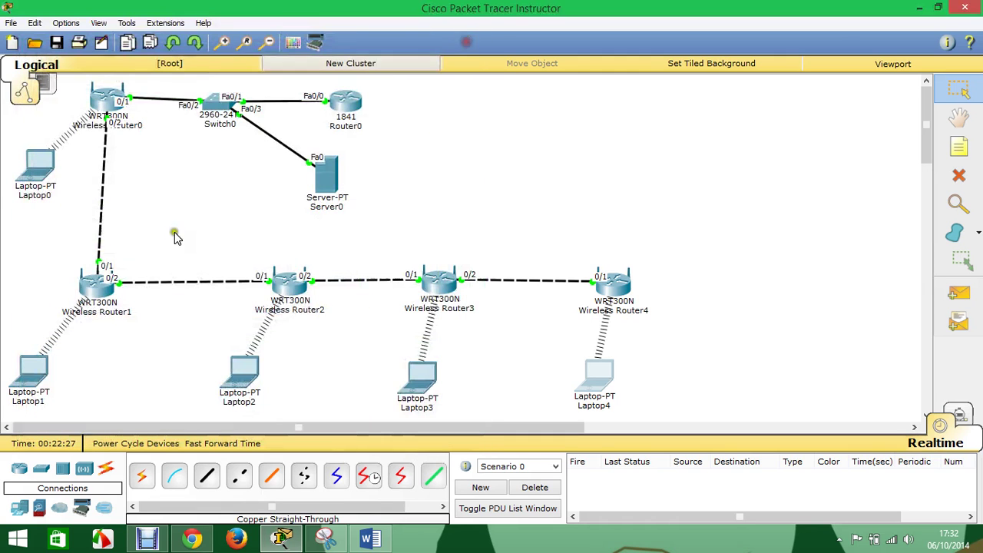
- Check the wireless channel settings on Wireless Router0, Router1 and Router2
left_click(106, 106)
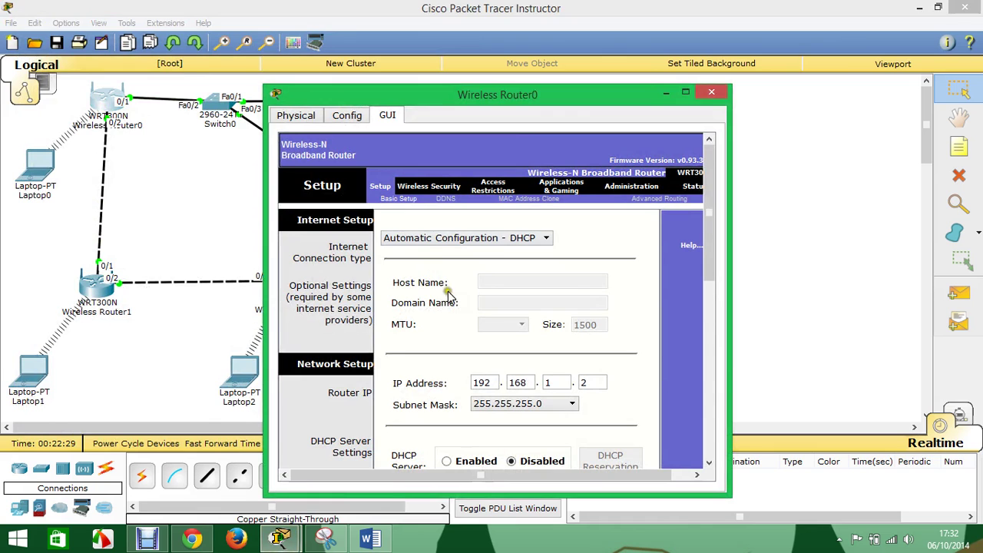
left_click(410, 187)
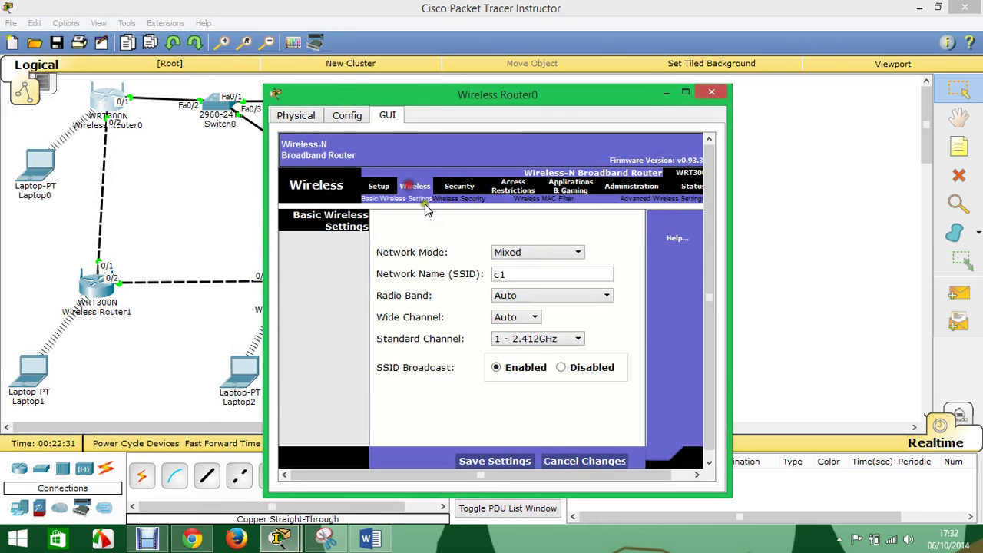
left_click(461, 338)
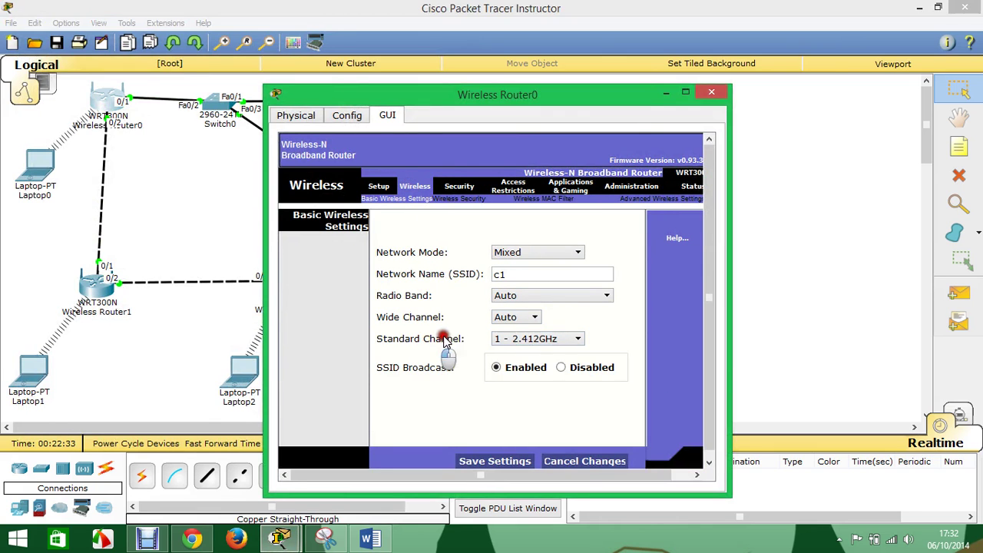
left_click(710, 93)
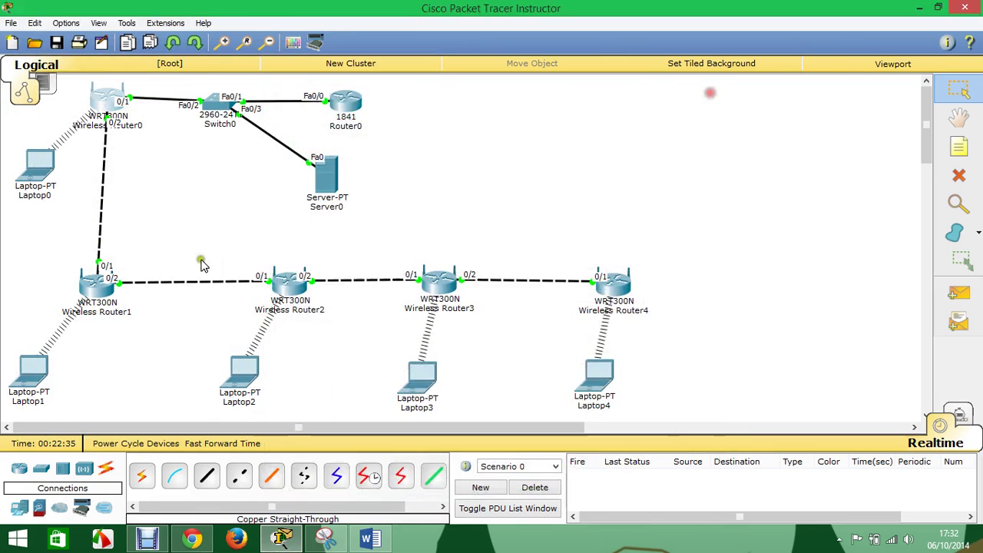
left_click(100, 304)
left_click(415, 187)
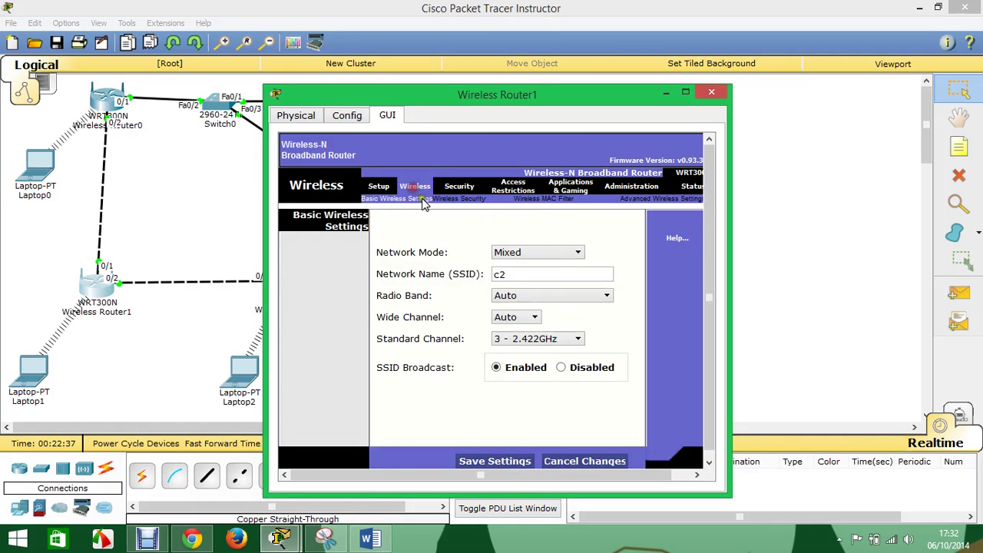
left_click(710, 92)
left_click(288, 294)
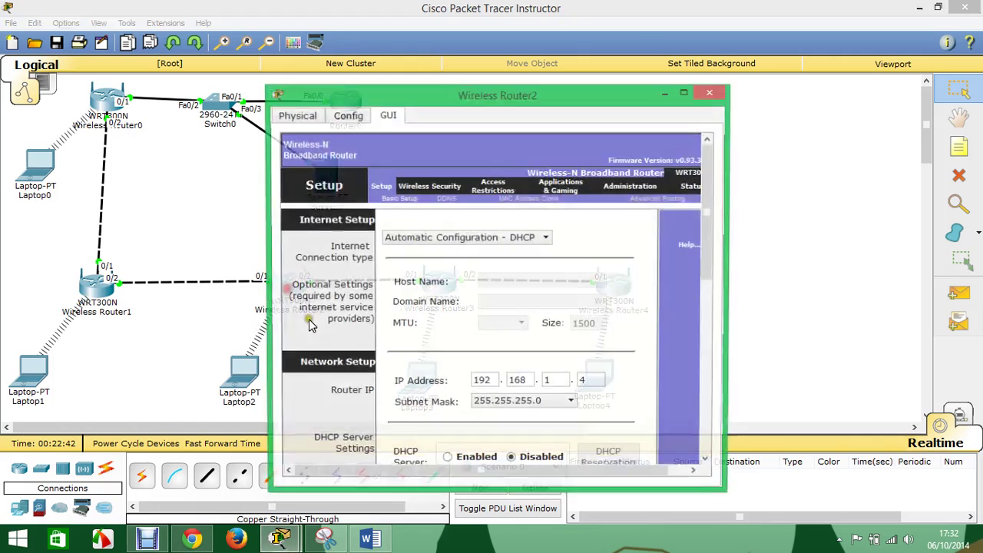
left_click(413, 187)
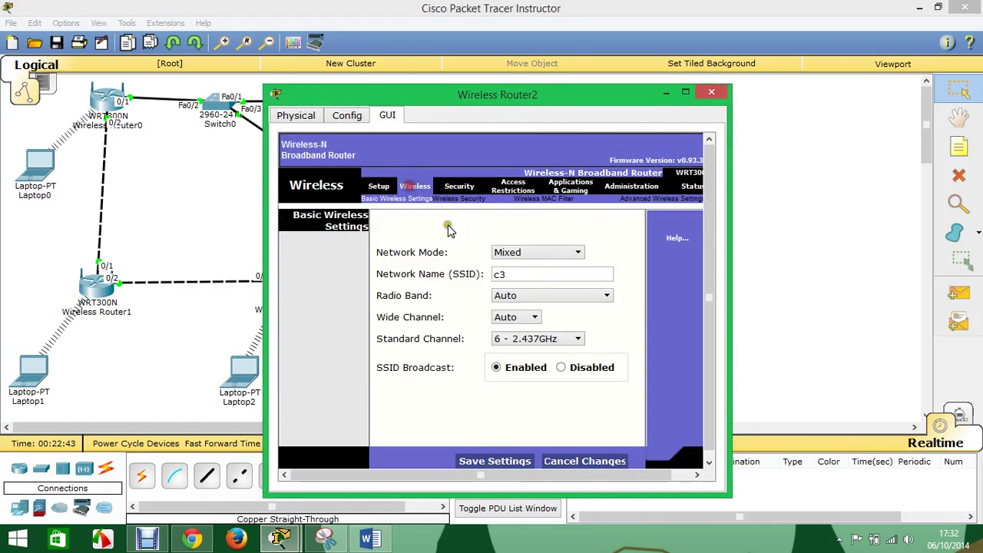
left_click(711, 93)
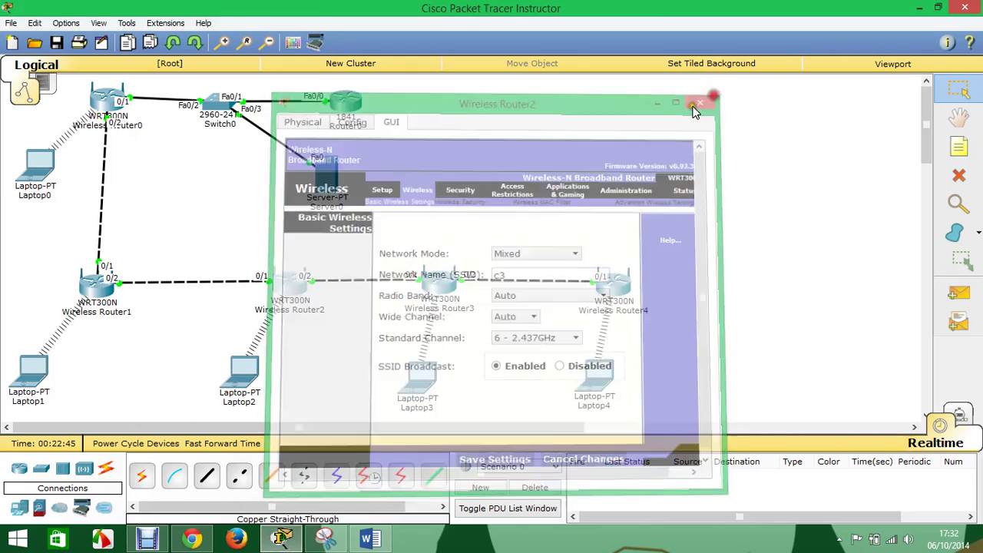
- Set Wireless Router3's standard channel to 9 - 2.452GHz and save the settings
left_click(435, 281)
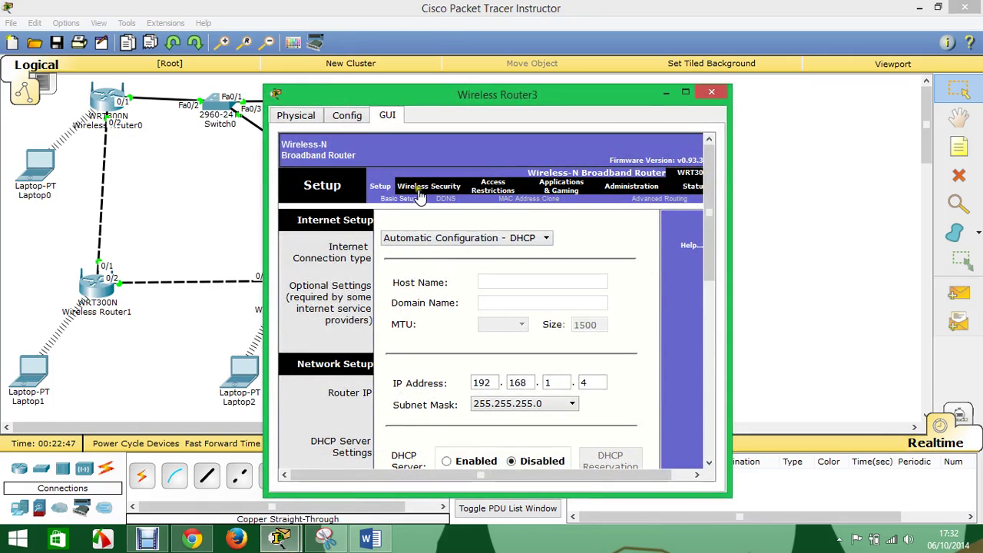
left_click(416, 187)
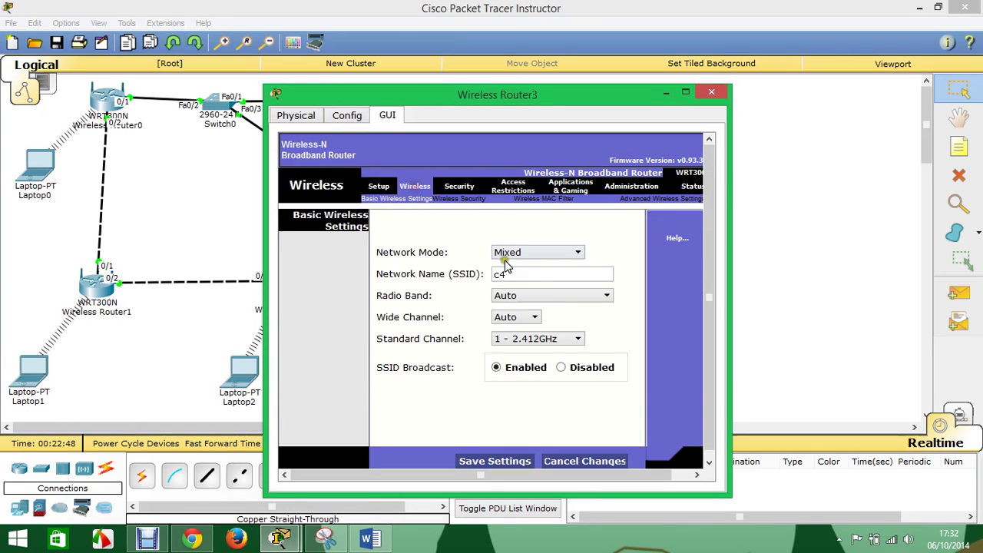
left_click(547, 341)
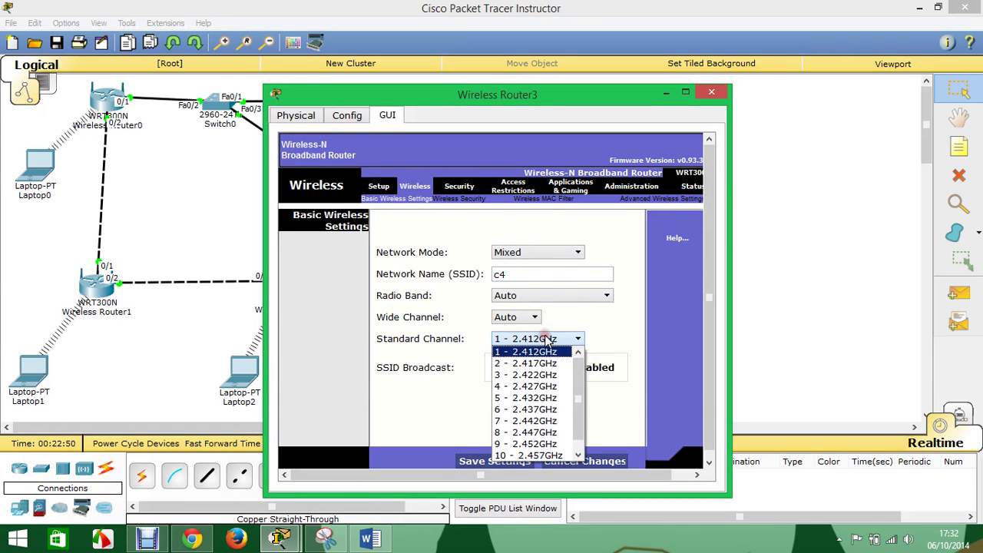
left_click(527, 445)
left_click(507, 461)
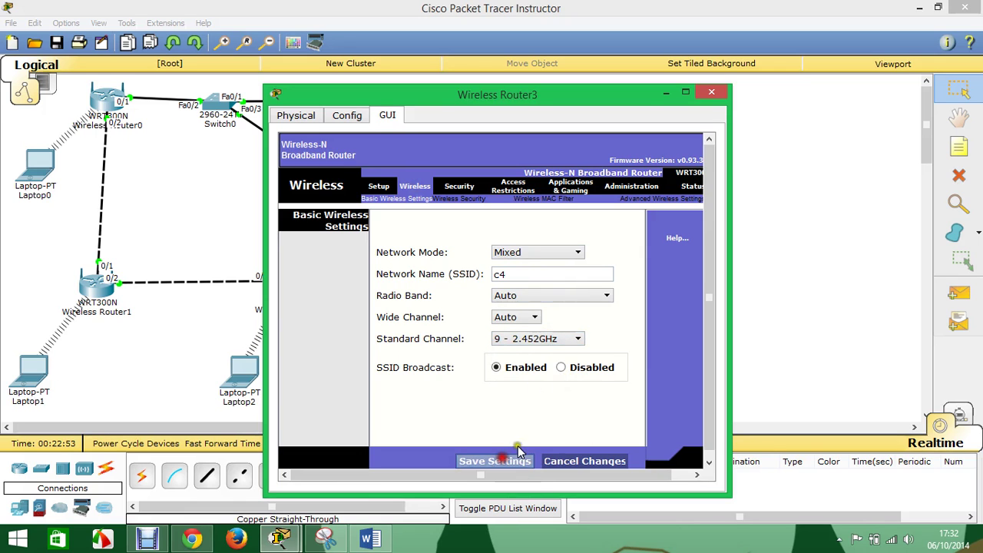
left_click(726, 91)
- Keep Wireless Router4 on channel 1 - 2.412GHz and save its wireless settings
left_click(614, 281)
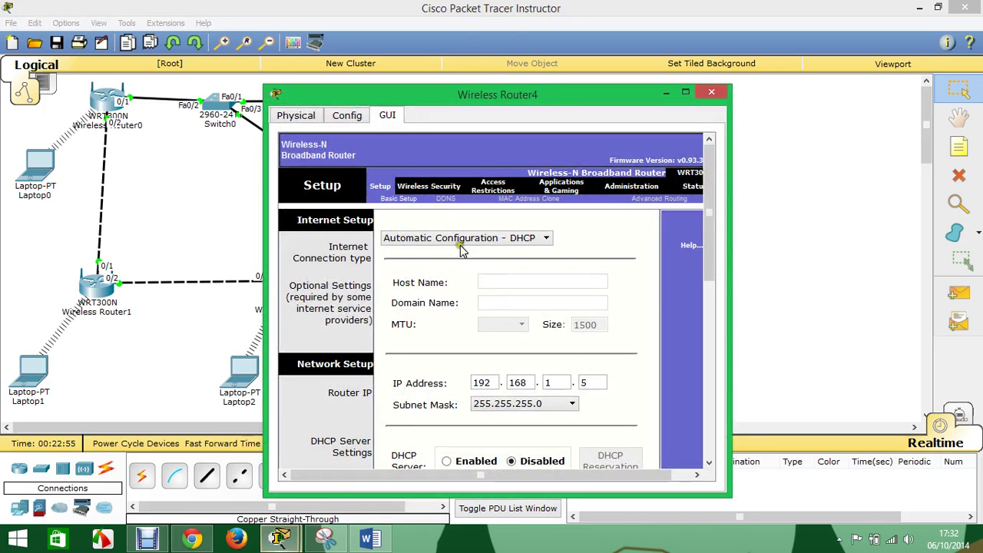
left_click(410, 185)
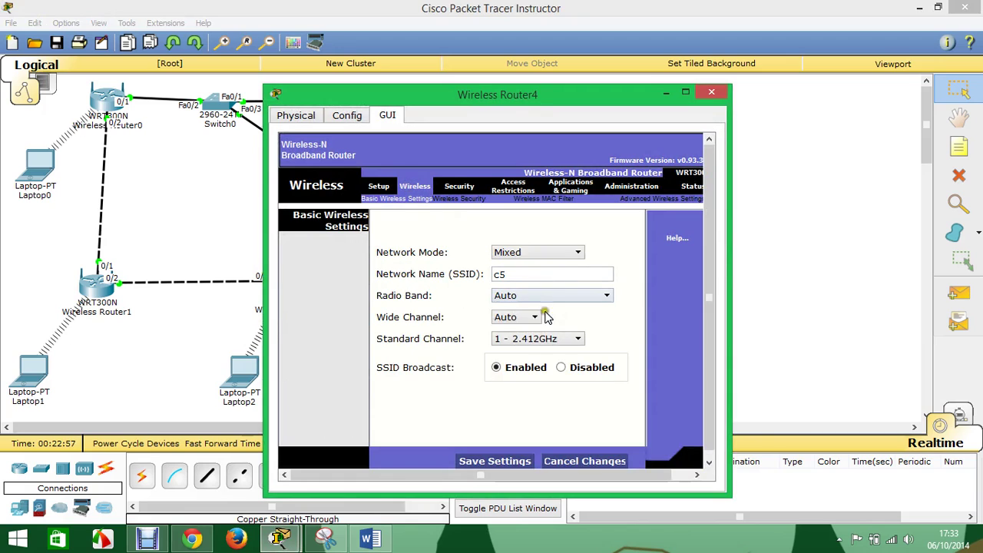
left_click(576, 338)
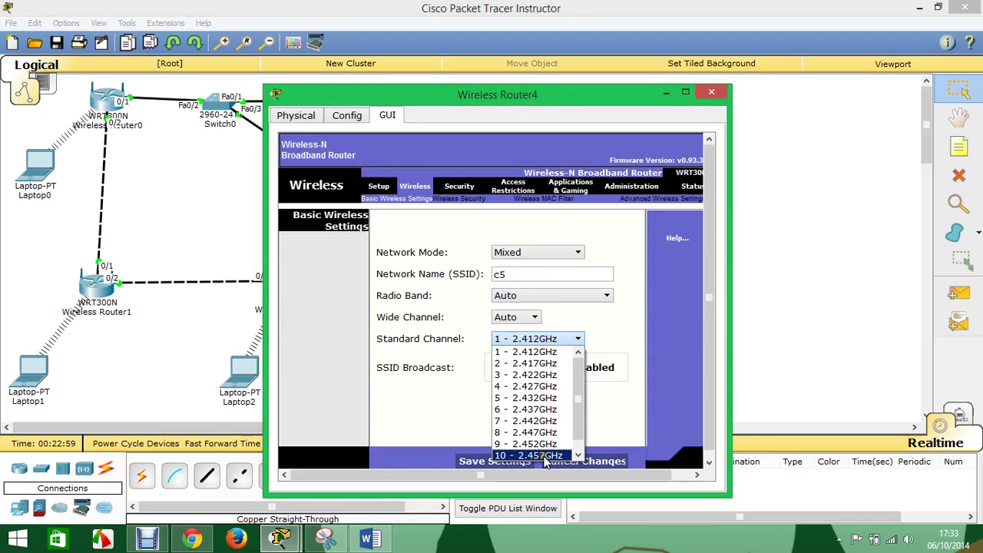
left_click(537, 352)
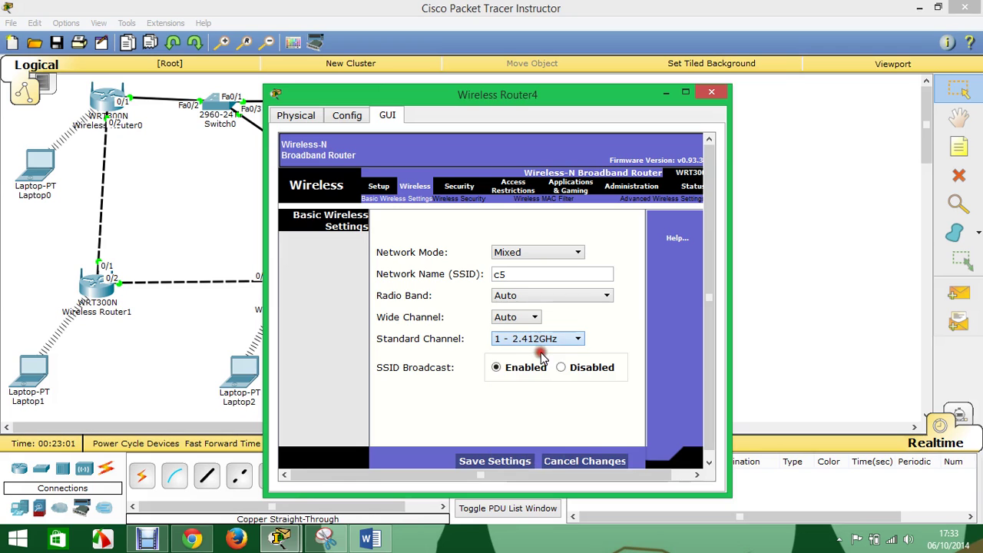
left_click(492, 464)
left_click(711, 92)
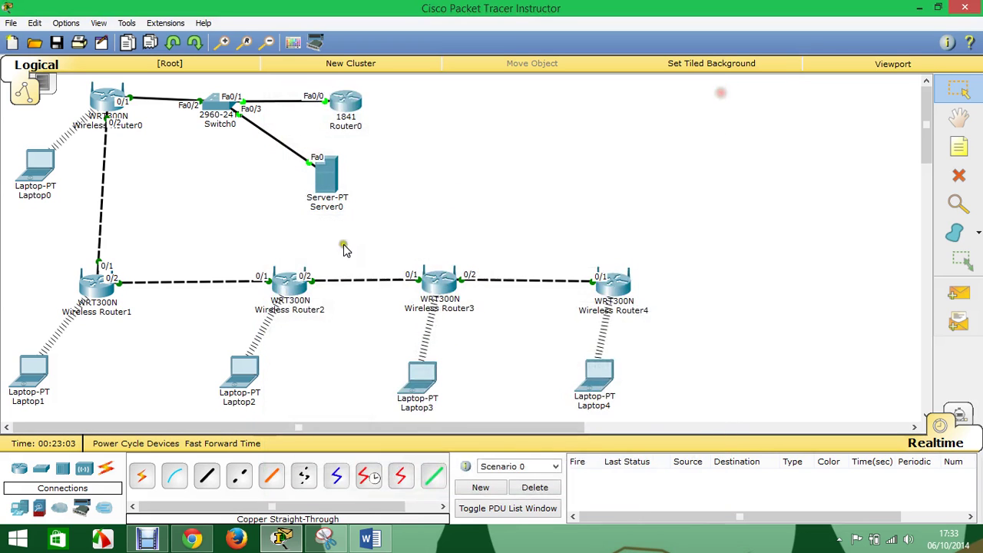
left_click(600, 373)
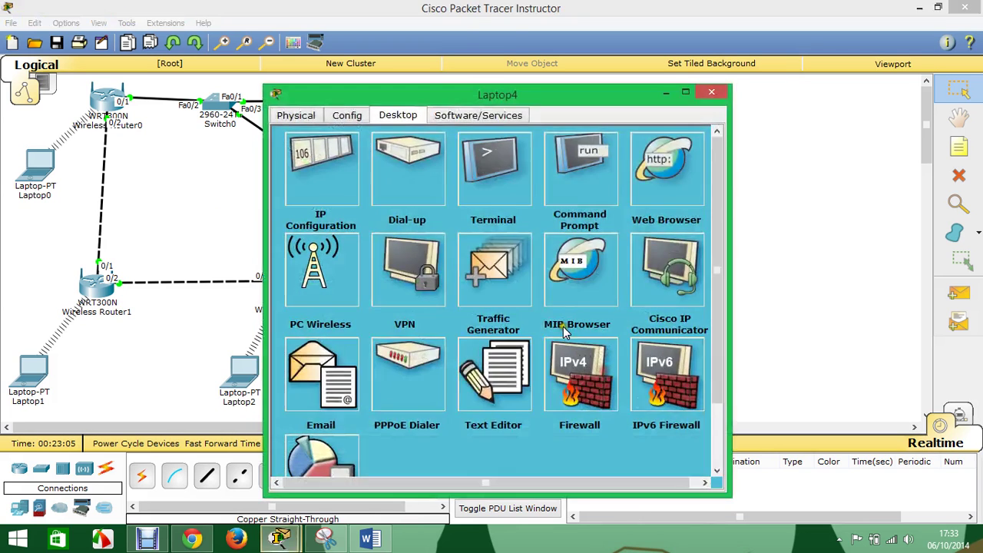
left_click(320, 265)
left_click(492, 224)
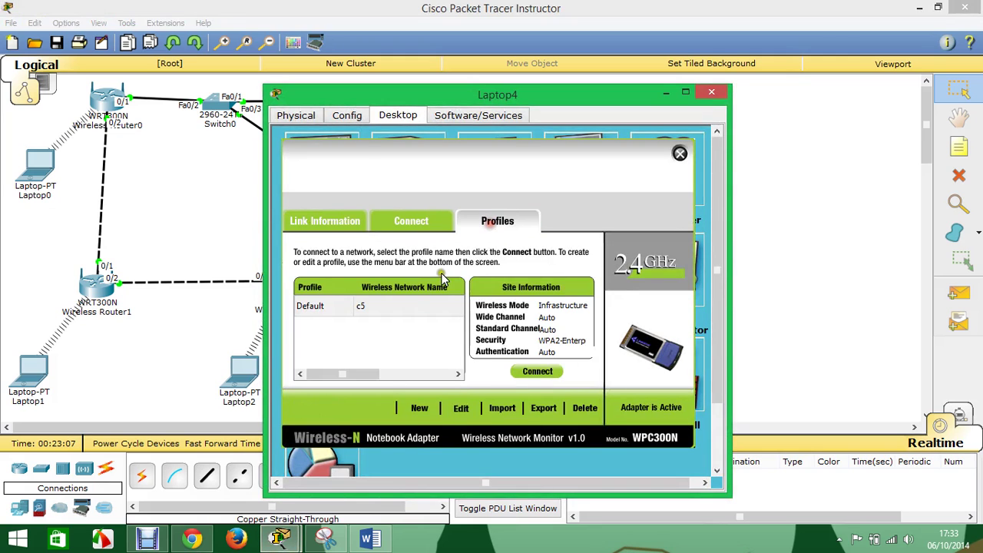
left_click(461, 408)
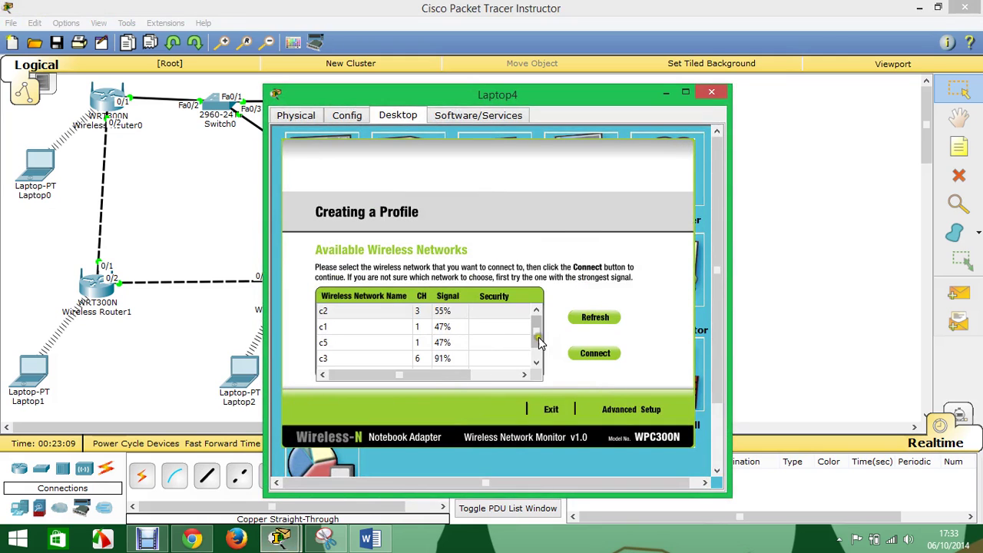
scroll(535, 326, "down", 1)
left_click(593, 318)
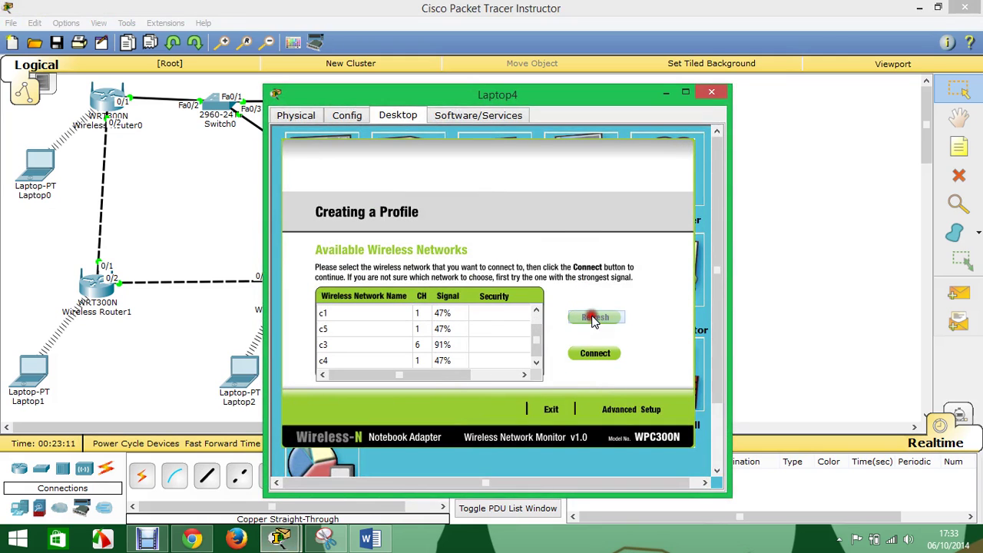
scroll(538, 332, "up", 1)
scroll(540, 349, "down", 1)
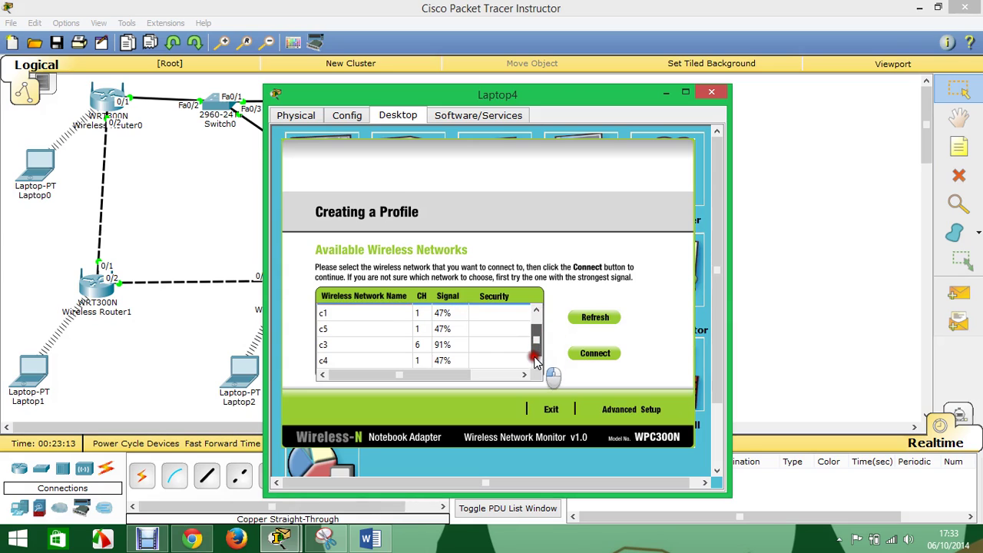
scroll(538, 329, "up", 1)
scroll(535, 345, "down", 1)
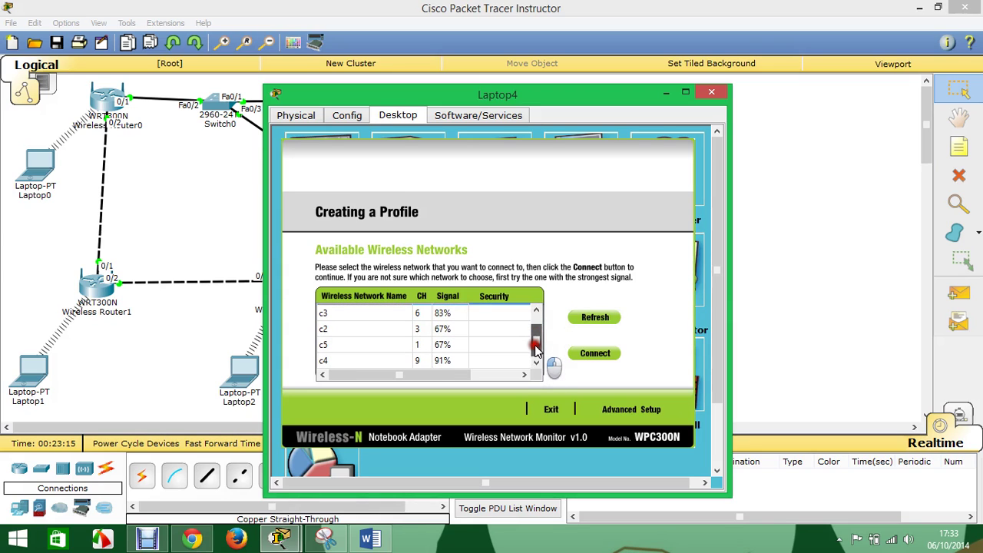
scroll(536, 347, "up", 1)
scroll(537, 346, "down", 1)
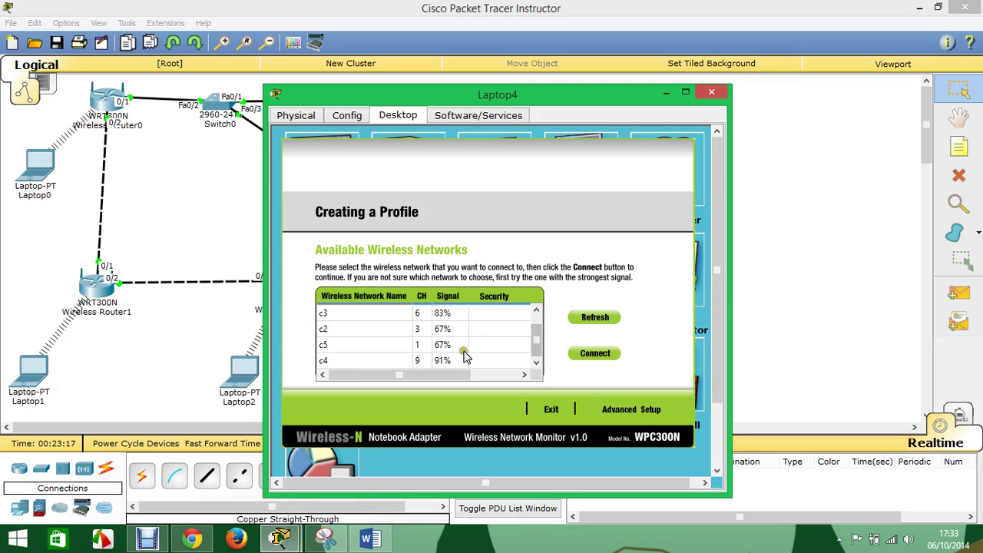
scroll(538, 323, "up", 1)
scroll(538, 333, "down", 1)
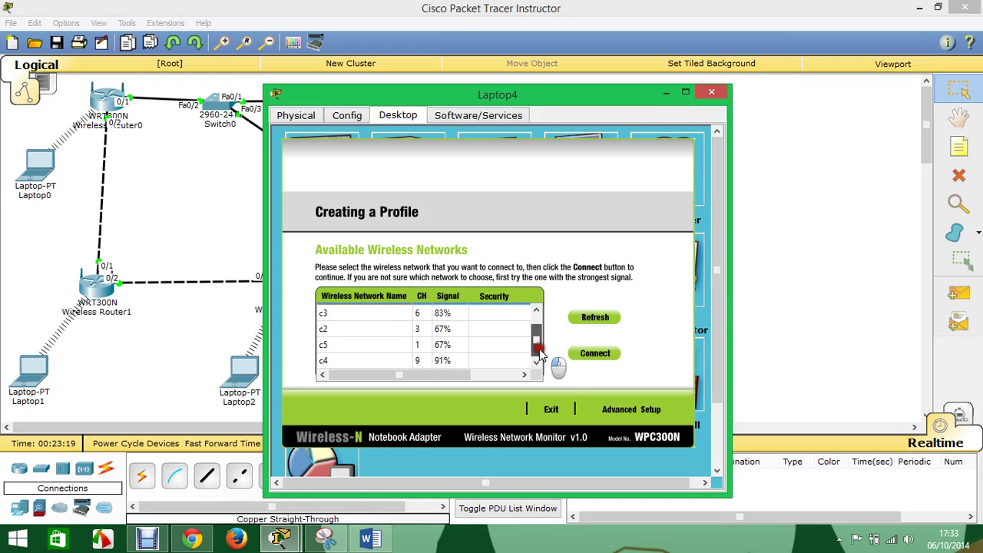
left_click(537, 360)
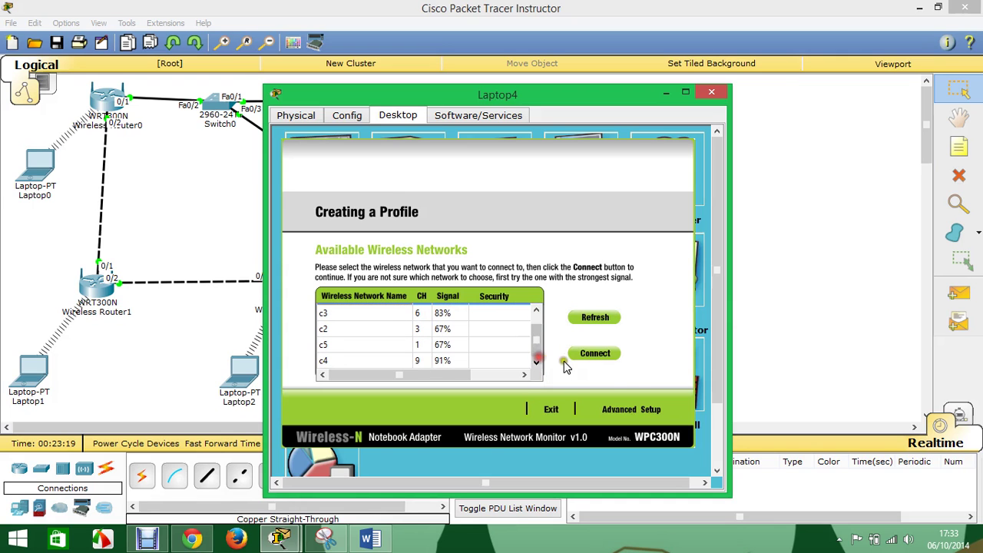
left_click(709, 94)
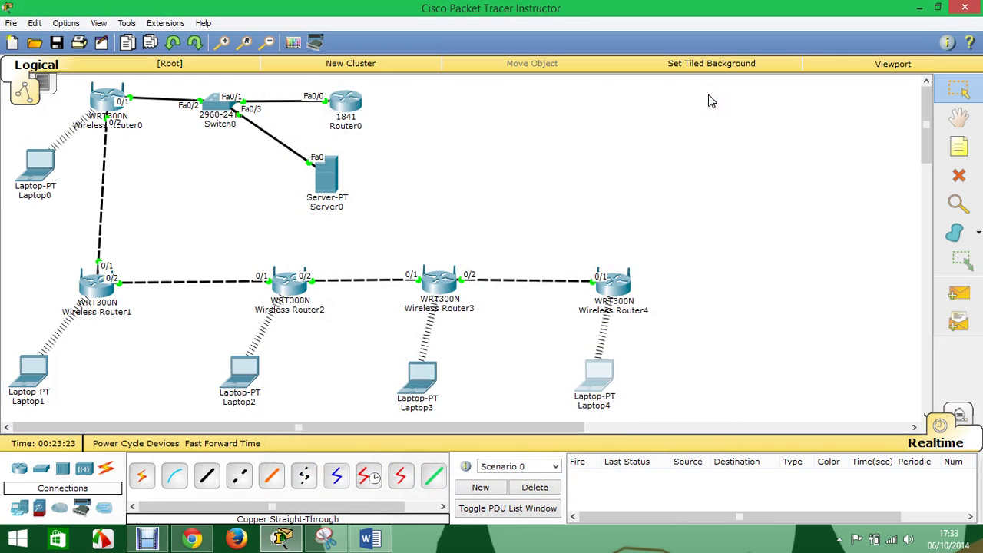